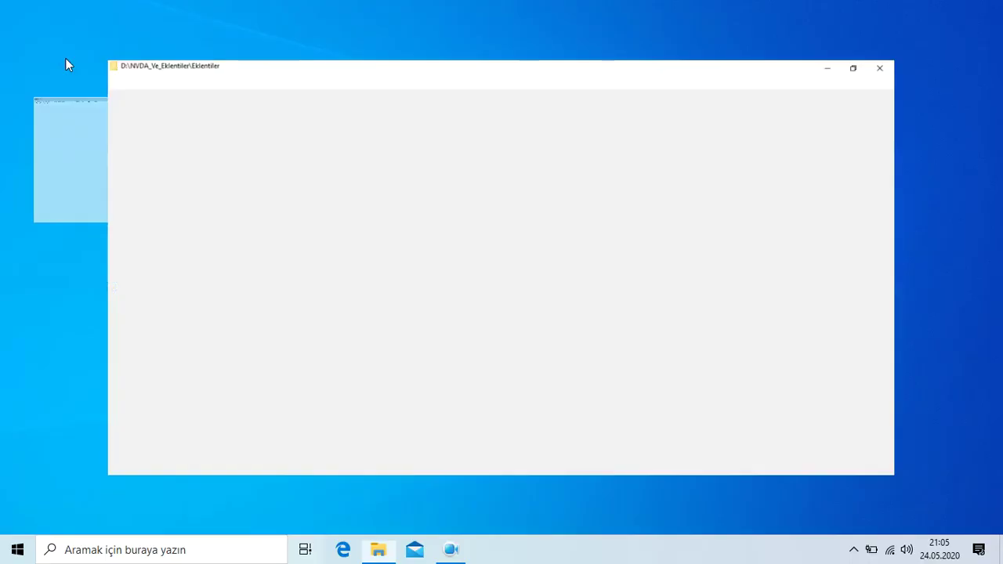
# - Maximize the Eklentiler folder window and install the remote-2.2 NVDA add-on package, declining the NVDA restart
pyautogui.press('Up')
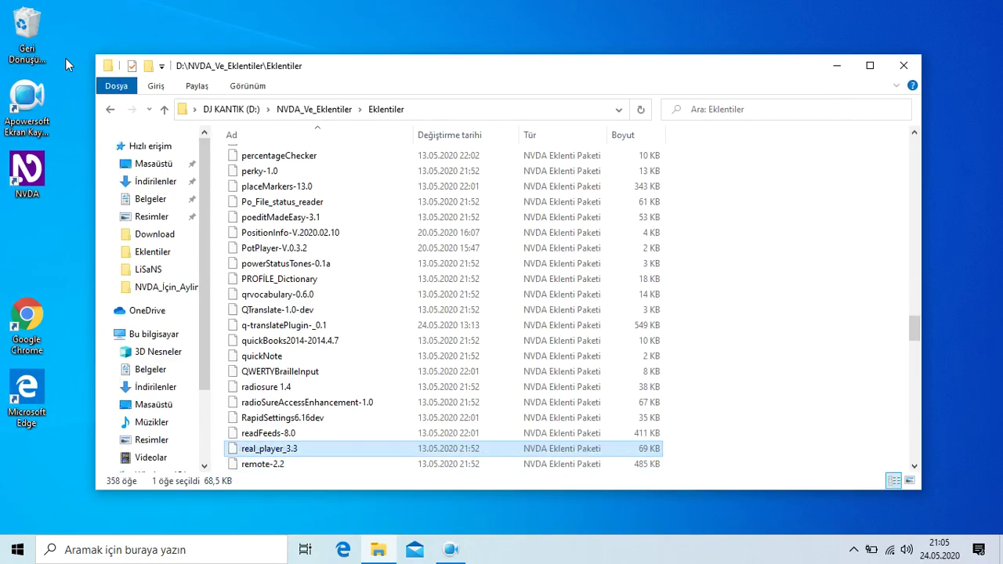
pyautogui.press('Down')
pyautogui.press('super+Up')
pyautogui.press('Return')
pyautogui.press('Return')
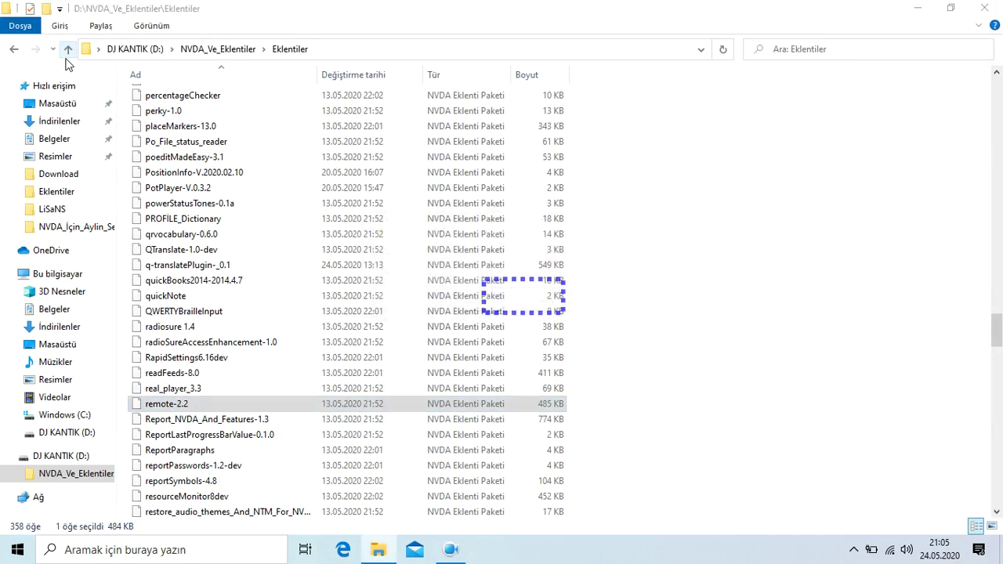
pyautogui.press('Return')
# - Install the Report_NVDA_And_Features-1.3 add-on package and decline restarting NVDA
pyautogui.press('Down')
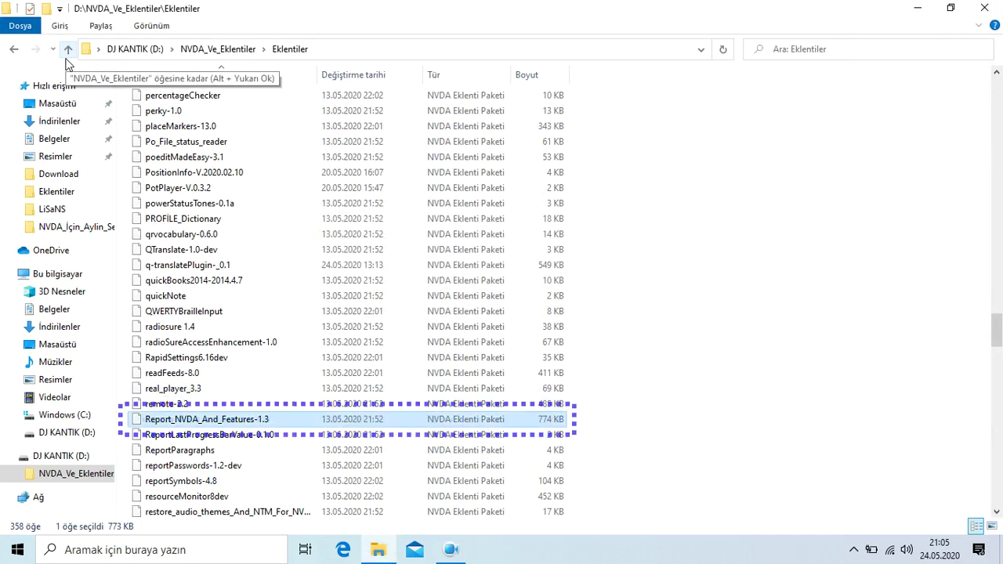
pyautogui.press('Return')
pyautogui.press('Return')
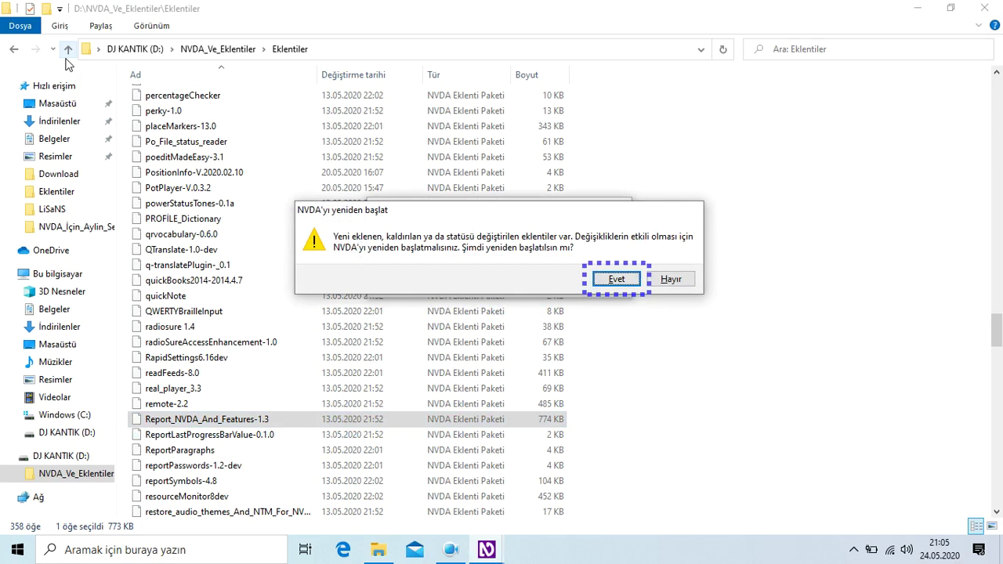
pyautogui.press('Tab')
pyautogui.press('Return')
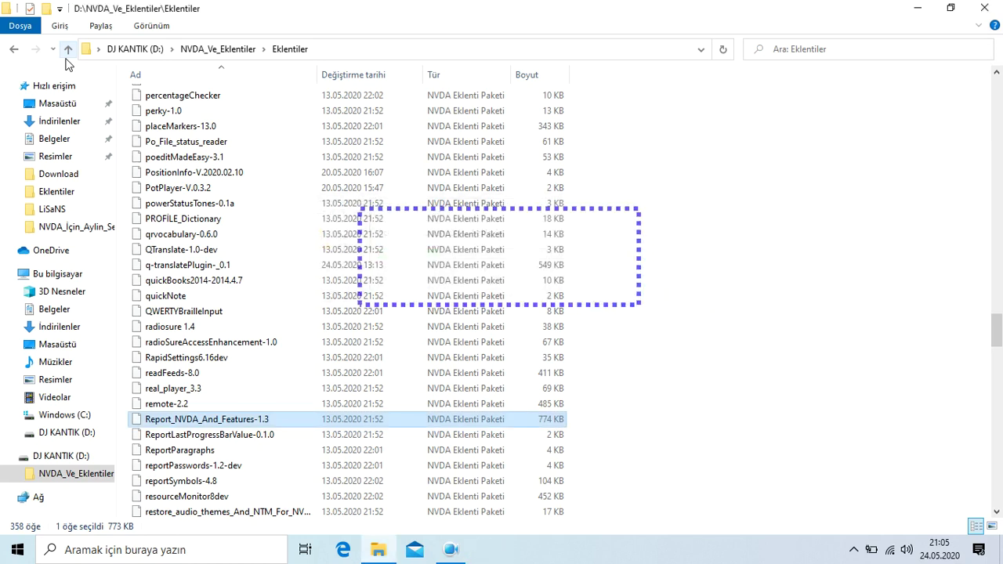
# - Install the ReportLastProgressBarValue-0.1.0 add-on package without restarting NVDA
pyautogui.press('Down')
pyautogui.press('Return')
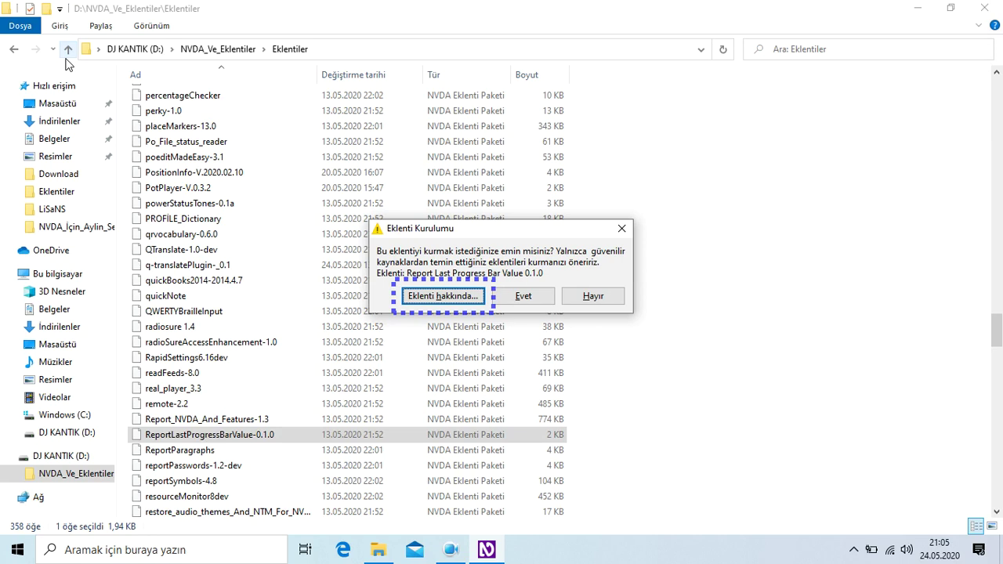
pyautogui.press('Tab')
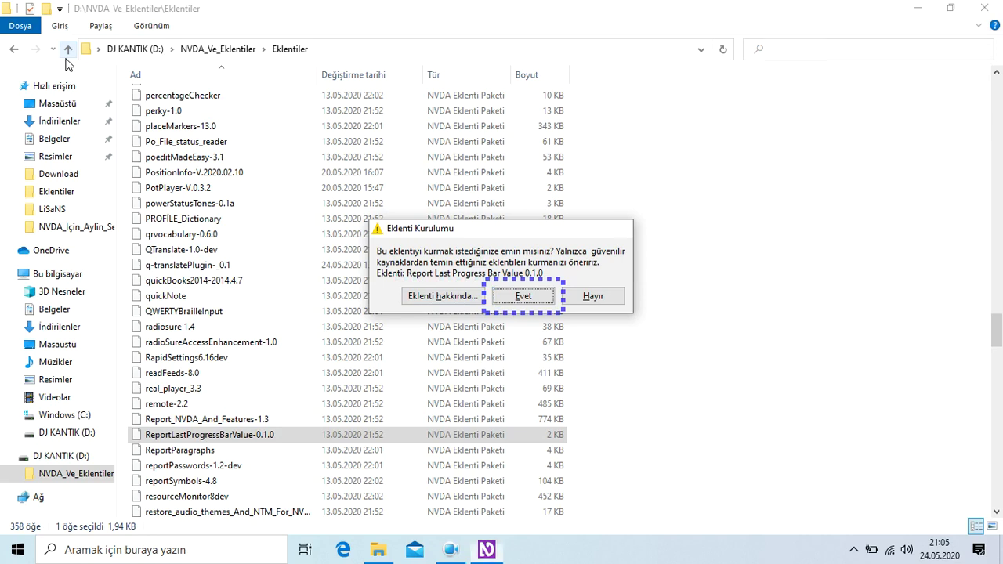
pyautogui.press('Return')
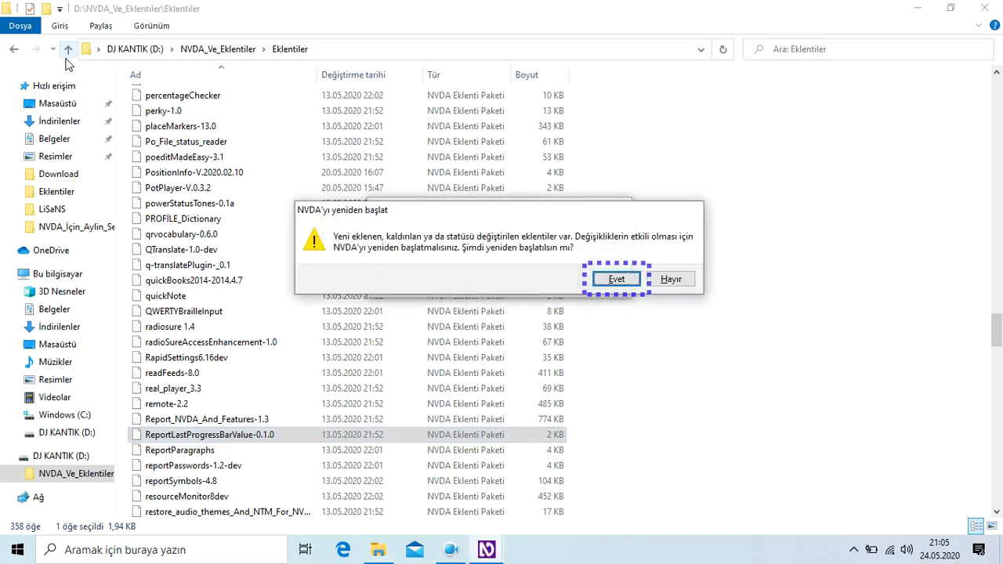
pyautogui.press('Tab')
pyautogui.press('Return')
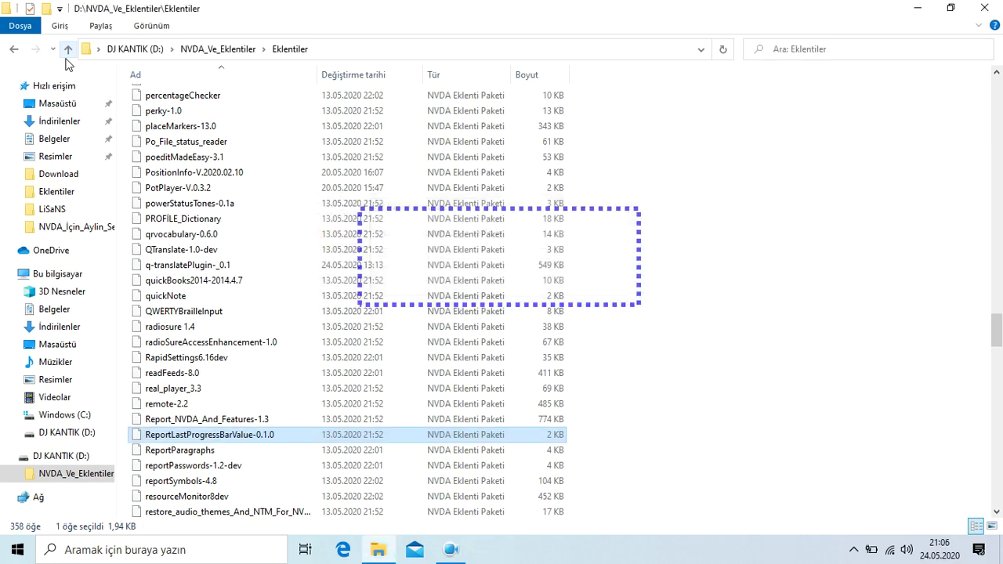
# - Install the ReportParagraphs add-on package and decline the NVDA restart
pyautogui.press('Down')
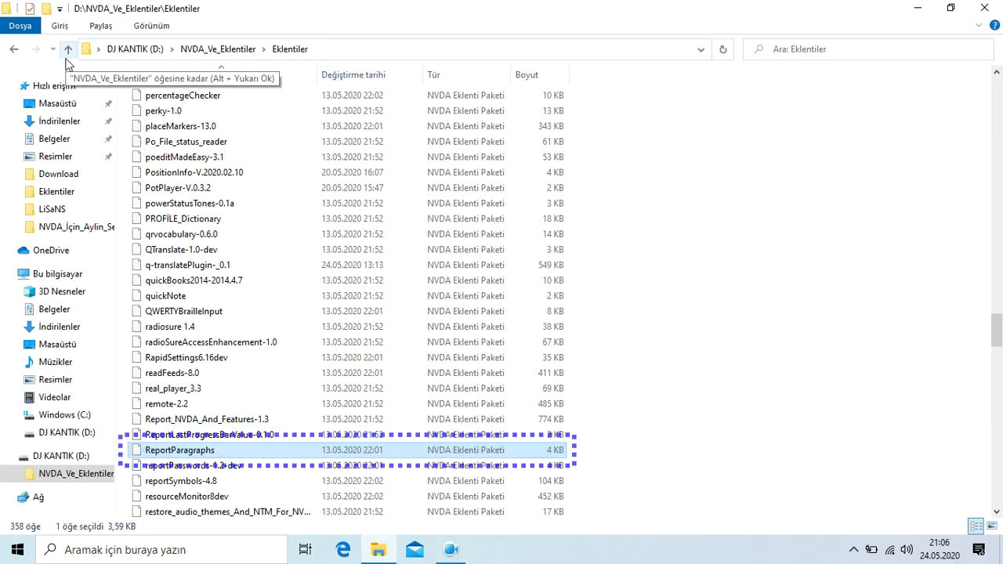
pyautogui.press('Return')
pyautogui.press('Return')
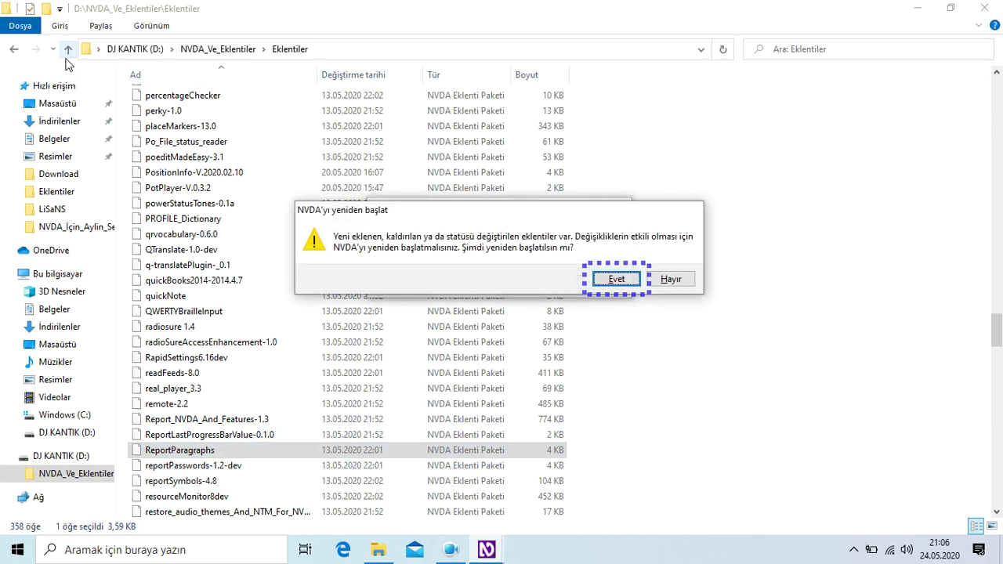
pyautogui.press('Tab')
pyautogui.press('Return')
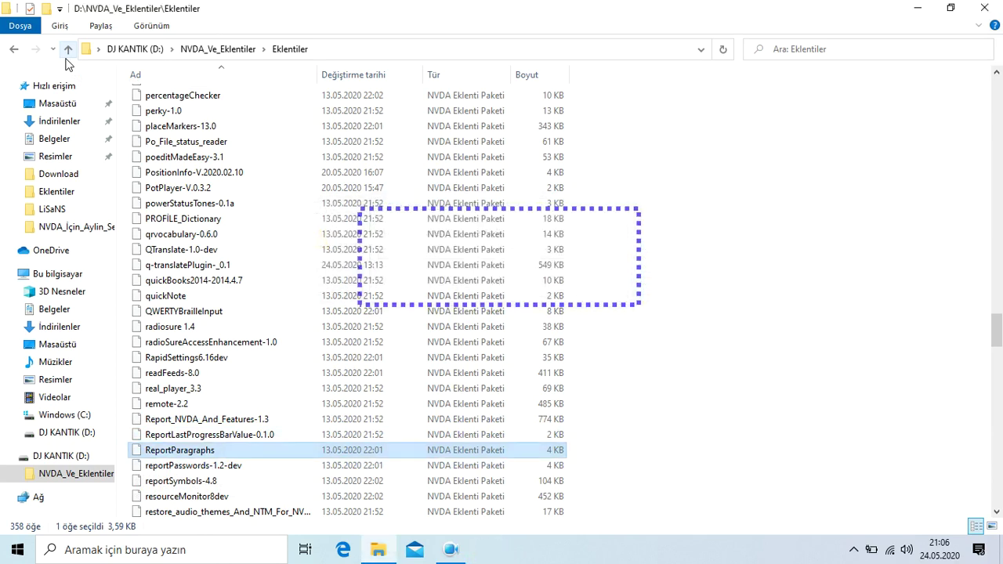
# - Install the reportPasswords-1.2-dev add-on package without restarting NVDA
pyautogui.press('Down')
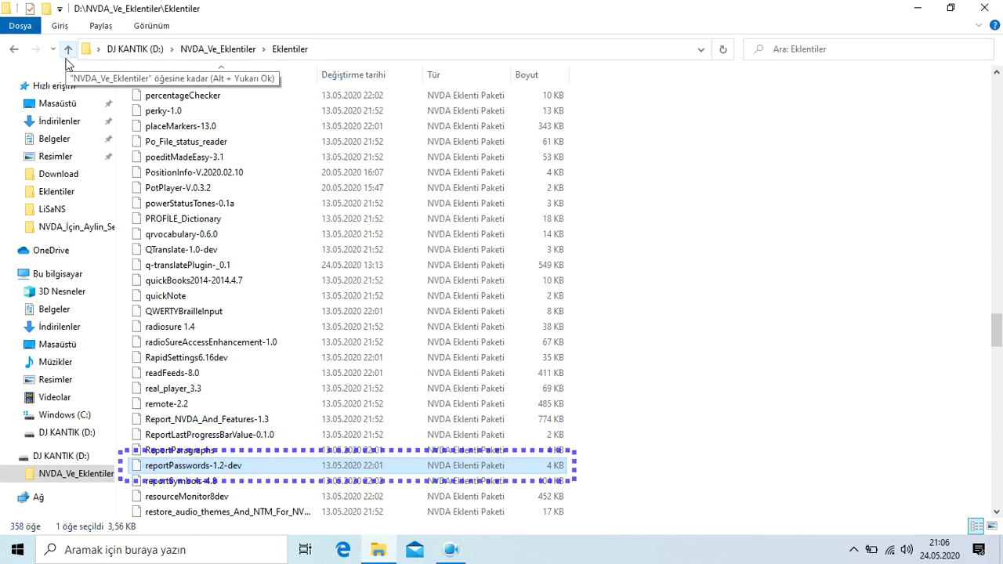
pyautogui.press('Return')
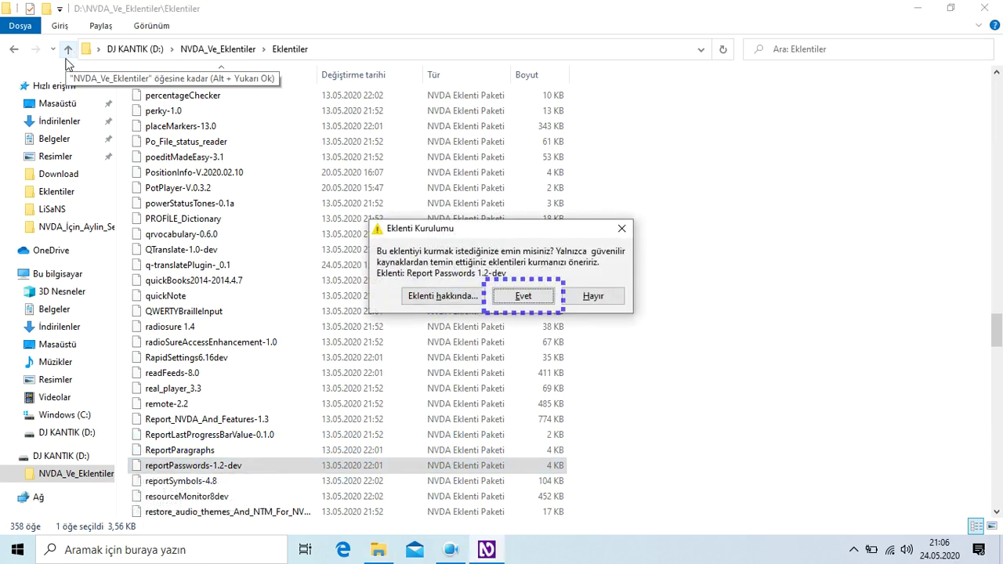
pyautogui.press('Return')
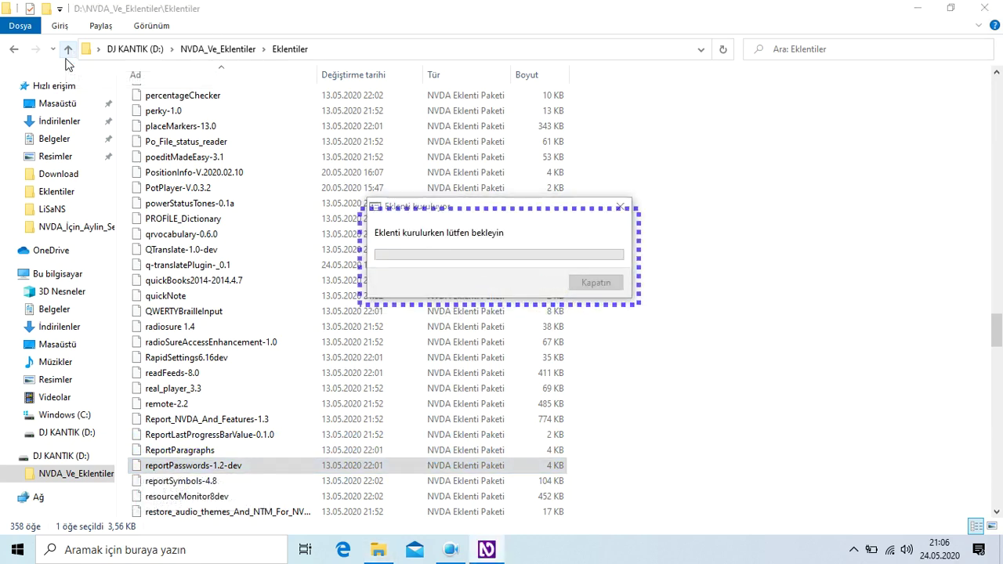
pyautogui.press('Return')
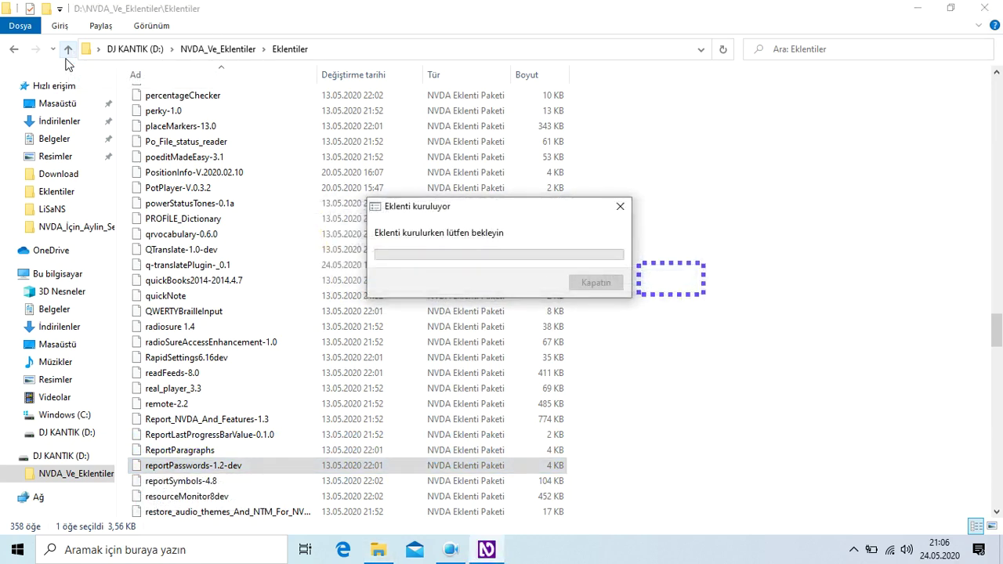
# - Install the reportSymbols-4.8 add-on package and decline restarting NVDA
pyautogui.press('Down')
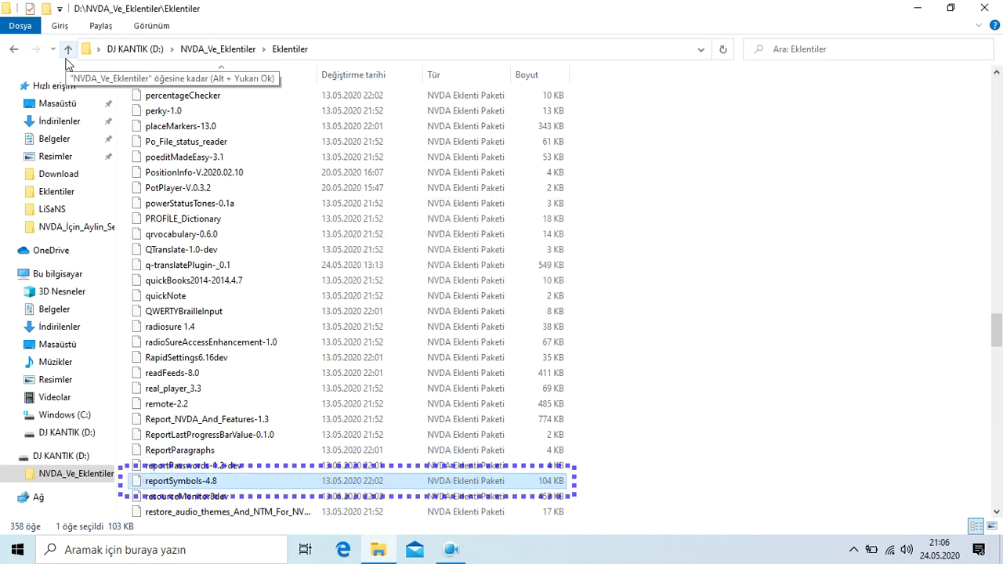
pyautogui.press('Return')
pyautogui.press('Return')
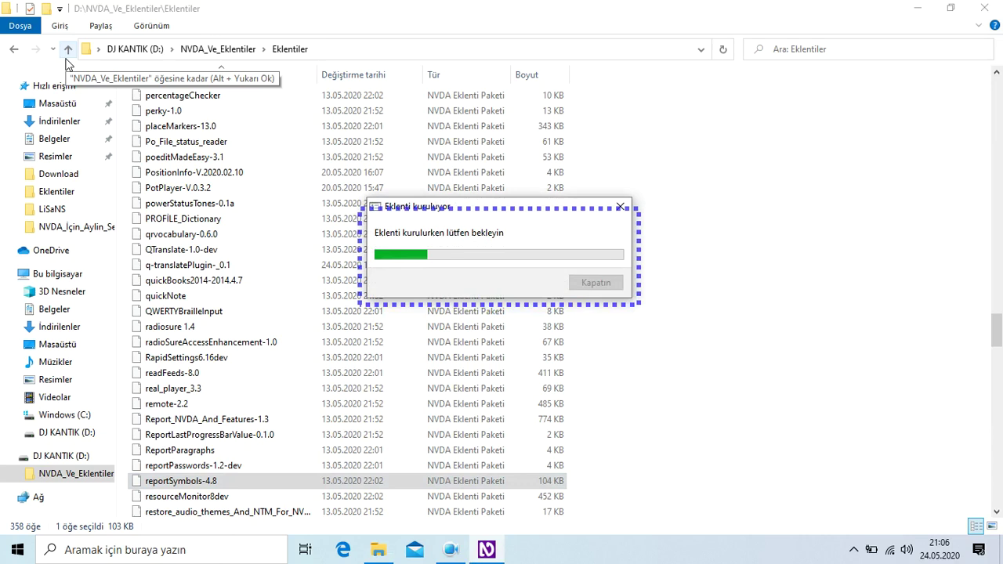
pyautogui.press('Tab')
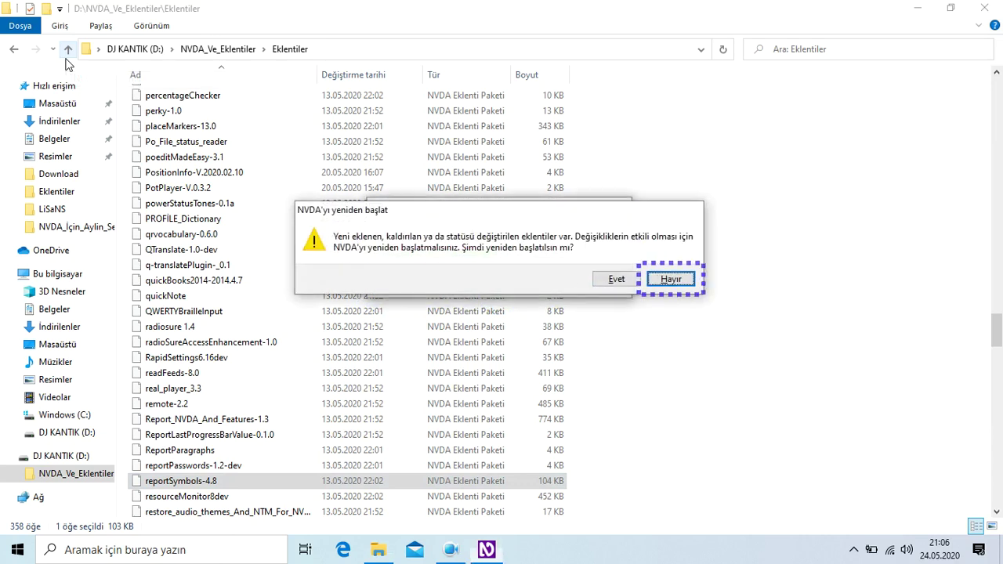
pyautogui.press('Return')
# - Install the resourceMonitor8dev add-on package, declining the NVDA restart
pyautogui.press('Down')
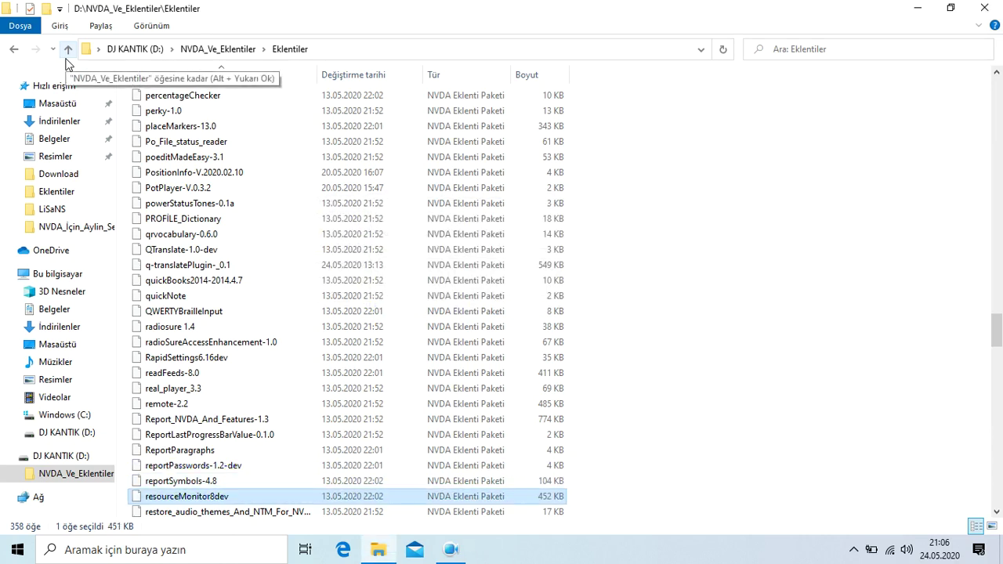
pyautogui.press('Return')
pyautogui.press('Tab')
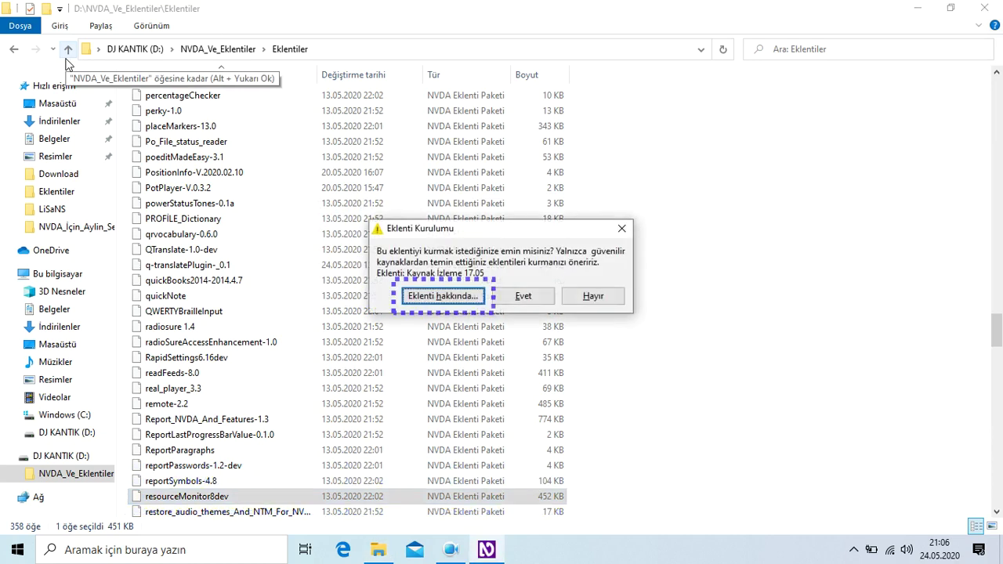
pyautogui.press('Return')
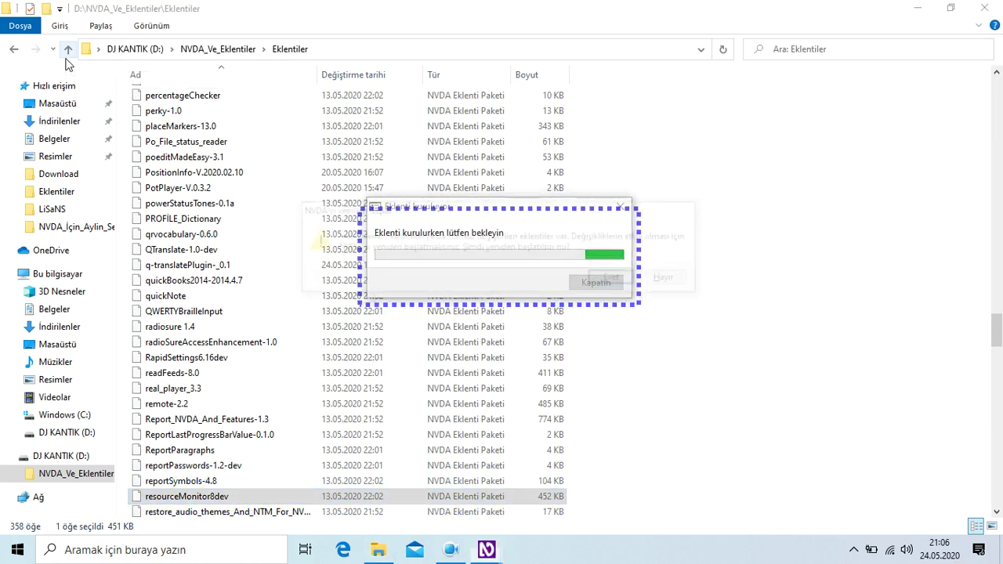
pyautogui.press('Tab')
pyautogui.press('Return')
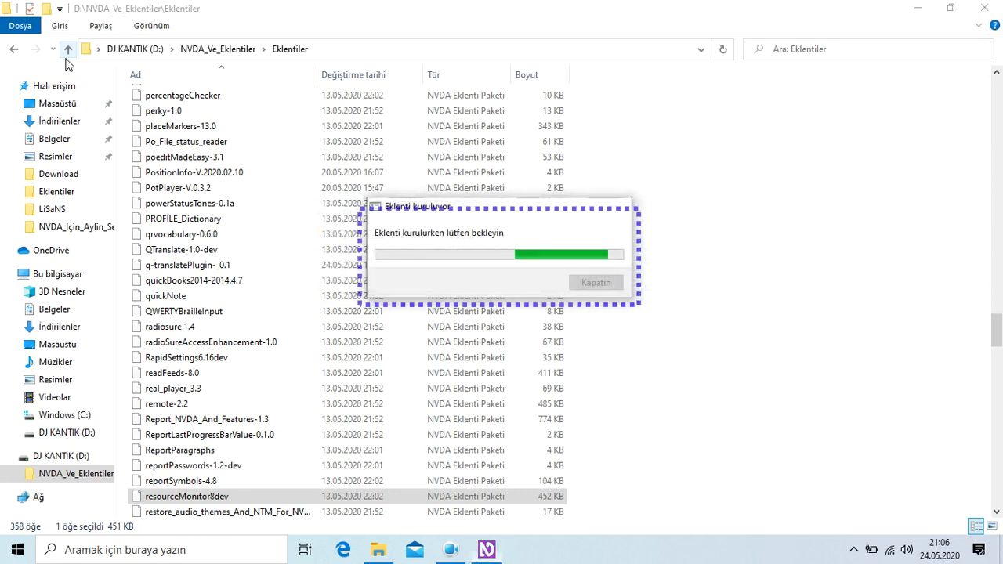
# - Install the restore_audio_themes_And_NTM_For_NVDA_Add-on_sounds package and decline restarting NVDA
pyautogui.press('Down')
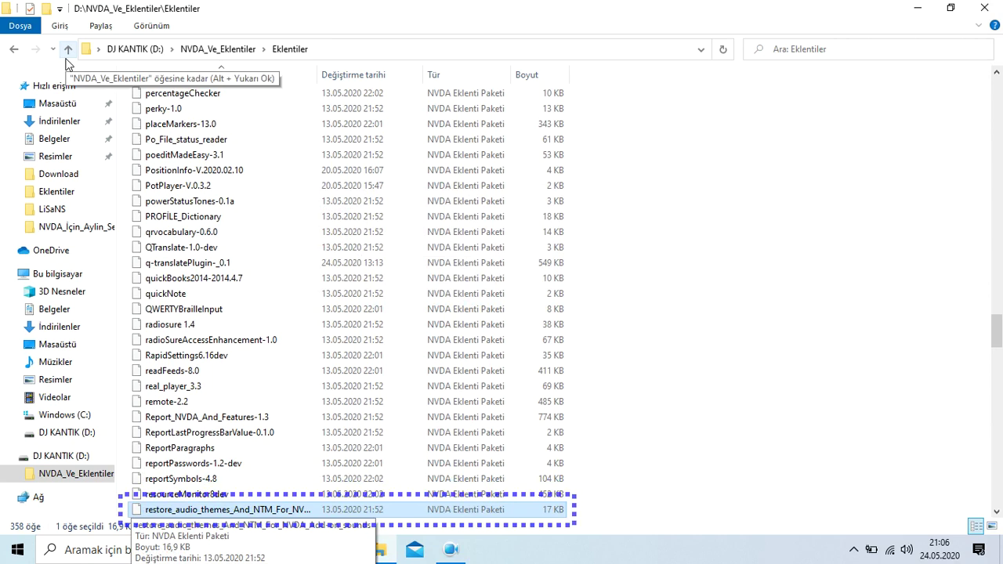
pyautogui.press('Return')
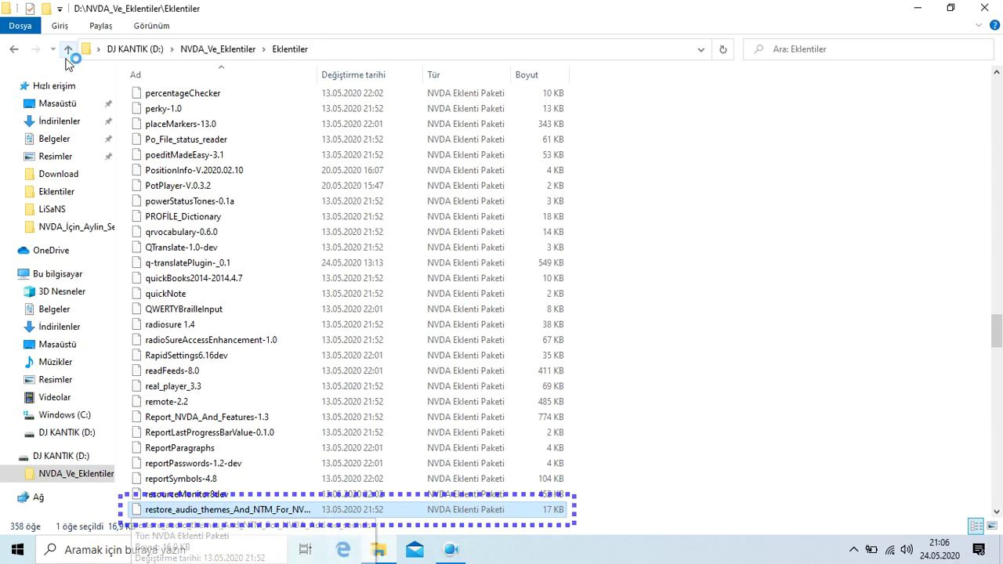
pyautogui.press('Tab')
pyautogui.press('Return')
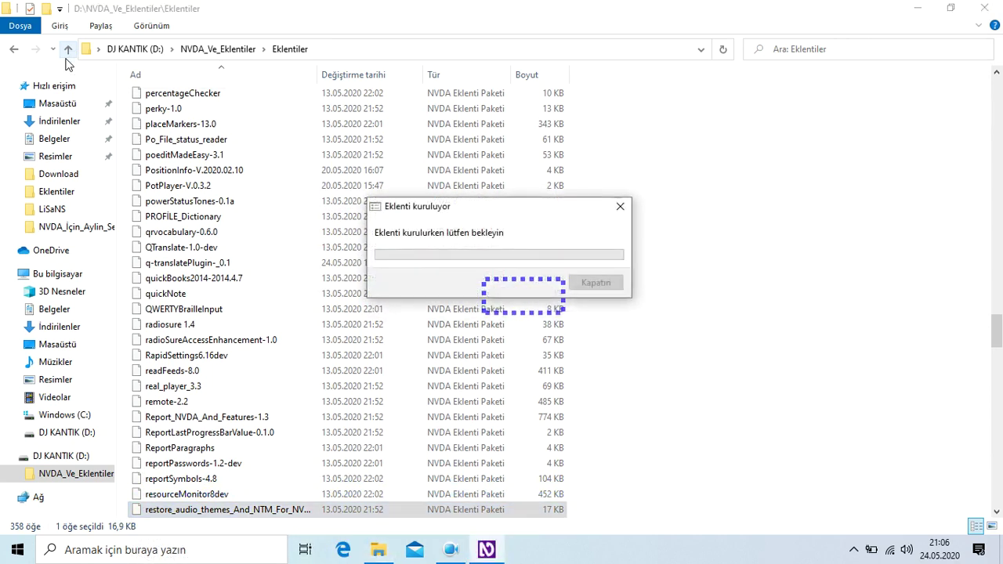
pyautogui.press('Tab')
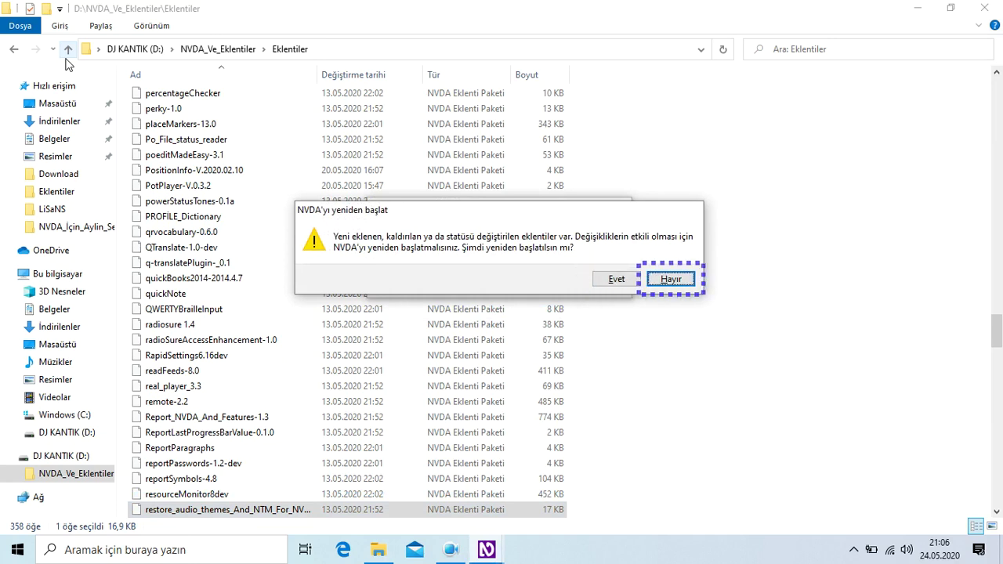
pyautogui.press('Return')
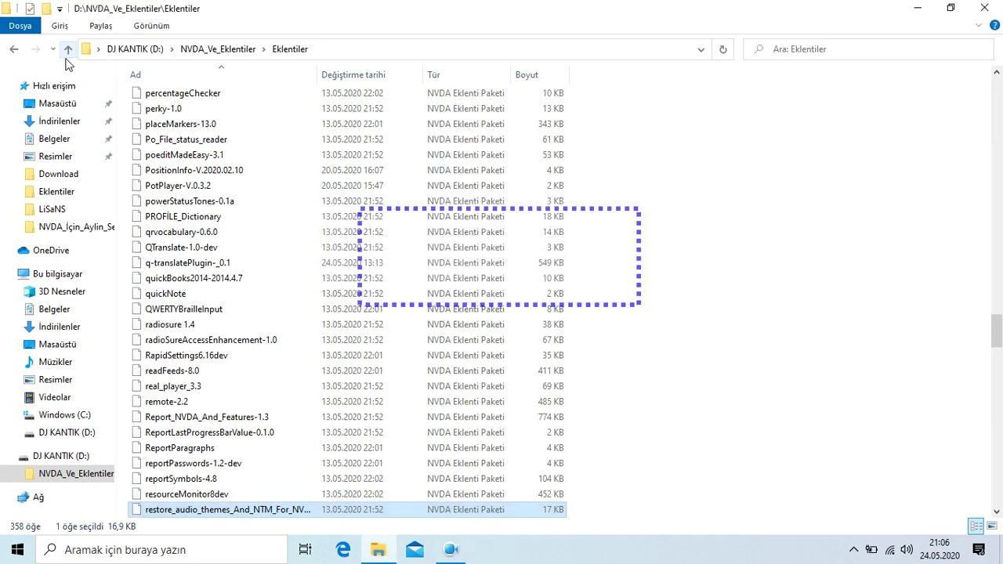
# - Install the reviewCursorCopier-1.1 add-on package without restarting NVDA
pyautogui.press('Down')
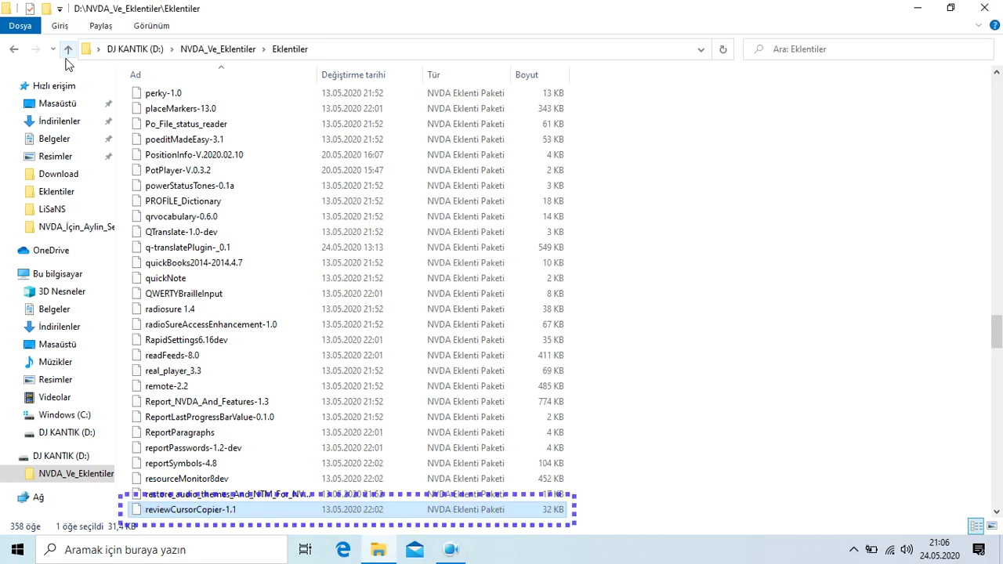
pyautogui.press('Return')
pyautogui.press('Return')
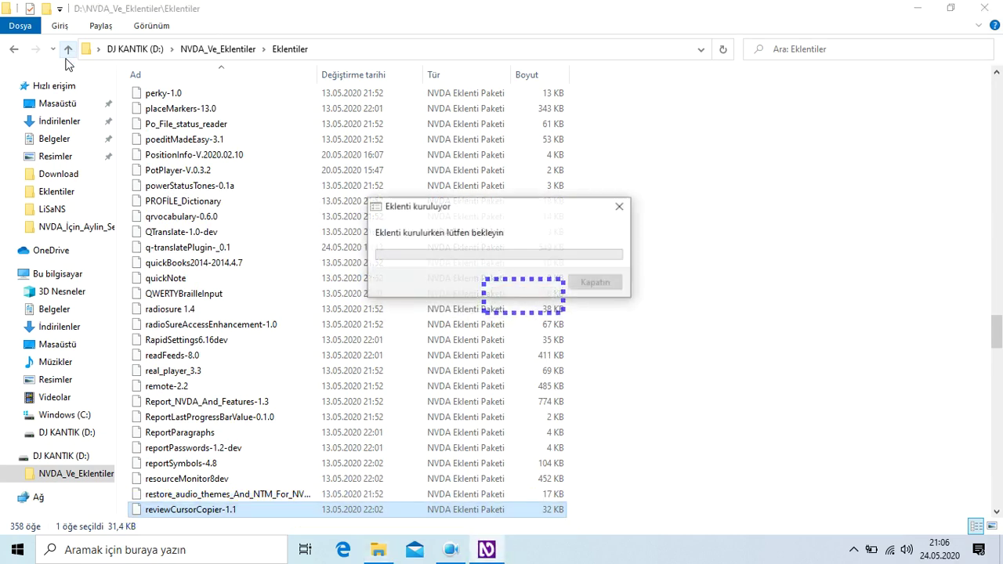
pyautogui.press('Return')
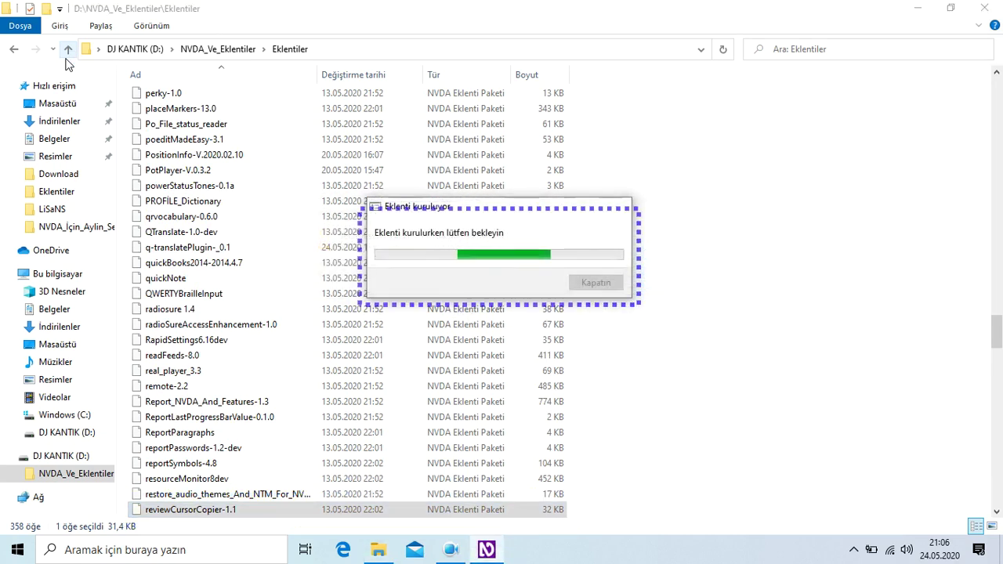
# - Install the RightClickMenu add-on package and decline the NVDA restart
pyautogui.press('Down')
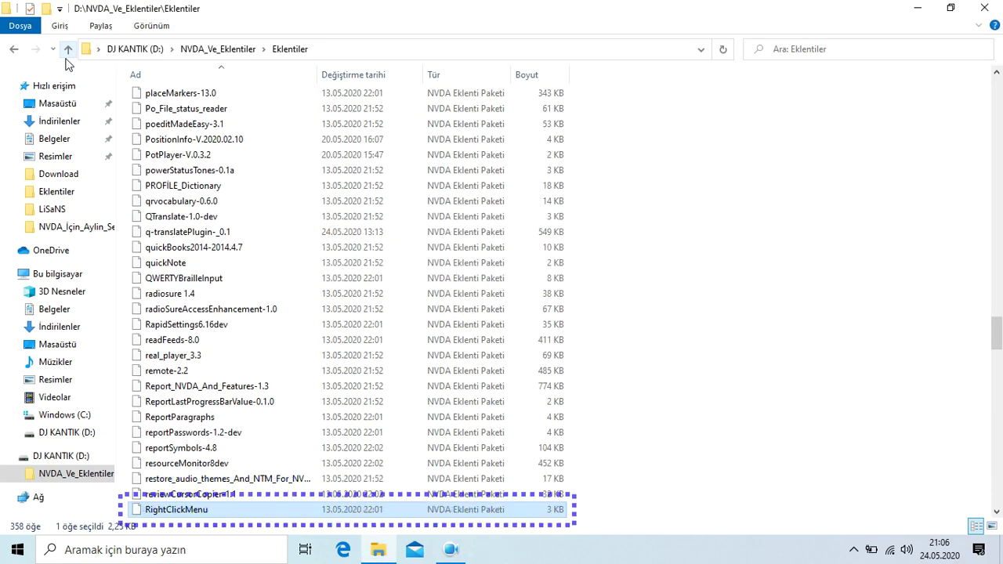
pyautogui.press('Return')
pyautogui.press('Return')
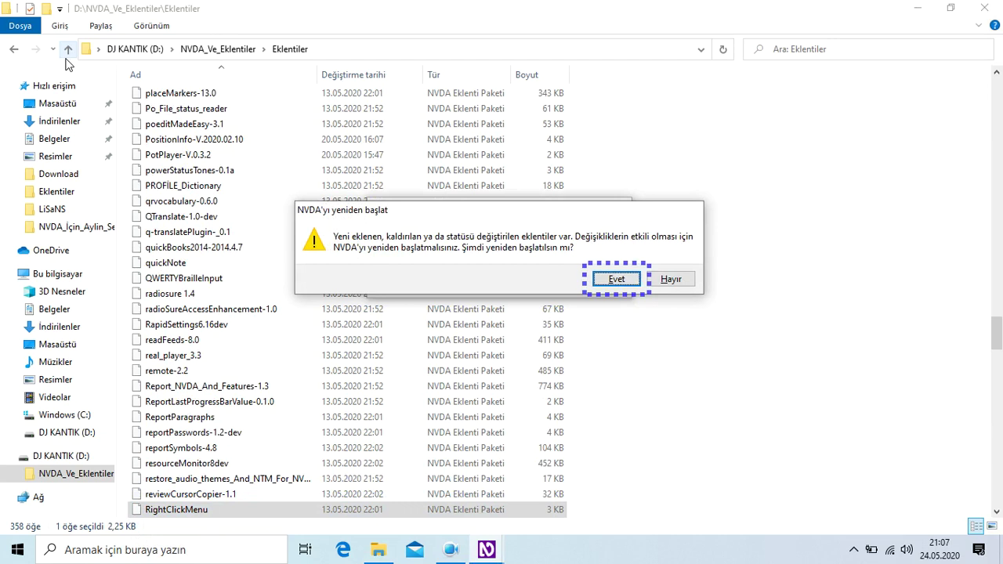
pyautogui.press('Tab')
pyautogui.press('Return')
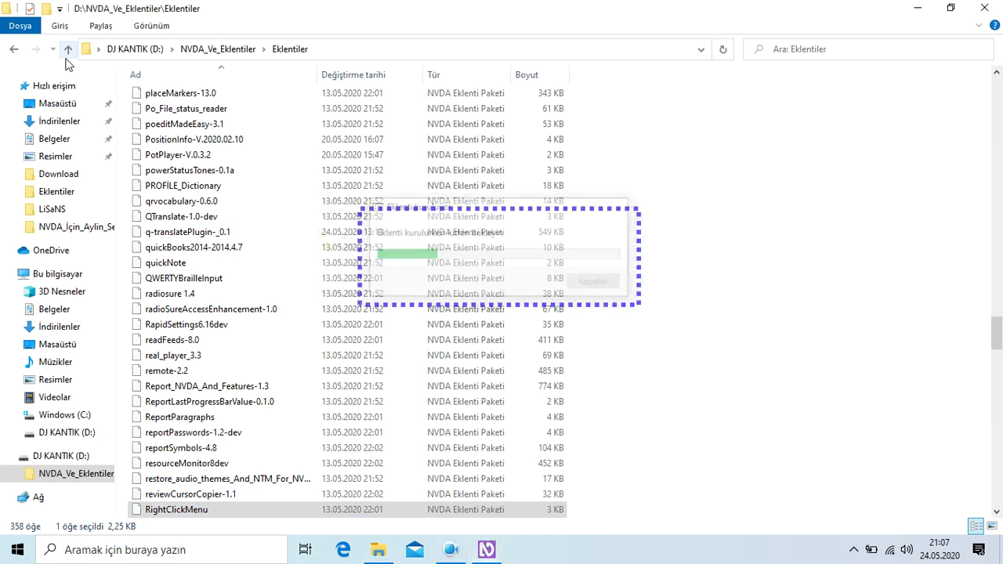
# - Install the rssowlnixSupport-1.0 add-on package and decline the NVDA restart
pyautogui.press('Down')
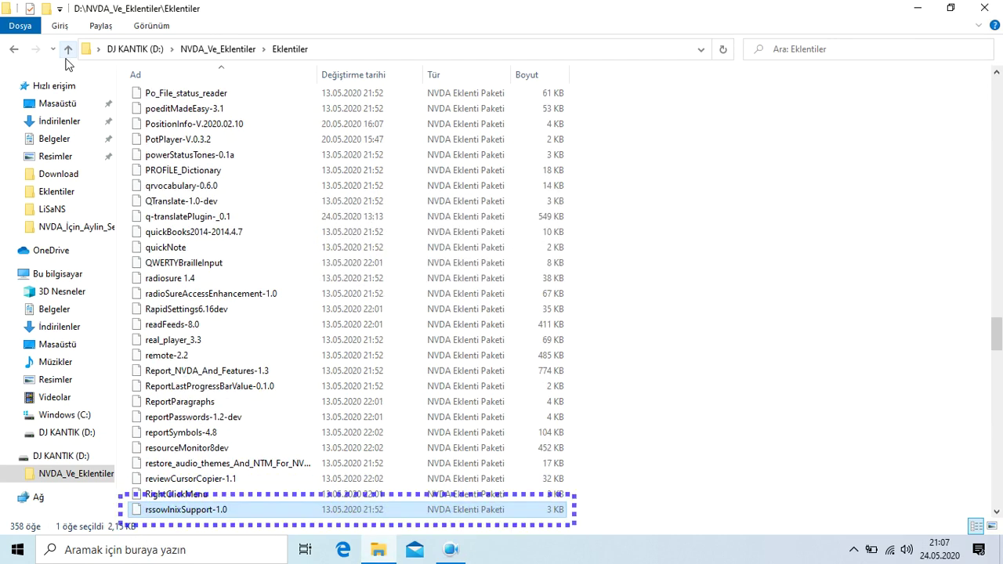
pyautogui.press('Return')
pyautogui.press('Tab')
pyautogui.press('Return')
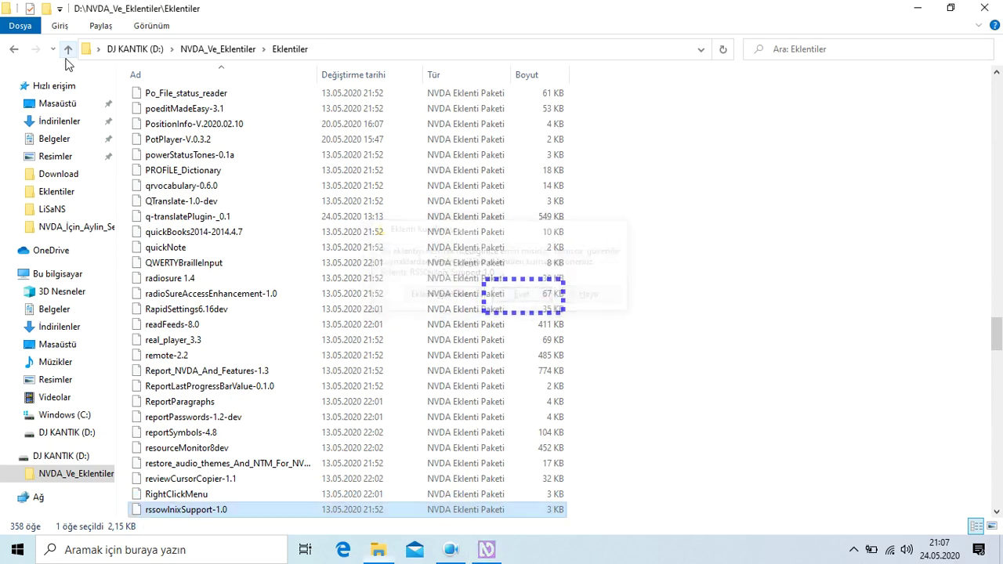
pyautogui.press('Tab')
pyautogui.press('Return')
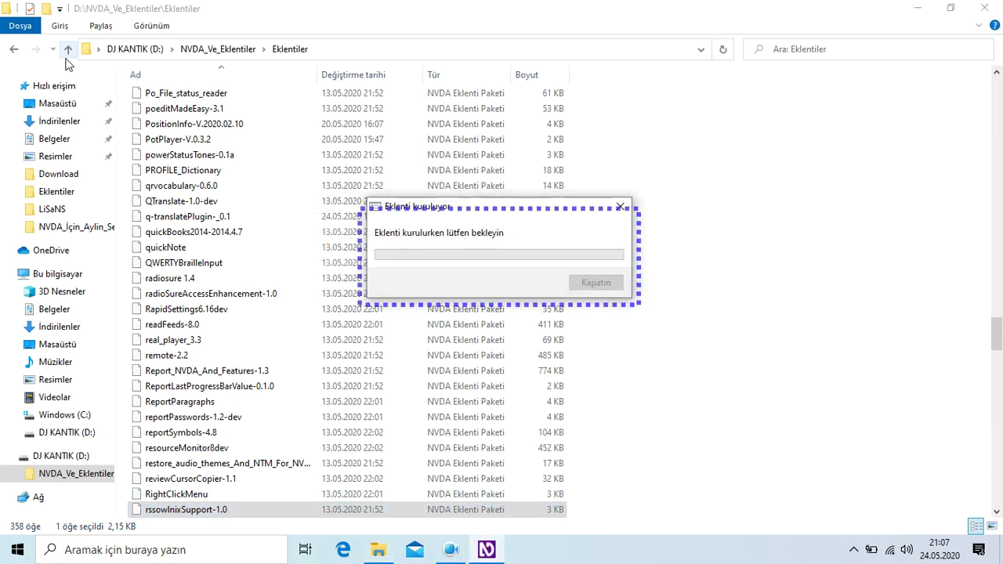
# - Install the sam add-on package without restarting NVDA
pyautogui.press('Down')
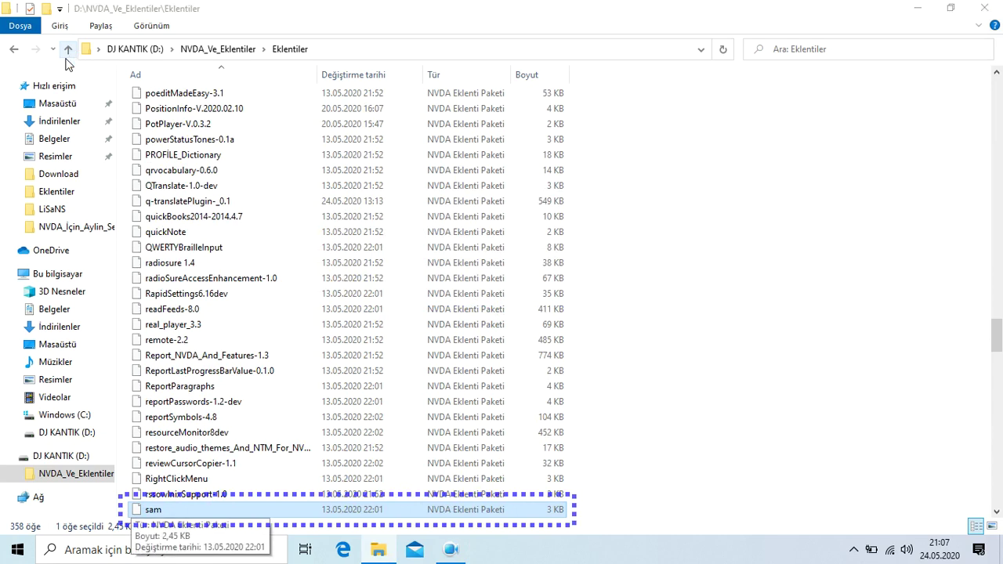
pyautogui.press('Return')
pyautogui.press('Tab')
pyautogui.press('Return')
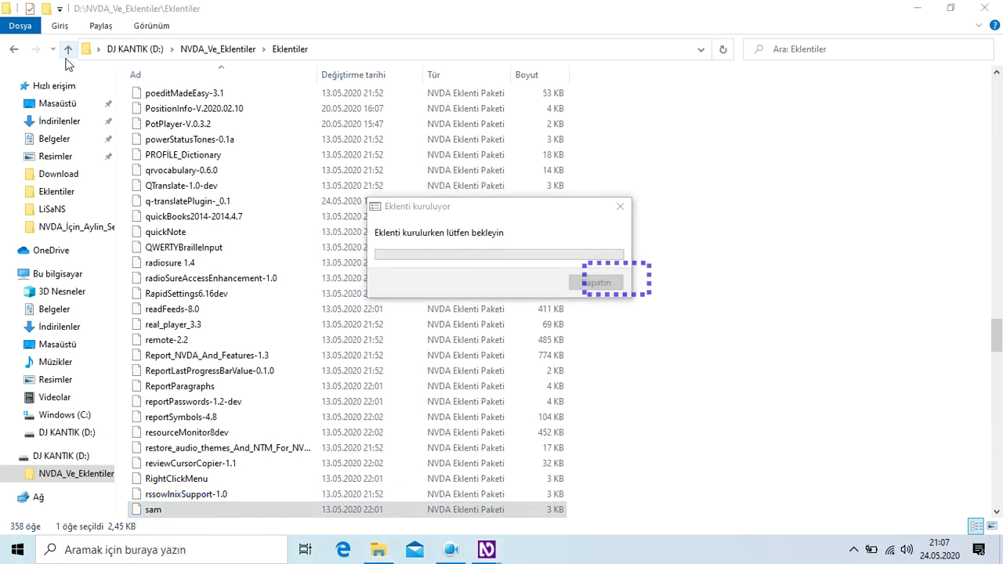
pyautogui.press('Tab')
pyautogui.press('Return')
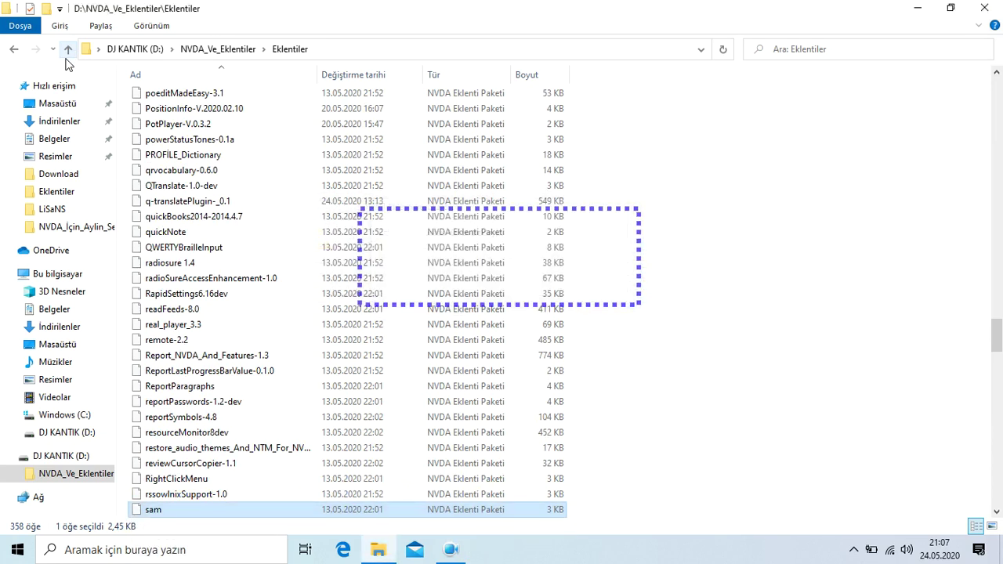
# - Install the SanalEkran add-on package, declining the NVDA restart
pyautogui.press('Down')
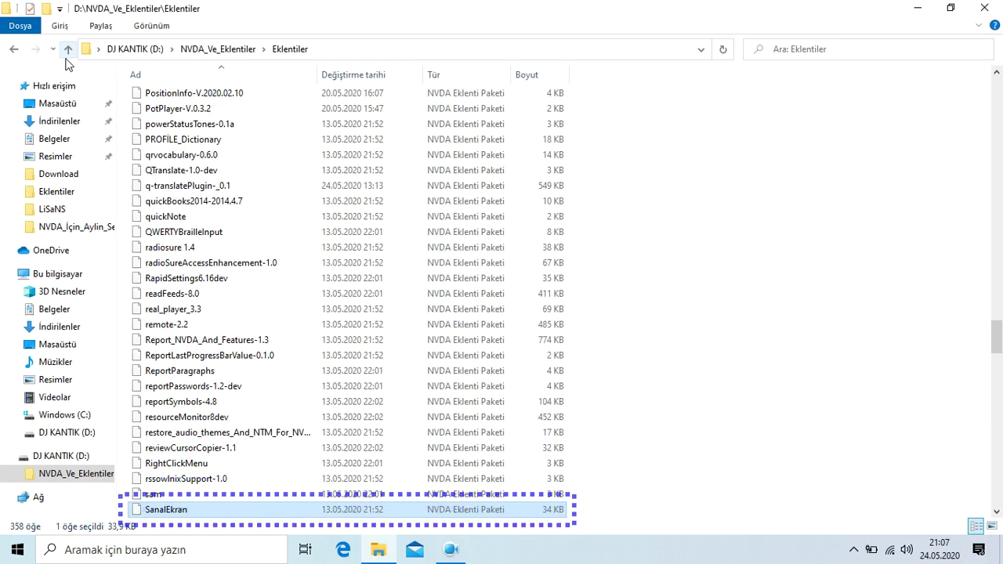
pyautogui.press('Return')
pyautogui.press('Tab')
pyautogui.press('Return')
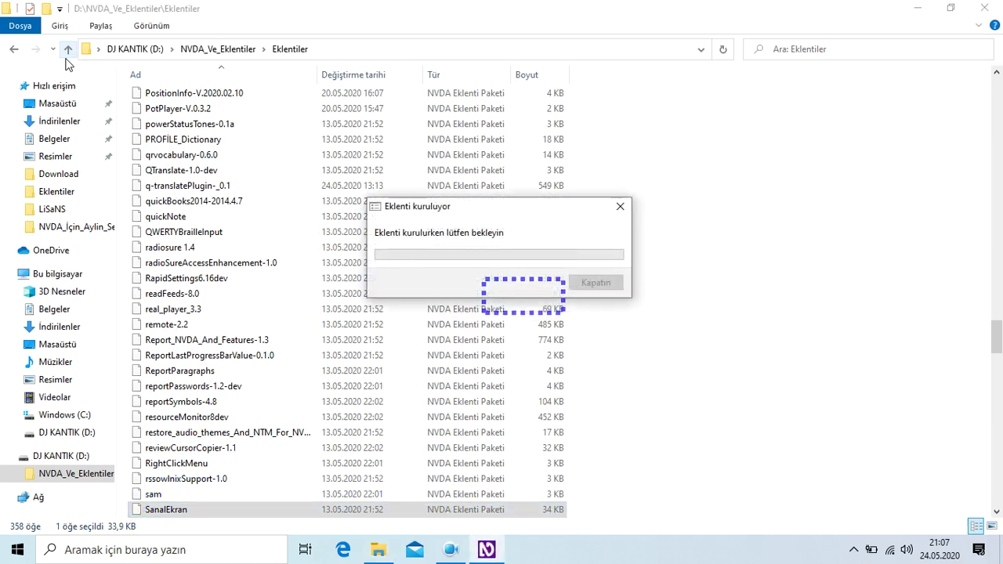
pyautogui.press('Tab')
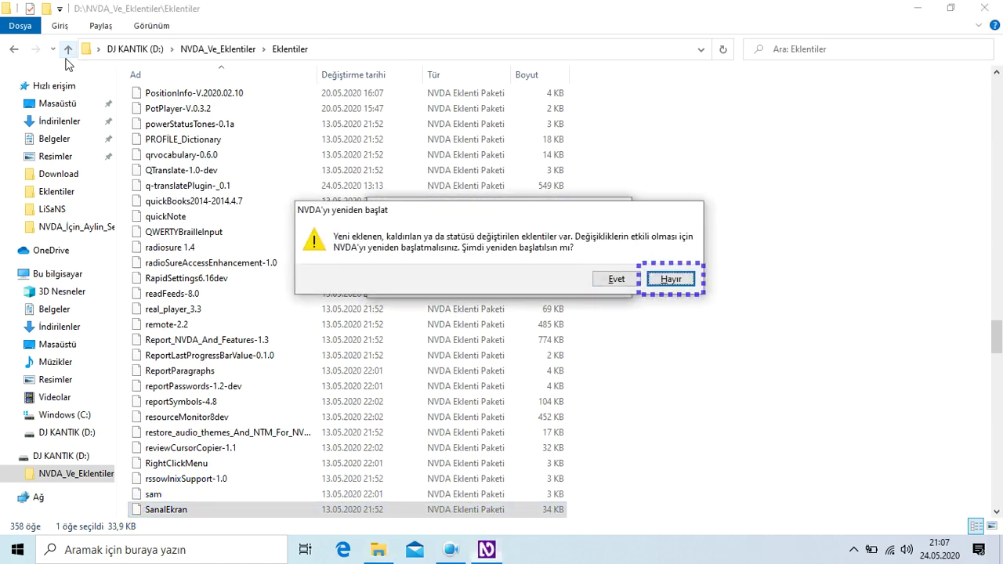
pyautogui.press('Return')
# - Review the add-on information of the SAPİ_Drivers_Enhancements package, then install it and decline restarting NVDA
pyautogui.press('Down')
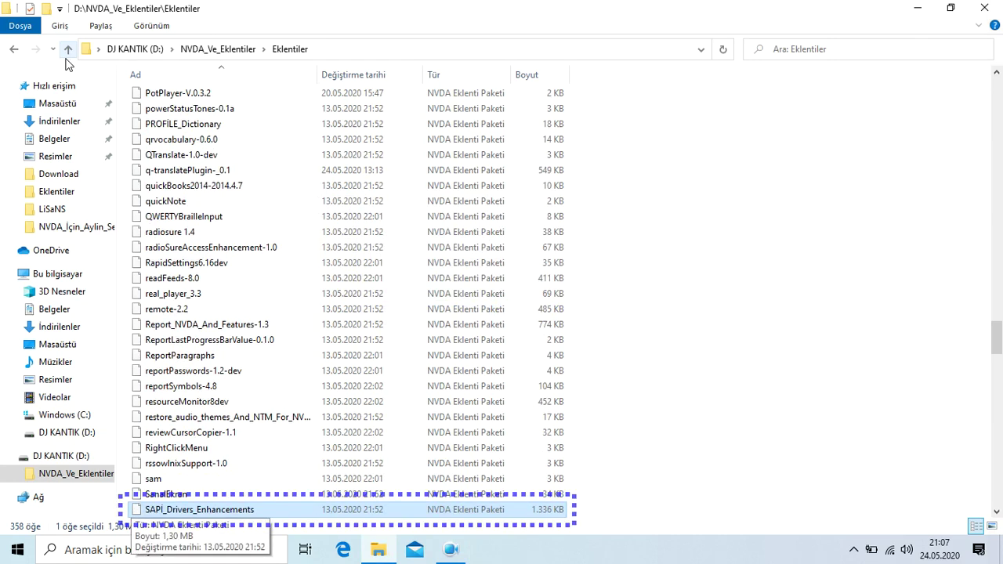
pyautogui.press('Return')
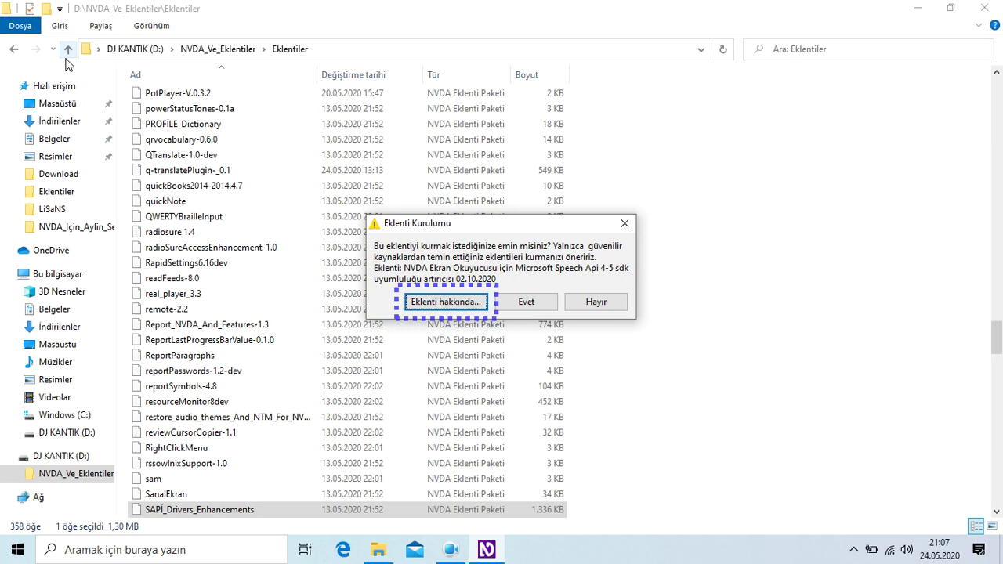
pyautogui.press('Return')
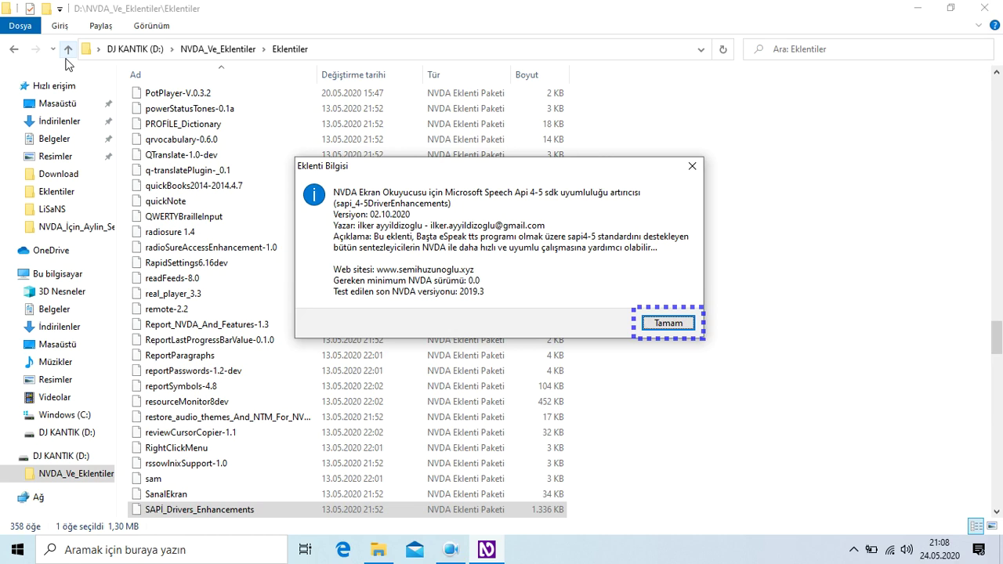
pyautogui.press('Return')
pyautogui.press('Tab')
pyautogui.press('Return')
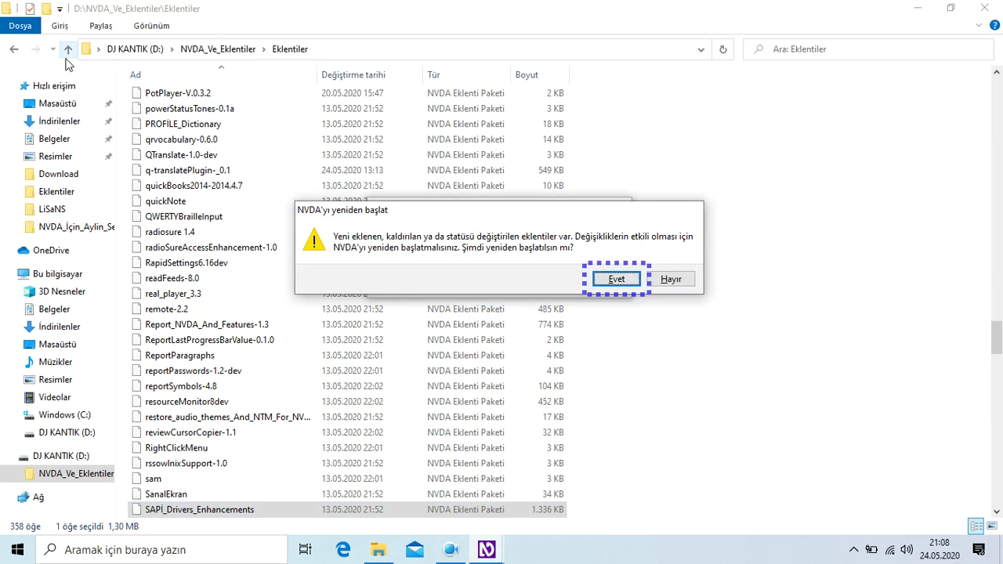
pyautogui.press('Return')
# - Install the SaveLog add-on package and decline the NVDA restart
pyautogui.press('Down')
pyautogui.press('Return')
pyautogui.press('Return')
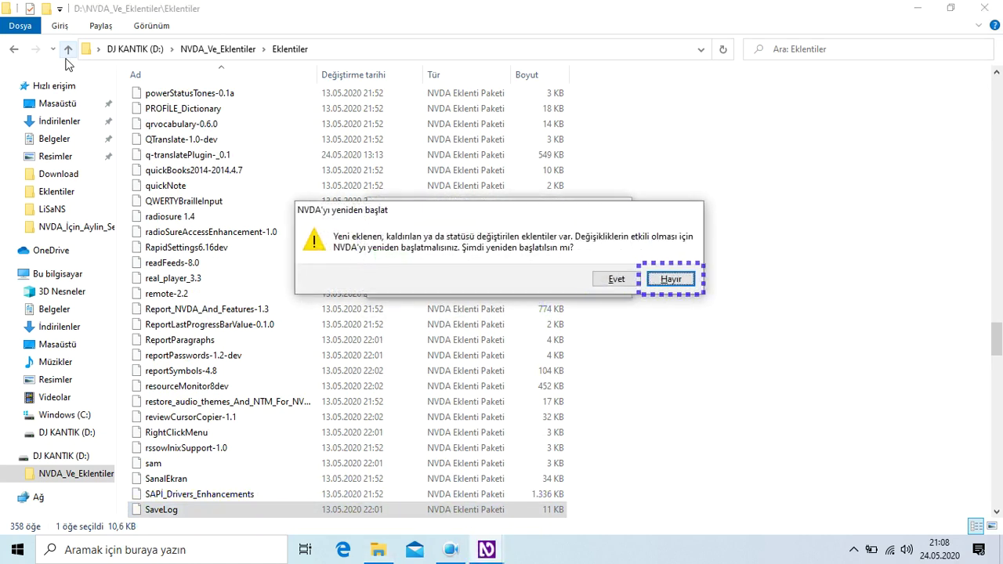
pyautogui.press('Return')
# - Install the sayCurrentKeyboardLanguage-19.07 add-on package without restarting NVDA
pyautogui.press('Down')
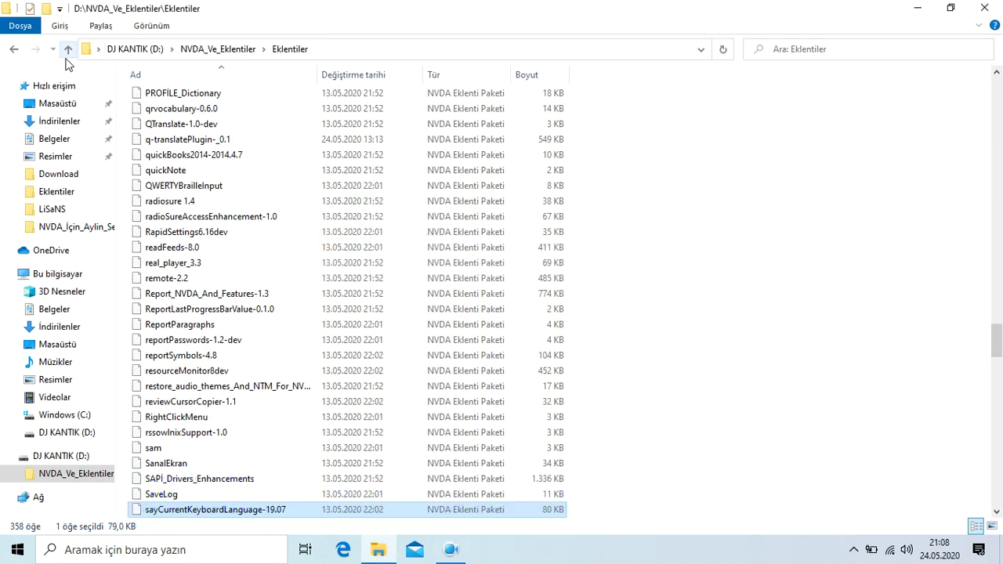
pyautogui.press('Return')
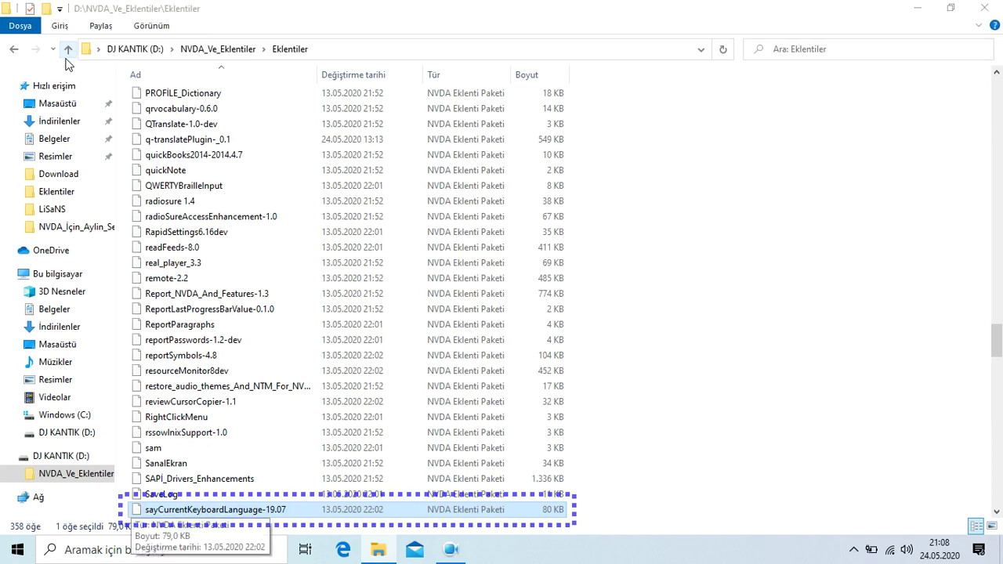
pyautogui.press('Return')
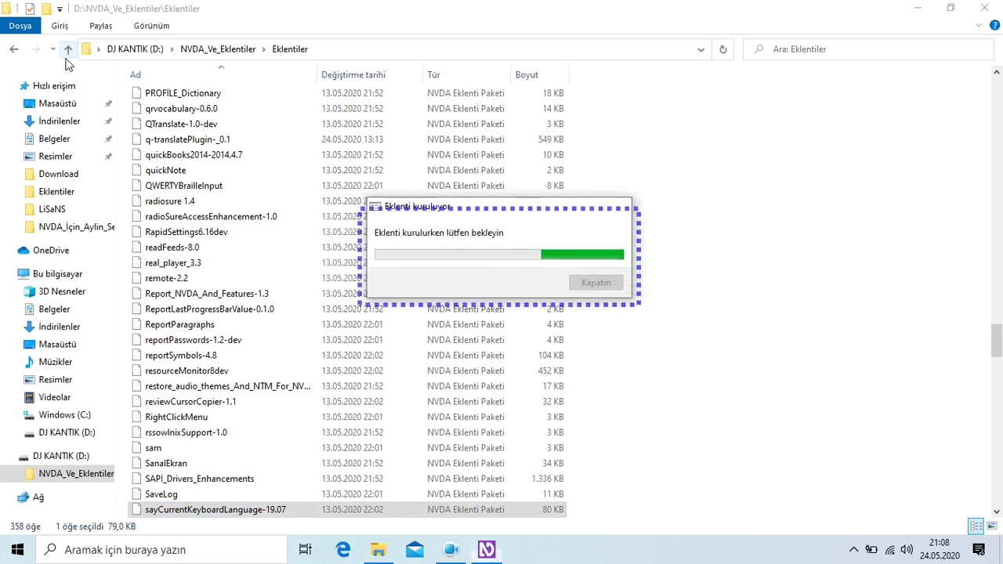
# - Install the sayProductNameAndVersion-2020.02 add-on package, declining the NVDA restart
pyautogui.press('Down')
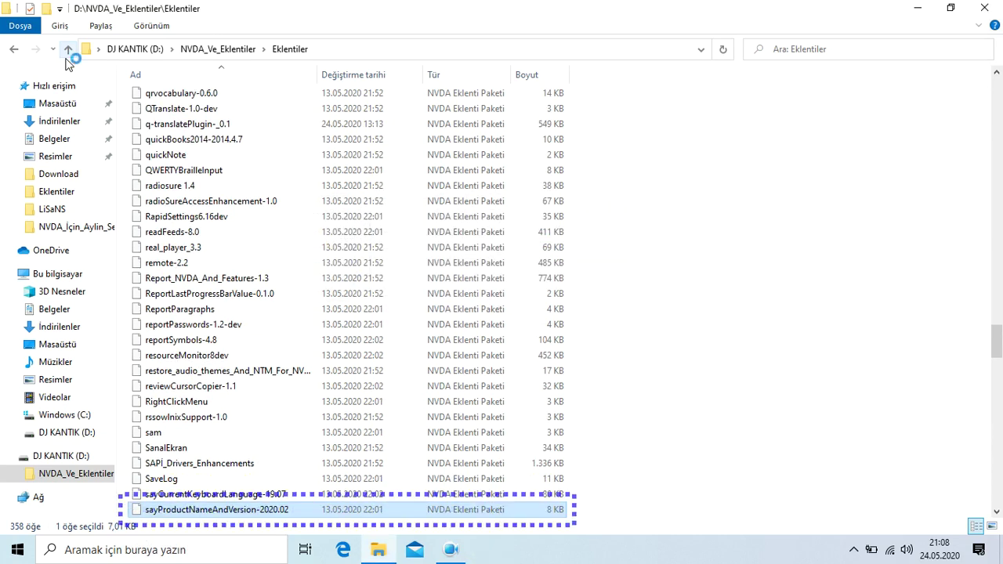
pyautogui.press('Return')
pyautogui.press('Return')
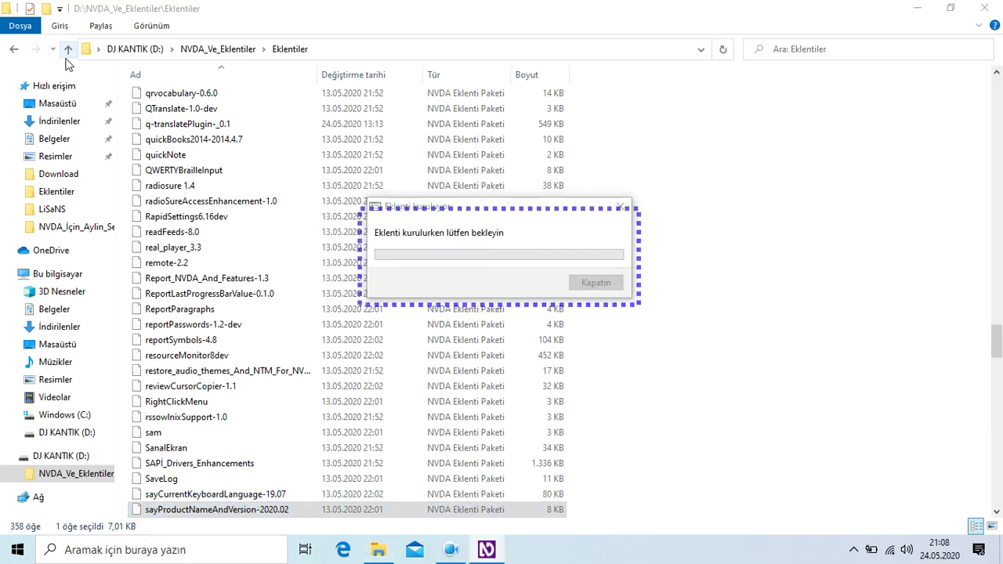
pyautogui.press('Tab')
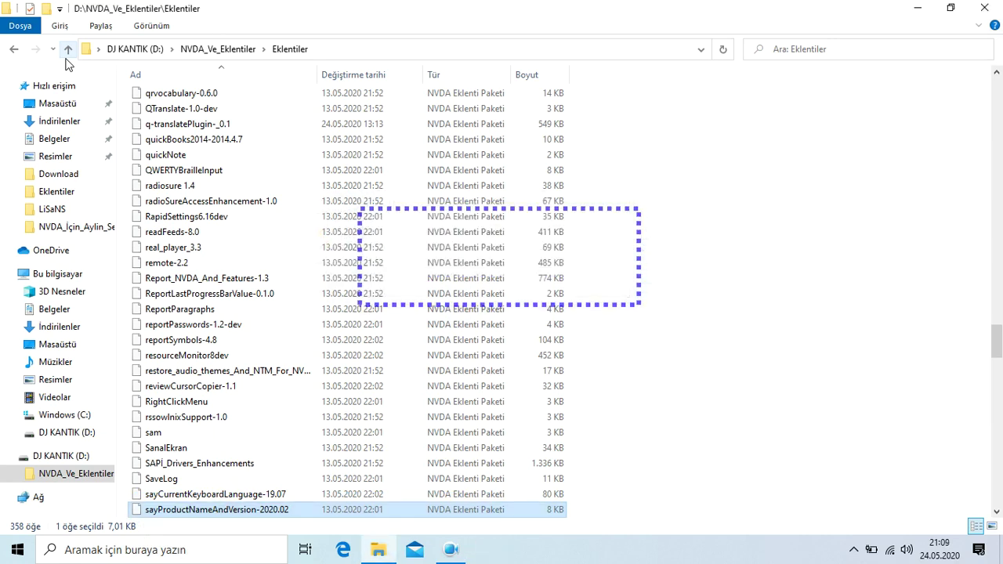
# - Install the scons-0.1b2 add-on package and decline the NVDA restart
pyautogui.press('Down')
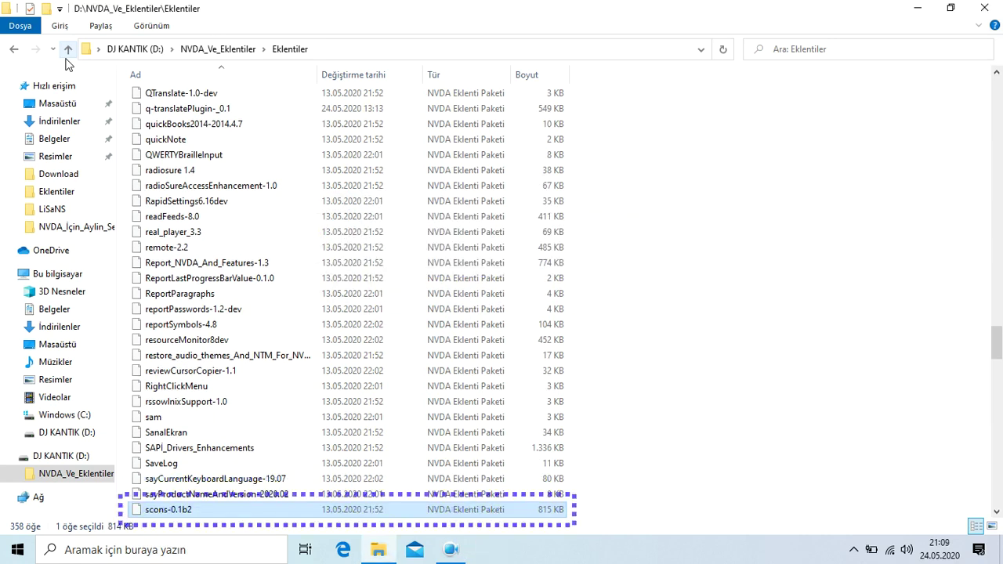
pyautogui.press('Return')
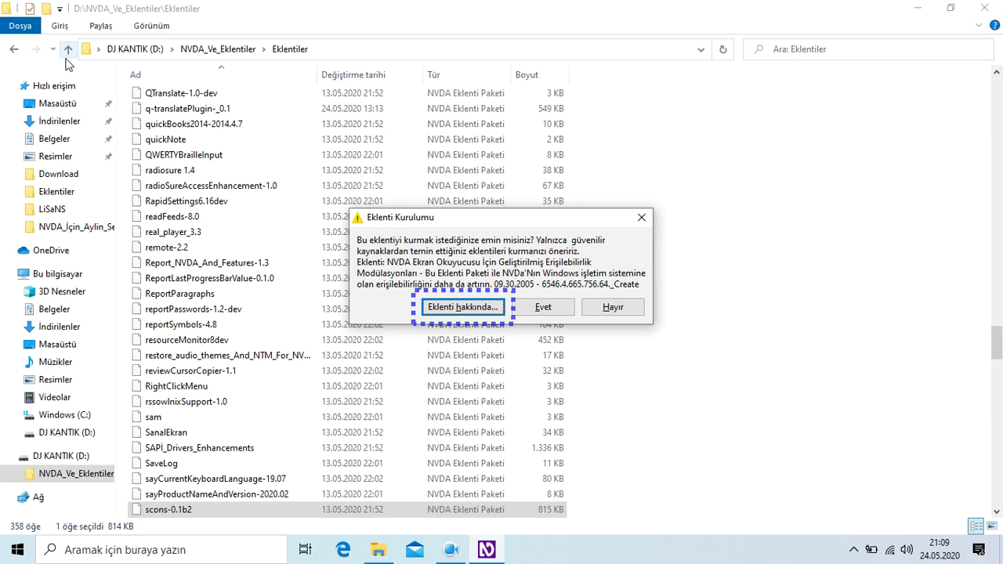
pyautogui.press('Tab')
pyautogui.press('Return')
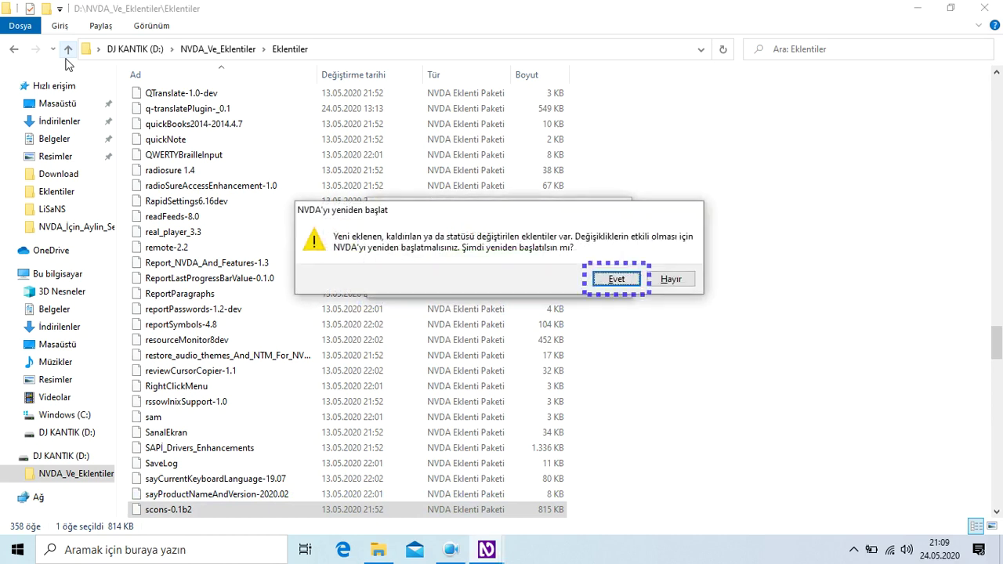
pyautogui.press('Tab')
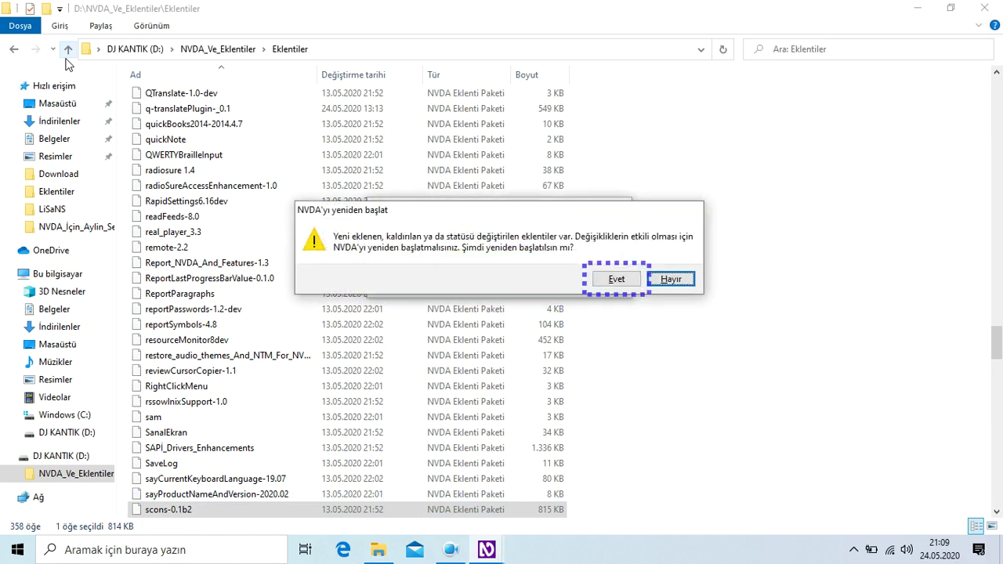
pyautogui.press('Return')
# - Install the screen_Keyboard add-on package without restarting NVDA
pyautogui.press('Down')
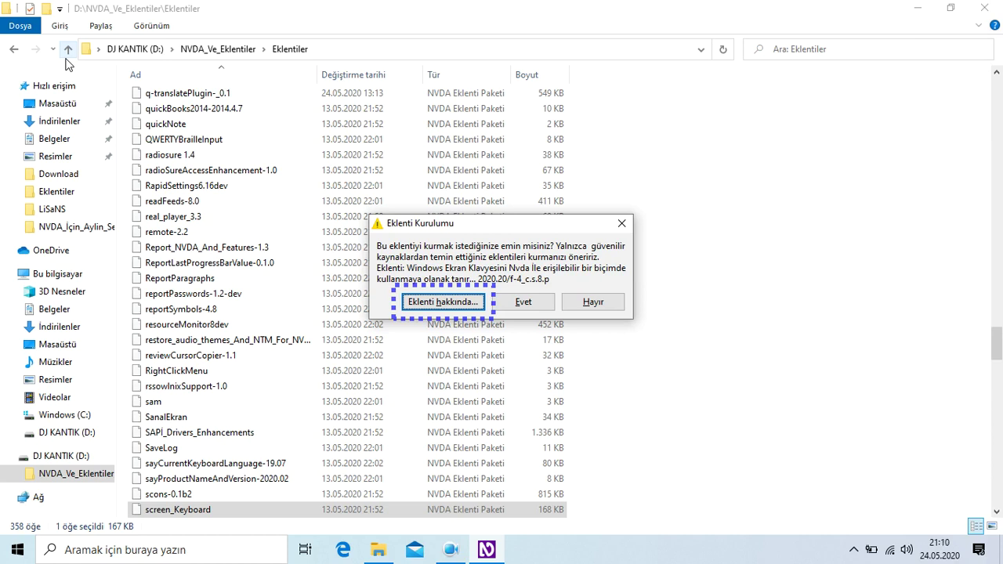
pyautogui.press('Tab')
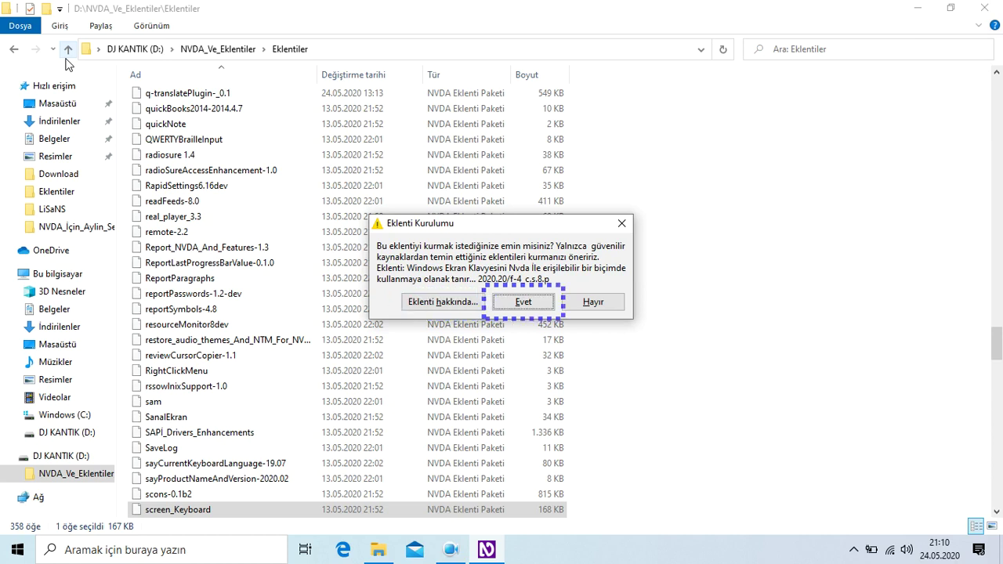
pyautogui.press('Return')
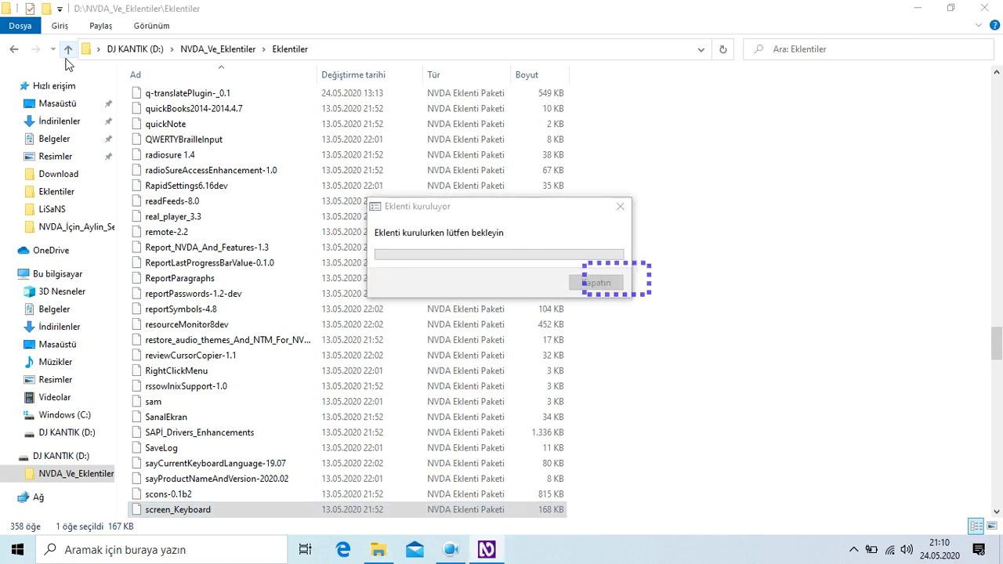
pyautogui.press('Tab')
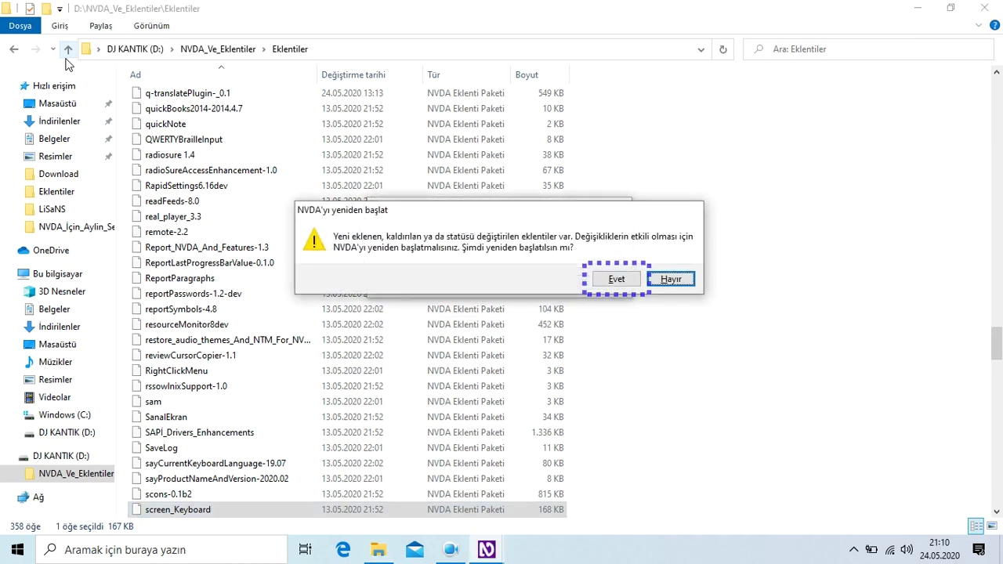
pyautogui.press('Return')
# - Install the screenCurtain-20190906 add-on package and decline the NVDA restart
pyautogui.press('Down')
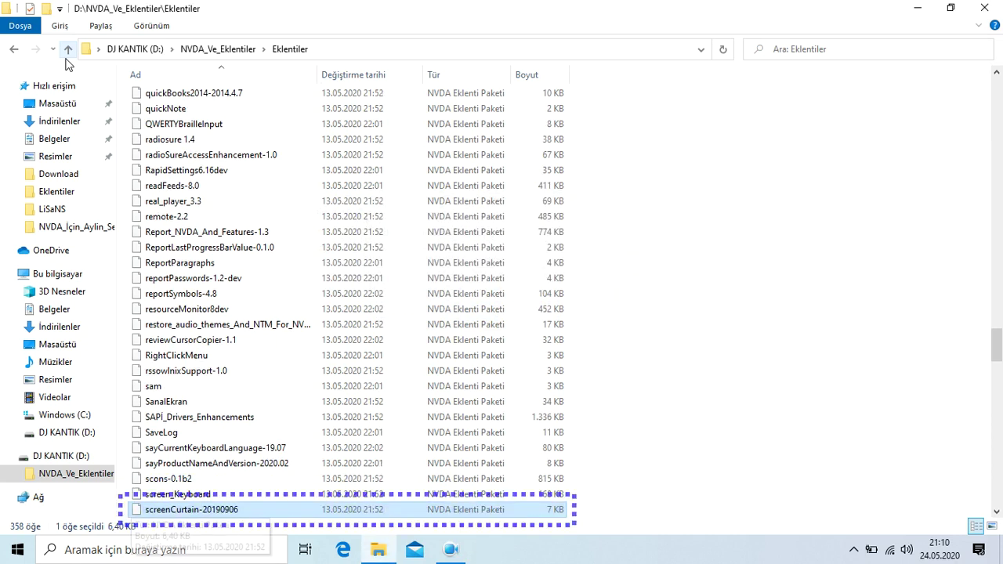
pyautogui.press('Return')
pyautogui.press('Return')
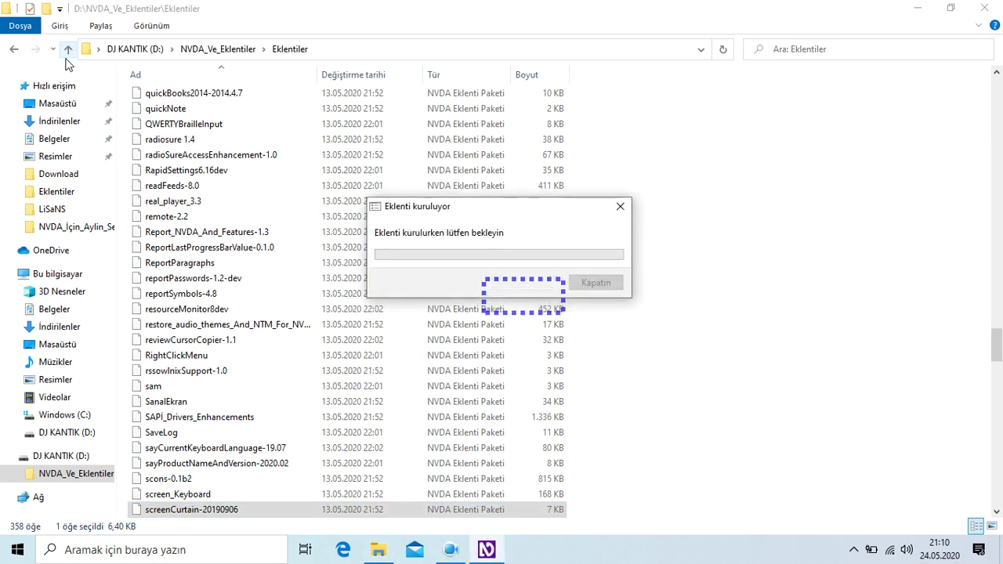
pyautogui.press('Tab')
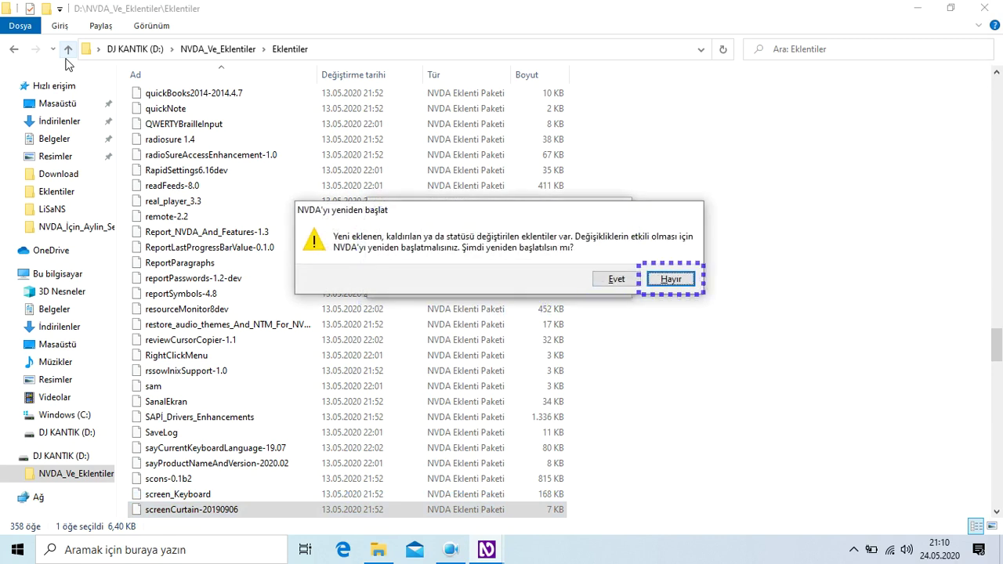
pyautogui.press('Return')
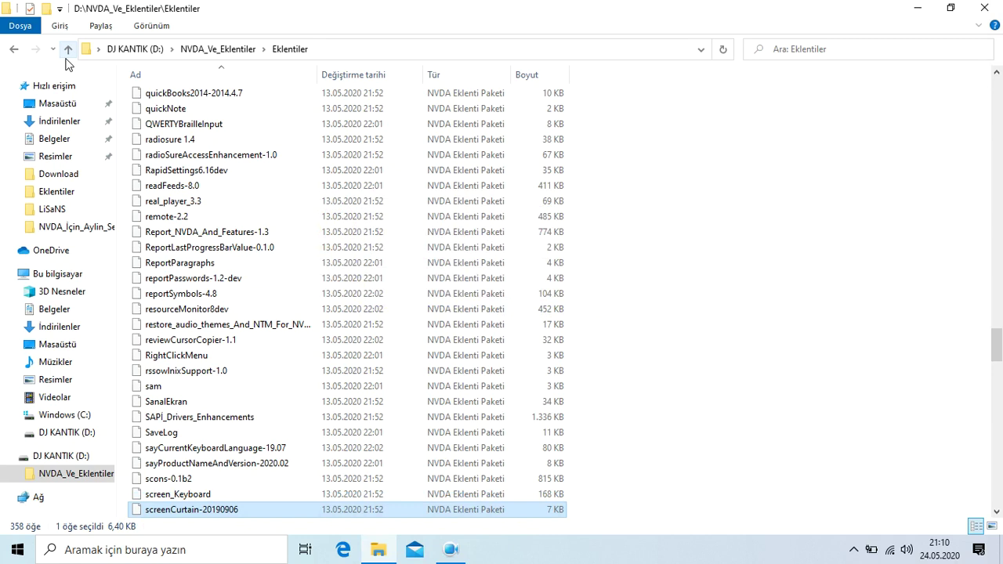
# - Install the Screen-lock_1.0 add-on package after reviewing its add-on details, declining the NVDA restart
pyautogui.press('Down')
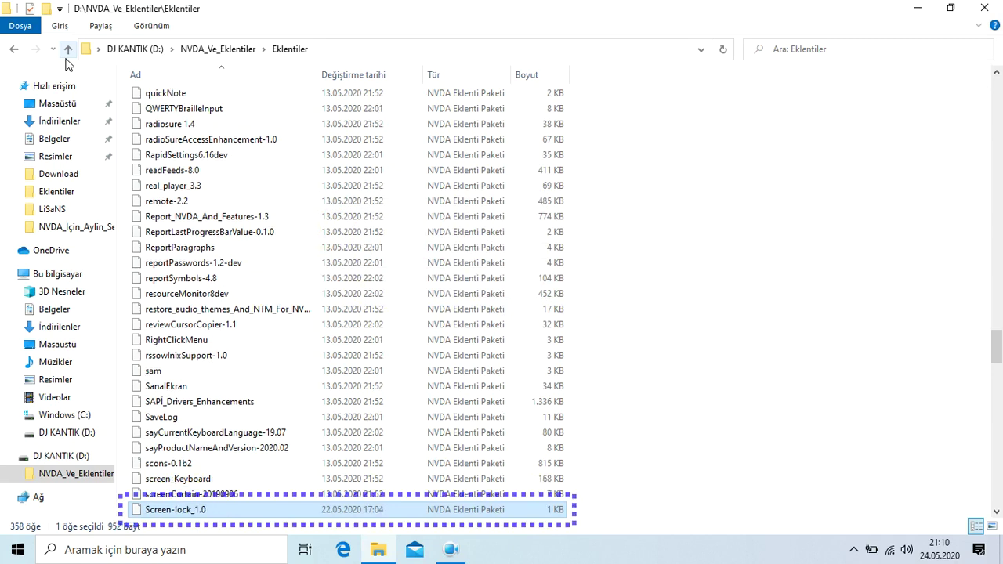
pyautogui.press('Return')
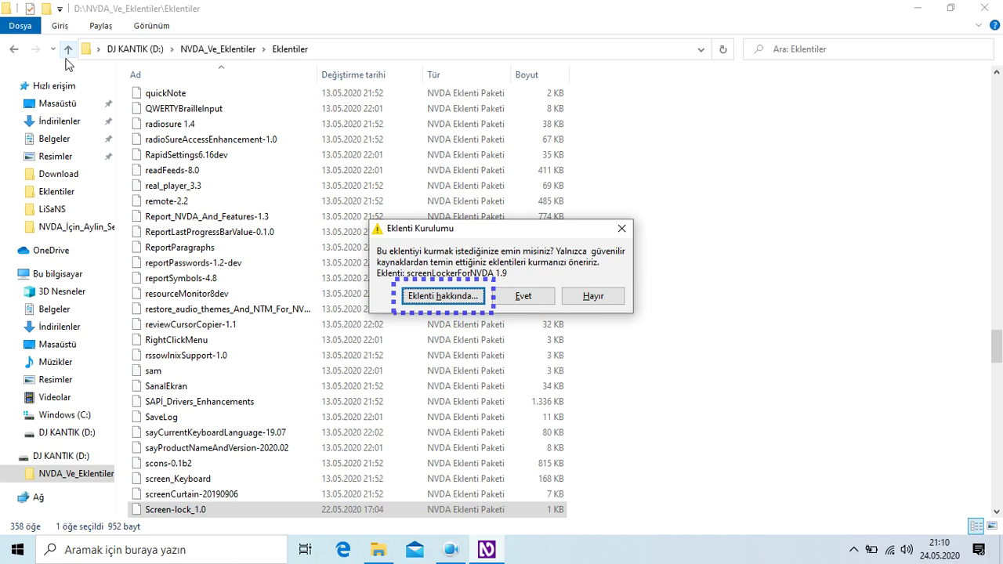
pyautogui.press('Return')
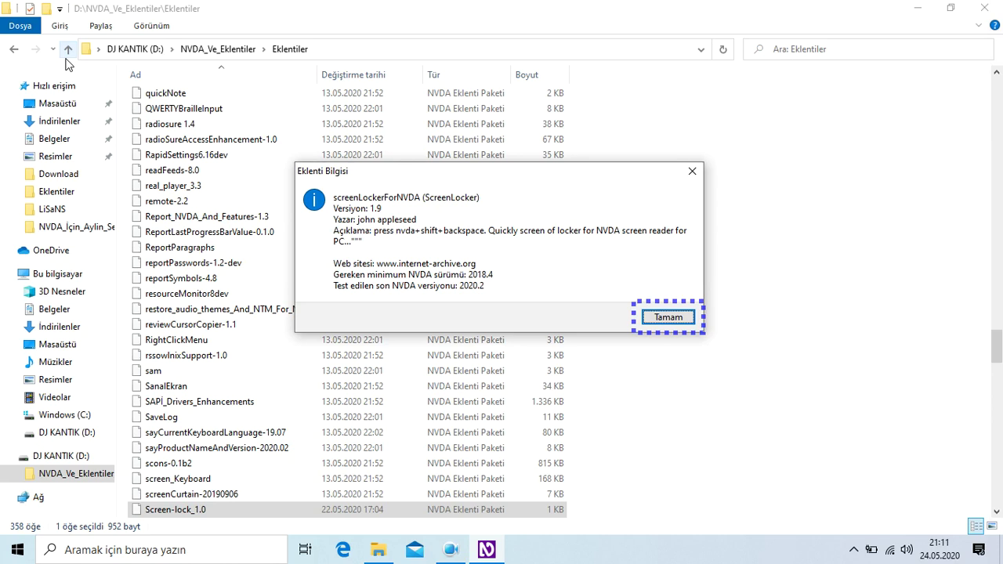
pyautogui.press('Return')
pyautogui.press('Tab')
pyautogui.press('Return')
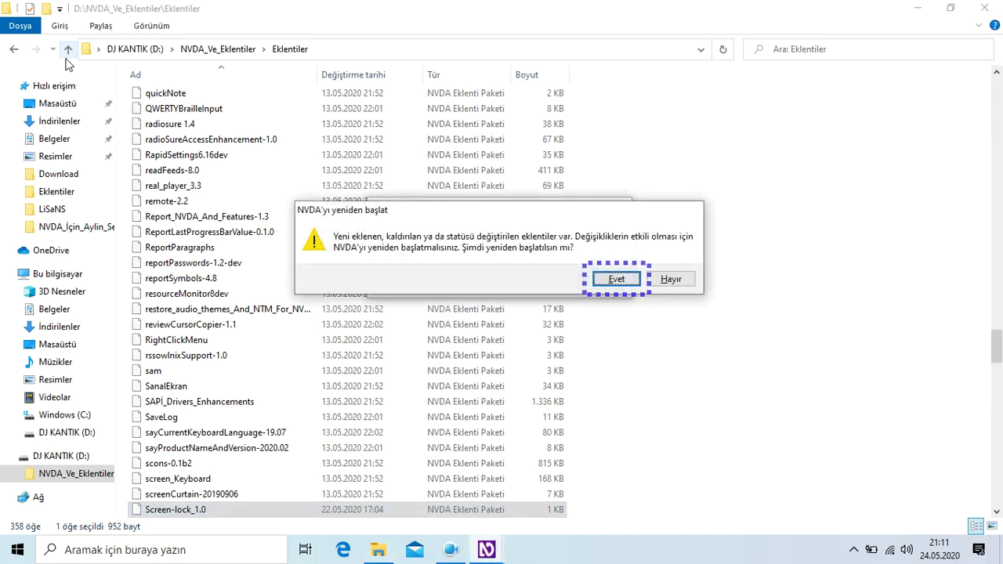
pyautogui.press('Tab')
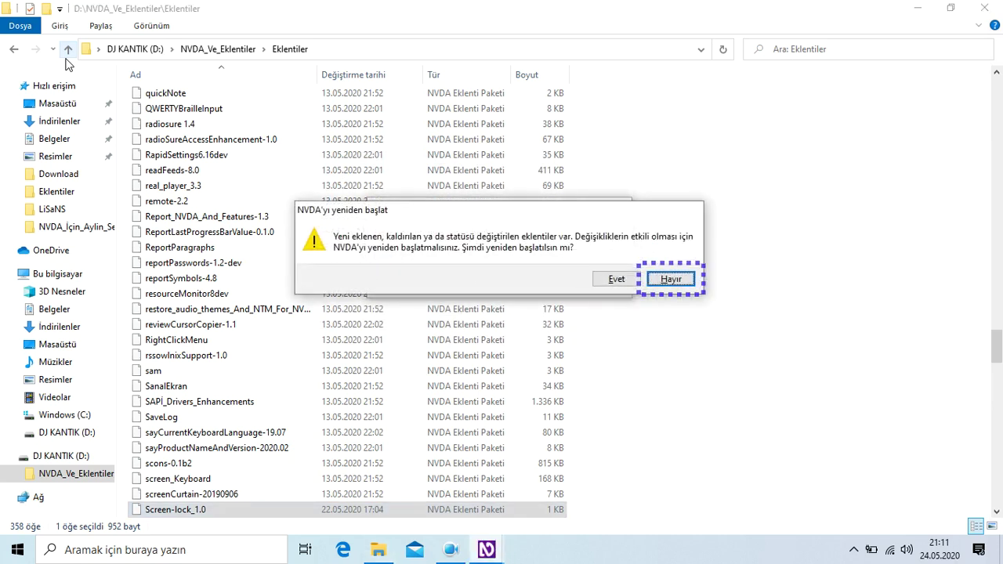
pyautogui.press('Return')
# - Install the screenRapping-1.4 add-on package and decline the NVDA restart
pyautogui.press('Down')
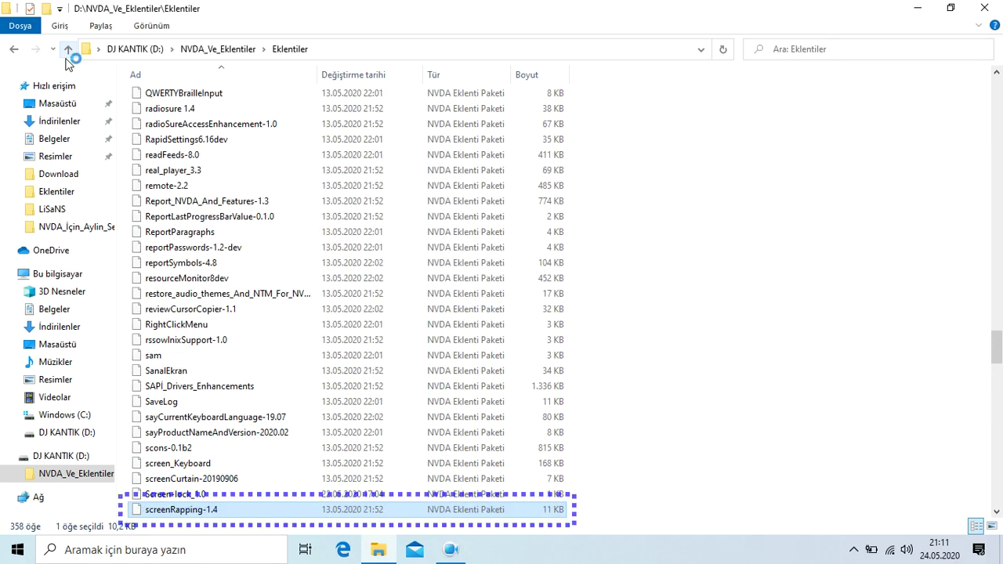
pyautogui.press('Return')
pyautogui.press('Escape')
pyautogui.press('Return')
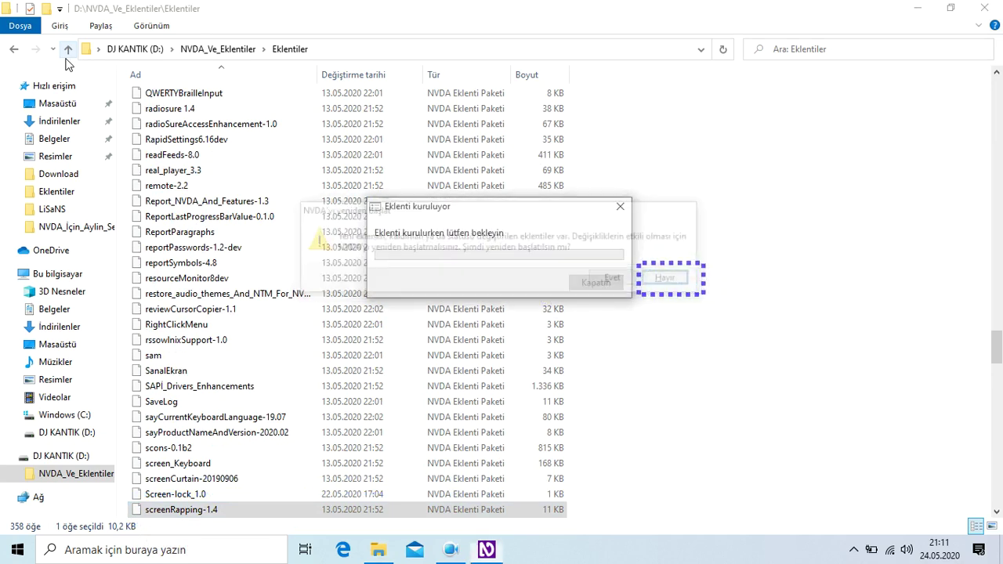
# - Install the Selected Elements add-on package without restarting NVDA
pyautogui.press('Down')
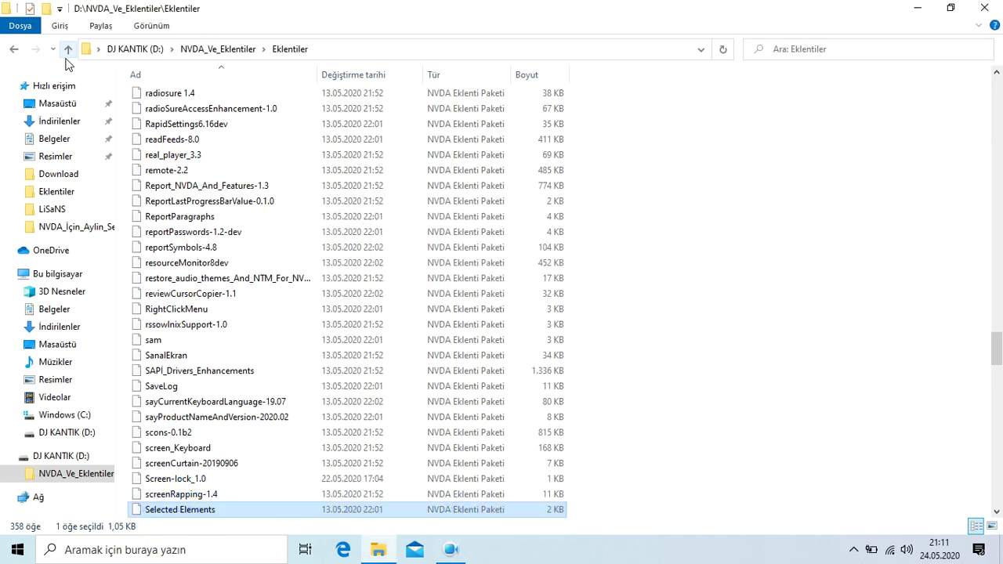
pyautogui.press('Return')
pyautogui.press('Tab')
pyautogui.press('Return')
pyautogui.press('Return')
# - Install the SelectedItems add-on package and decline the NVDA restart
pyautogui.press('Down')
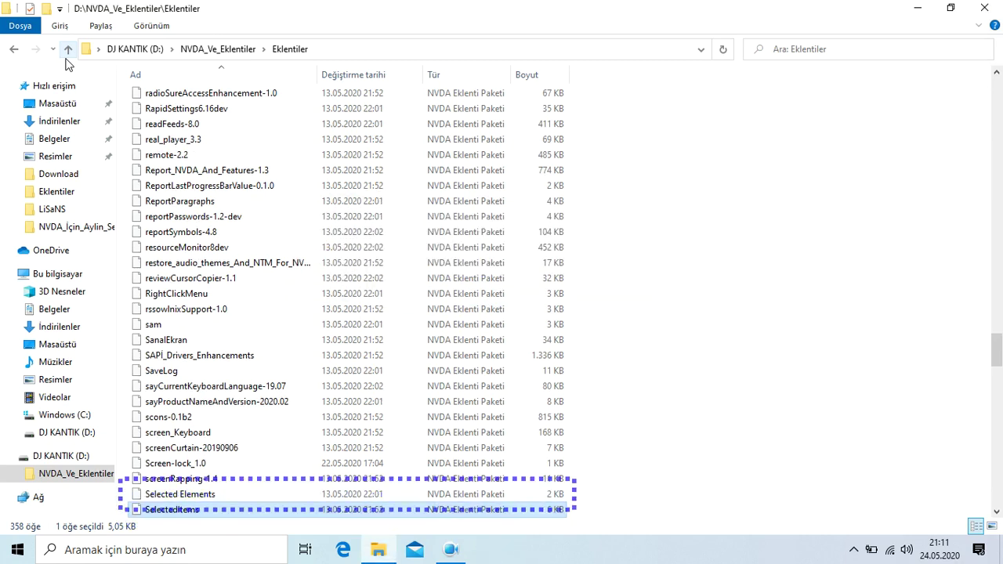
pyautogui.press('Return')
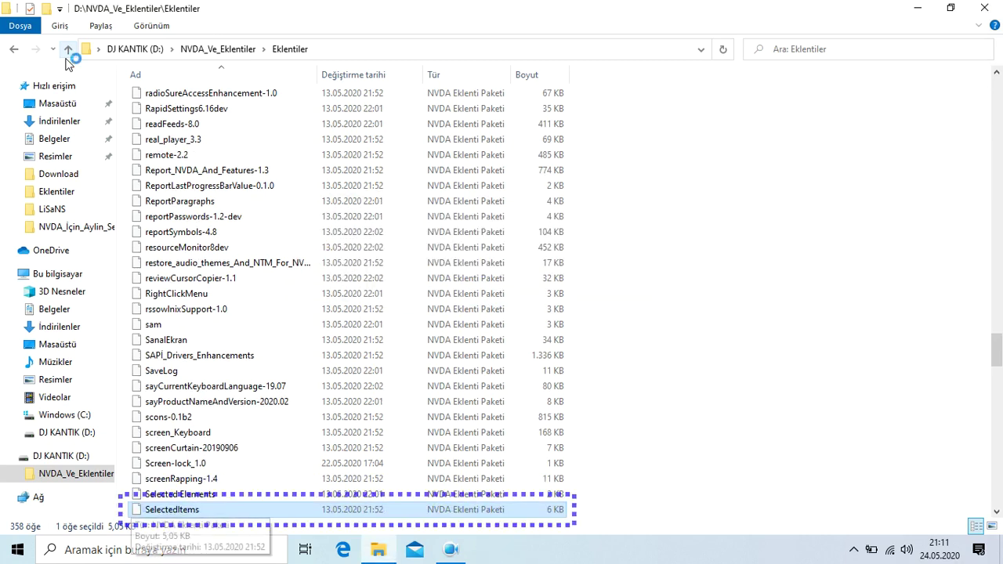
pyautogui.press('Tab')
pyautogui.press('Return')
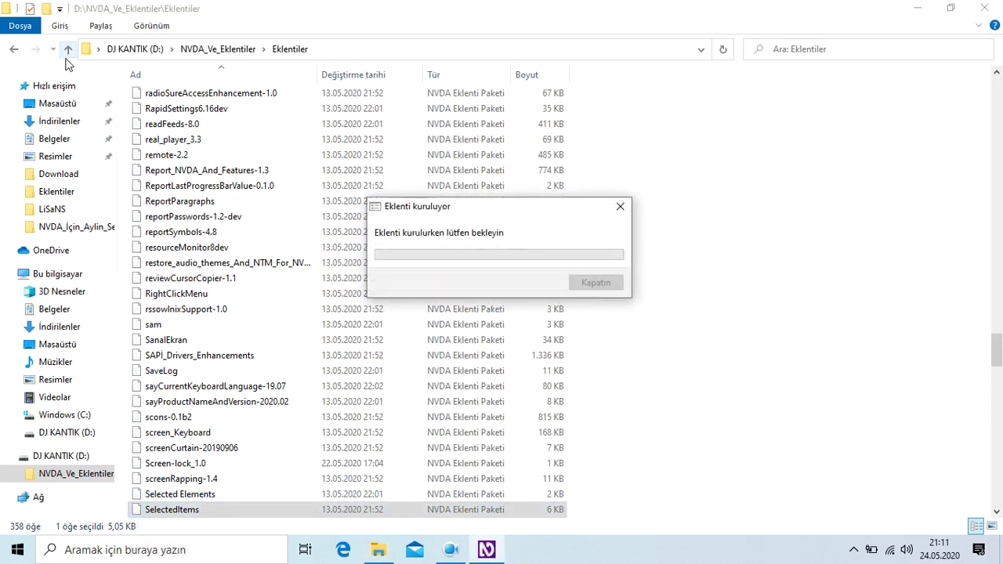
pyautogui.press('Tab')
pyautogui.press('Return')
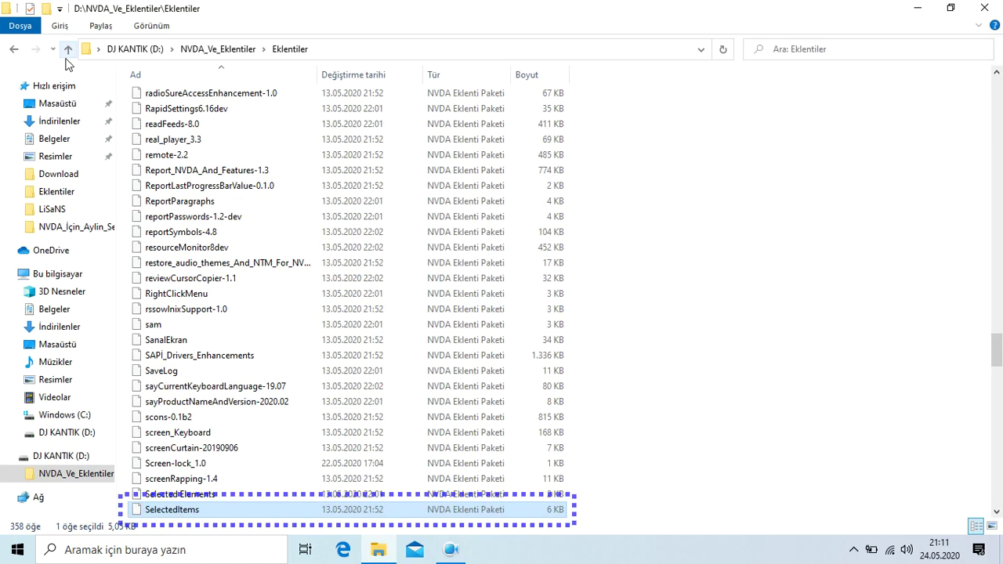
pyautogui.press('insert+n')
pyautogui.press('Right')
pyautogui.press('Right')
pyautogui.press('Left')
pyautogui.press('Right')
pyautogui.press('Left')
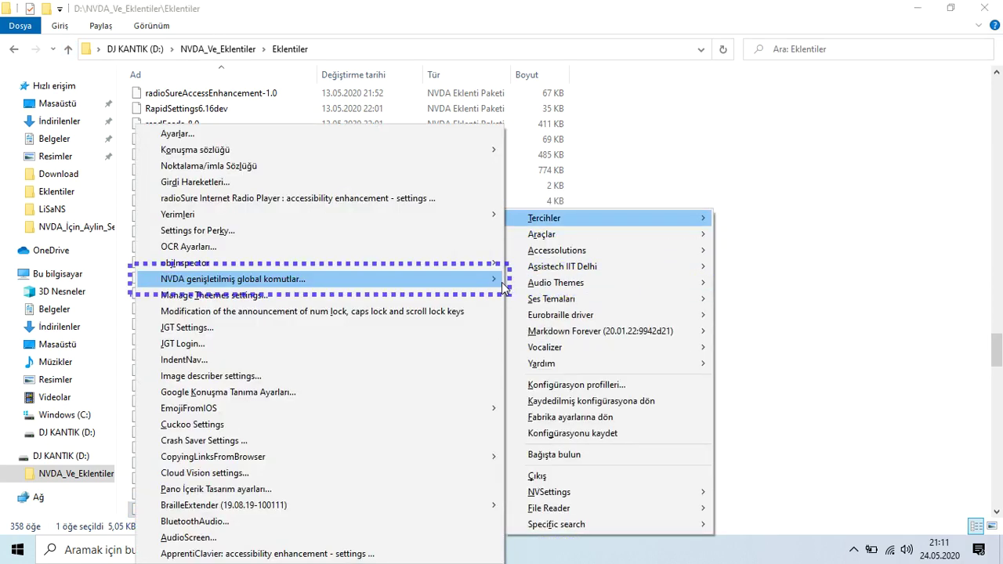
pyautogui.press('Up')
pyautogui.press('Escape')
pyautogui.press('Escape')
# - Open NVDA's speech settings and choose Microsoft Speech API version 4 as the synthesizer
pyautogui.press('insert+ctrl+g')
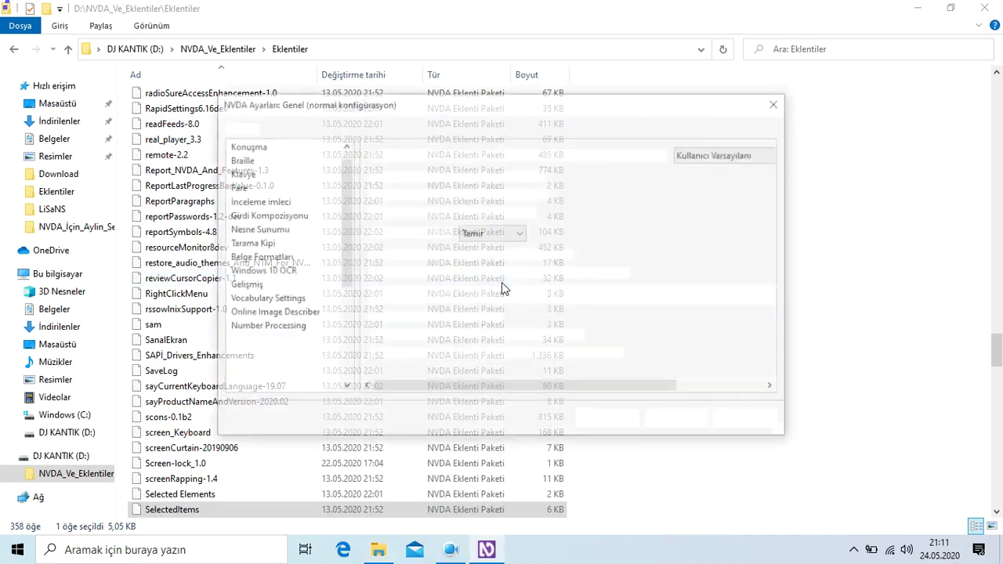
pyautogui.press('insert+ctrl+v')
pyautogui.press('Tab')
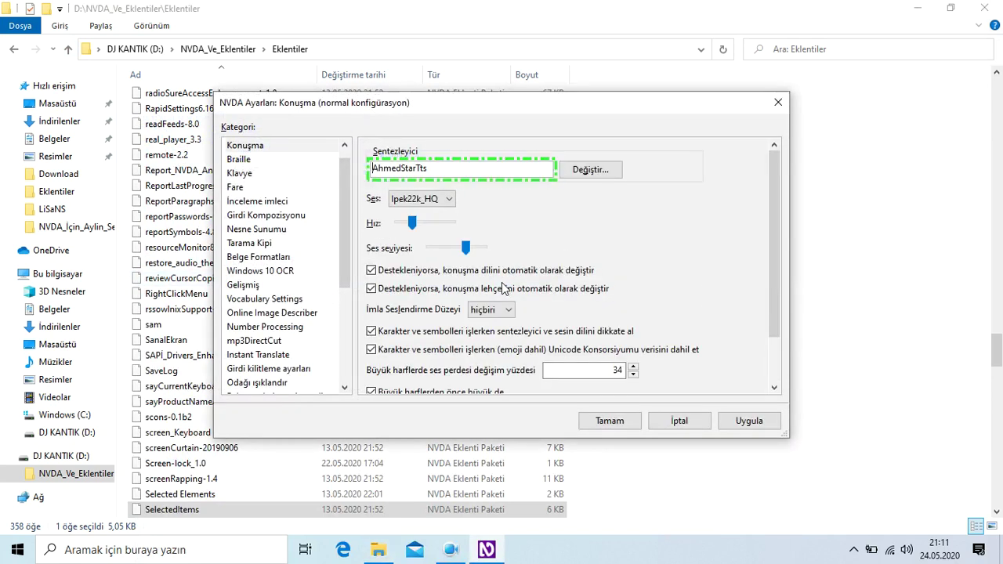
pyautogui.press('insert+ctrl+s')
pyautogui.press('Down')
pyautogui.press('Down')
pyautogui.press('Down')
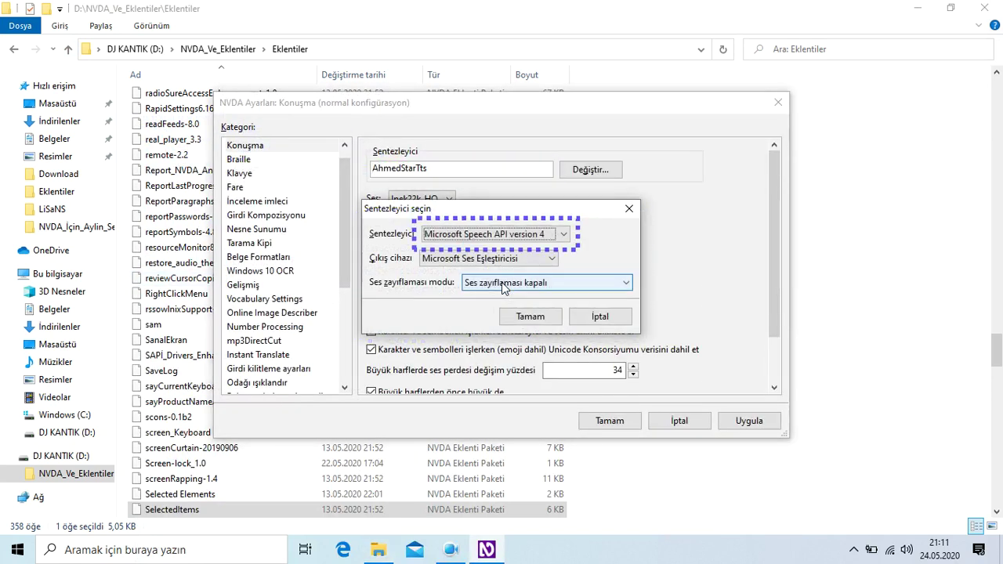
pyautogui.press('Return')
# - Switch NVDA's speech synthesizer to Microsoft Speech API version 5
pyautogui.press('insert+ctrl+s')
pyautogui.press('Down')
pyautogui.press('Return')
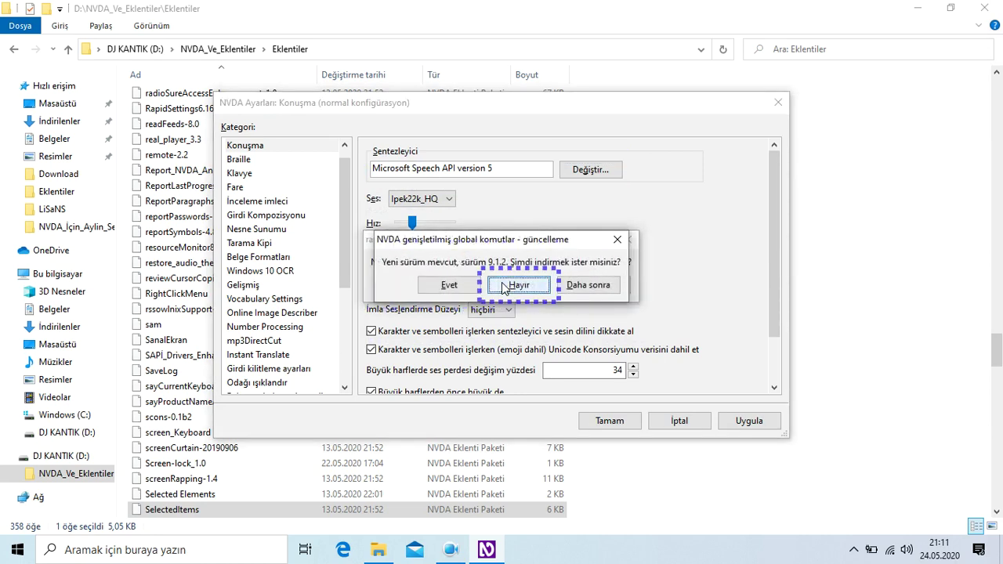
# - Postpone downloading the 9.1.2 update of the NVDA extended global commands add-on
pyautogui.press('Tab')
pyautogui.hotkey('shift', 'Tab')
pyautogui.hotkey('shift', 'Tab')
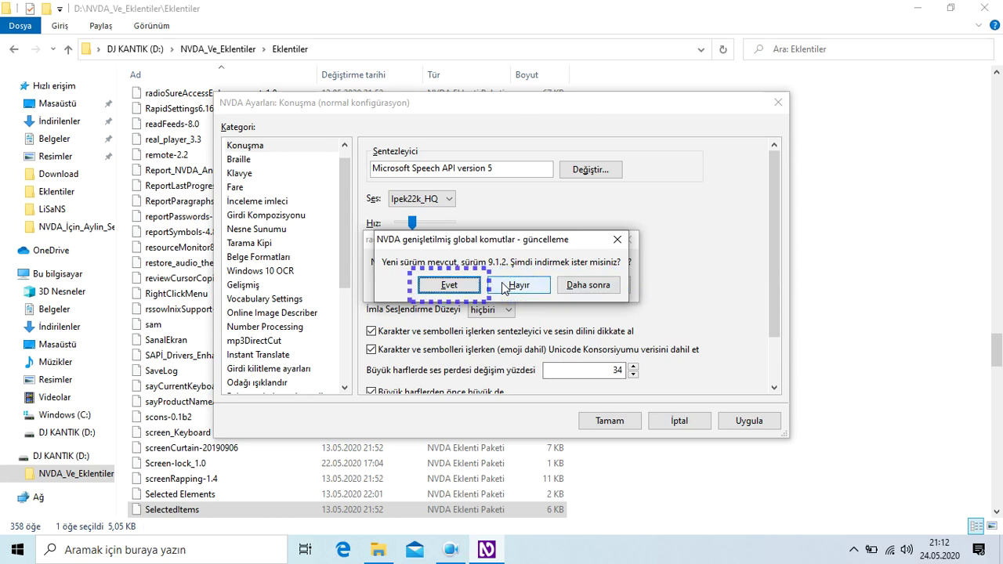
pyautogui.press('Tab')
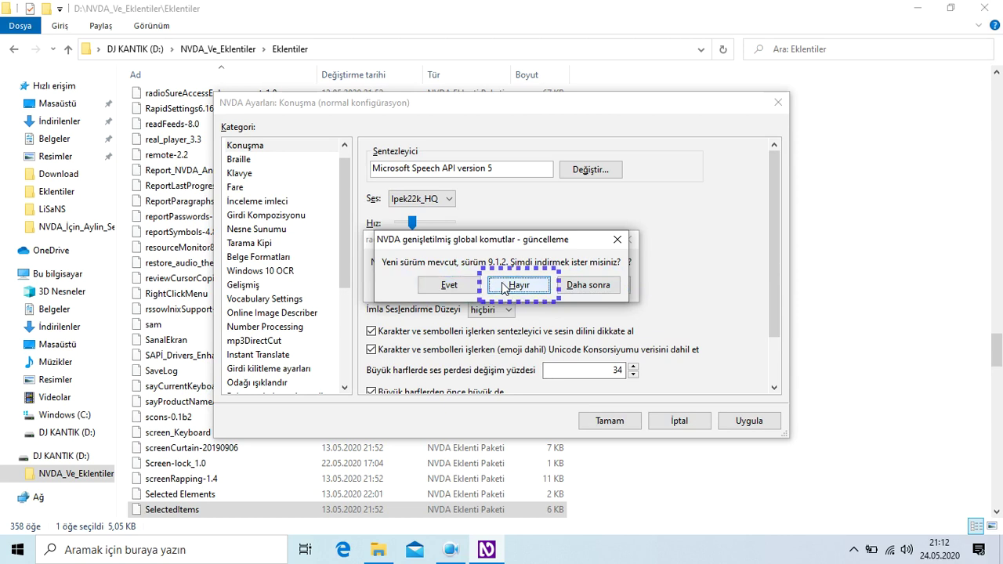
pyautogui.press('insert+n')
pyautogui.press('Escape')
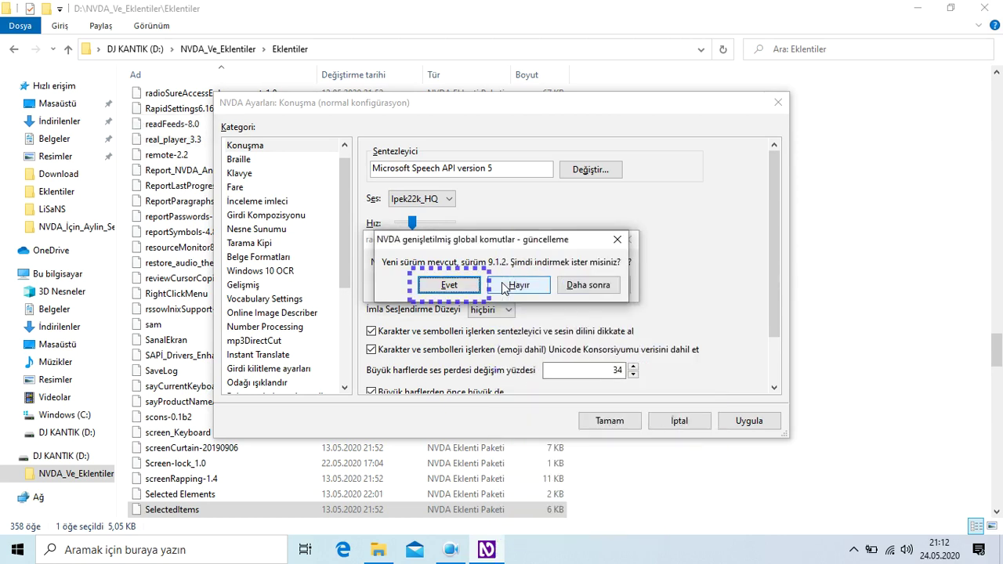
pyautogui.press('Tab')
pyautogui.press('Tab')
pyautogui.press('Return')
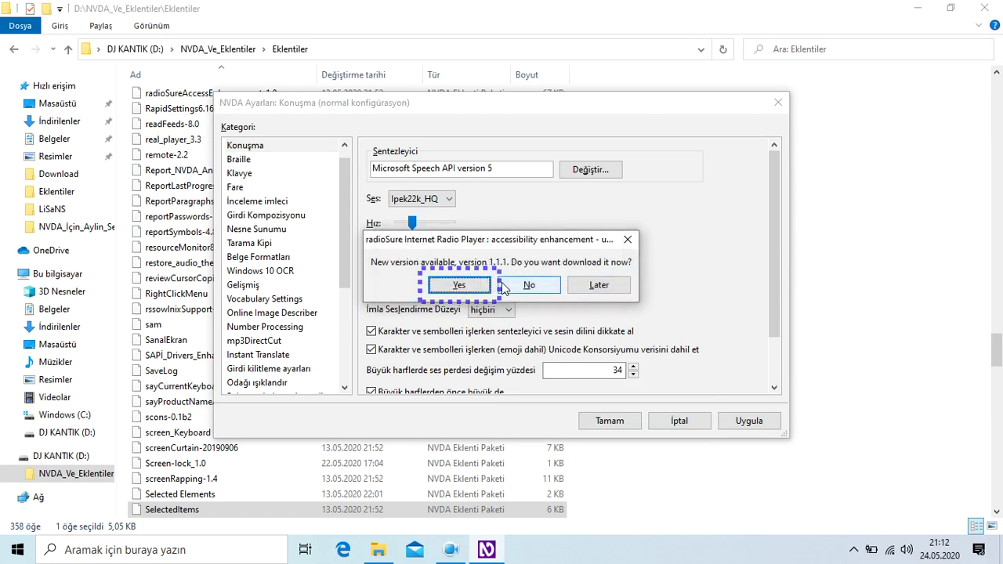
# - Postpone the radioSure Internet Radio Player add-on's 1.1.1 update and close the NVDA speech settings
pyautogui.press('Tab')
pyautogui.press('Tab')
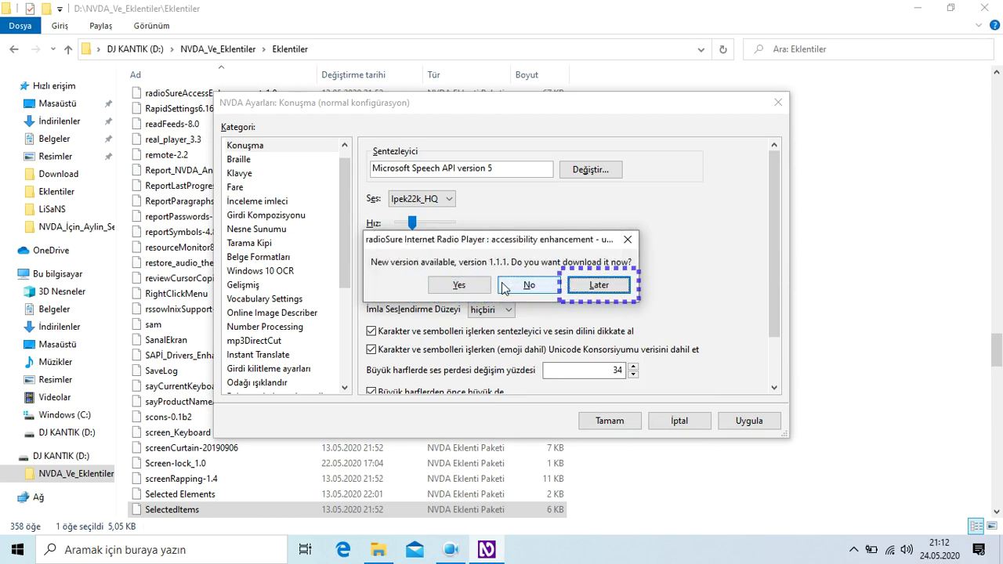
pyautogui.press('Return')
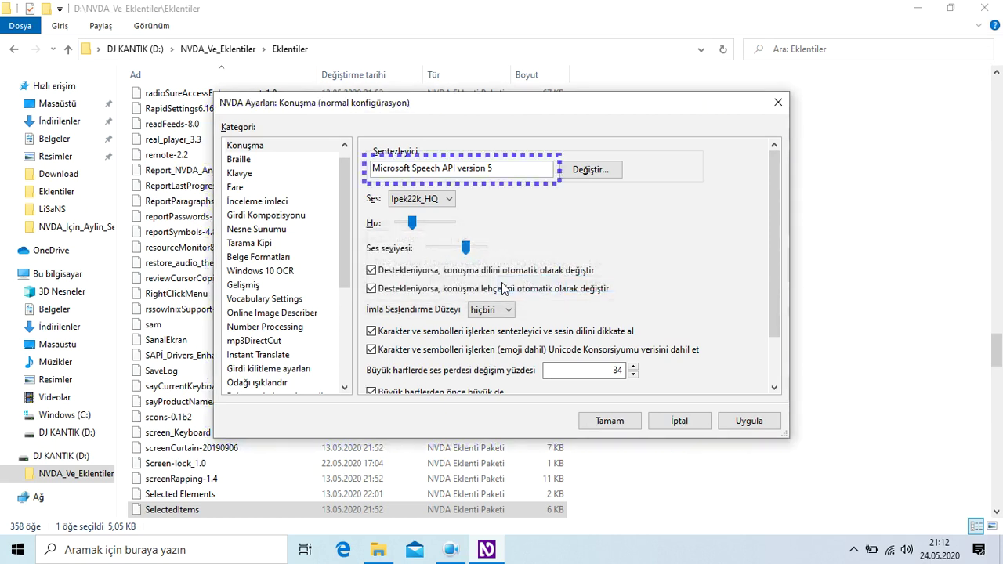
pyautogui.press('Tab')
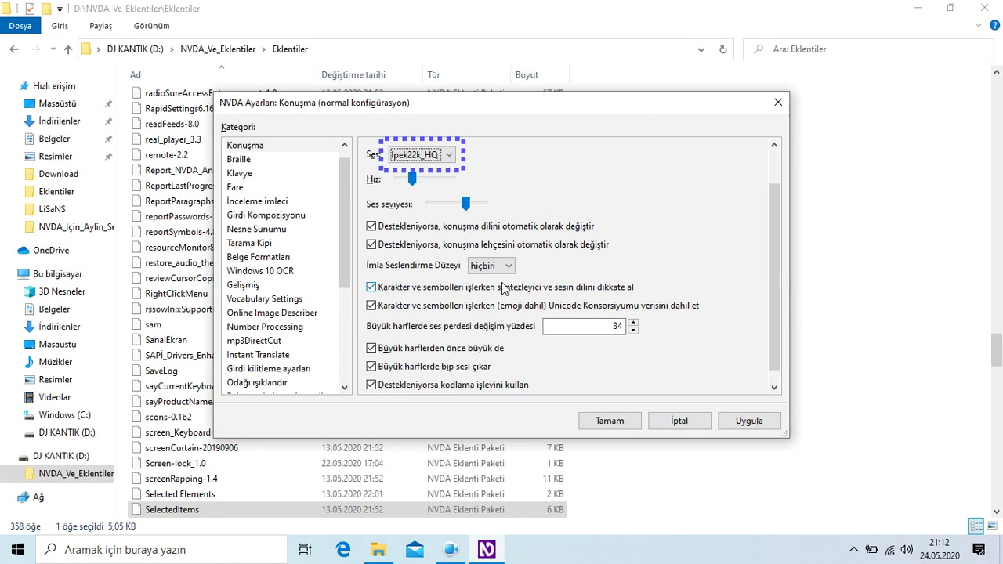
pyautogui.press('Escape')
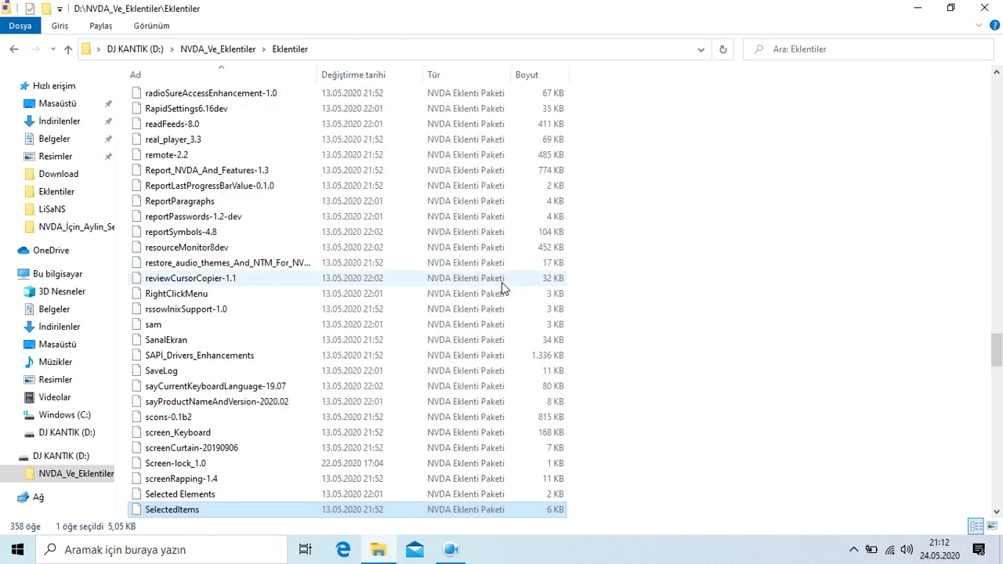
# - Reopen NVDA's speech settings, set the voice to IVONA 2 Filiz - Turkish female voice [22kHz] and save
pyautogui.press('Insert+n')
pyautogui.press('Right')
pyautogui.press('Return')
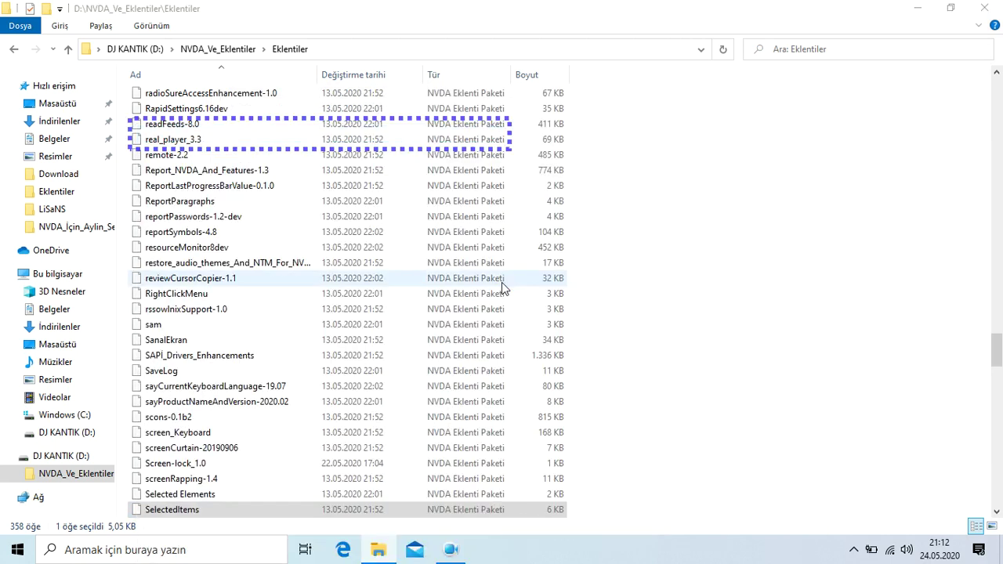
pyautogui.press('Down')
pyautogui.press('Tab')
pyautogui.press('Tab')
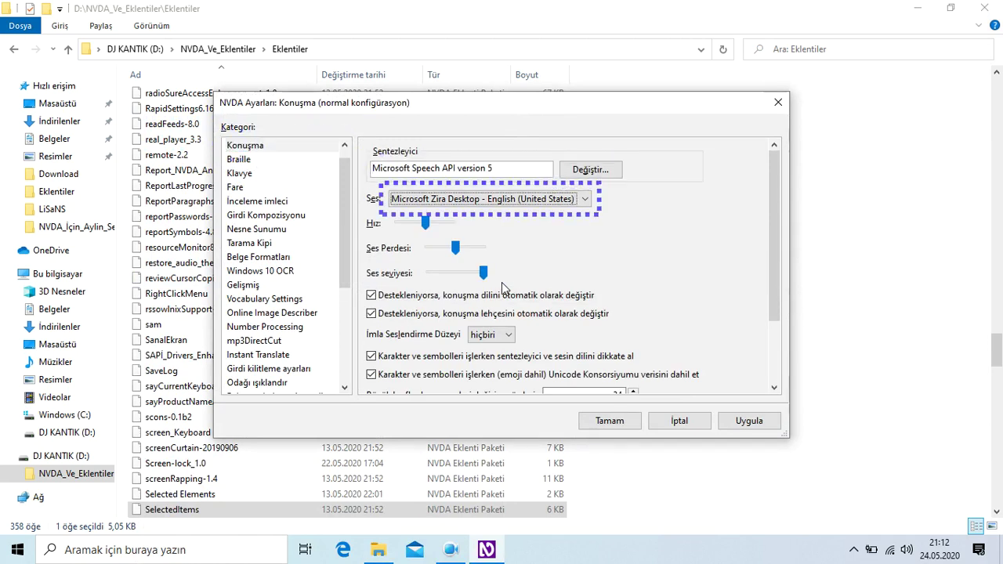
pyautogui.press('Down')
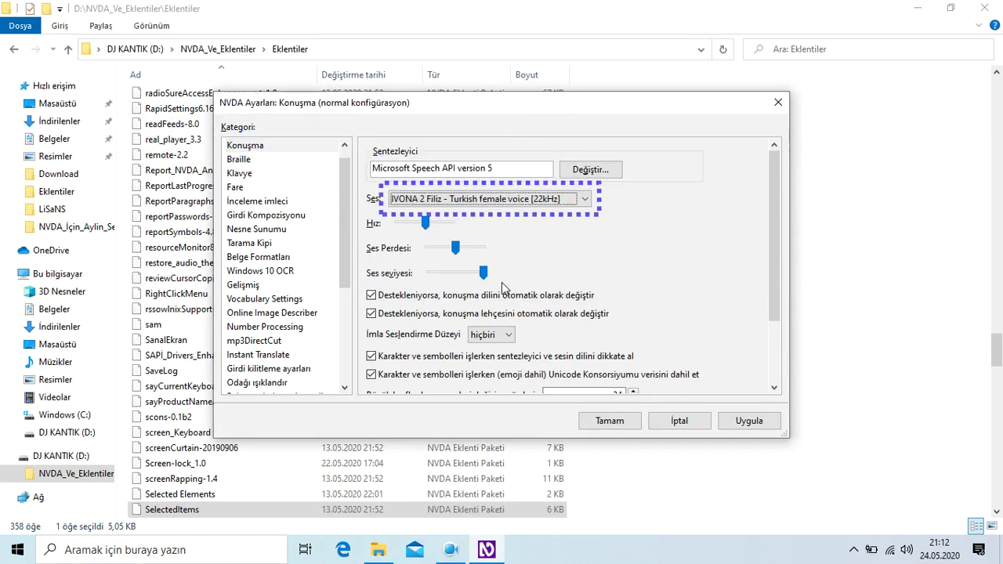
pyautogui.press('Return')
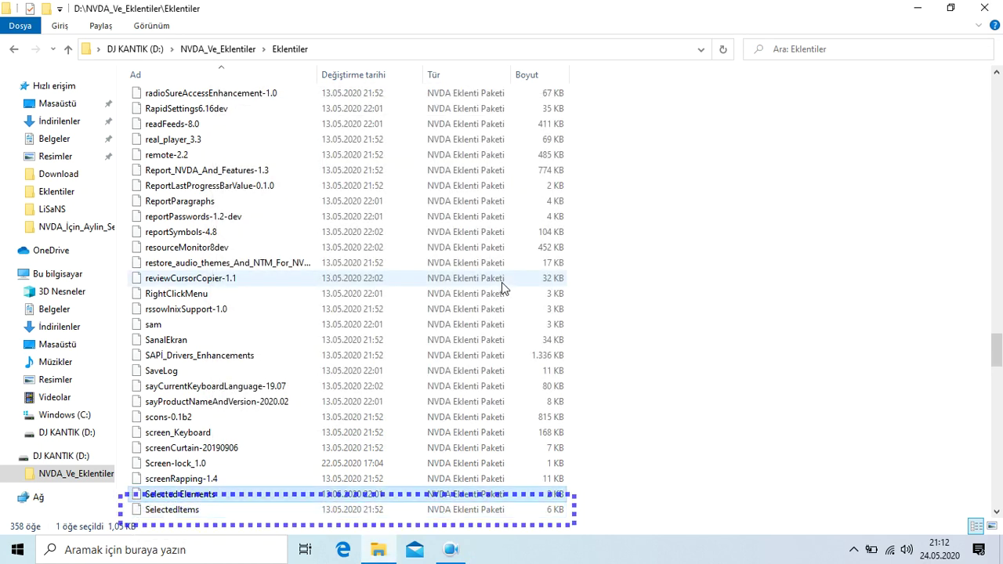
# - Start installing the Selected Elements add-on package again and decline updating the installed version
pyautogui.press('Return')
pyautogui.press('Tab')
pyautogui.press('Return')
pyautogui.press('Return')
pyautogui.press('Tab')
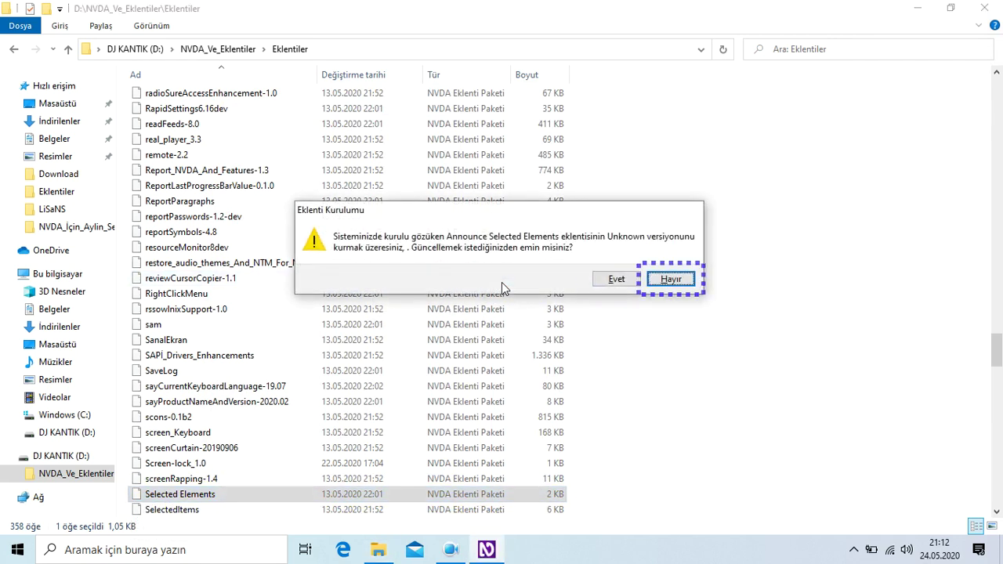
pyautogui.press('Return')
# - Start reinstalling the SelectedItems add-on package and decline updating the installed version
pyautogui.press('Down')
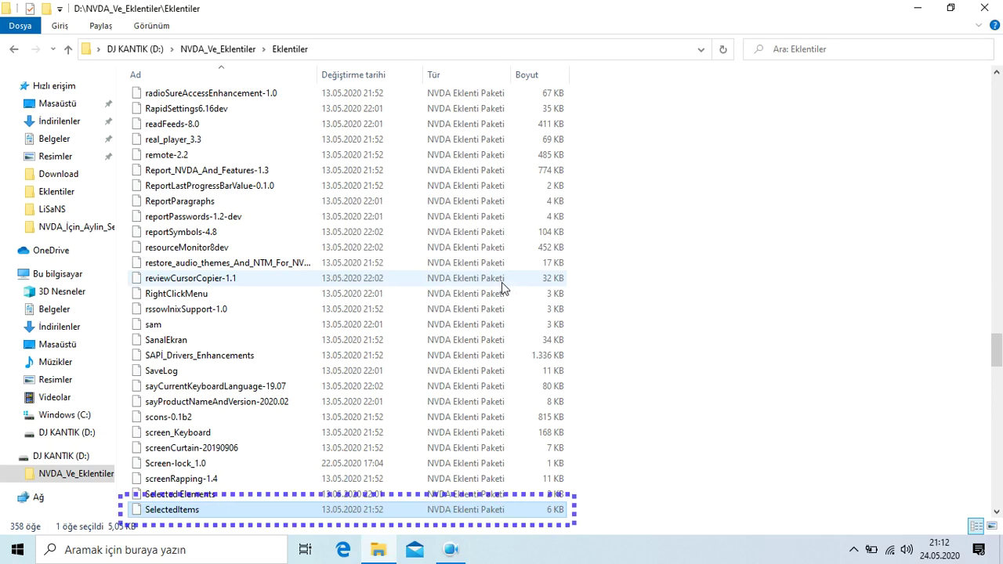
pyautogui.press('Return')
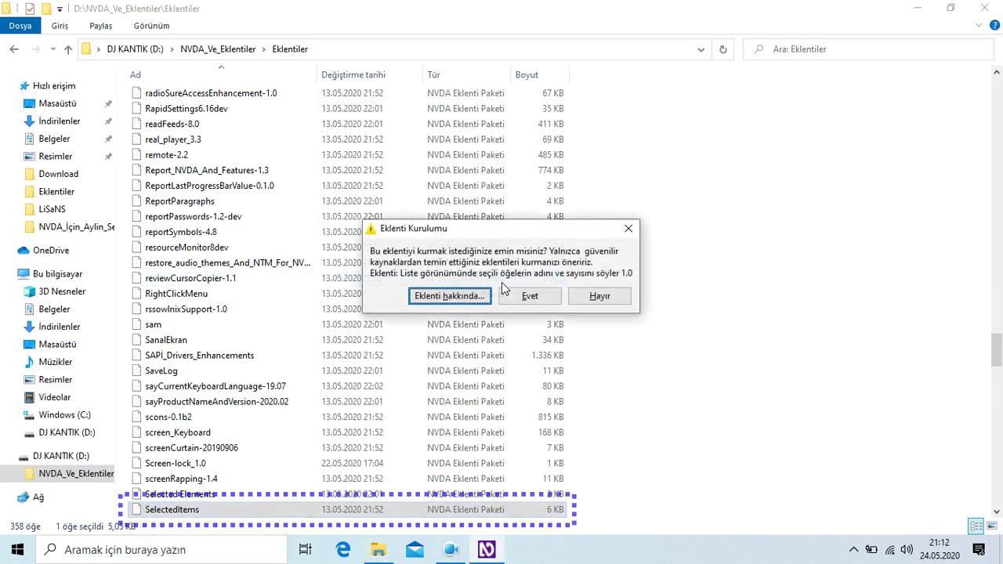
pyautogui.press('Return')
pyautogui.press('Tab')
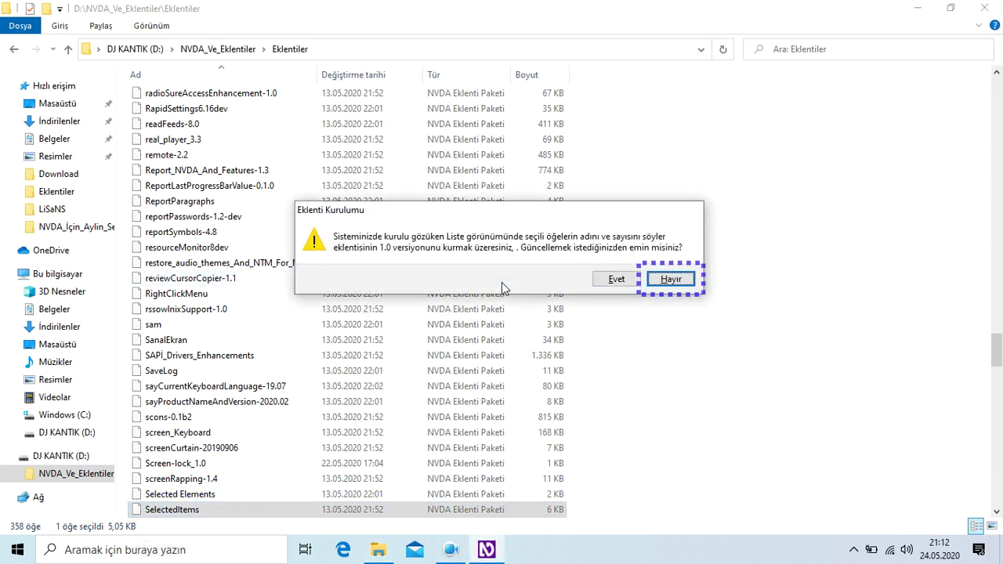
pyautogui.press('Return')
# - Install the SentenceNav-2.5 add-on package and decline restarting NVDA
pyautogui.press('Down')
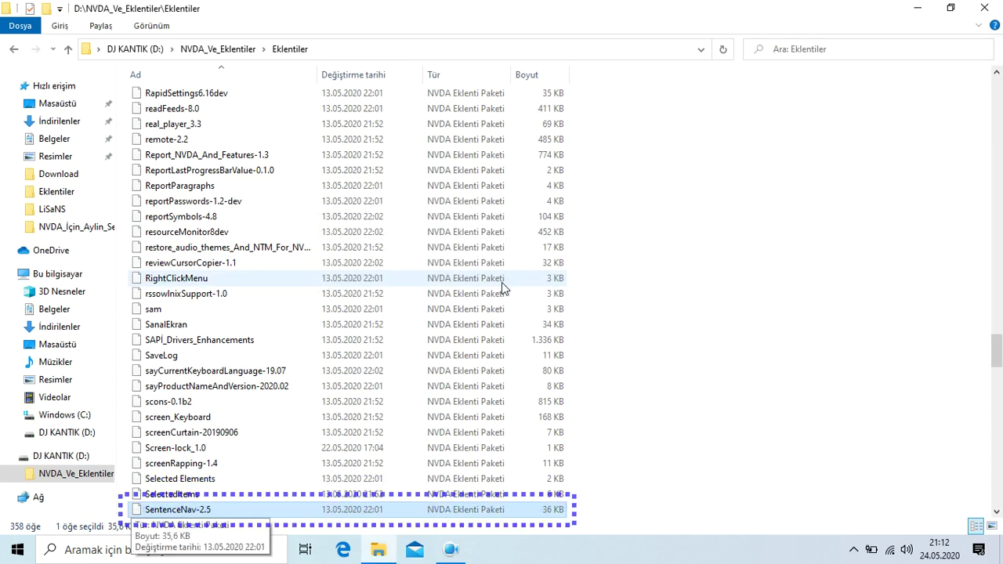
pyautogui.press('Return')
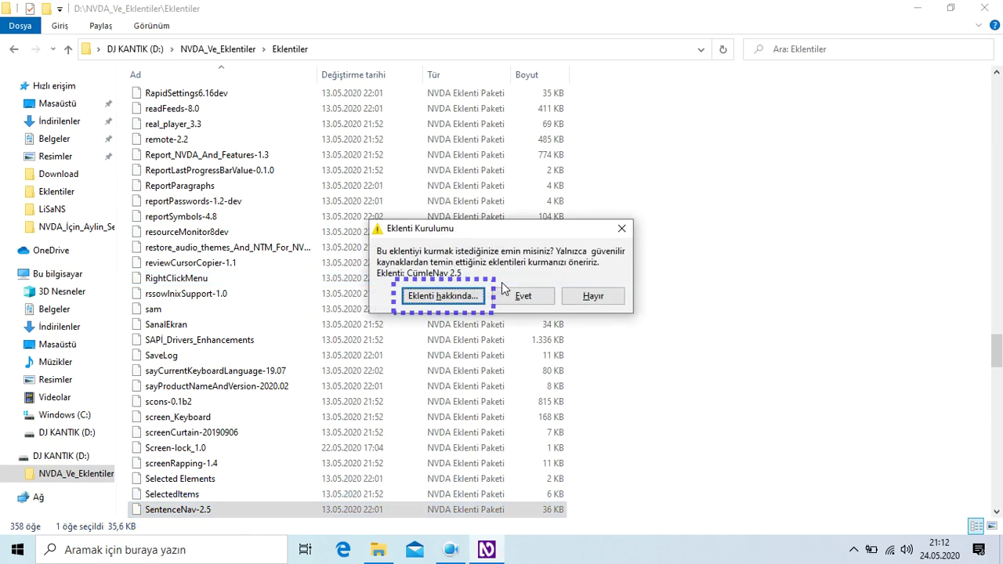
pyautogui.press('Return')
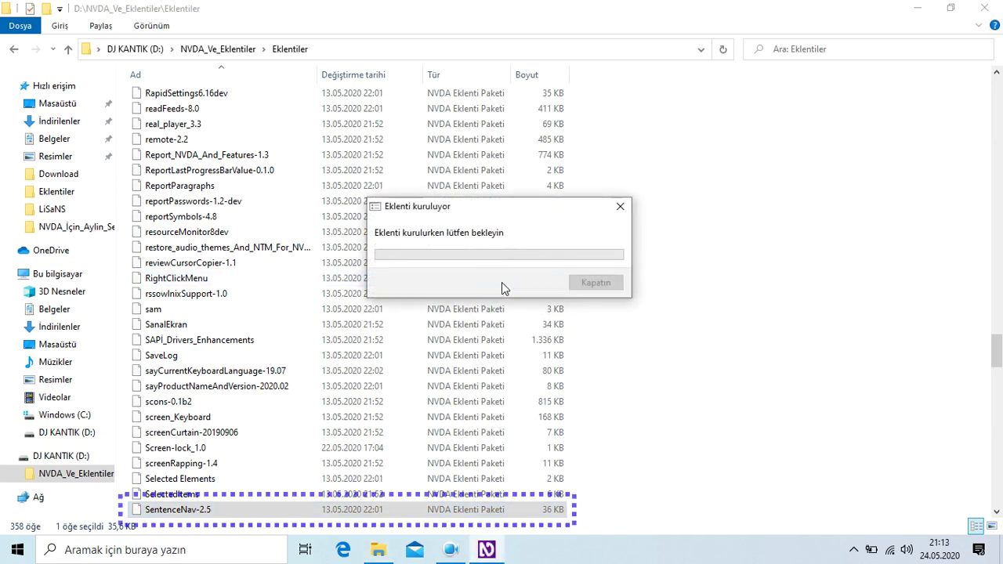
pyautogui.press('Tab')
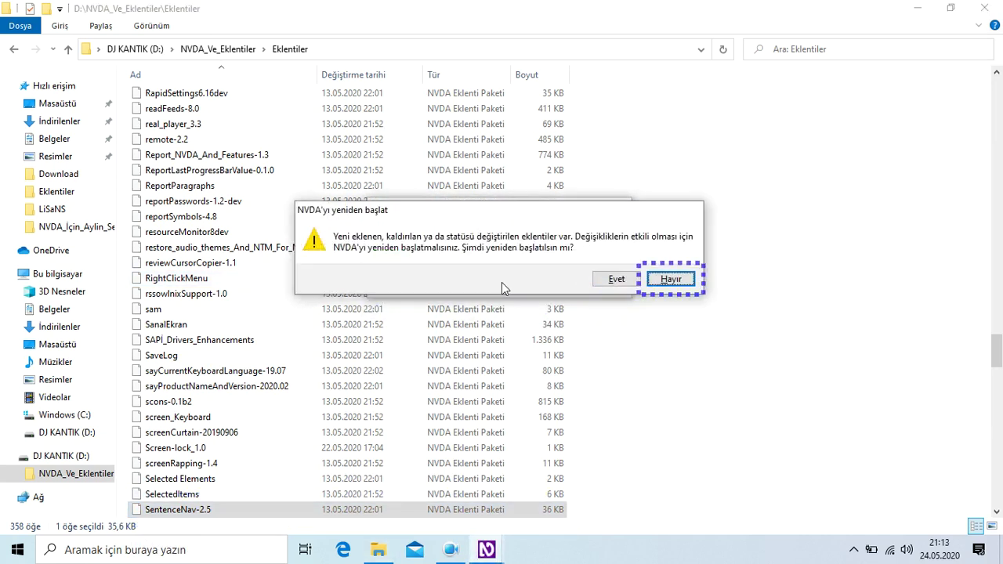
pyautogui.press('Return')
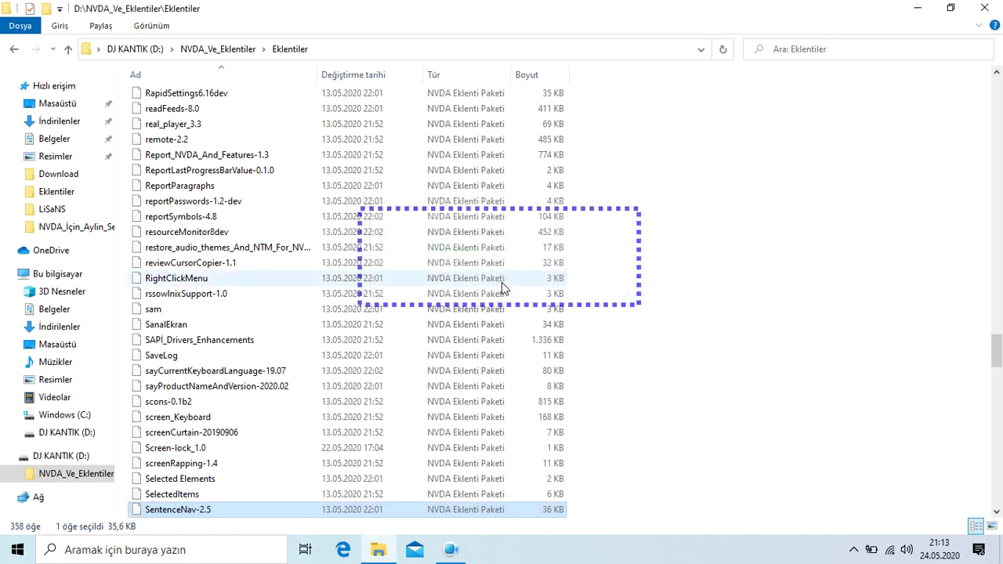
# - Install the ShabakatAlsafa-1.0 add-on package and postpone the NVDA restart
pyautogui.press('Down')
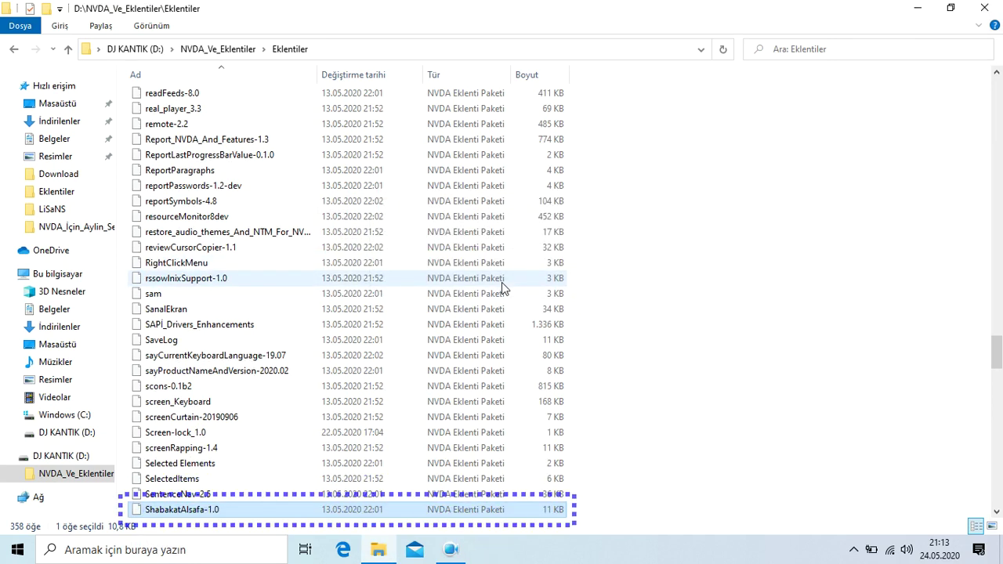
pyautogui.press('Return')
pyautogui.press('Return')
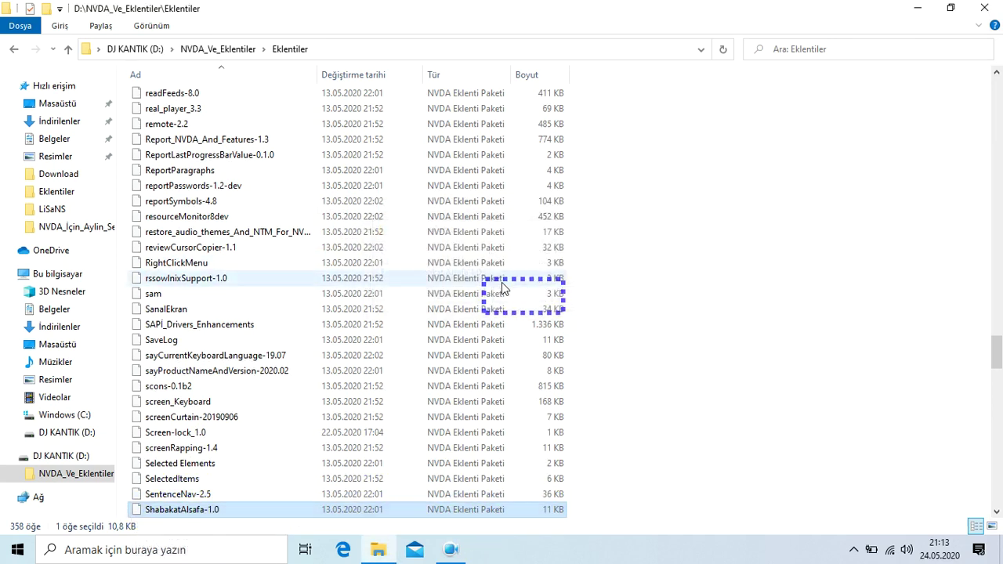
pyautogui.press('Tab')
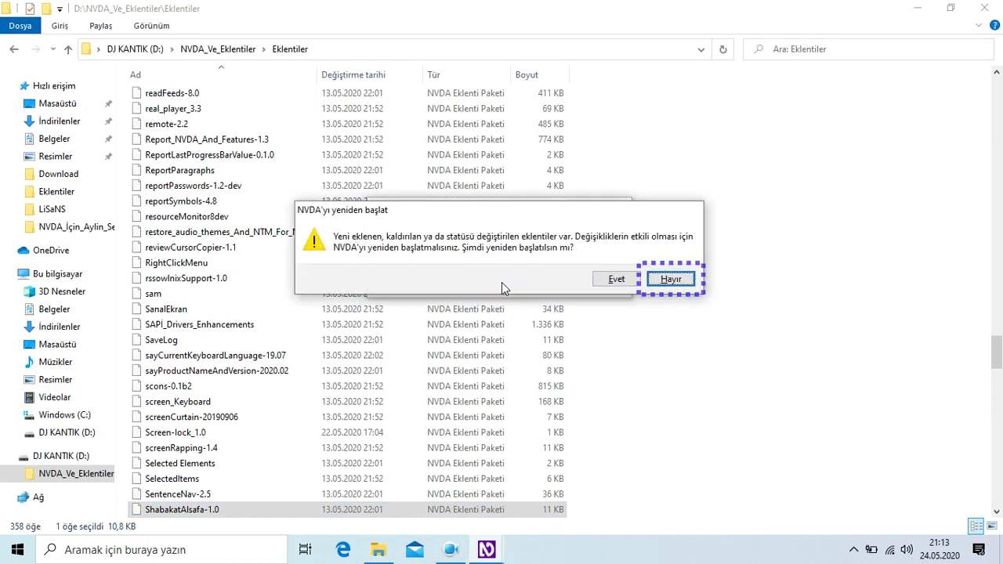
pyautogui.press('Return')
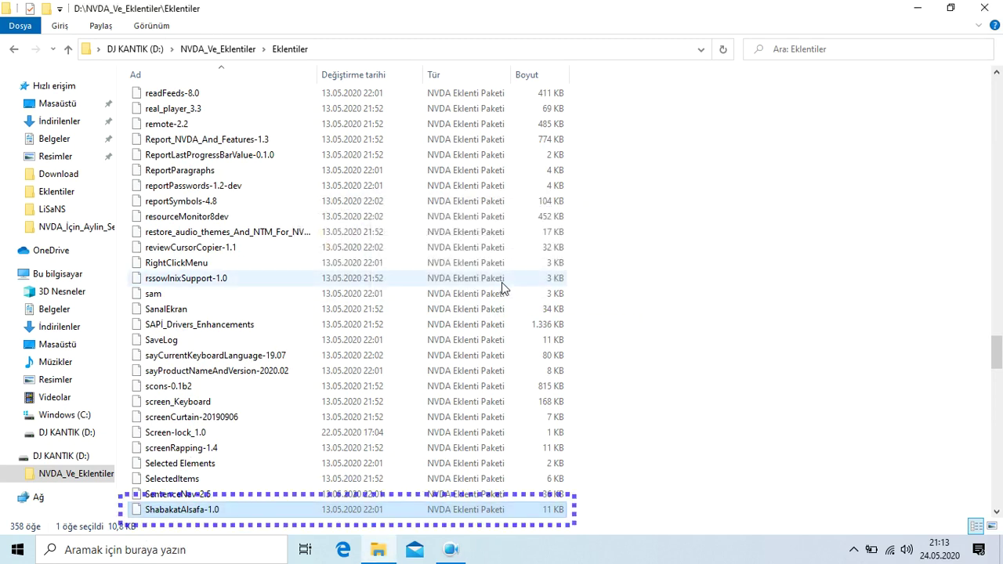
# - Install the sharedComputer-1.3-dev add-on package, leaving NVDA running without a restart
pyautogui.press('Down')
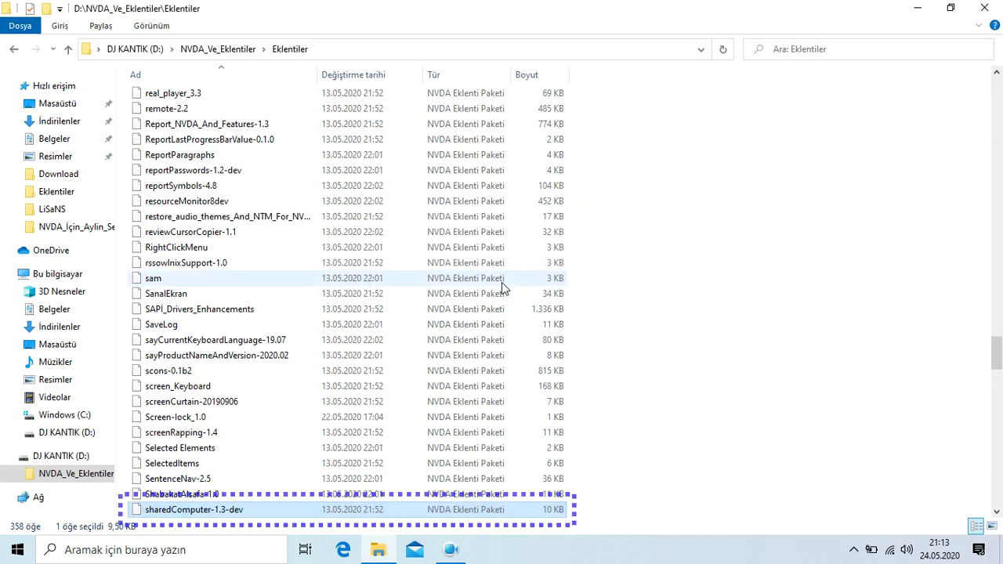
pyautogui.press('Return')
pyautogui.press('Tab')
pyautogui.press('Return')
pyautogui.press('Tab')
pyautogui.press('Return')
# - Install the ShortLink add-on package and decline restarting NVDA
pyautogui.press('Down')
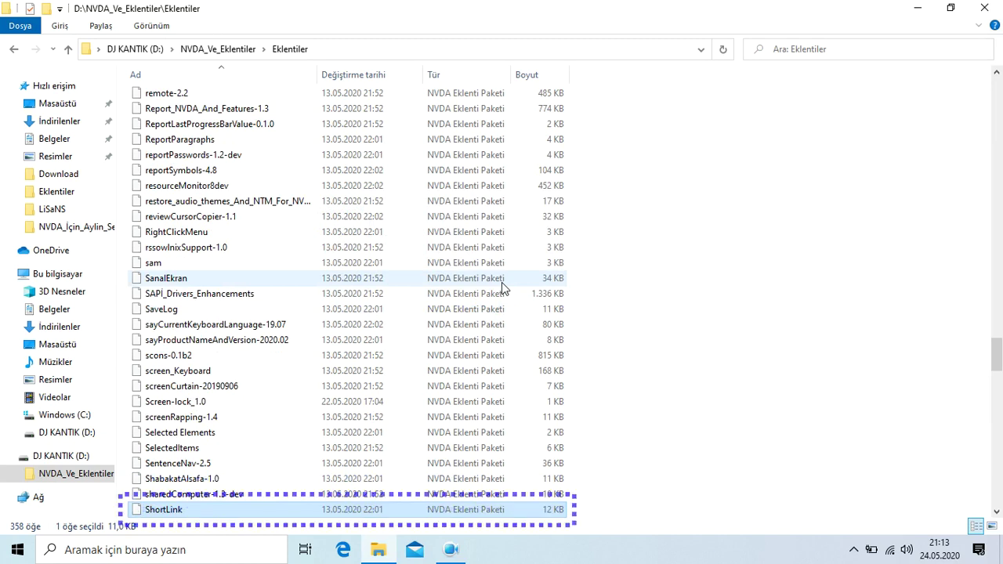
pyautogui.press('Return')
pyautogui.press('Return')
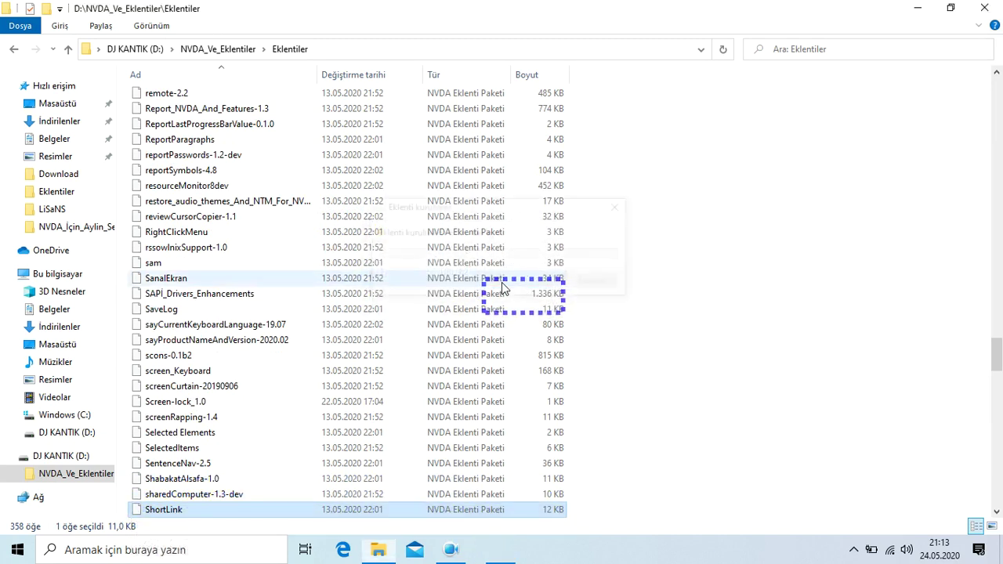
pyautogui.press('Tab')
pyautogui.press('Return')
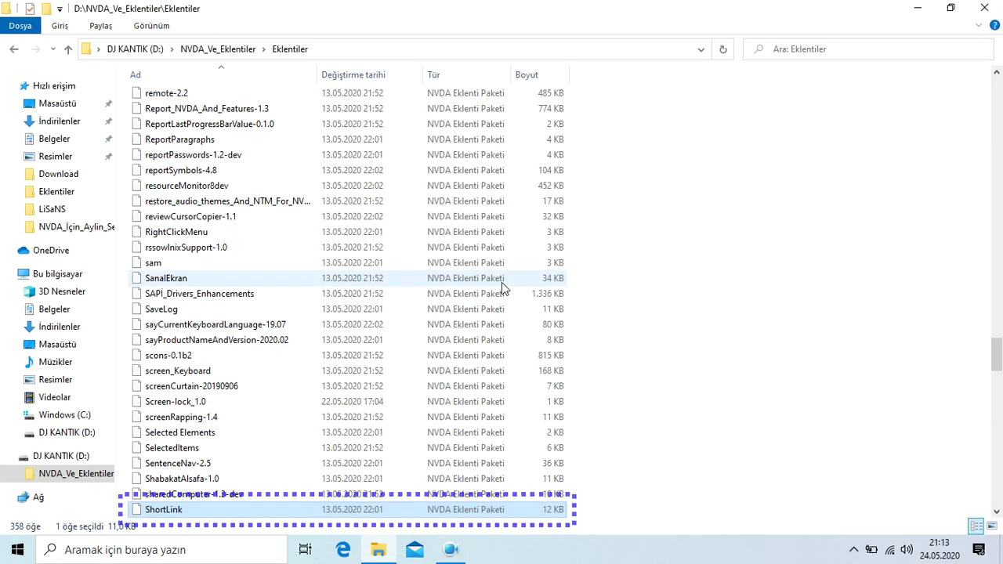
# - Install the Show do milho grande 6 1 add-on package without restarting NVDA
pyautogui.press('Down')
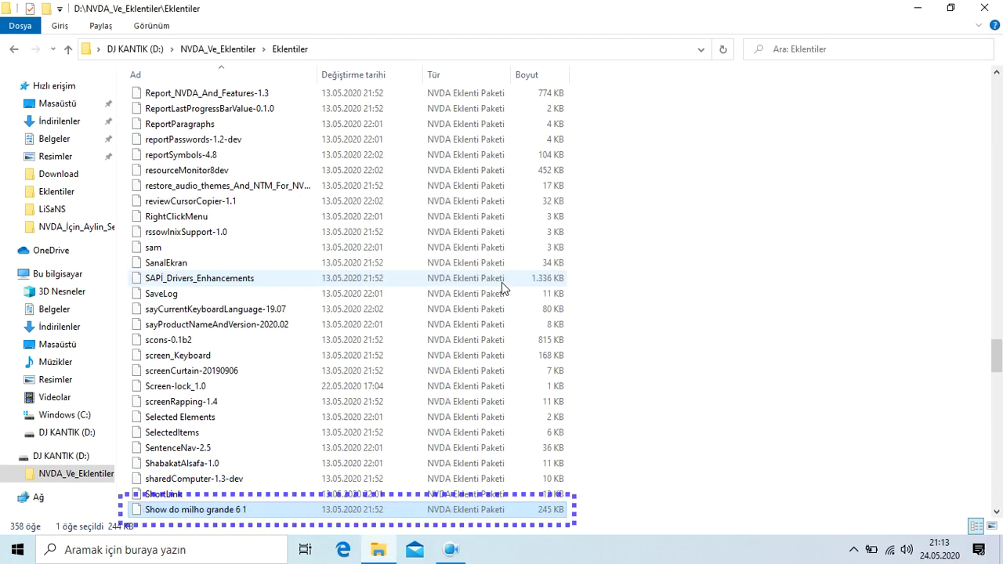
pyautogui.press('Return')
pyautogui.press('Escape')
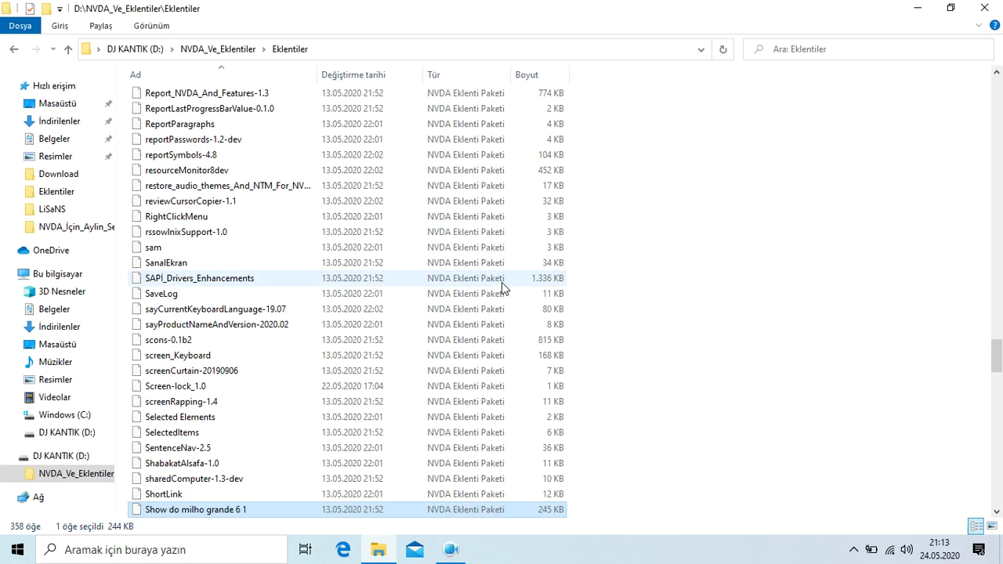
pyautogui.press('Return')
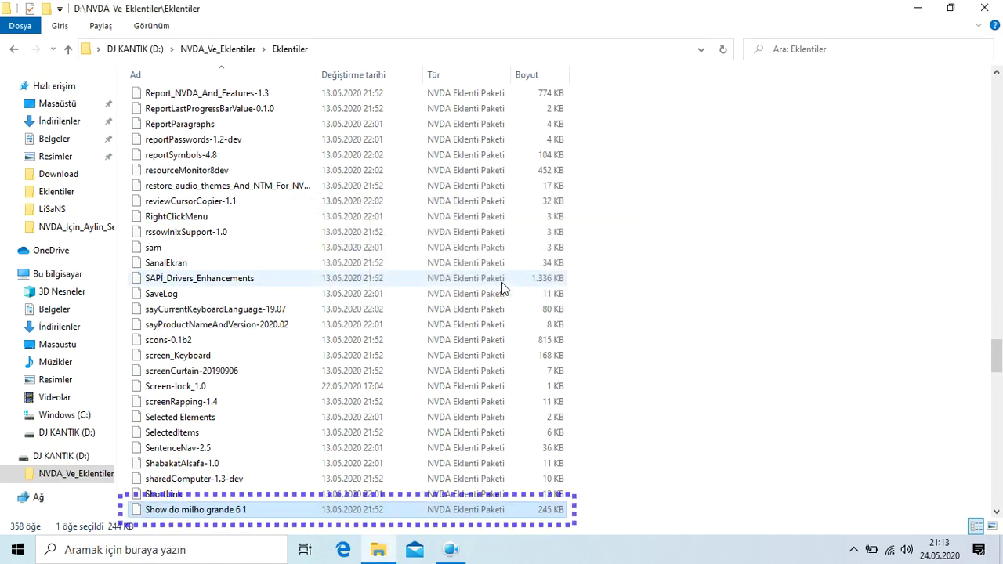
# - Install the sibiac_0.8 add-on package and postpone the NVDA restart
pyautogui.press('Down')
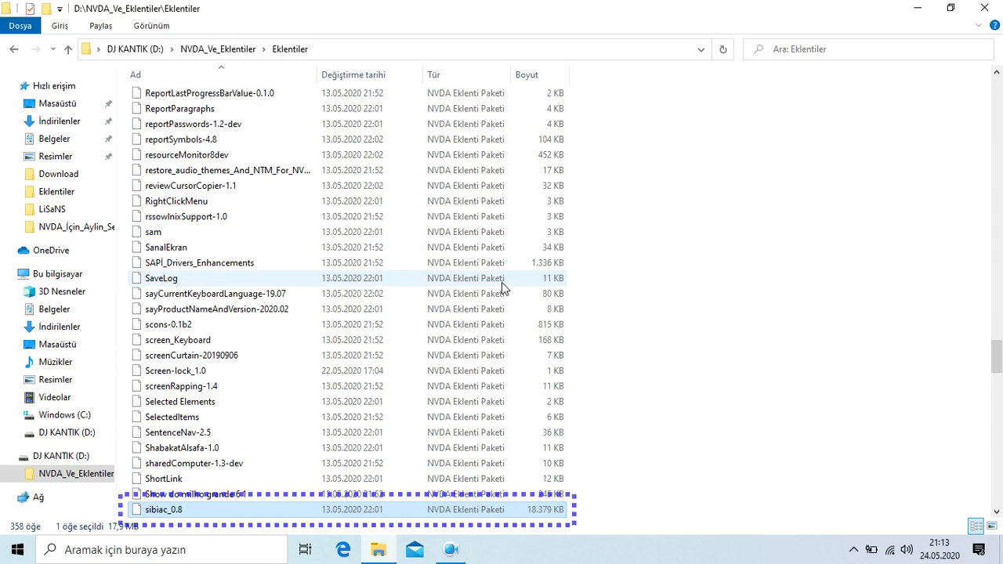
pyautogui.press('Return')
pyautogui.press('Tab')
pyautogui.press('Return')
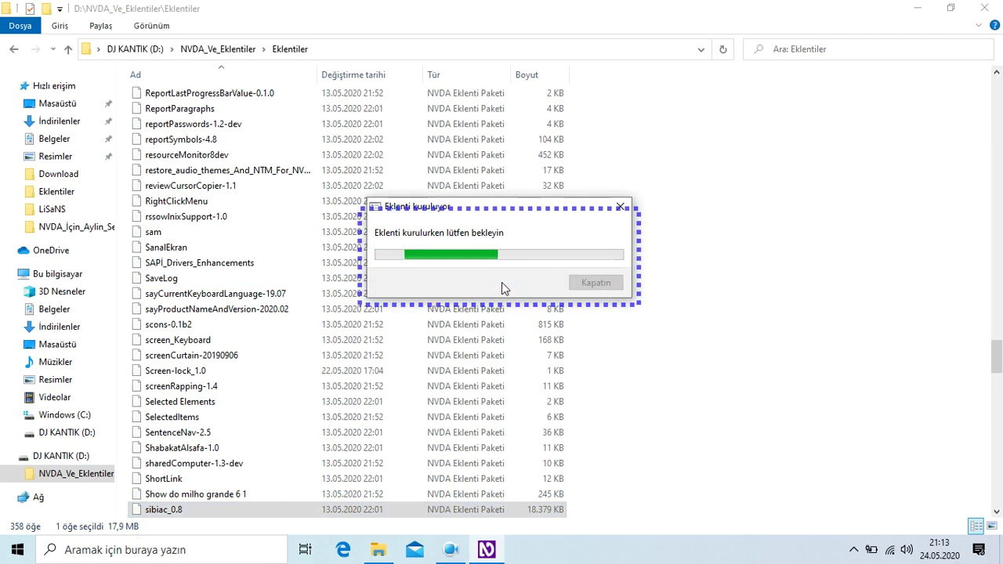
pyautogui.press('Tab')
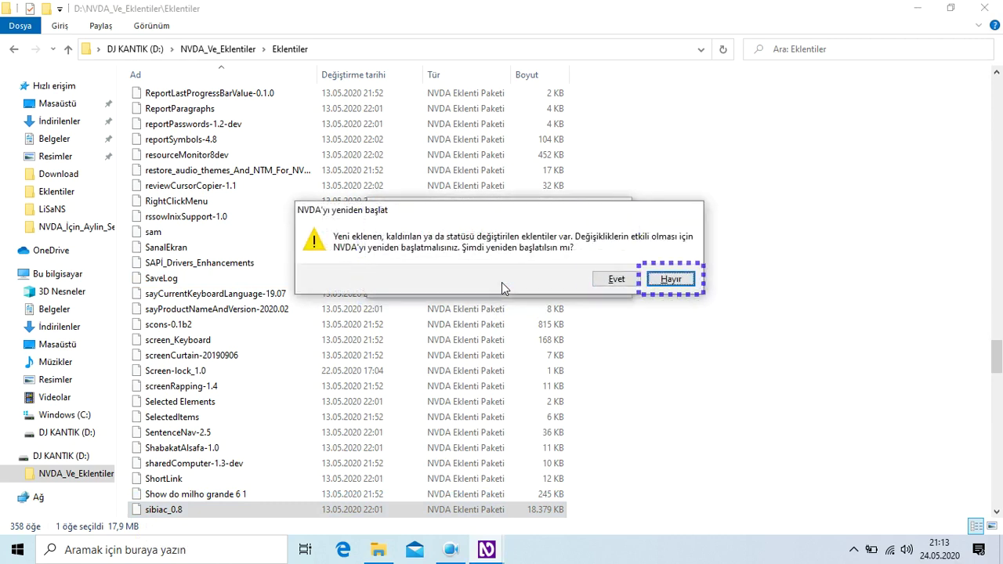
pyautogui.press('Return')
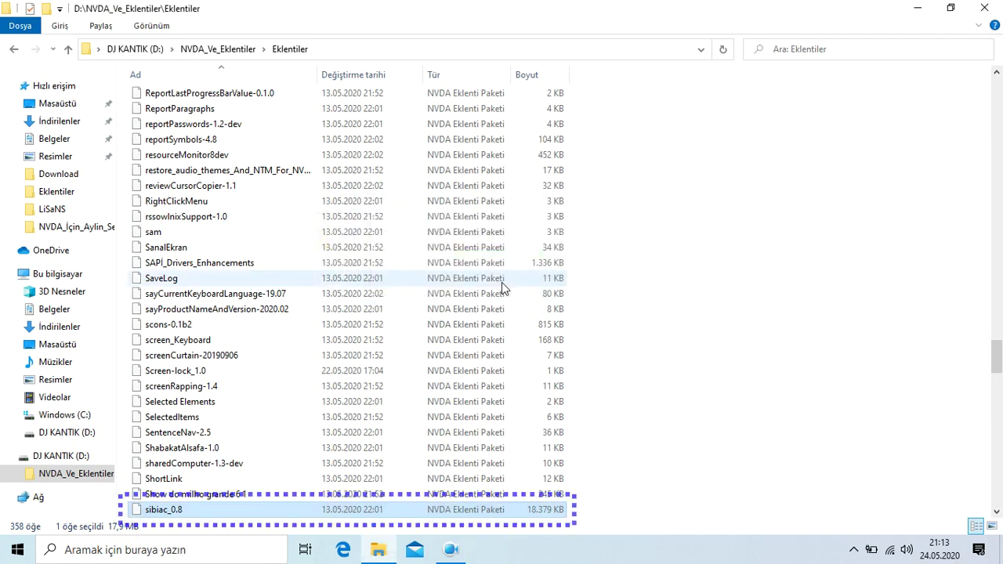
# - Install the SimpleSelection-V.0.1 add-on package and decline restarting NVDA
pyautogui.press('Down')
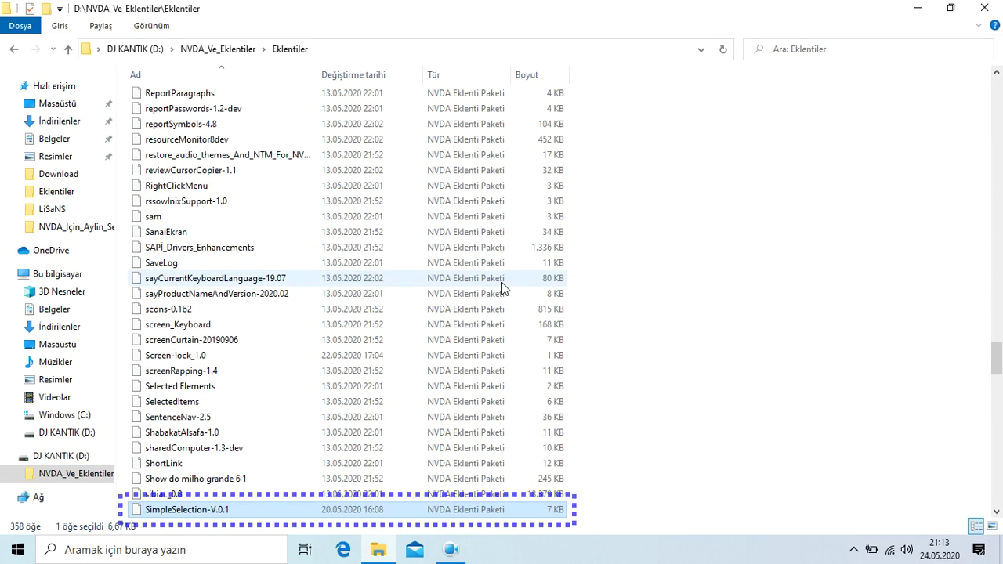
pyautogui.press('Return')
pyautogui.press('Return')
pyautogui.press('Tab')
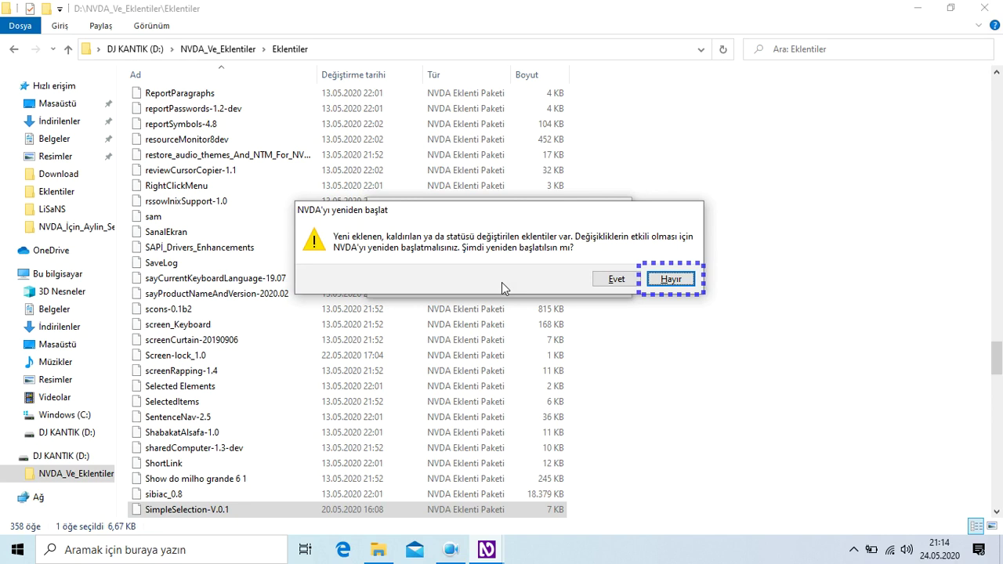
pyautogui.press('Return')
# - Install the skype add-on package, accept updating the installed Skype add-on to version 2018.03.1 and decline the NVDA restart
pyautogui.press('Down')
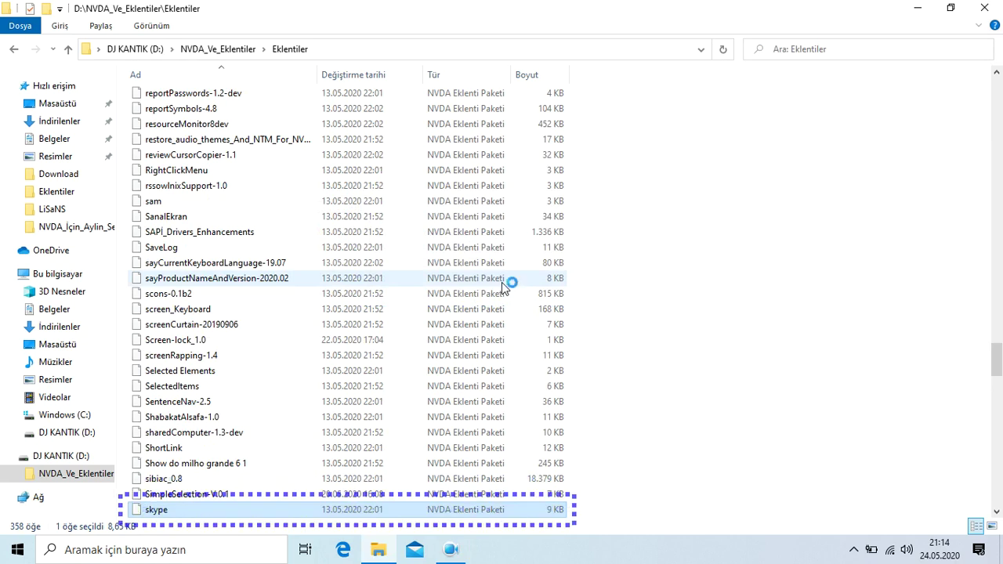
pyautogui.press('Return')
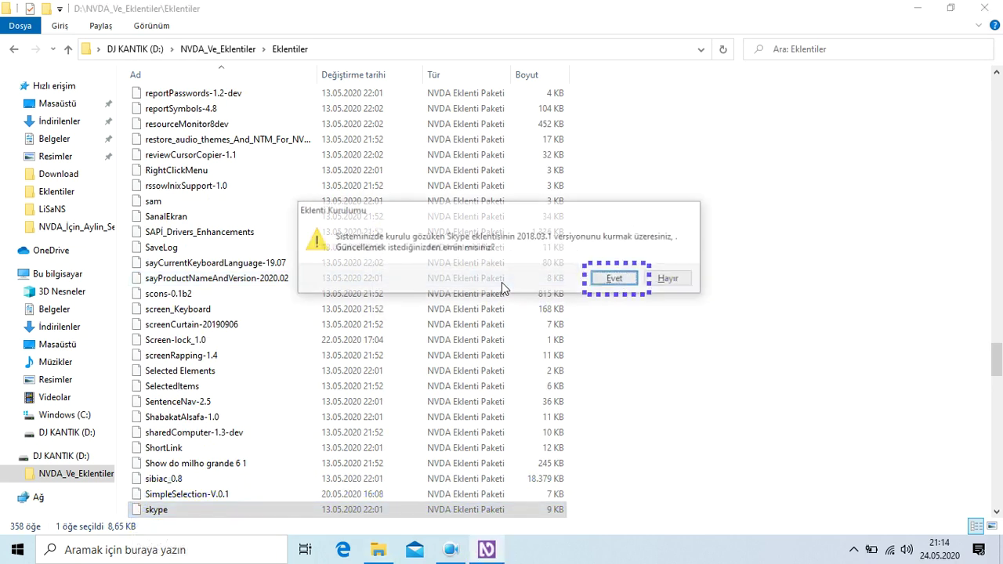
pyautogui.press('Tab')
pyautogui.hotkey('shift', 'Tab')
pyautogui.press('Return')
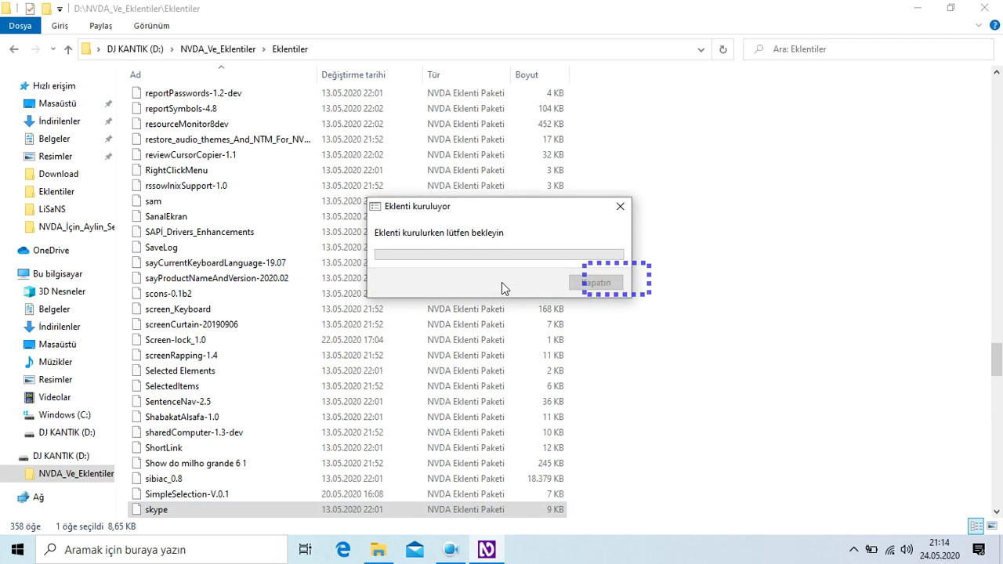
pyautogui.press('Return')
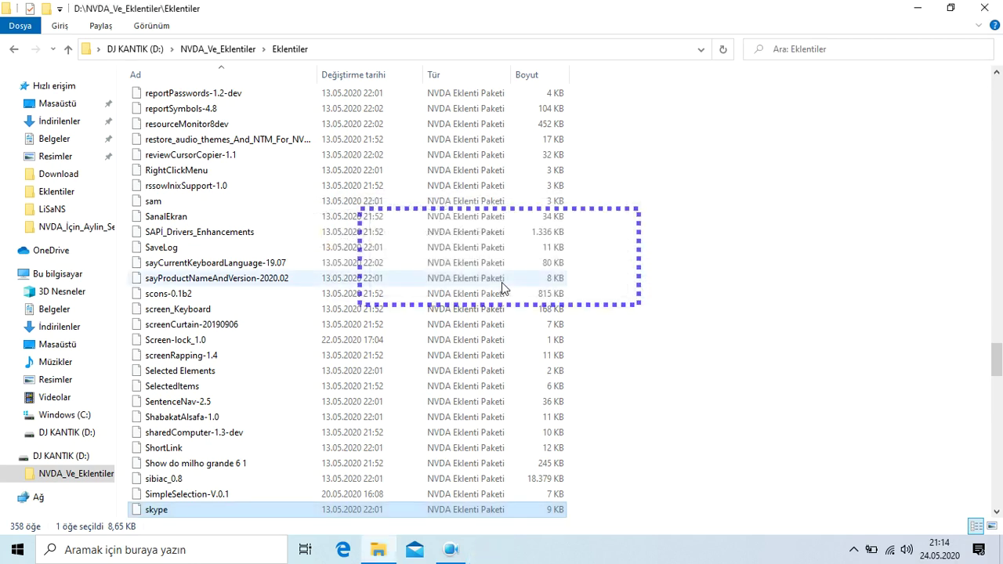
# - Install the SkypeIsBack-V.1.0 add-on package without restarting NVDA
pyautogui.press('Down')
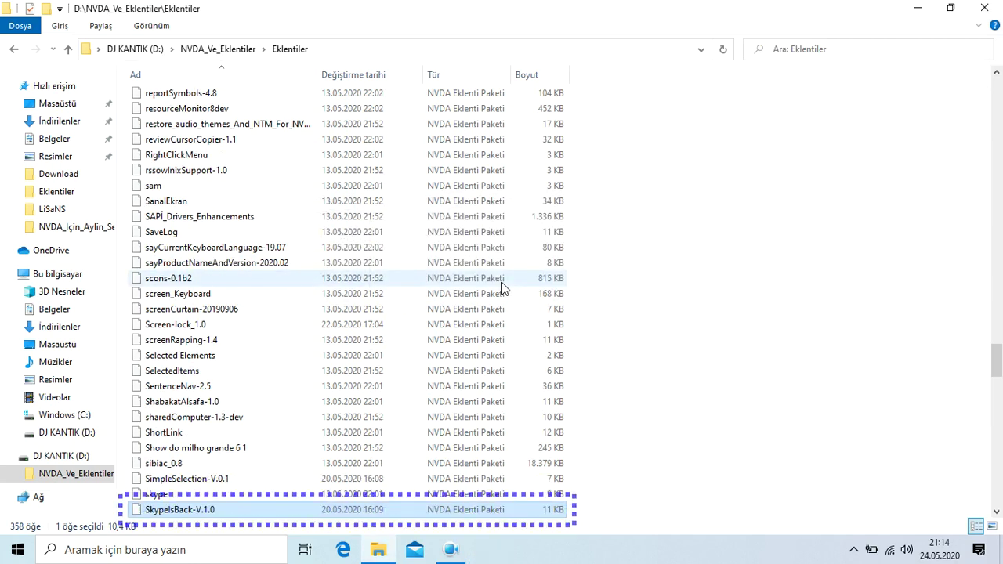
pyautogui.press('Escape')
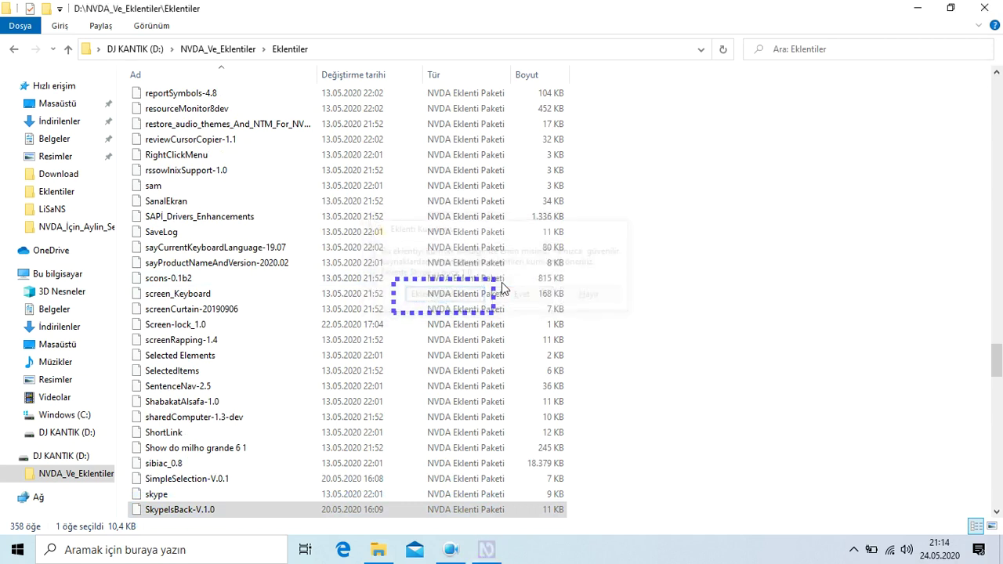
pyautogui.press('Return')
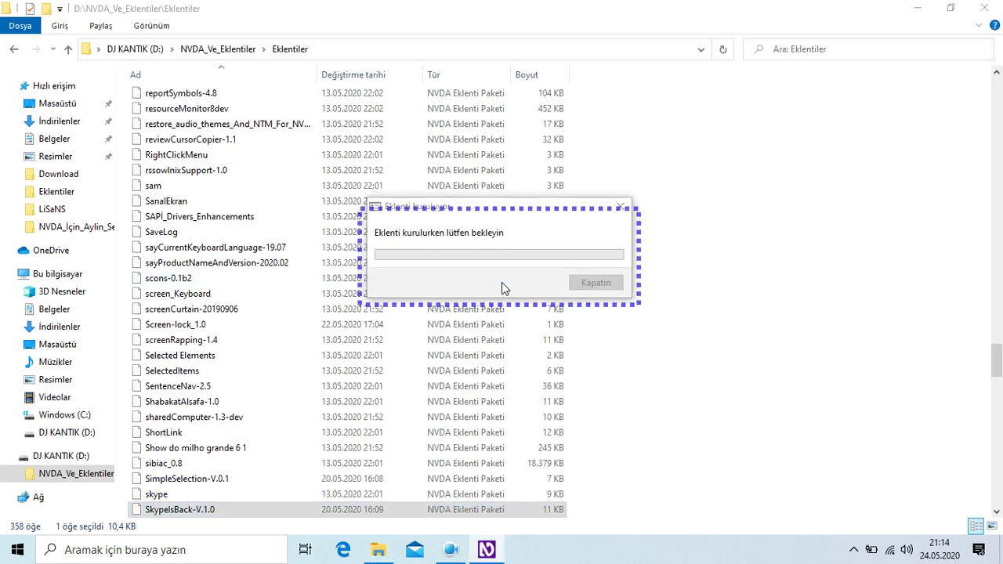
pyautogui.press('e')
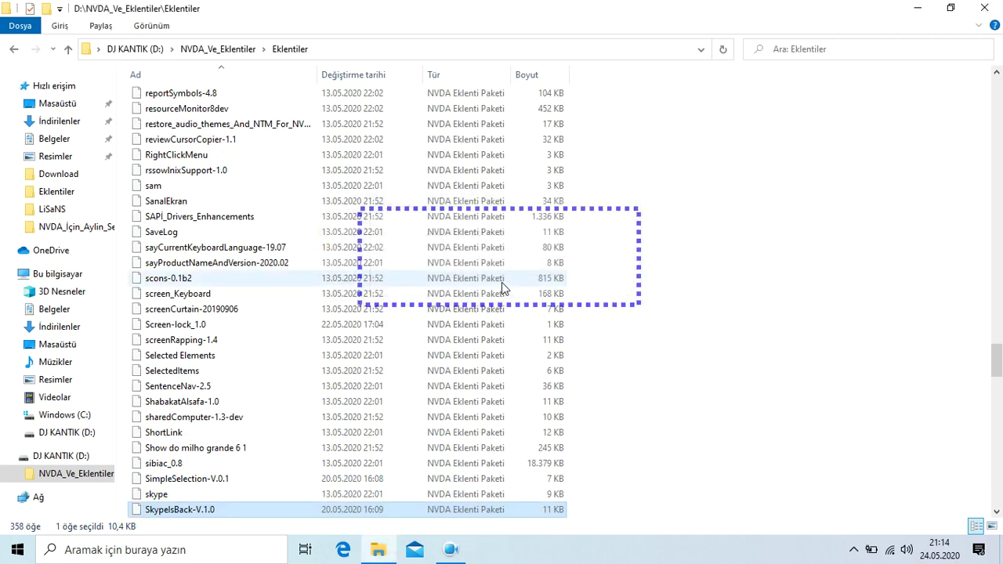
# - Install the SleepMode-Dosvox-Apps-3.1.0 add-on package and decline restarting NVDA
pyautogui.press('Down')
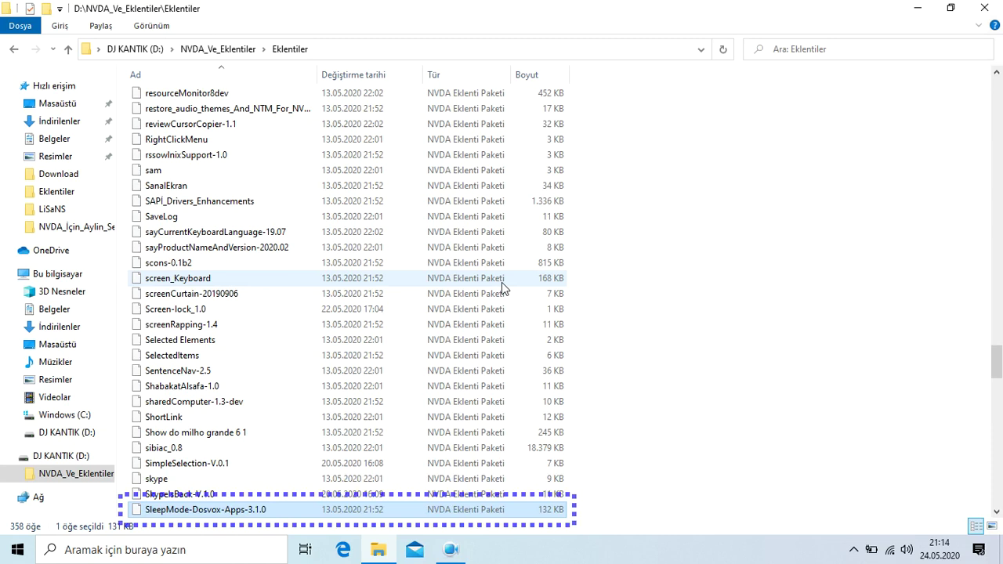
pyautogui.press('Return')
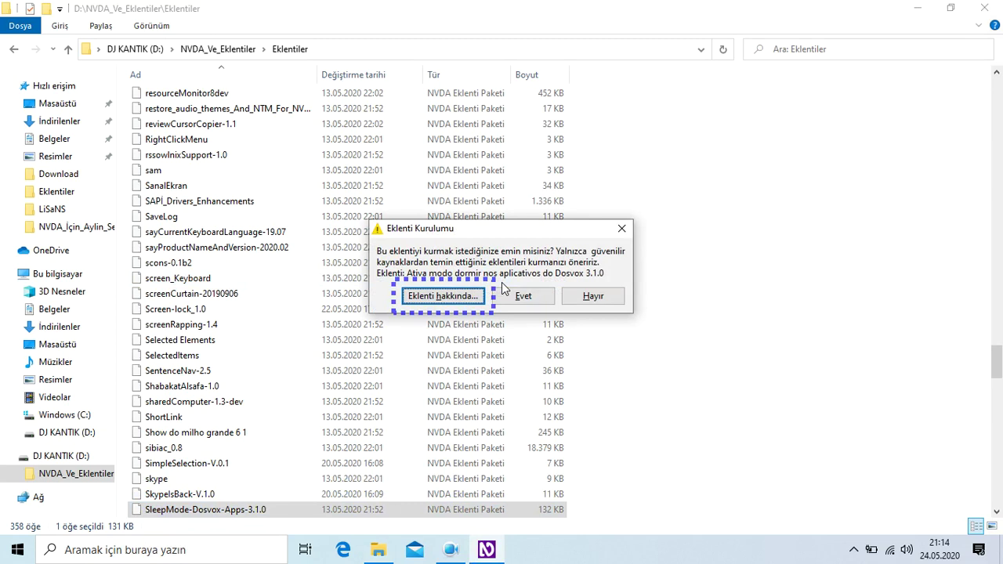
pyautogui.press('Tab')
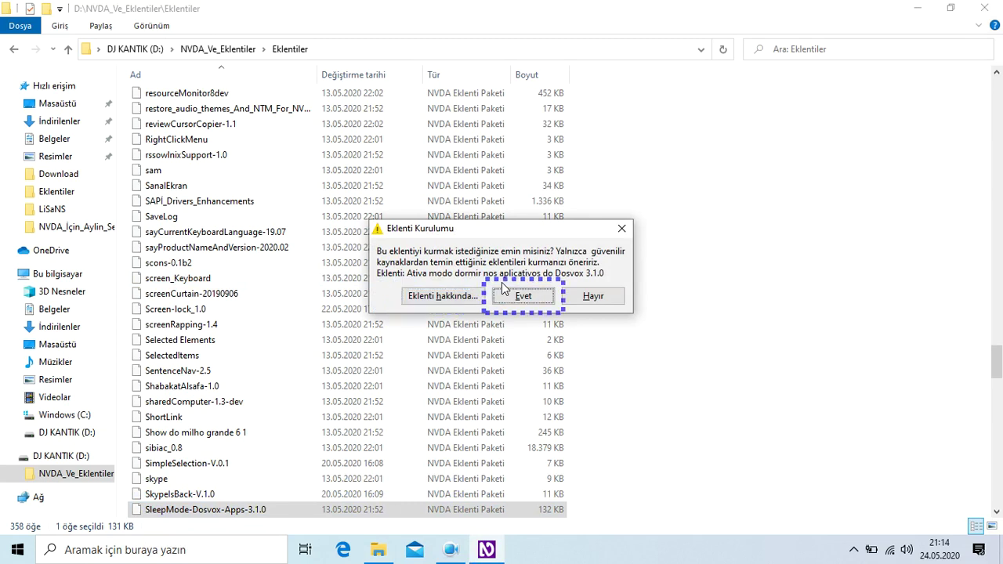
pyautogui.press('Return')
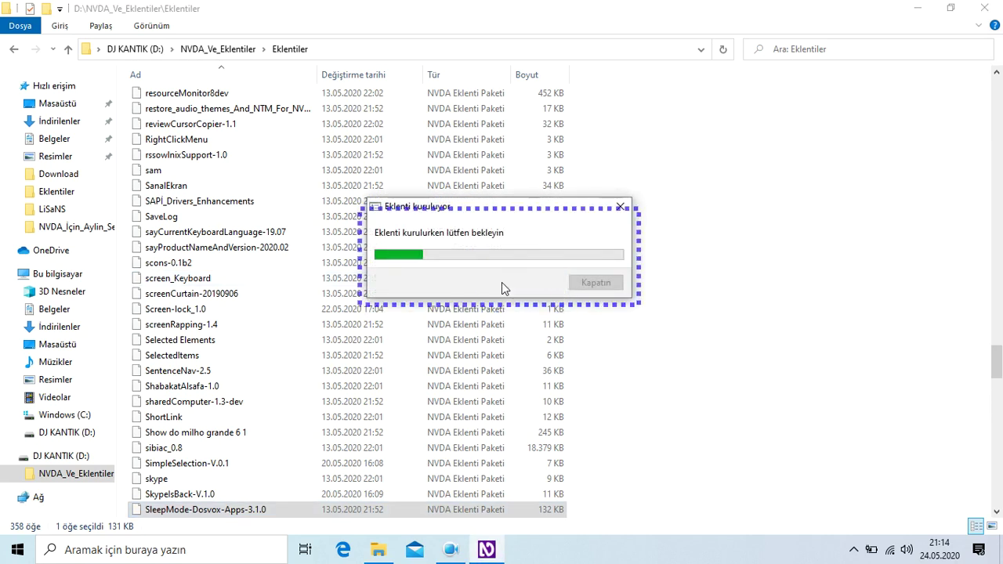
pyautogui.press('Tab')
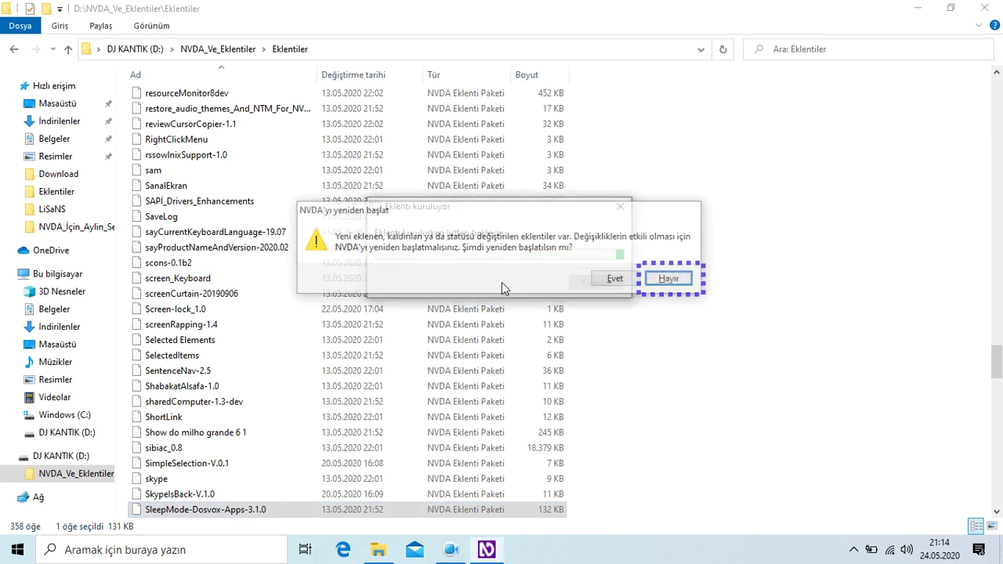
pyautogui.press('Return')
# - Install the SlimDrivers add-on package and postpone the NVDA restart
pyautogui.press('Down')
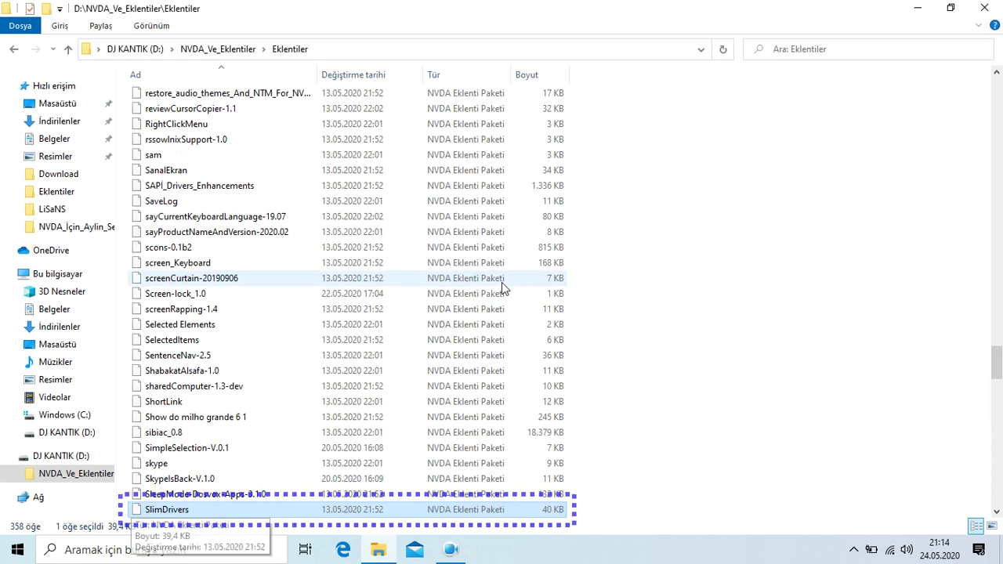
pyautogui.press('Return')
pyautogui.press('Tab')
pyautogui.press('Return')
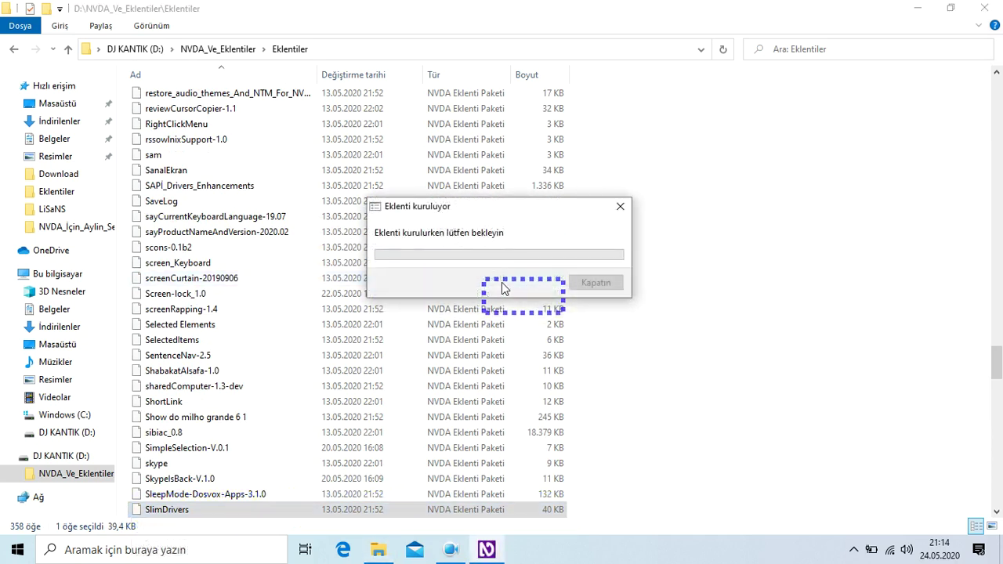
pyautogui.press('Return')
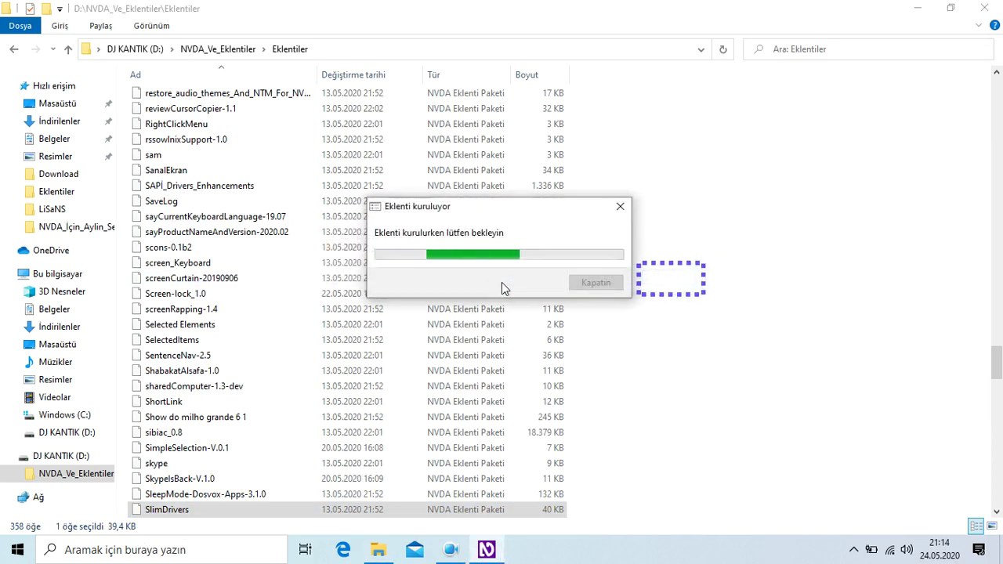
# - Install the SmartKeyboard-V.2.1 add-on package without restarting NVDA
pyautogui.press('Down')
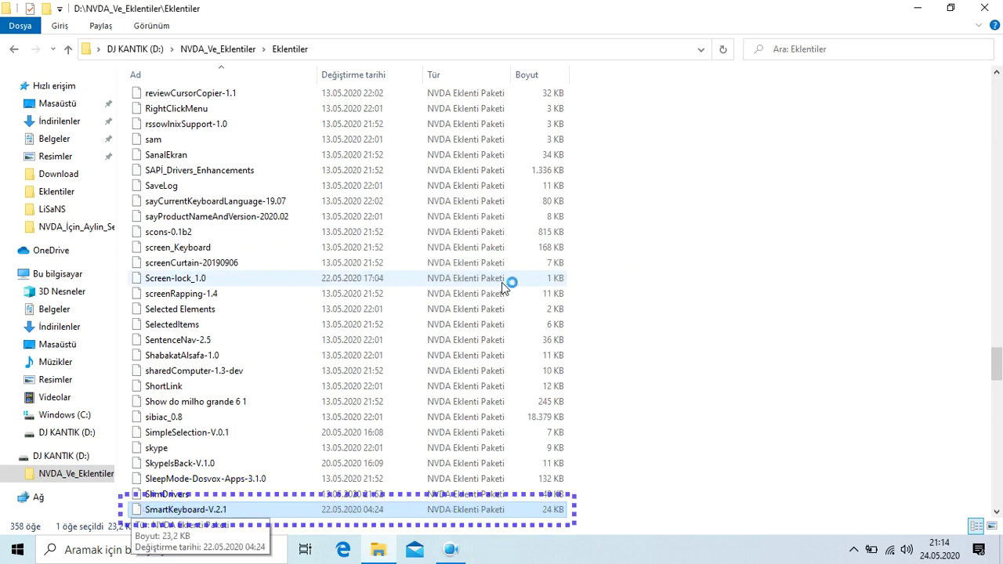
pyautogui.press('Return')
pyautogui.press('Return')
pyautogui.press('Tab')
pyautogui.press('Return')
# - Install the sonos-1.5 add-on package and decline the NVDA restart
pyautogui.press('Down')
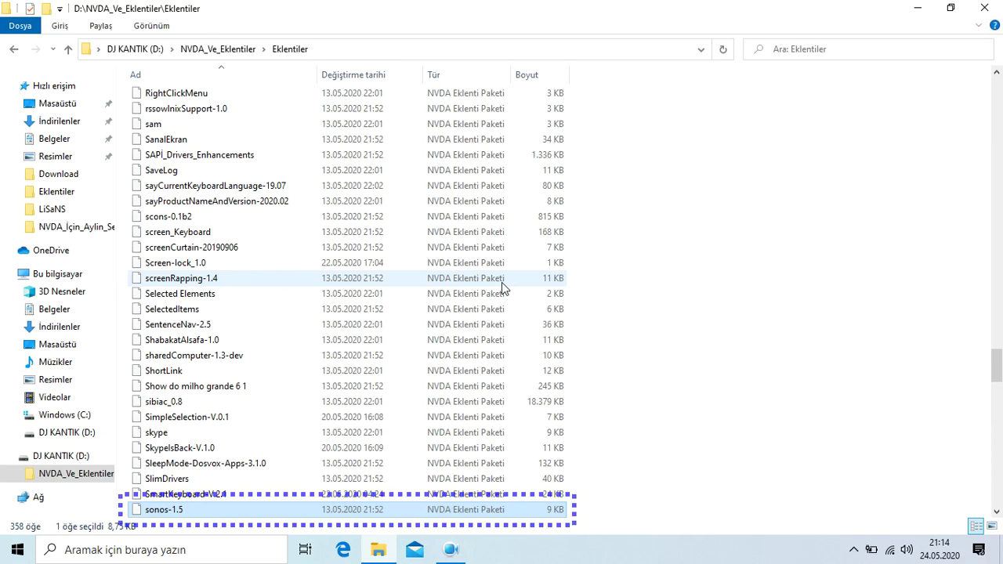
pyautogui.press('Return')
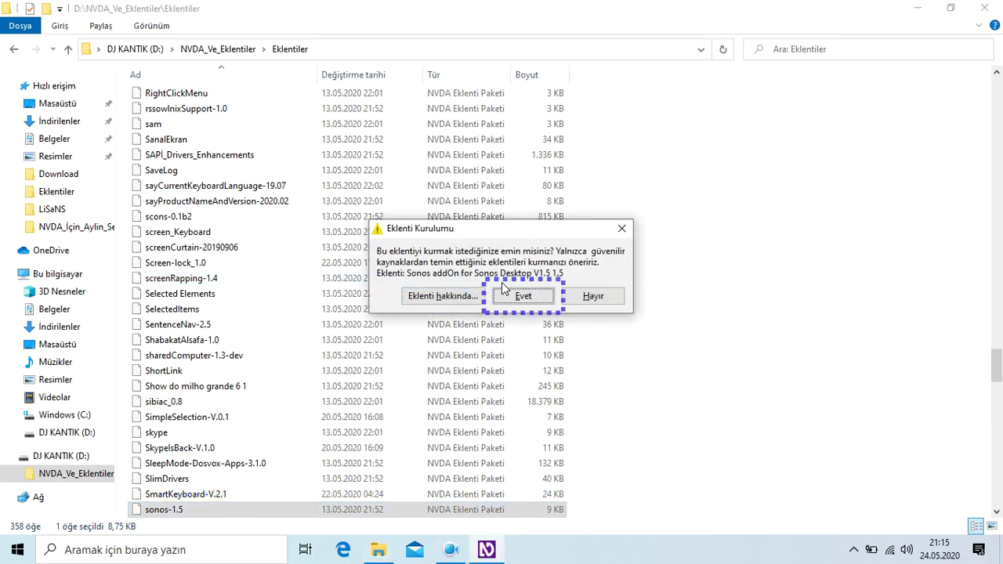
pyautogui.press('Return')
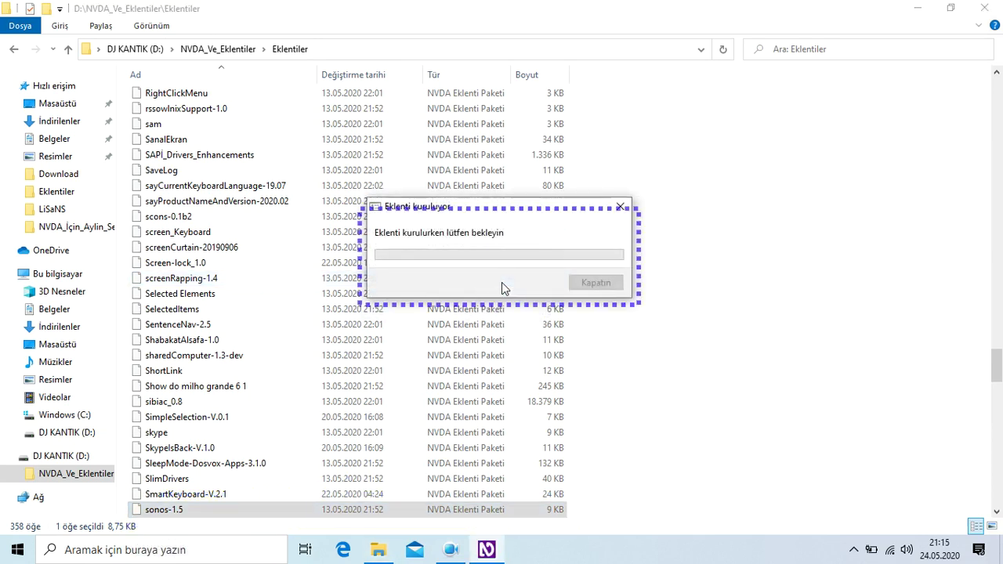
pyautogui.press('Tab')
pyautogui.press('Return')
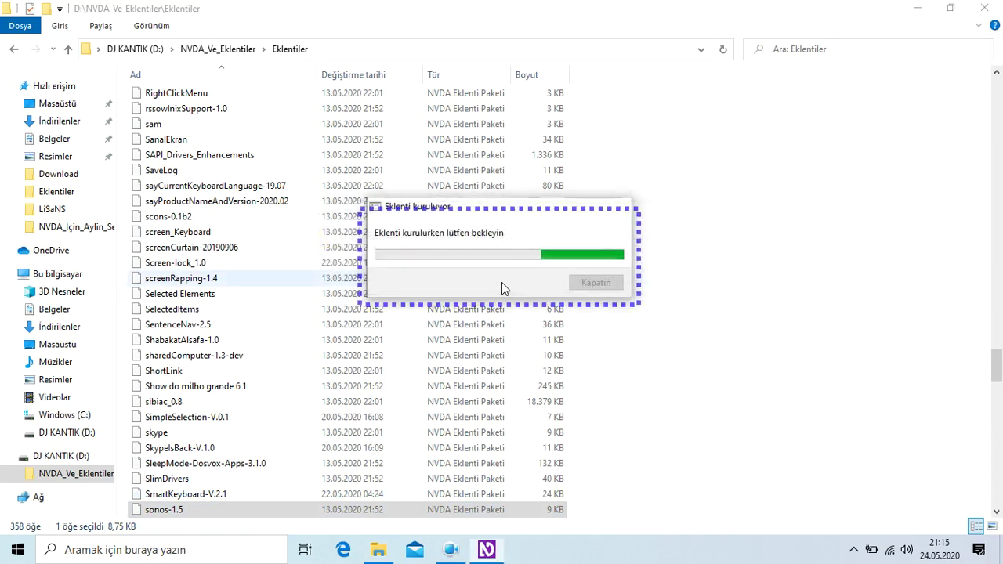
# - Install the Sound_CUSTOMİZER add-on package and postpone restarting NVDA
pyautogui.press('Down')
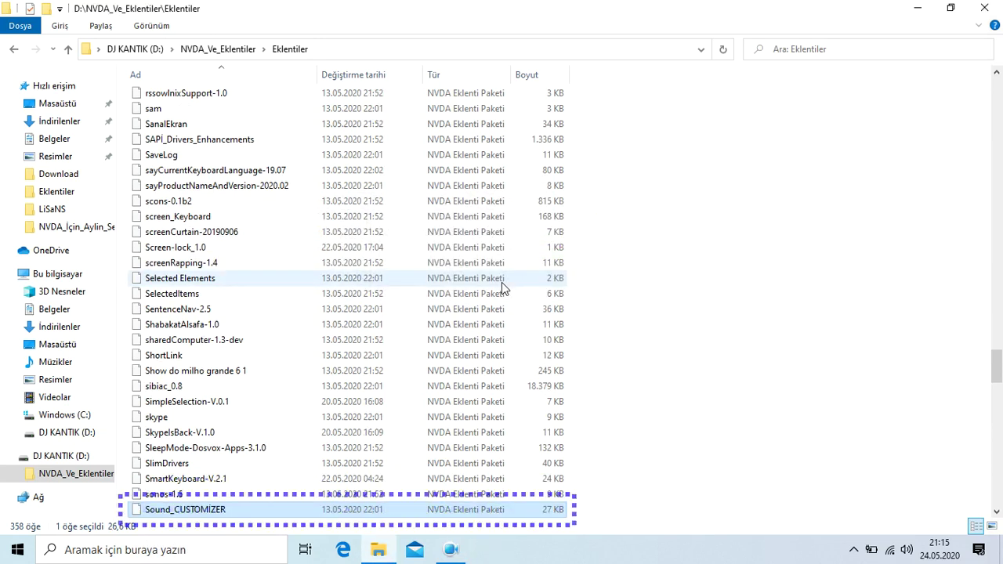
pyautogui.press('Return')
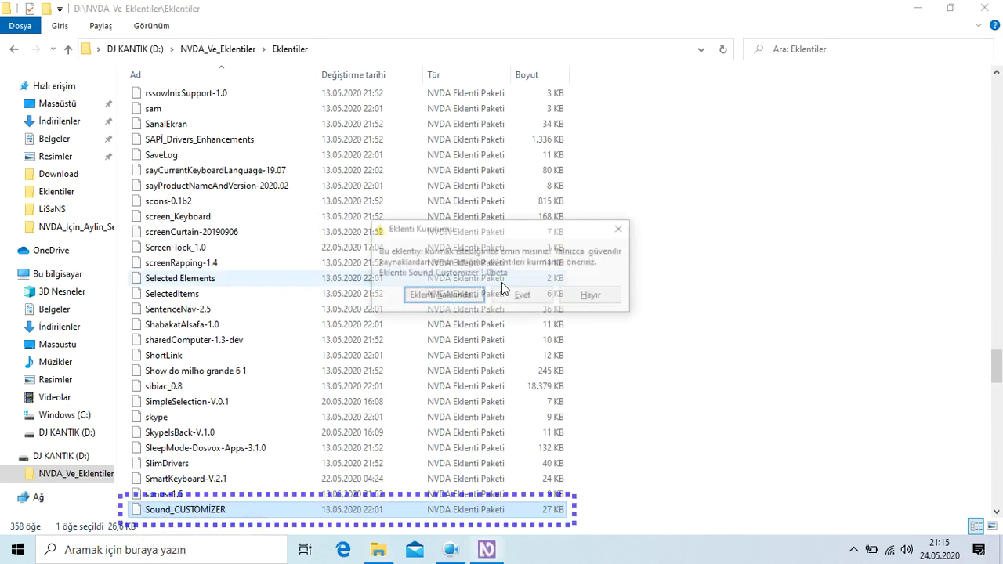
pyautogui.press('Return')
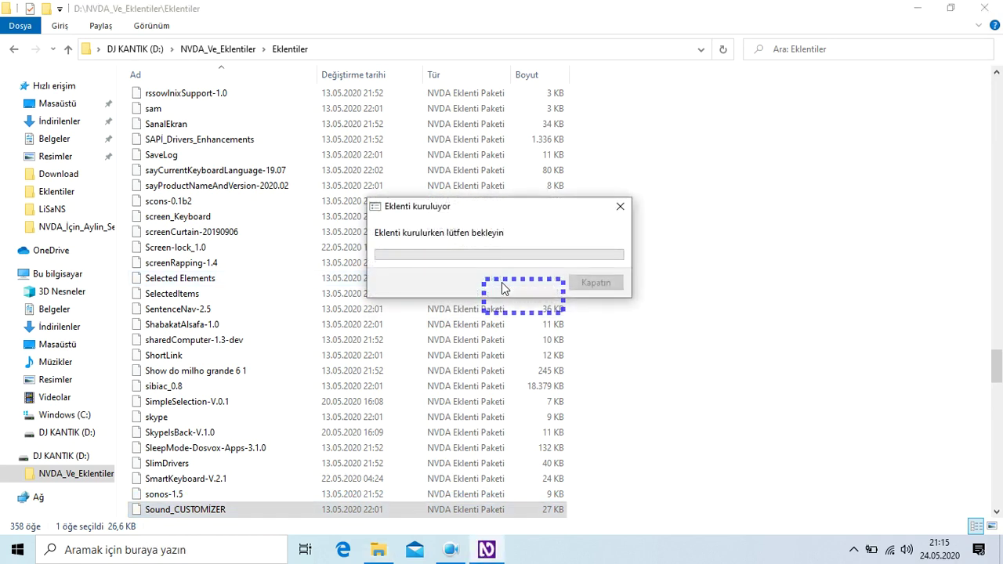
pyautogui.press('Tab')
pyautogui.press('Return')
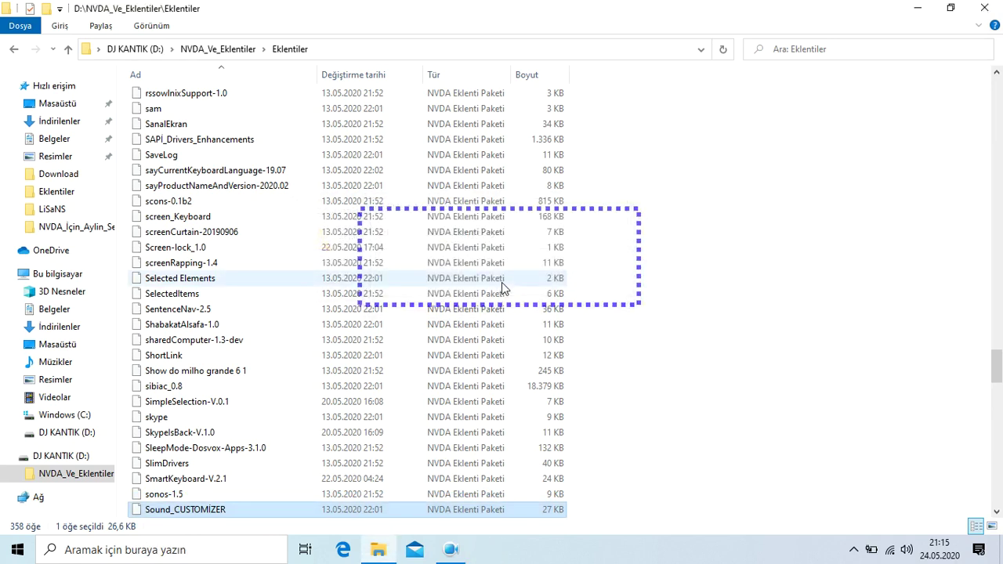
# - Install the soundfile-1.2 add-on package and decline restarting NVDA
pyautogui.press('Down')
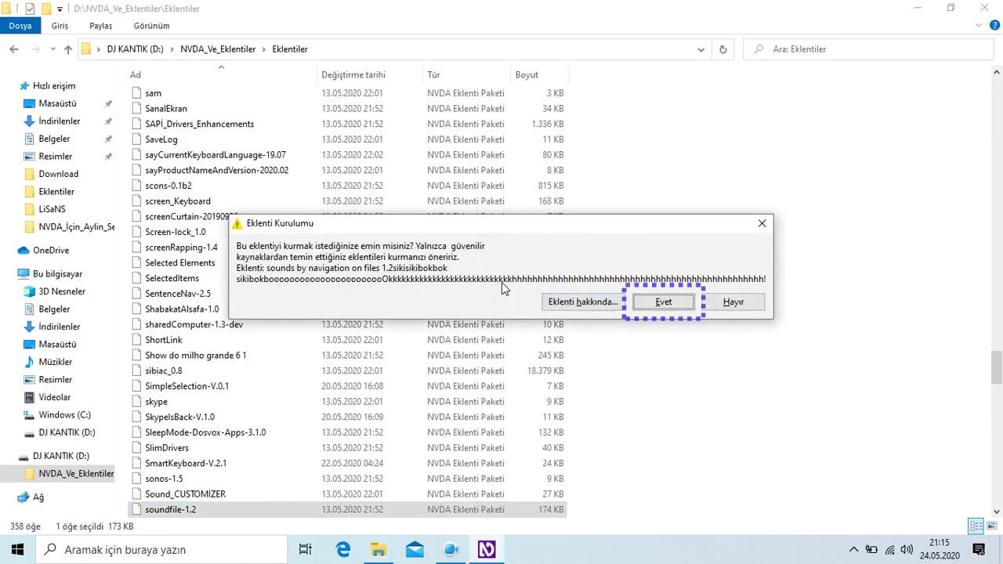
pyautogui.press('Return')
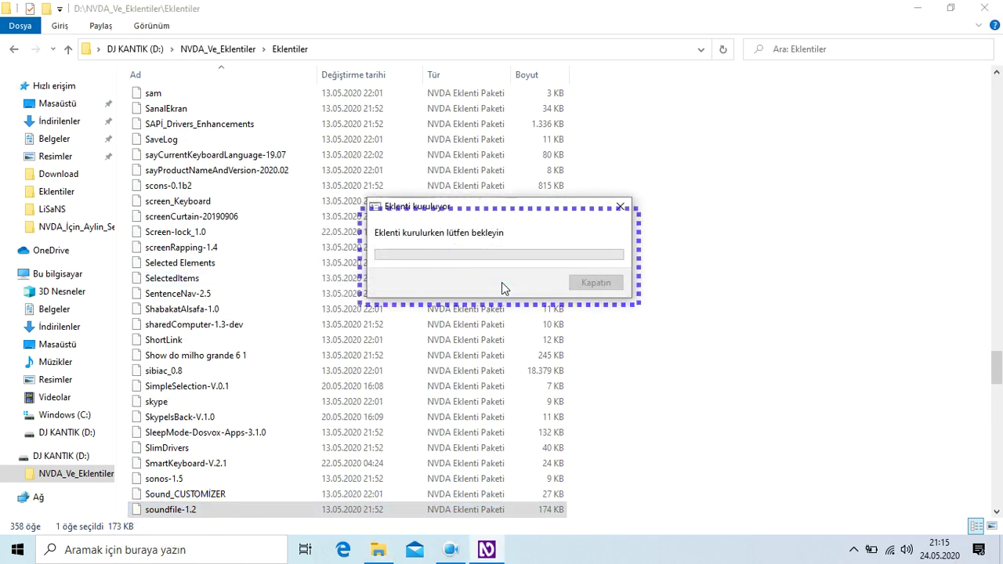
pyautogui.press('Tab')
pyautogui.press('Return')
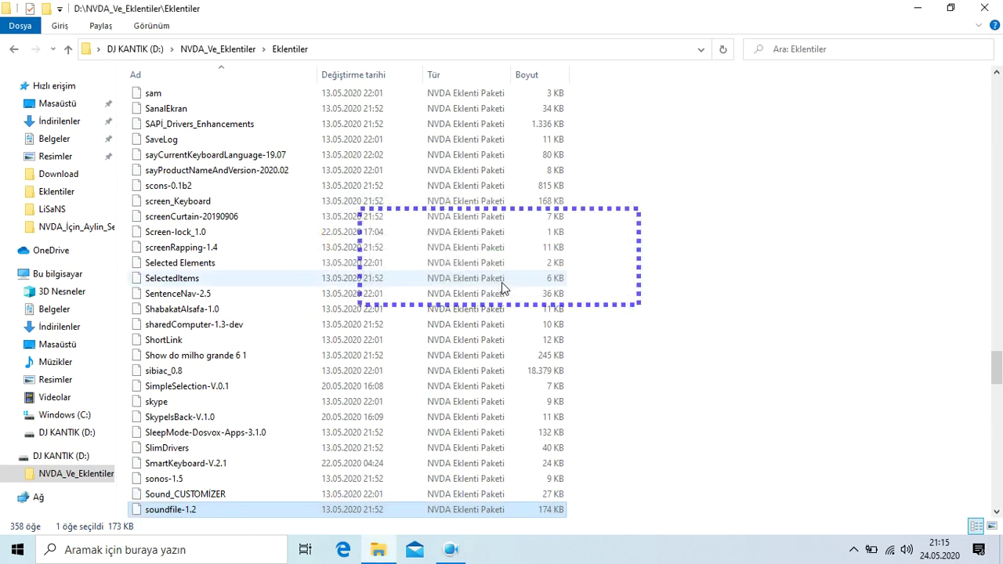
# - Install the soundmanager-2020.1 add-on package without restarting NVDA
pyautogui.press('Down')
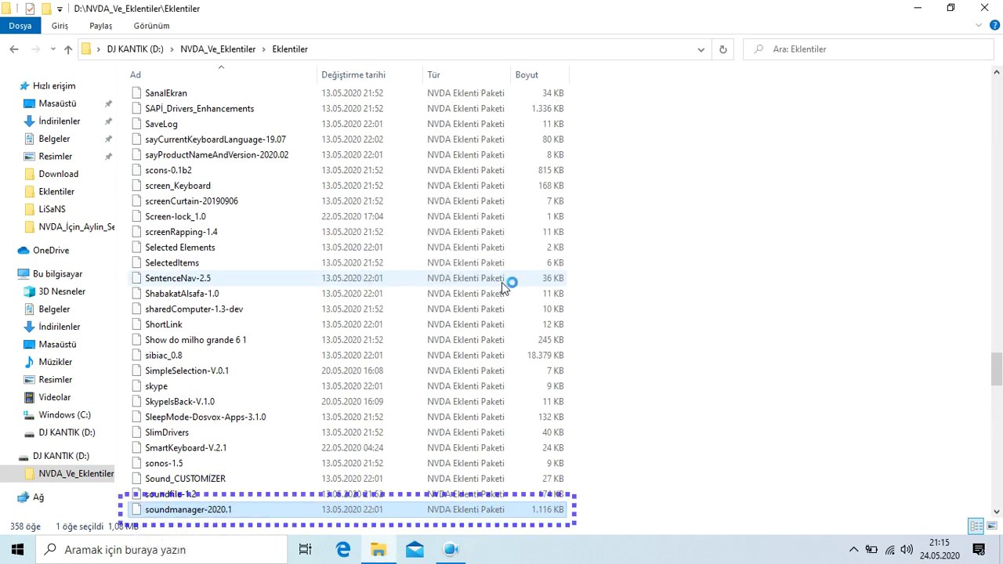
pyautogui.press('Return')
pyautogui.press('Return')
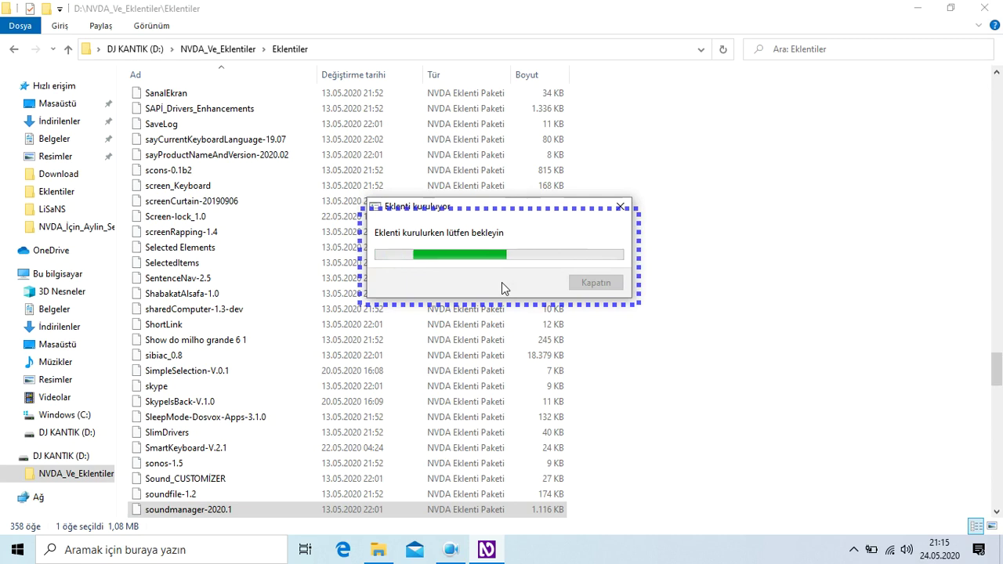
pyautogui.press('Return')
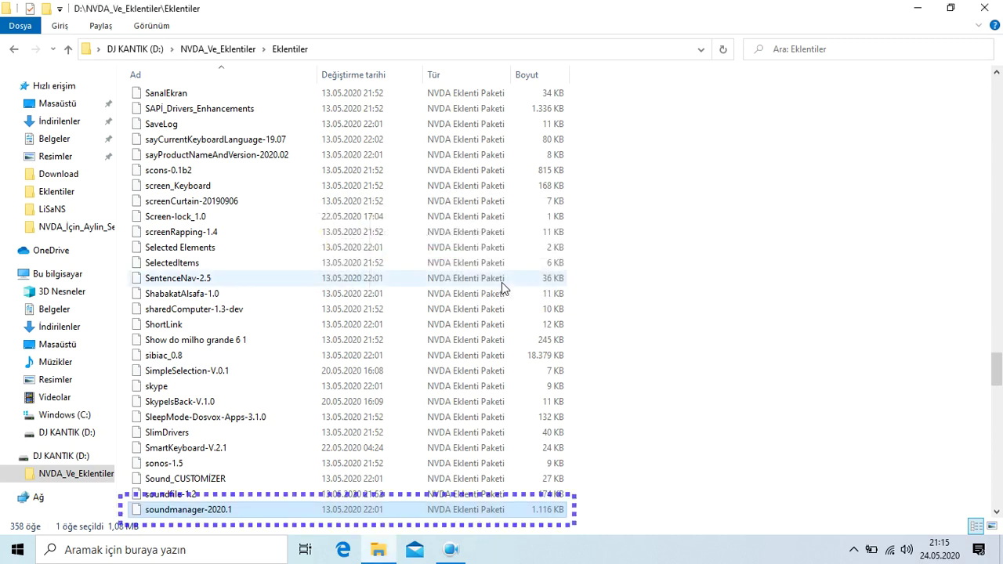
# - Install the SoundRestore-2.0 add-on package and postpone the NVDA restart
pyautogui.press('Down')
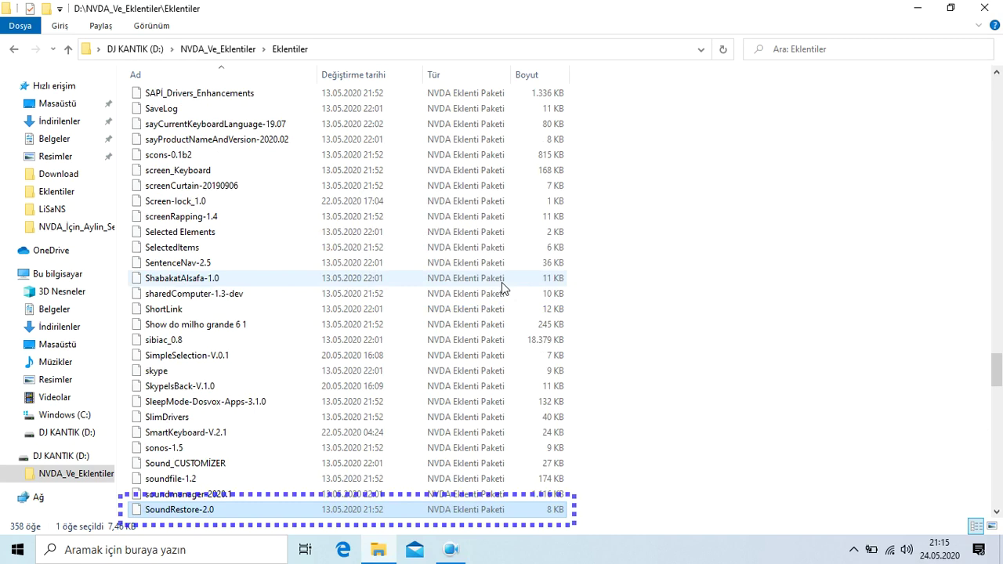
pyautogui.press('Escape')
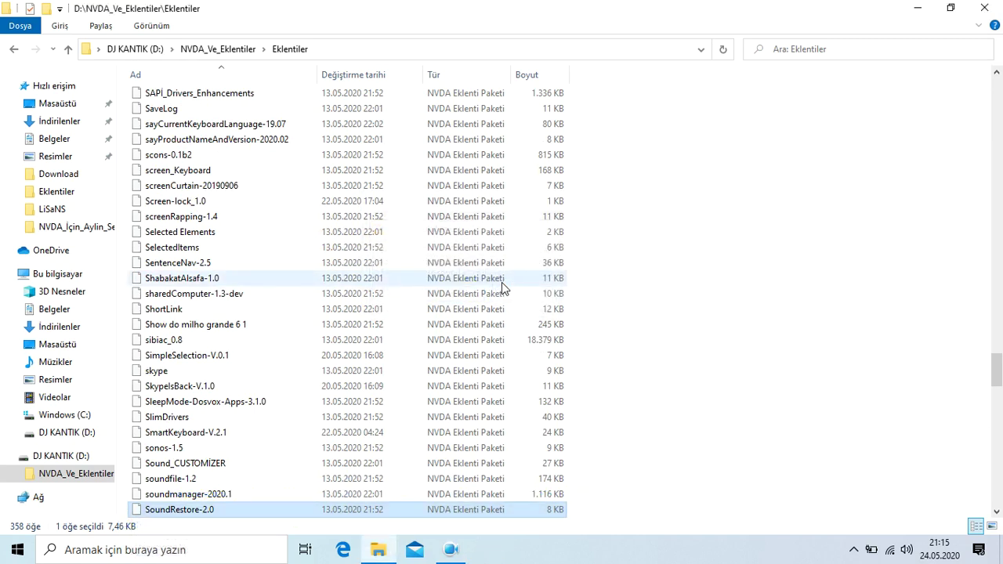
pyautogui.press('Return')
# - Install the SoundsKeyboard-2.6 add-on package and answer Hayır to restarting NVDA
pyautogui.press('Down')
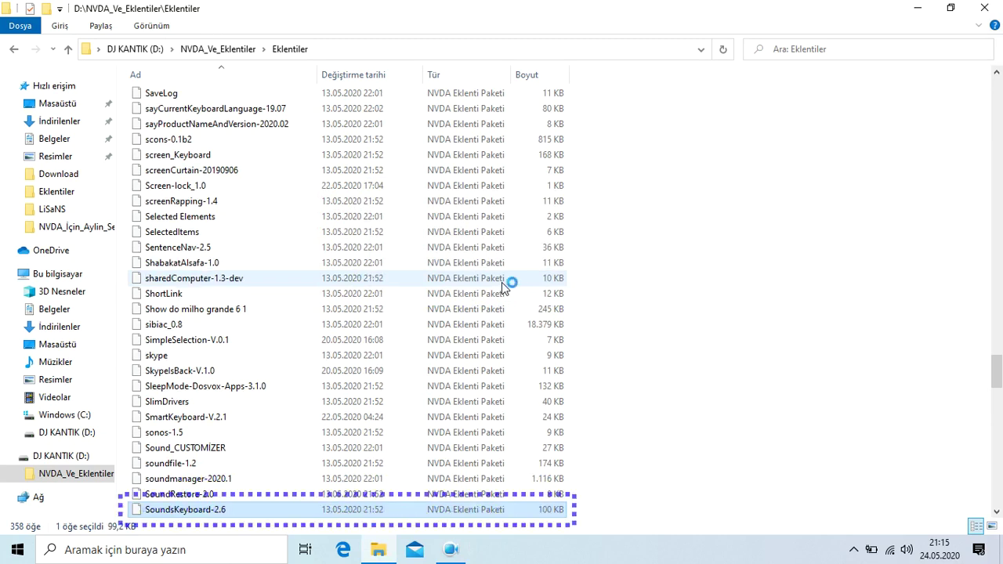
pyautogui.press('Tab')
pyautogui.press('Return')
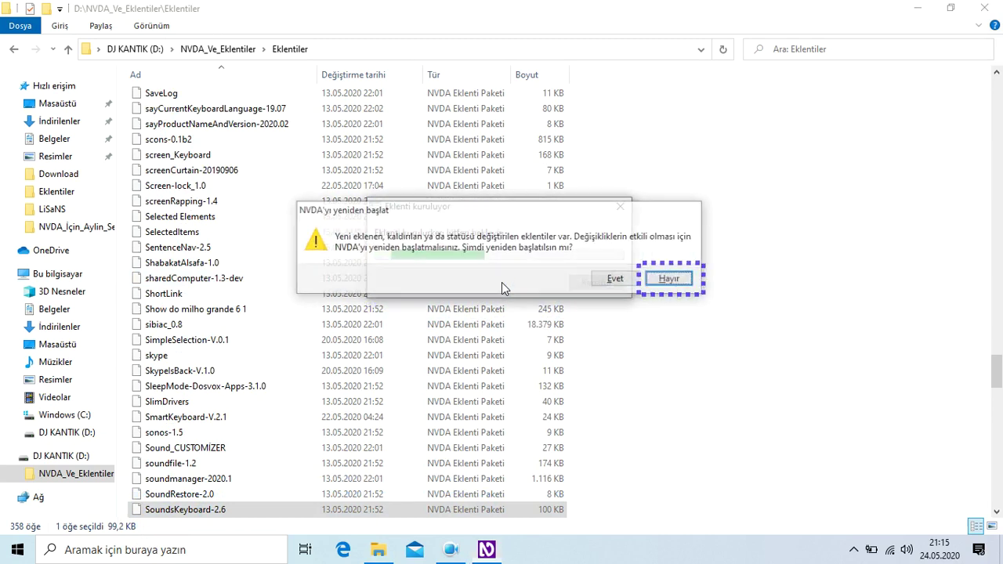
pyautogui.press('Return')
# - Install the SoundSymbols-V.1.3 add-on package and decline the NVDA restart
pyautogui.press('Down')
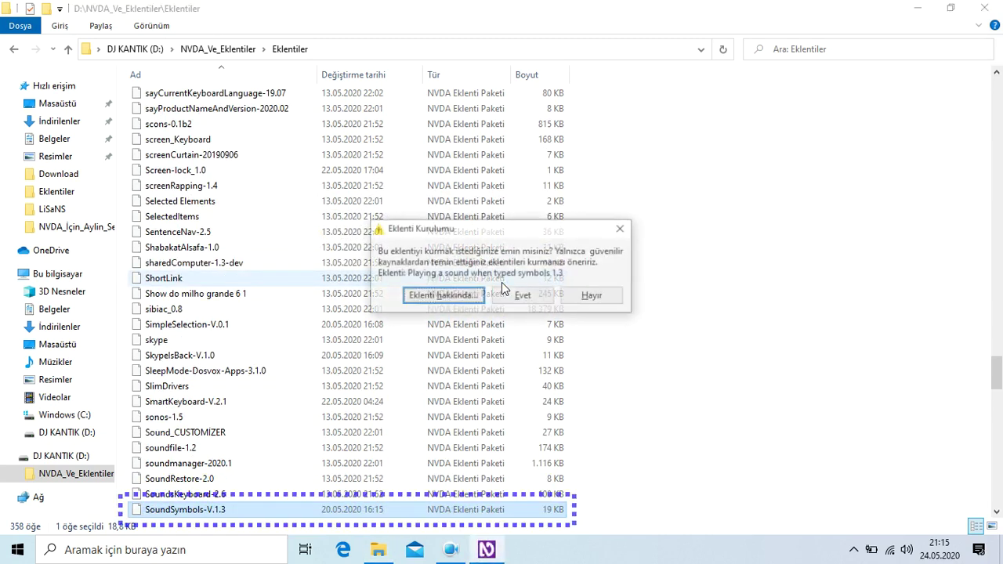
pyautogui.press('Return')
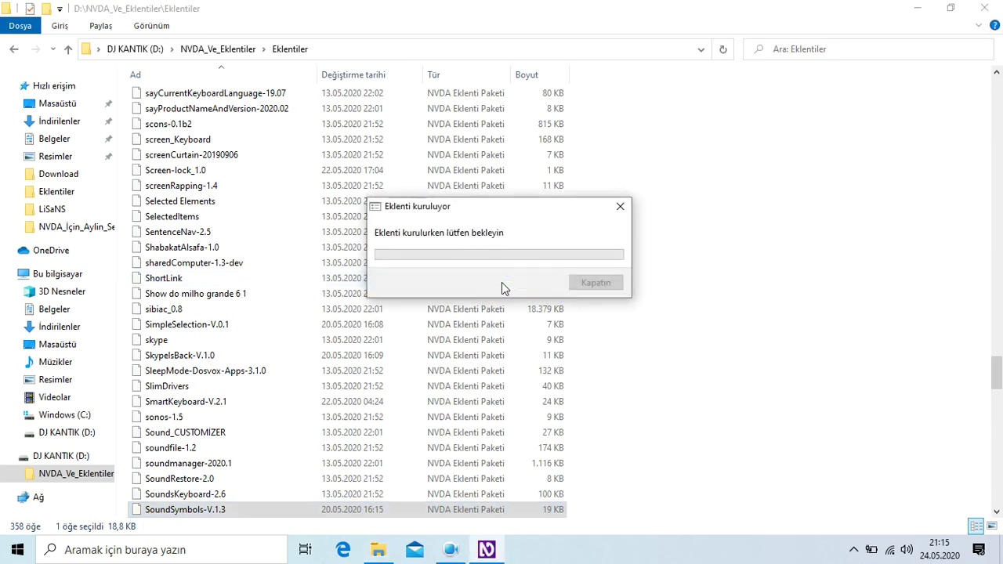
pyautogui.press('Return')
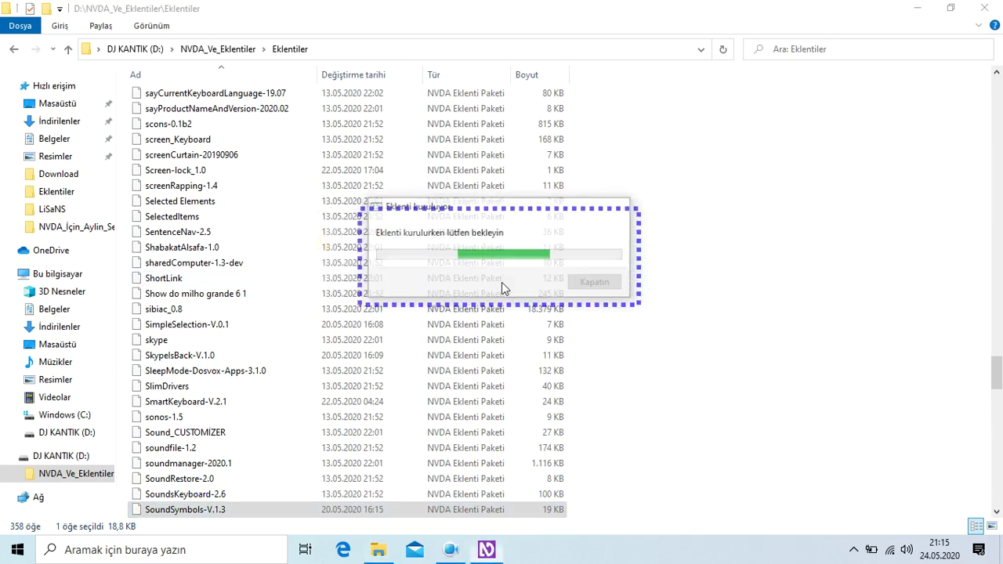
# - Install the speakPasswords-1.01 add-on package without restarting NVDA
pyautogui.press('Down')
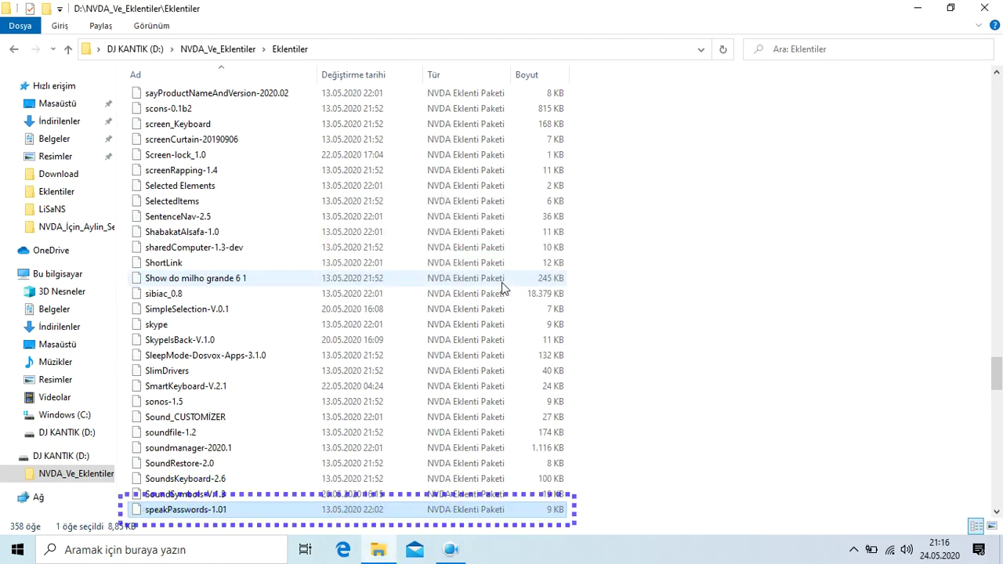
pyautogui.press('Return')
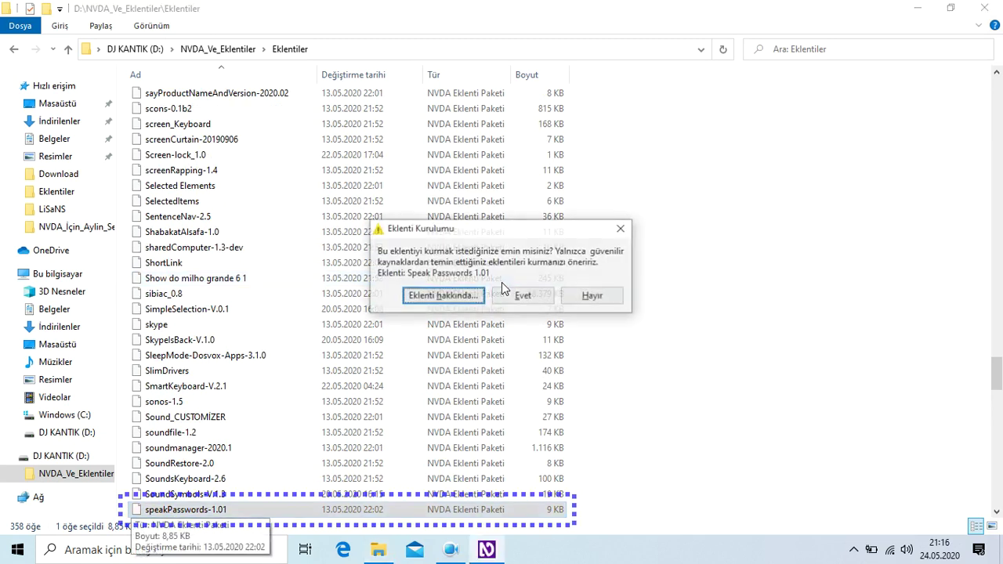
pyautogui.press('Tab')
pyautogui.press('Return')
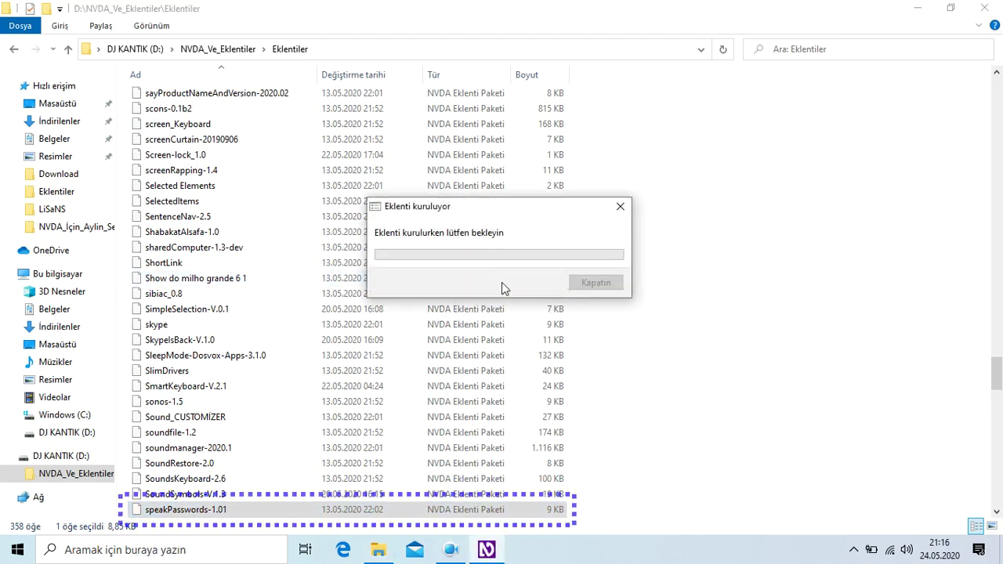
pyautogui.press('Return')
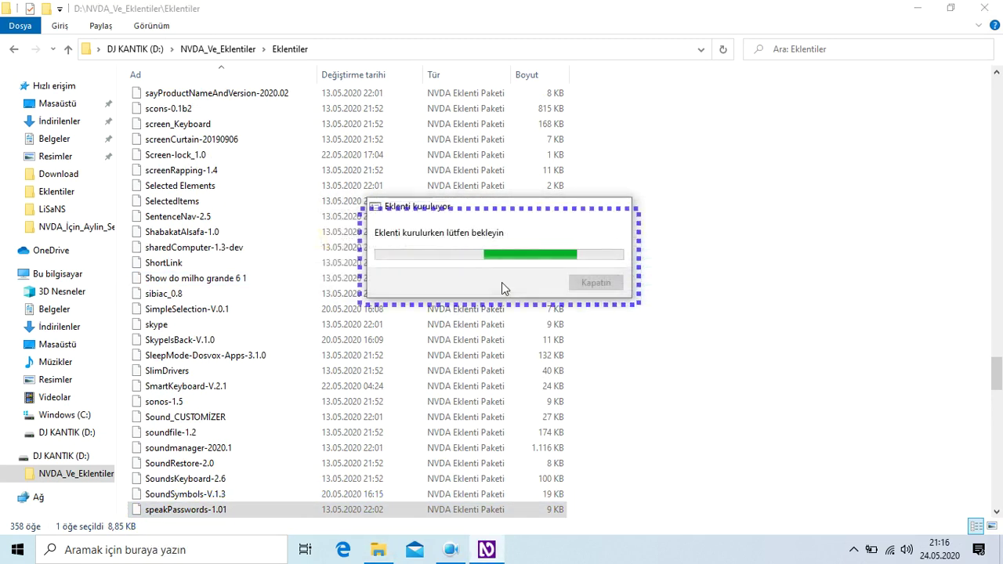
# - Install the SpecificSearch mod add-on package and answer Hayır to restarting NVDA
pyautogui.press('Down')
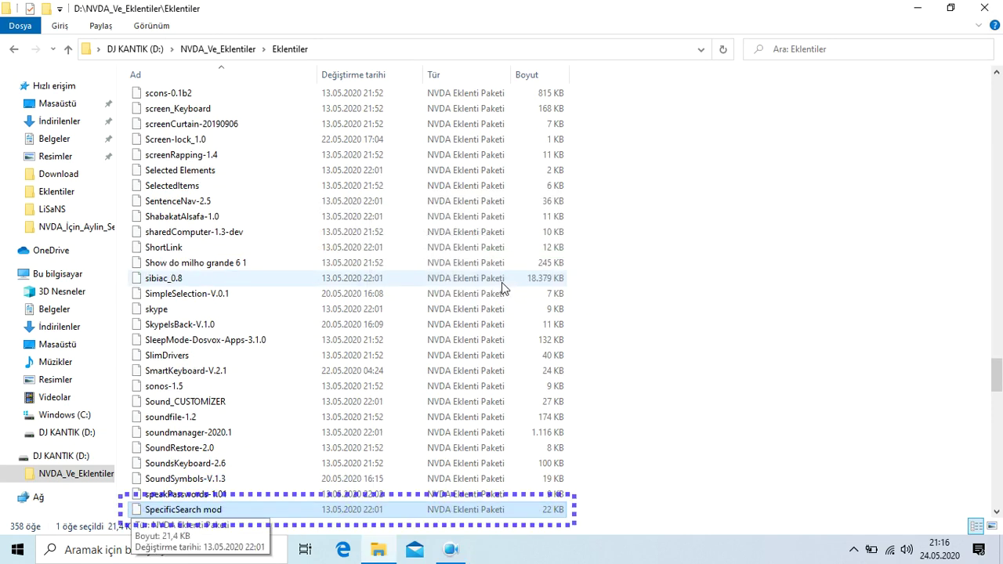
pyautogui.press('Return')
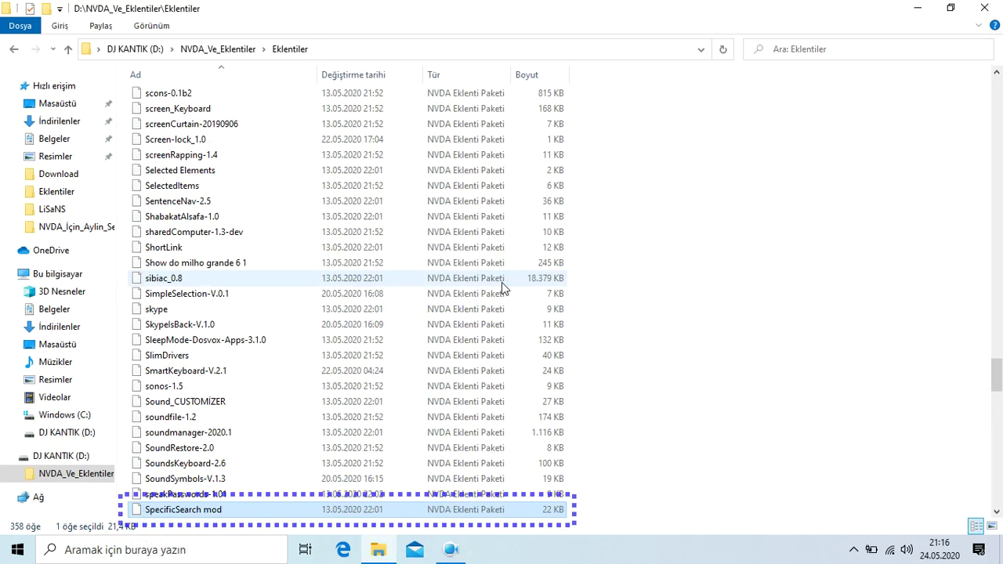
pyautogui.press('Return')
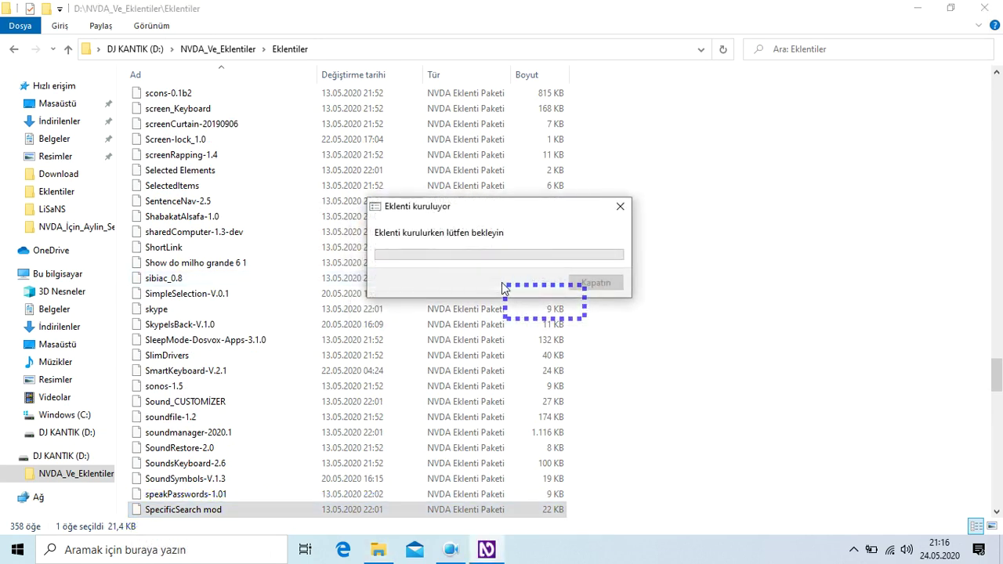
pyautogui.press('Return')
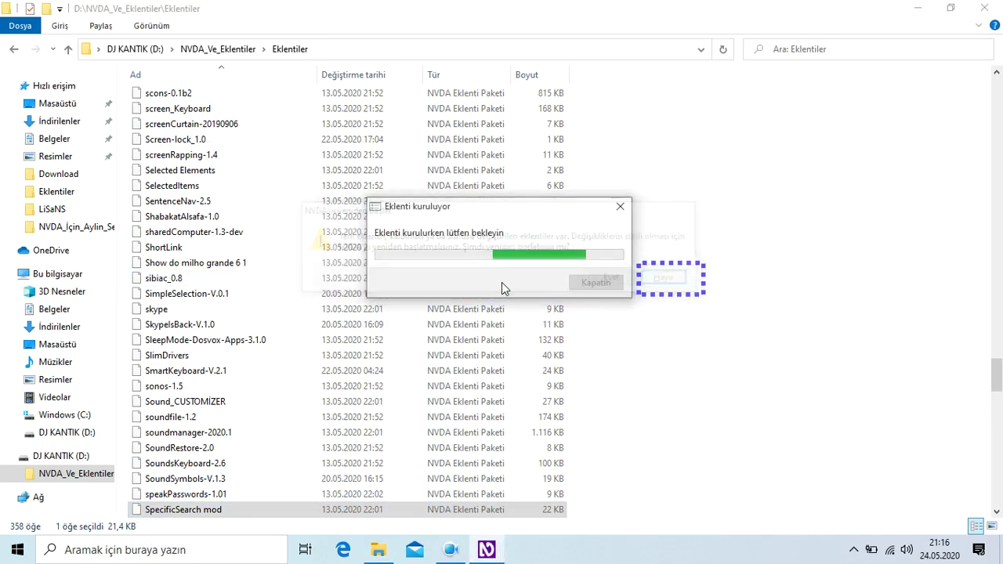
# - Install the speechHistory add-on package and postpone the NVDA restart
pyautogui.press('Down')
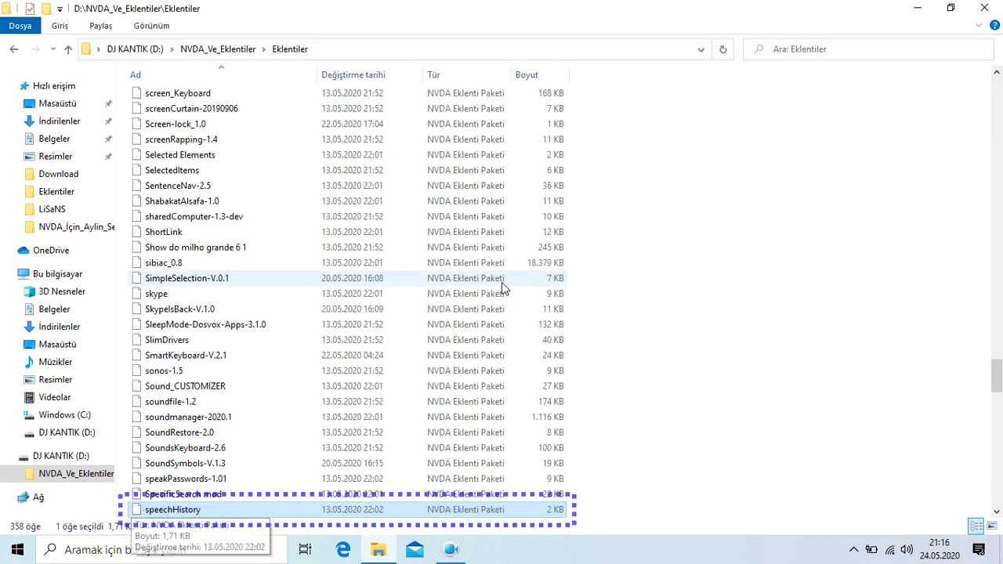
pyautogui.press('Return')
pyautogui.press('Tab')
pyautogui.press('Return')
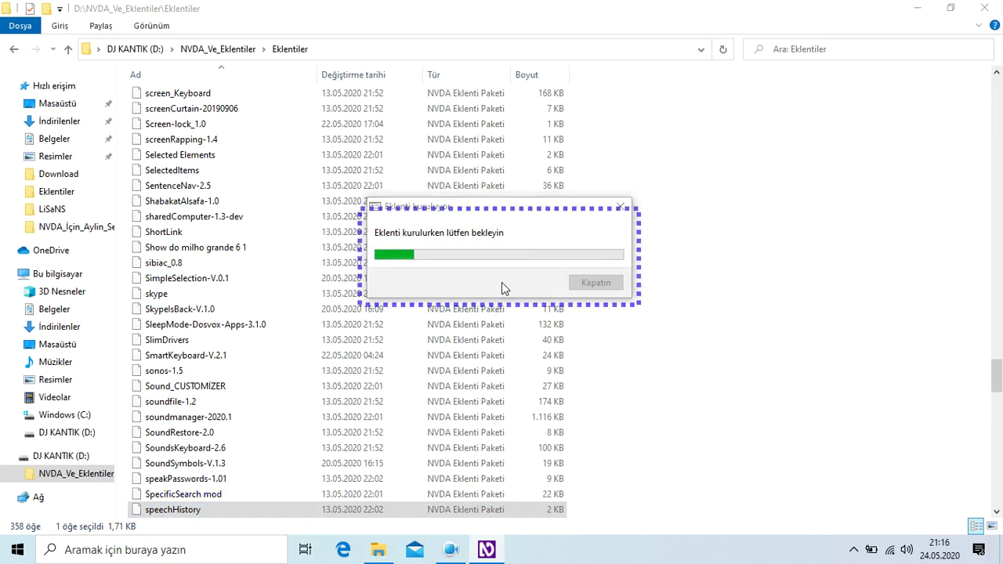
pyautogui.press('Return')
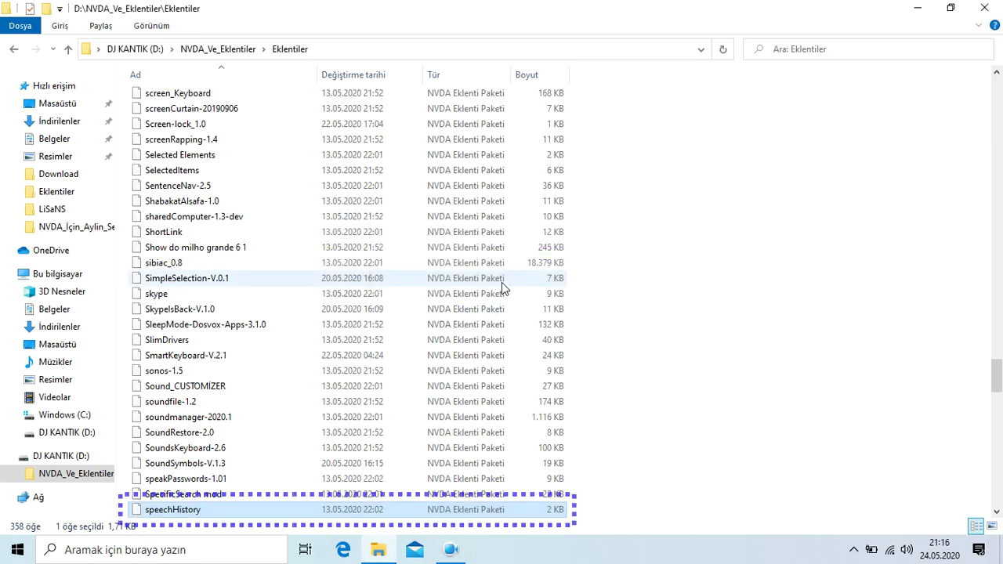
# - Install the speechPlayerInEspeak-0.4 add-on package without restarting NVDA
pyautogui.press('Down')
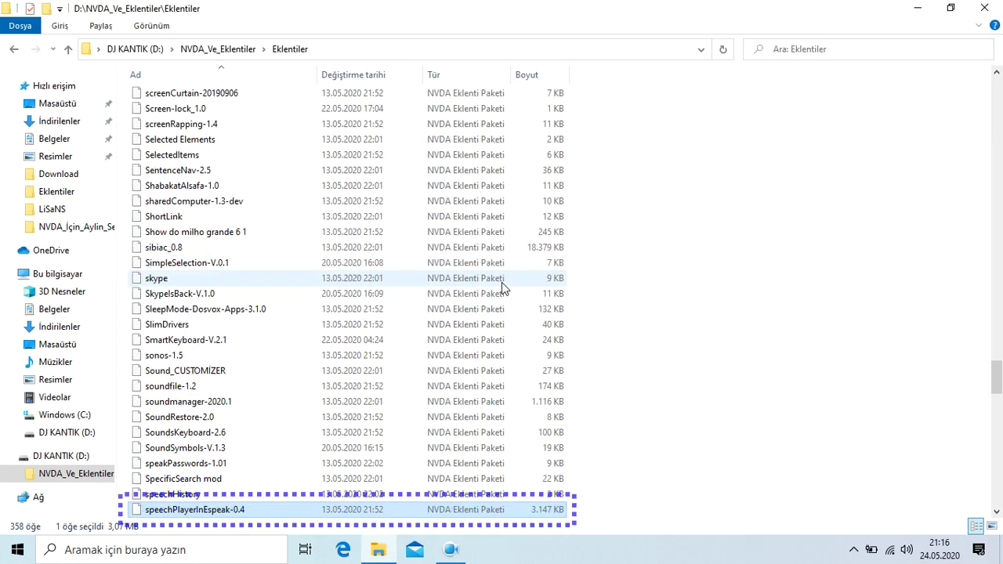
pyautogui.press('Return')
pyautogui.press('Return')
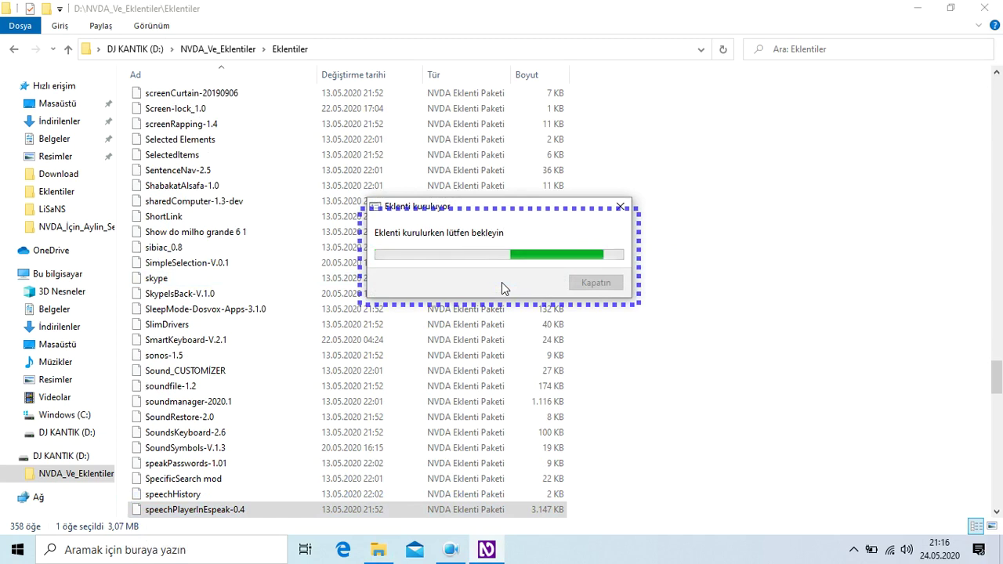
pyautogui.press('Return')
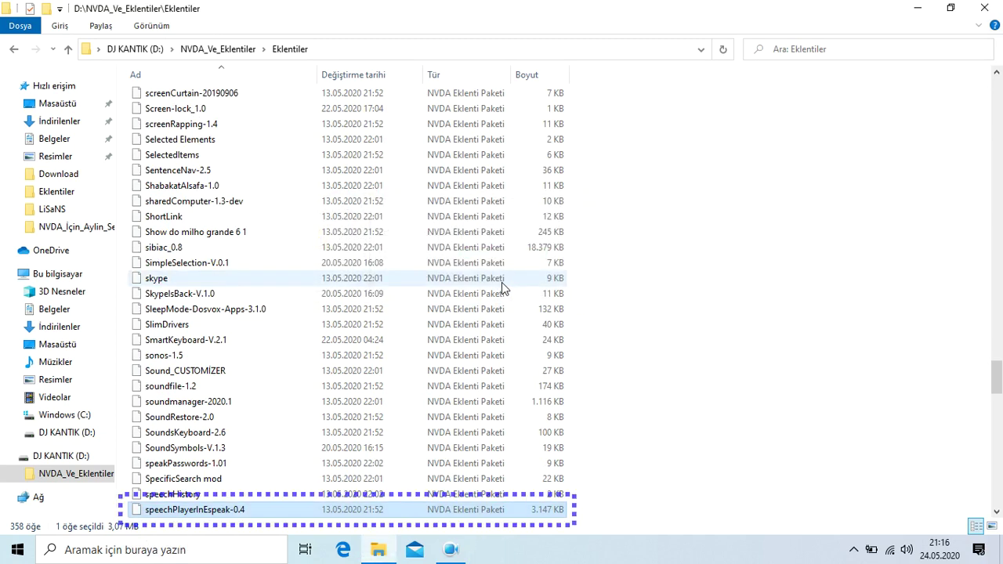
# - Install the SRWare Iron add-on package and answer Hayır to restarting NVDA
pyautogui.press('Down')
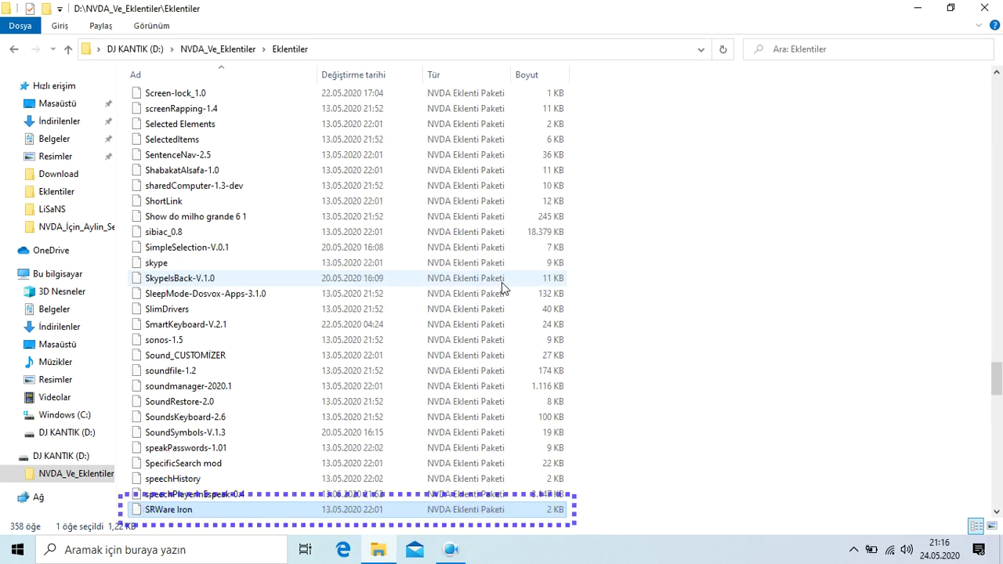
pyautogui.press('Return')
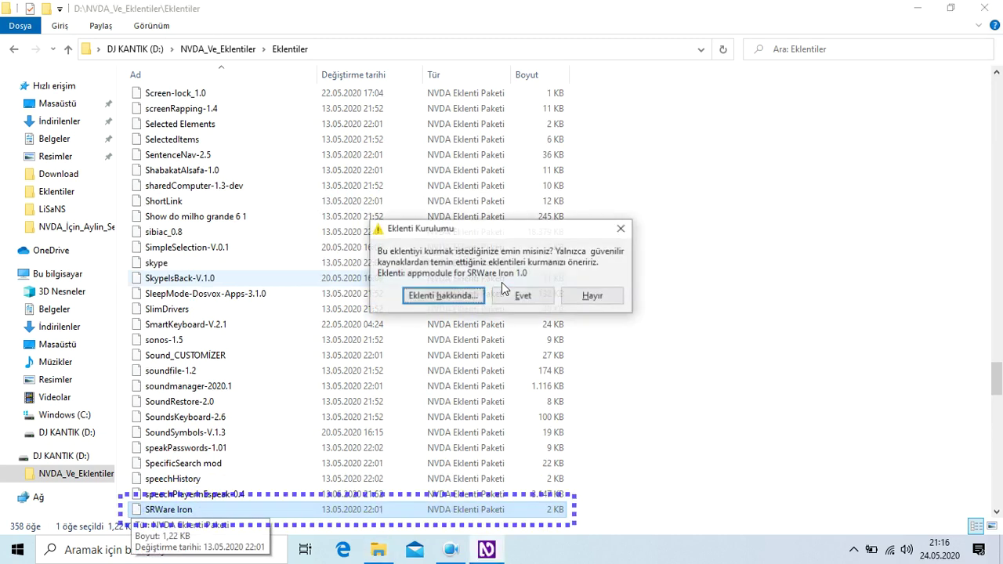
pyautogui.press('Return')
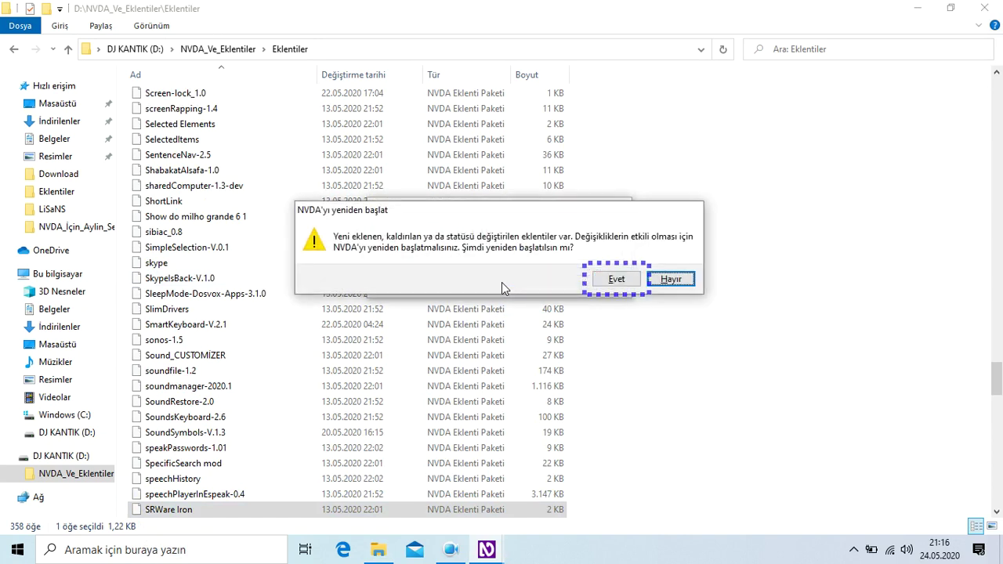
pyautogui.press('Return')
# - Install the startupOptionWorkaround-1.0-dev add-on package and postpone the NVDA restart
pyautogui.press('Down')
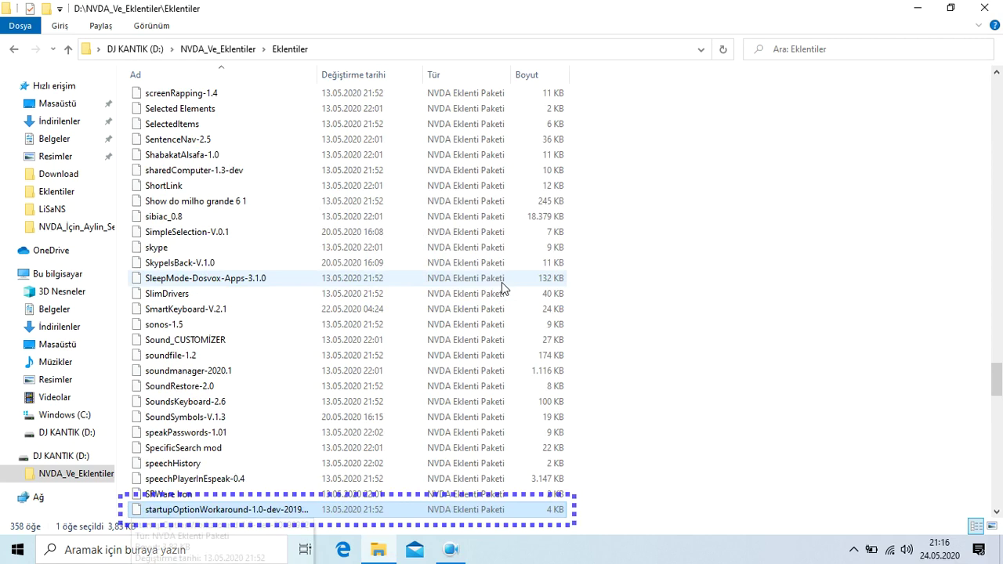
pyautogui.press('Return')
pyautogui.press('Return')
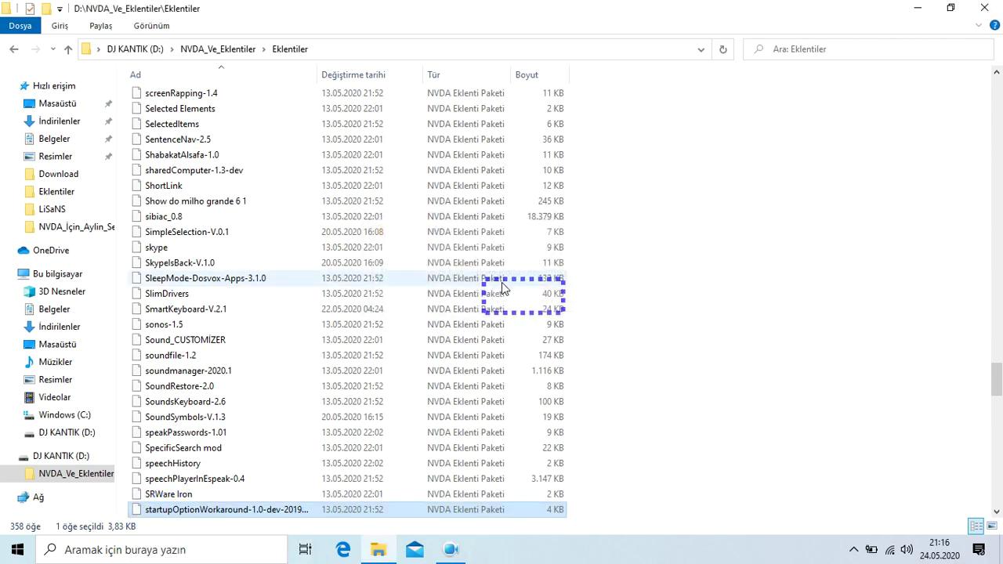
pyautogui.press('Return')
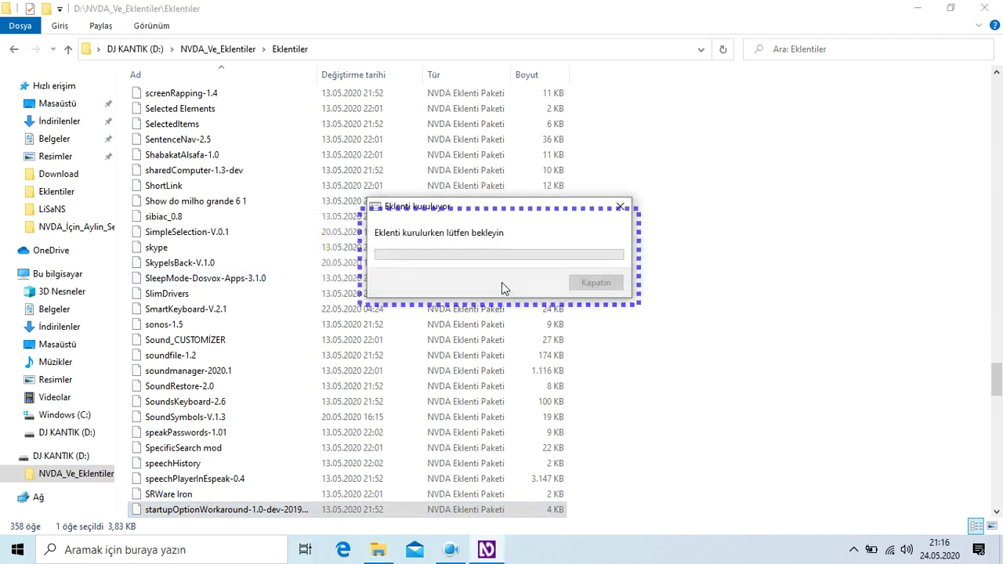
# - Install the stationPlaylist-19.10 add-on package and decline the NVDA restart
pyautogui.press('Down')
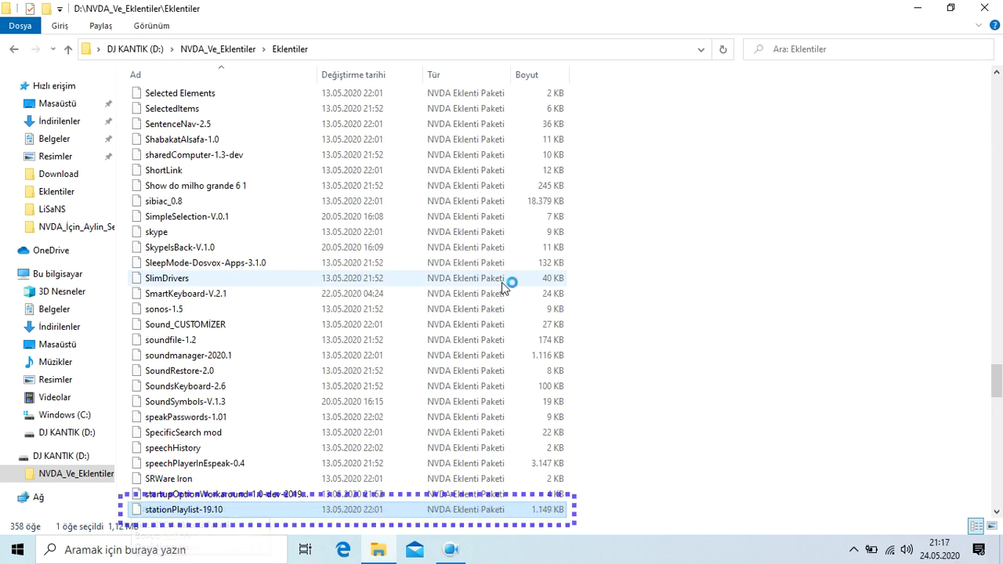
pyautogui.press('Return')
pyautogui.press('Tab')
pyautogui.press('Return')
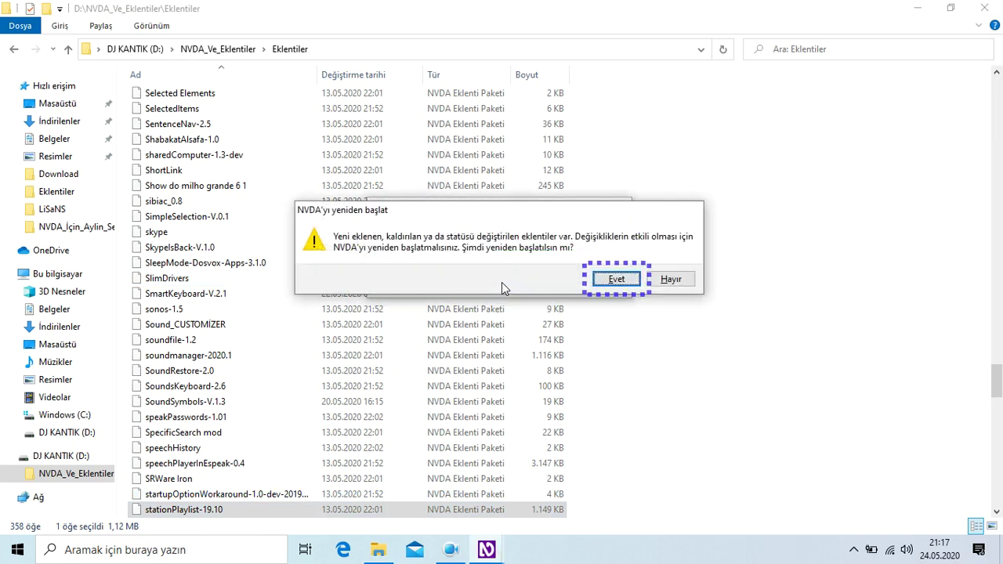
pyautogui.press('Tab')
pyautogui.press('Return')
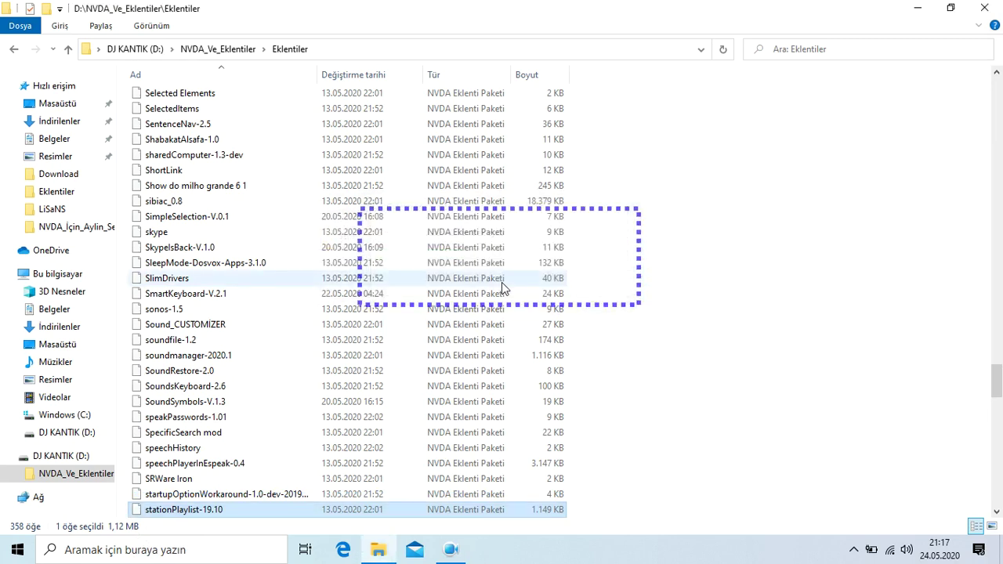
# - Install the stationTraylist add-on package without restarting NVDA
pyautogui.press('Down')
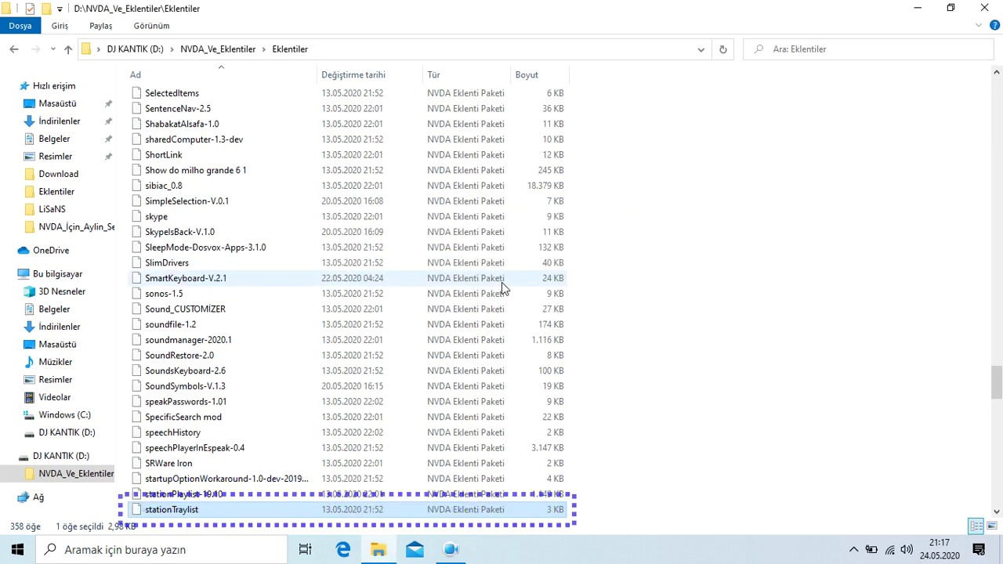
pyautogui.press('Return')
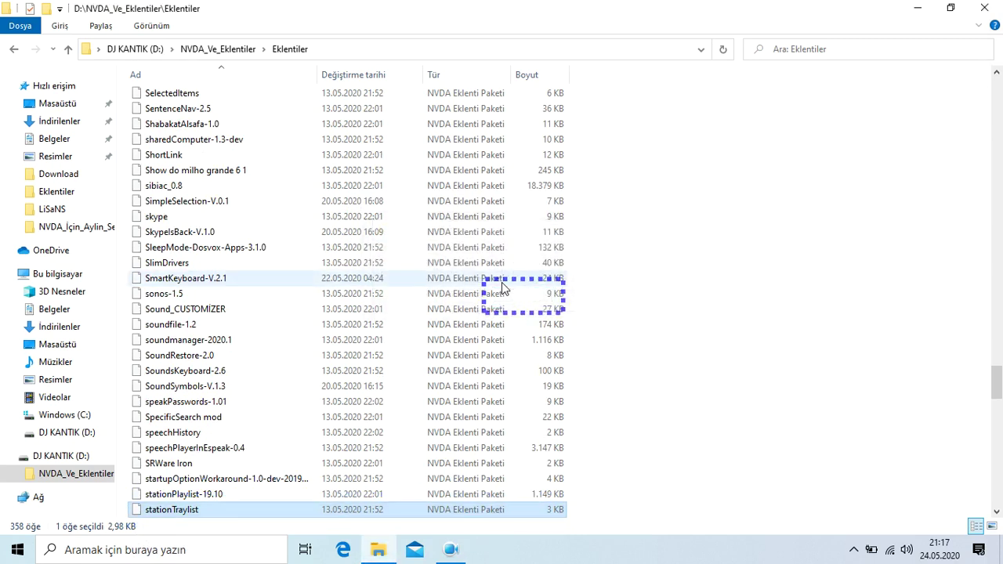
pyautogui.press('Tab')
pyautogui.press('Return')
# - Install the sticky_notes-2.1 add-on package and dismiss the NVDA restart request
pyautogui.press('Down')
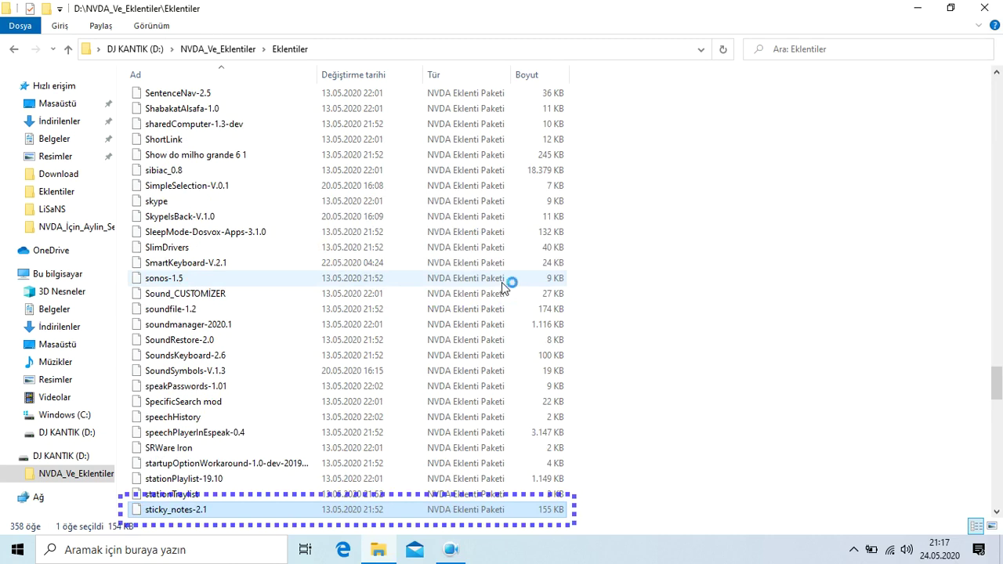
pyautogui.press('Tab')
pyautogui.press('Return')
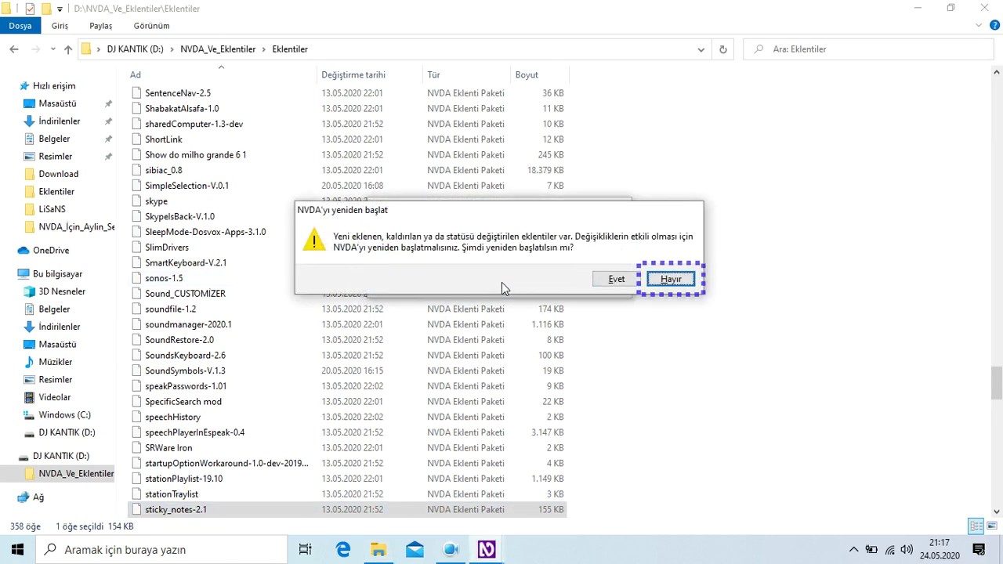
pyautogui.hotkey('shift', 'Tab')
pyautogui.press('Return')
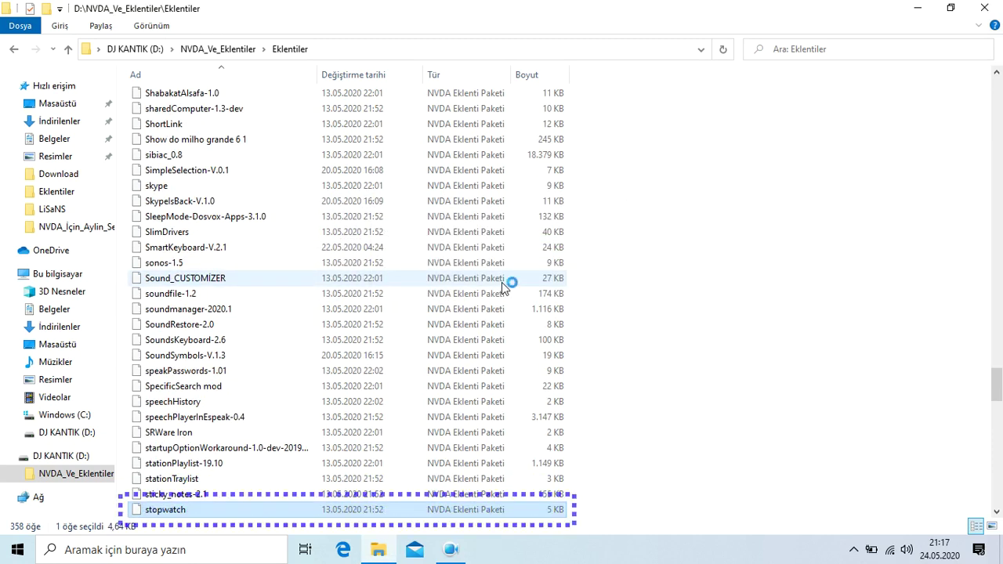
# - Install the stopwatch add-on package and answer Hayır to restarting NVDA
pyautogui.press('Return')
pyautogui.press('Tab')
pyautogui.press('Return')
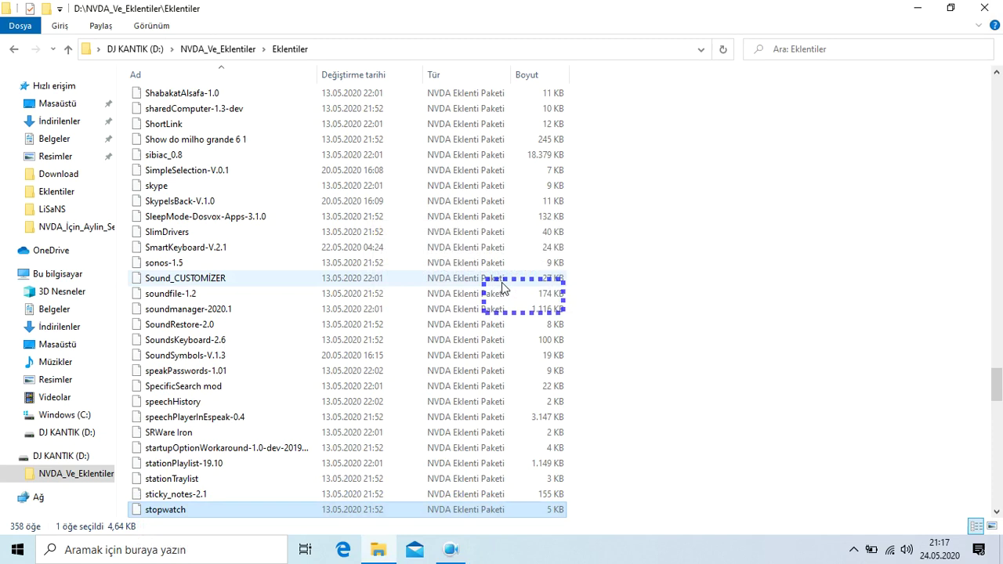
pyautogui.press('Return')
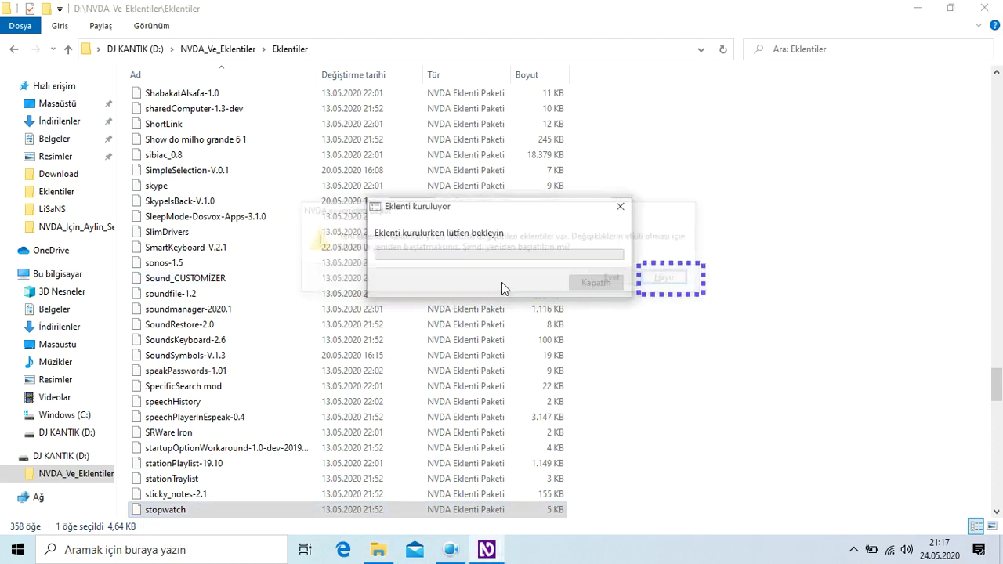
# - Install the superbrowser-0.1dev add-on package and postpone the NVDA restart
pyautogui.press('Down')
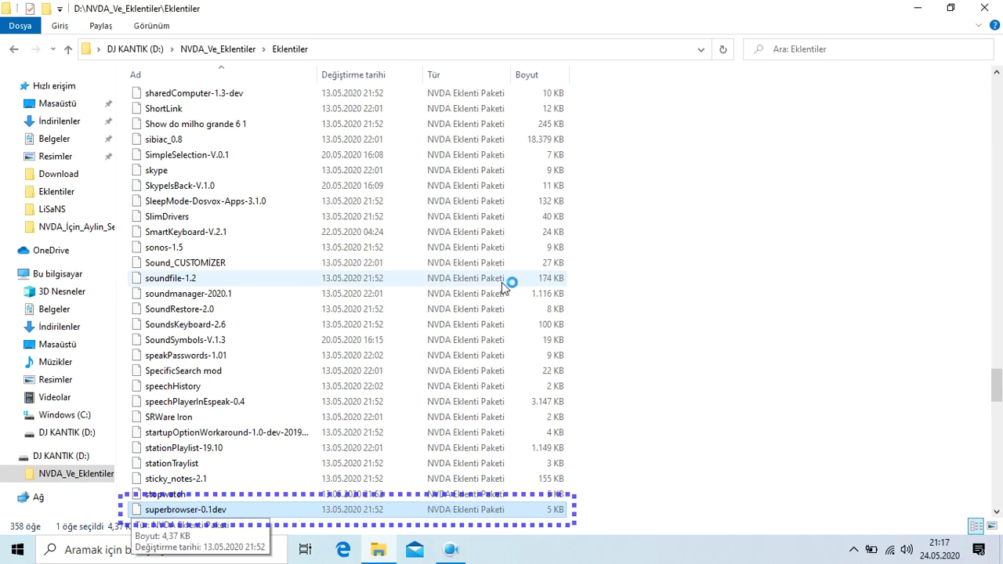
pyautogui.press('Return')
pyautogui.press('Tab')
pyautogui.press('Return')
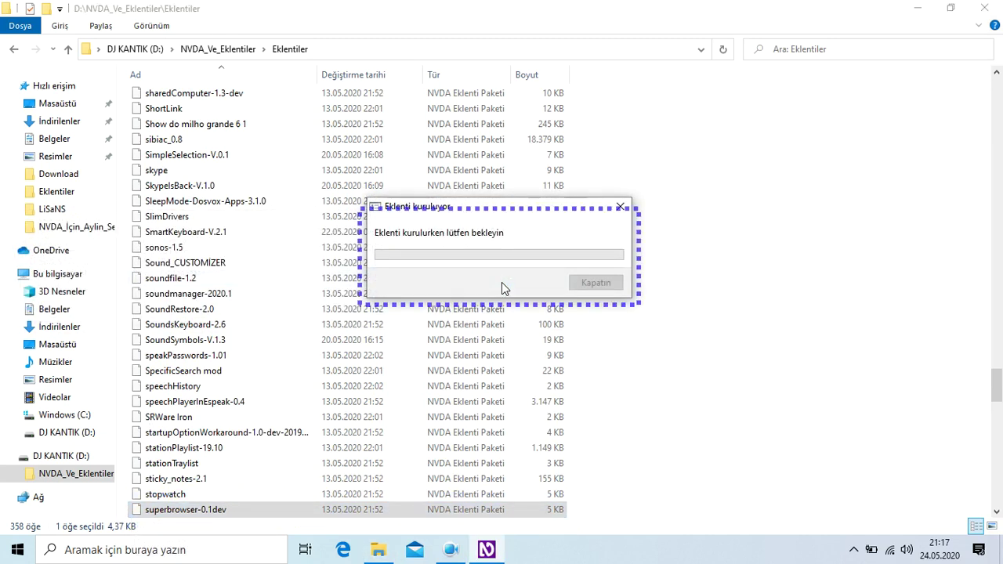
pyautogui.press('Tab')
pyautogui.press('Return')
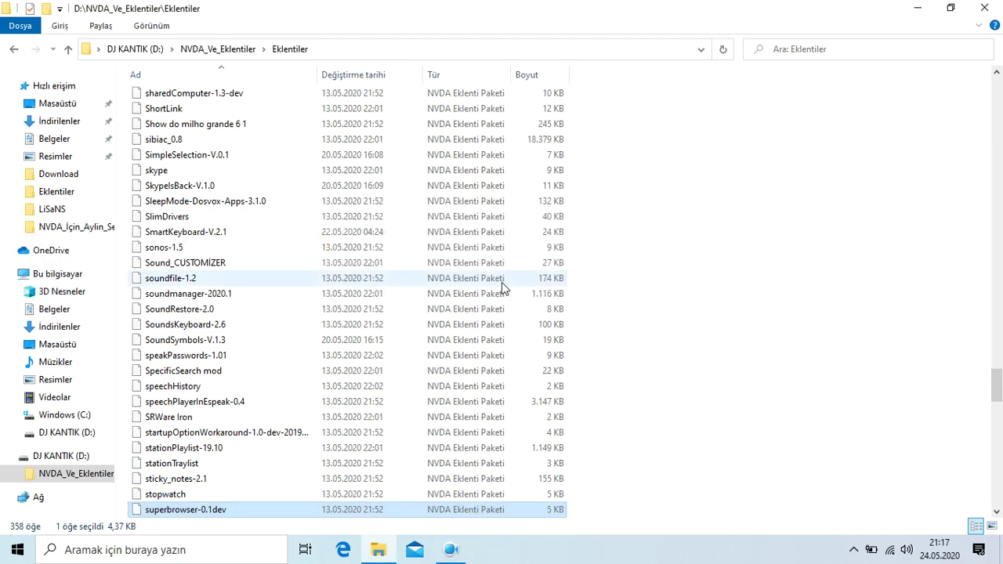
# - Install the switchSynth-1.02 add-on package without restarting NVDA
pyautogui.press('Down')
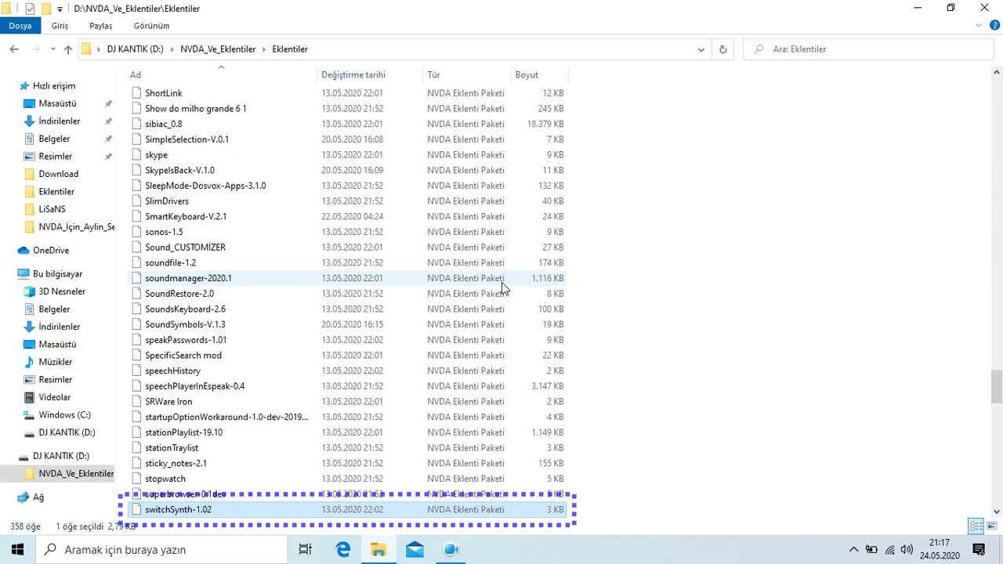
pyautogui.press('Return')
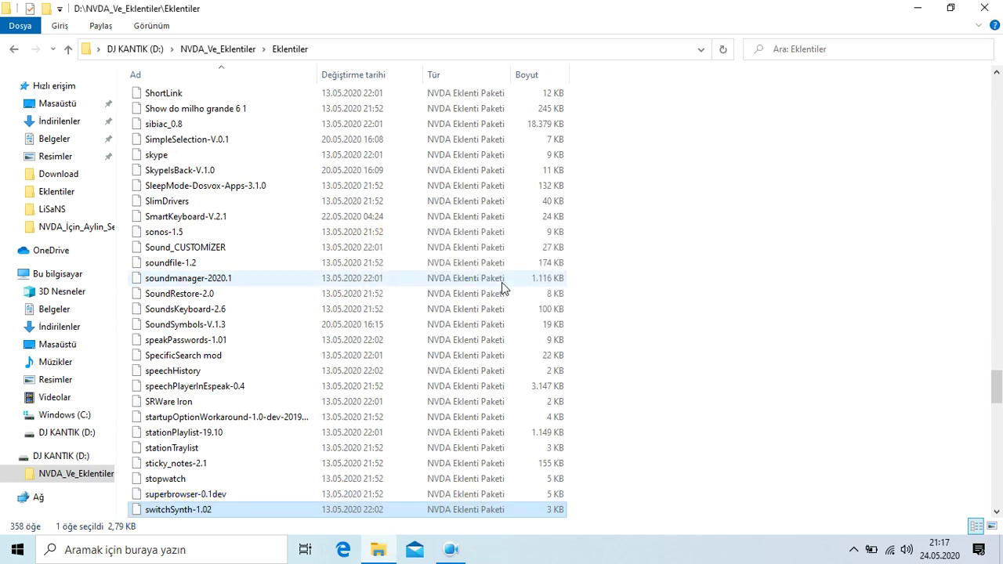
pyautogui.press('Tab')
pyautogui.press('Return')
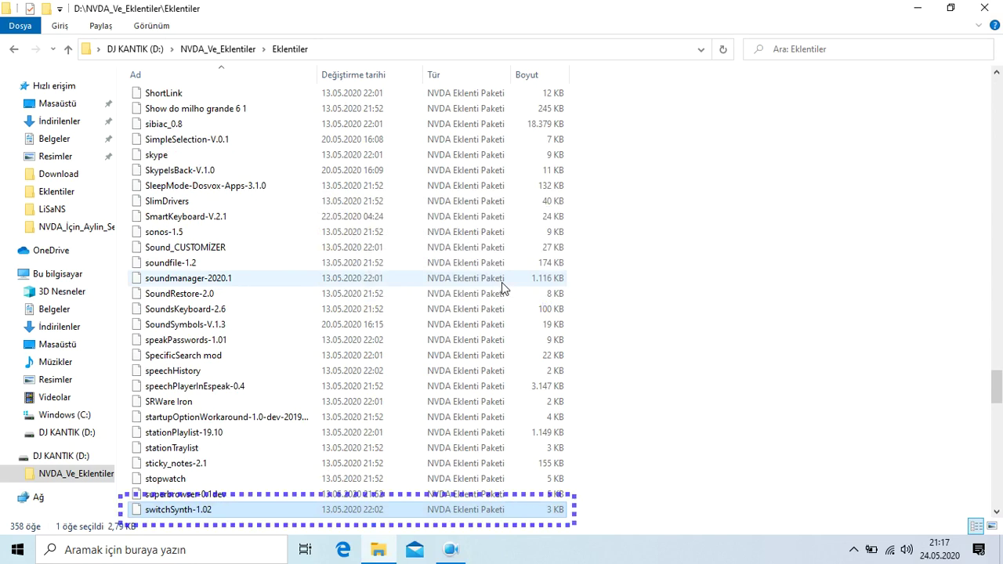
# - Install the symbolLevelBackwards-1.0 add-on package and decline the NVDA restart
pyautogui.press('Down')
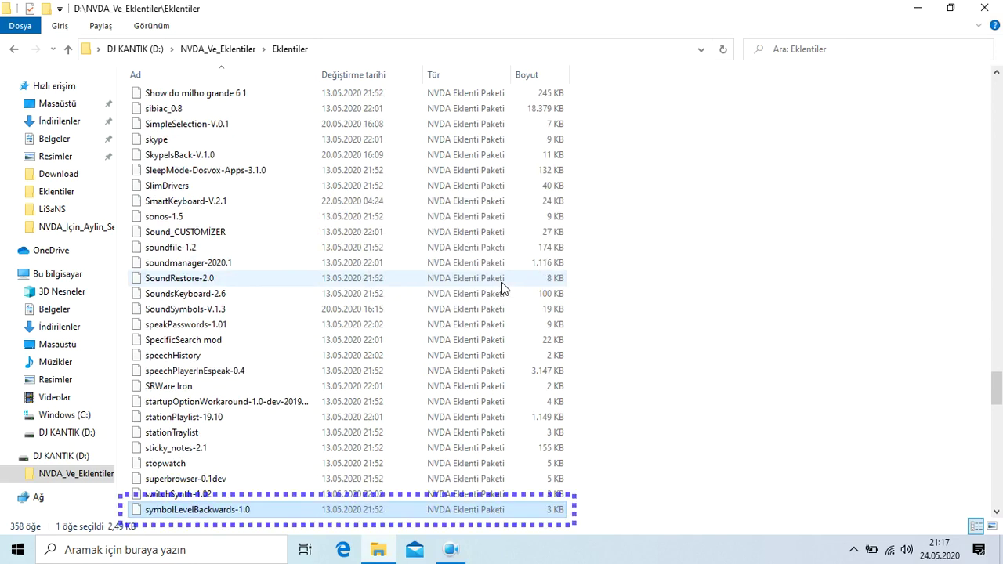
pyautogui.press('Return')
pyautogui.press('Return')
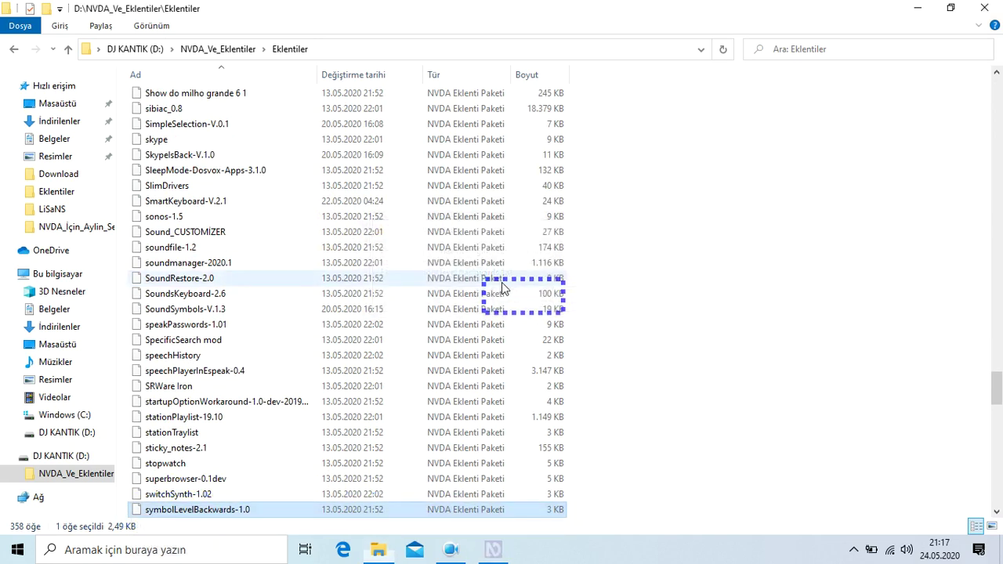
pyautogui.press('Tab')
pyautogui.press('Return')
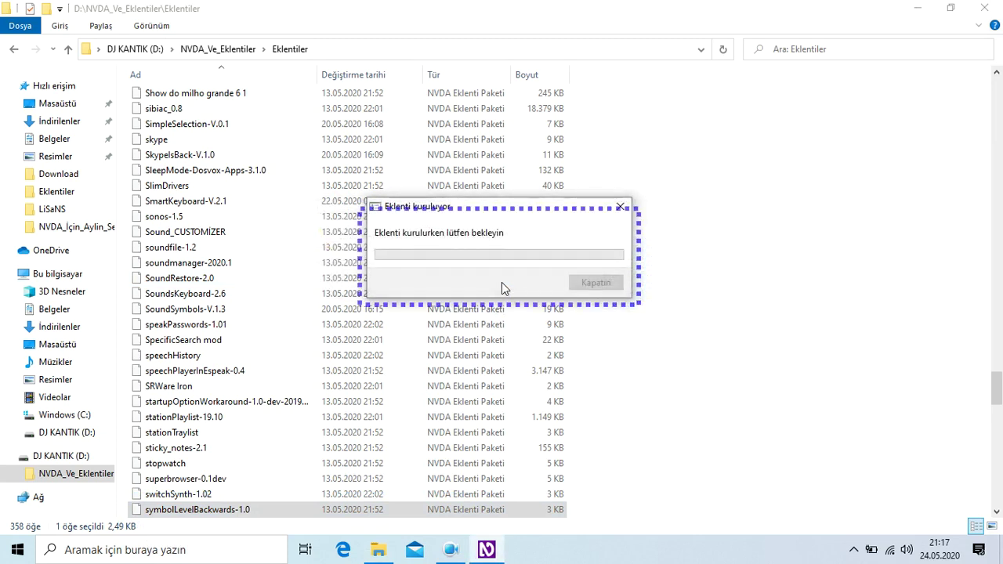
# - Install the Symbols add-on package and decline the NVDA restart
pyautogui.press('Down')
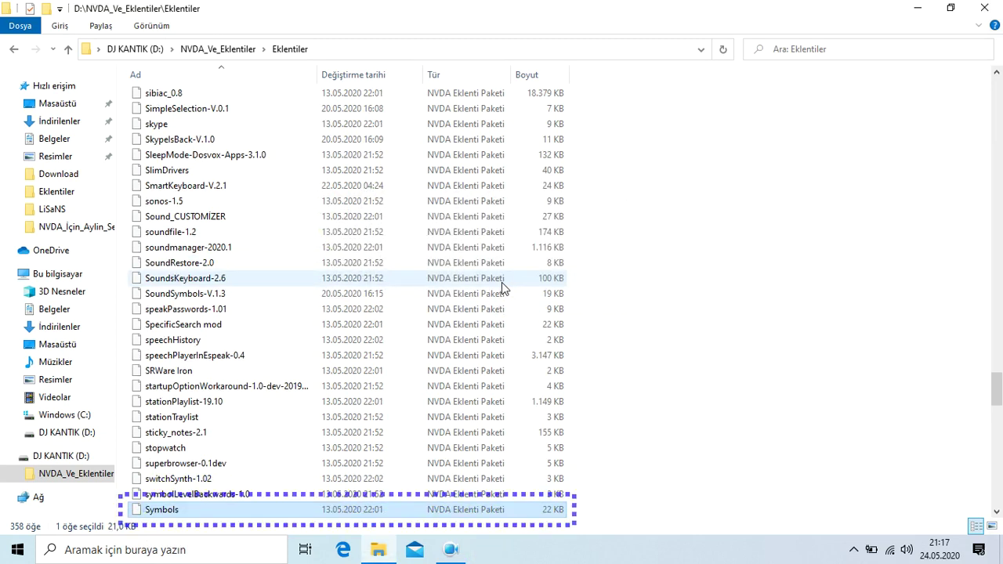
pyautogui.press('Return')
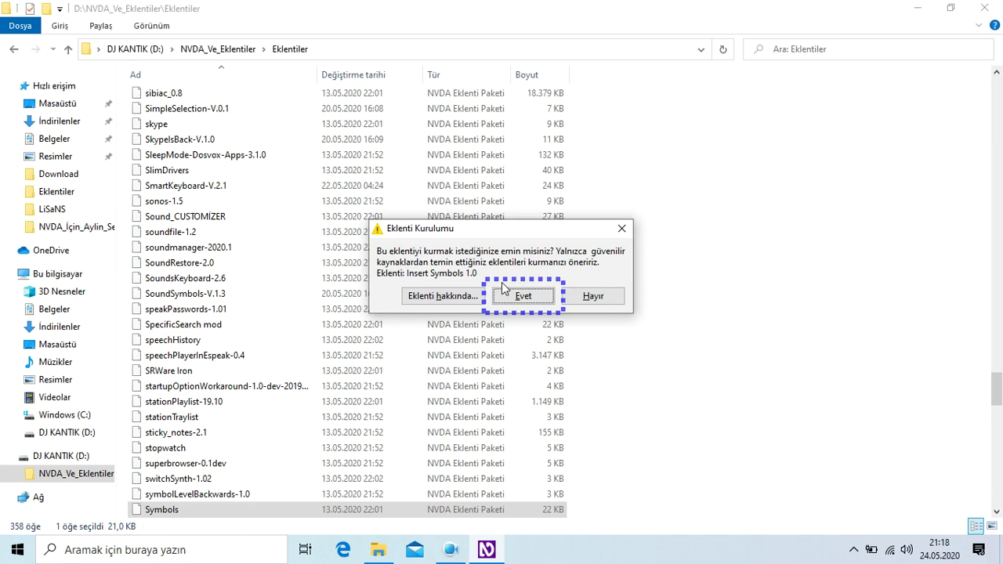
pyautogui.press('Return')
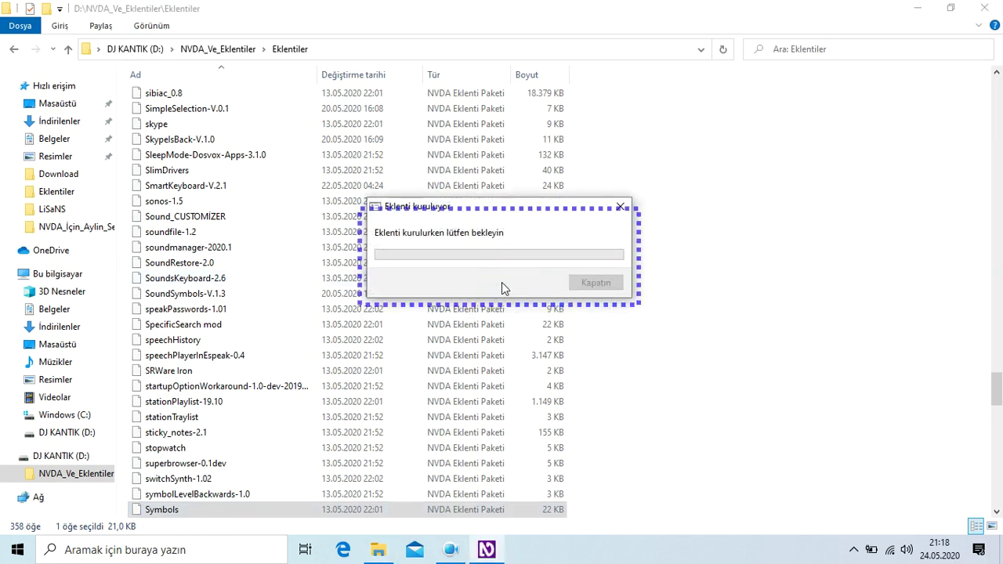
pyautogui.press('Tab')
pyautogui.press('Return')
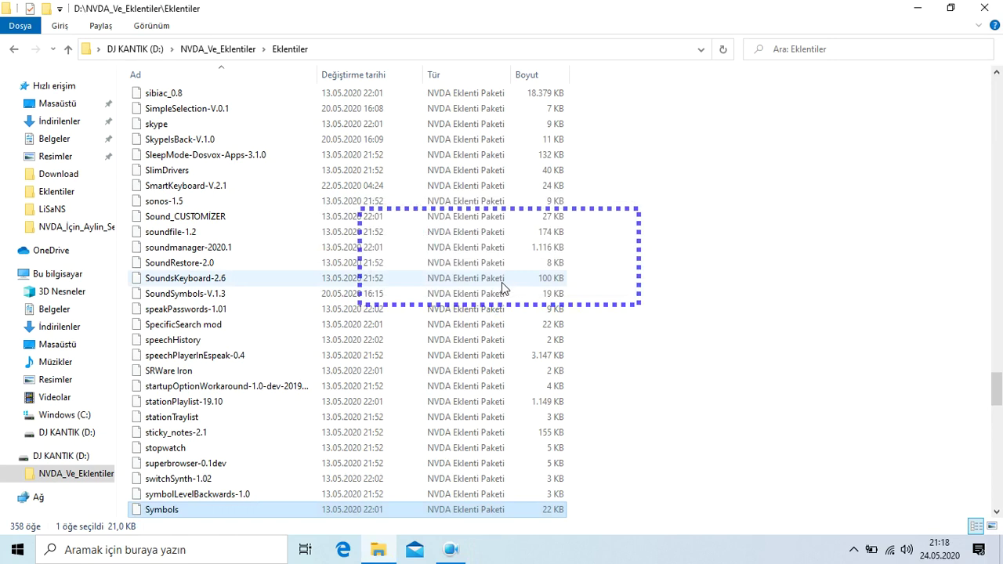
# - Install the SYNTH_Dictionary_enhancements add-on package and answer Hayır to restarting NVDA
pyautogui.press('Down')
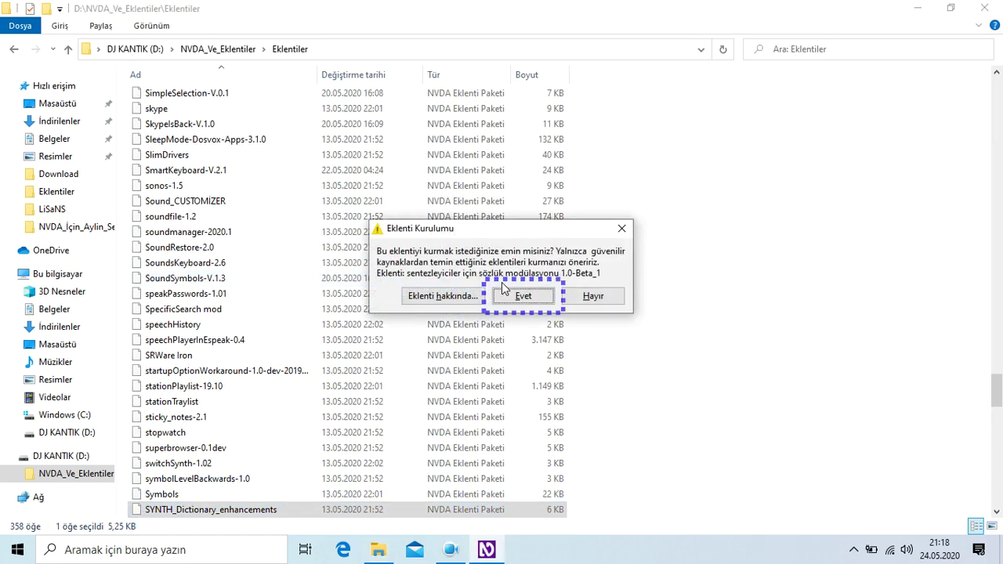
pyautogui.press('Return')
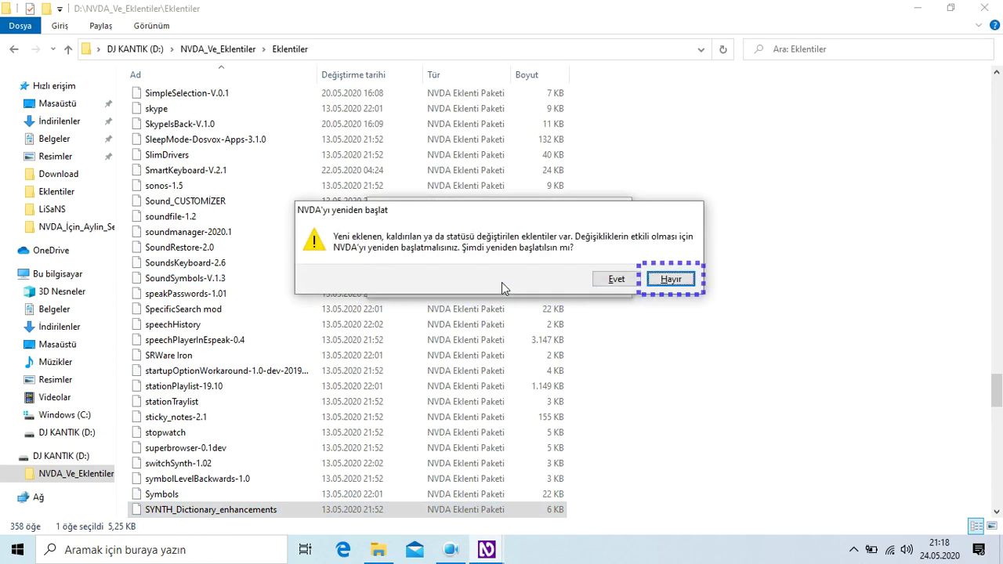
pyautogui.press('Return')
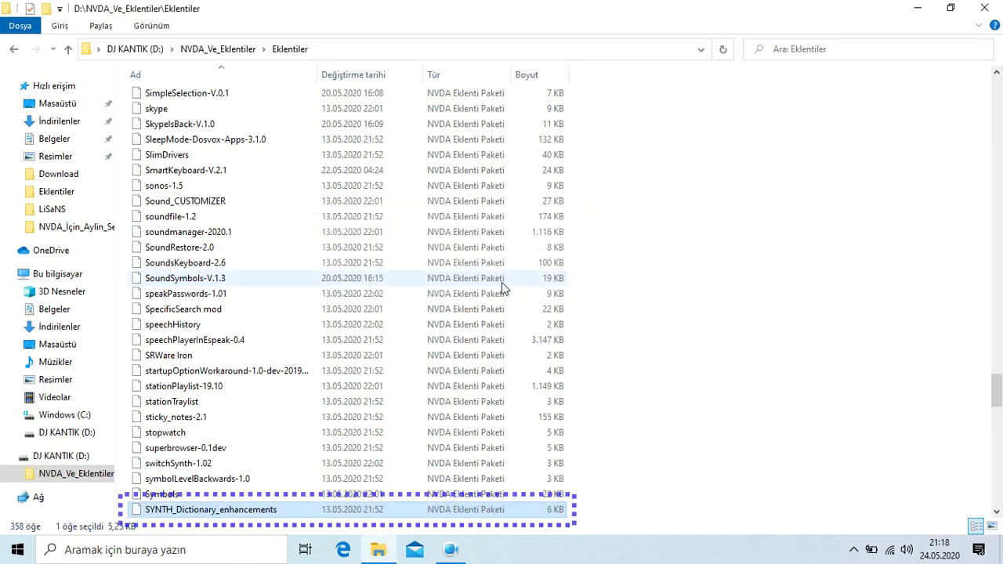
# - Install the synthRingSettingsSelector-0.6 add-on package without restarting NVDA
pyautogui.press('Down')
pyautogui.press('Down')
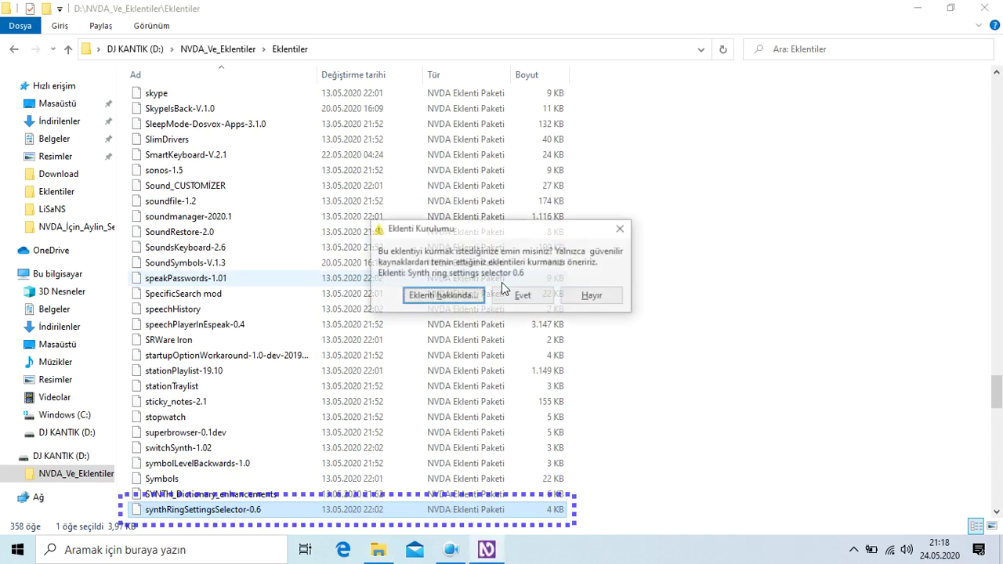
pyautogui.press('Tab')
pyautogui.press('Return')
pyautogui.press('Tab')
pyautogui.press('Return')
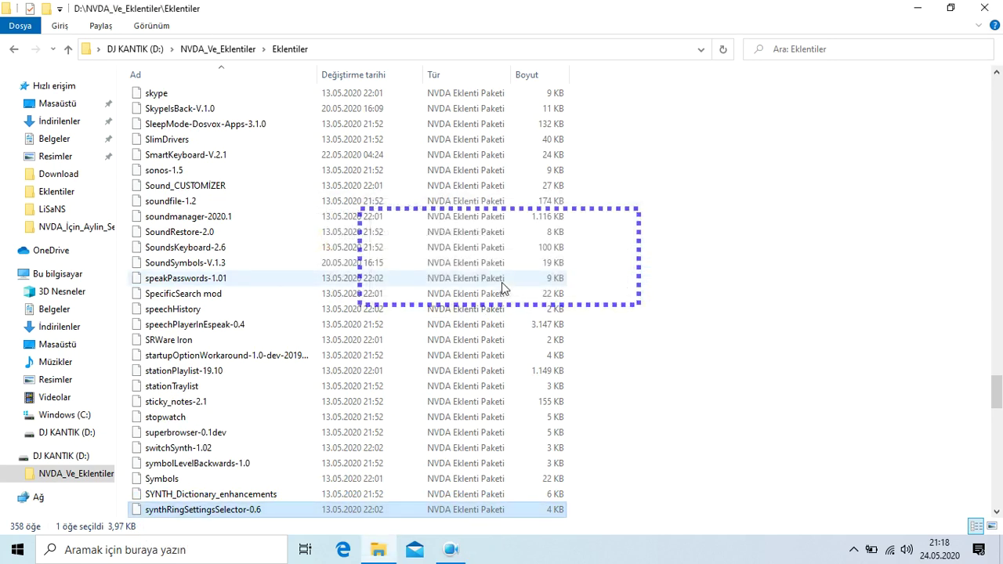
# - Install the SYSTEM_İnformation add-on package and postpone the NVDA restart
pyautogui.press('Down')
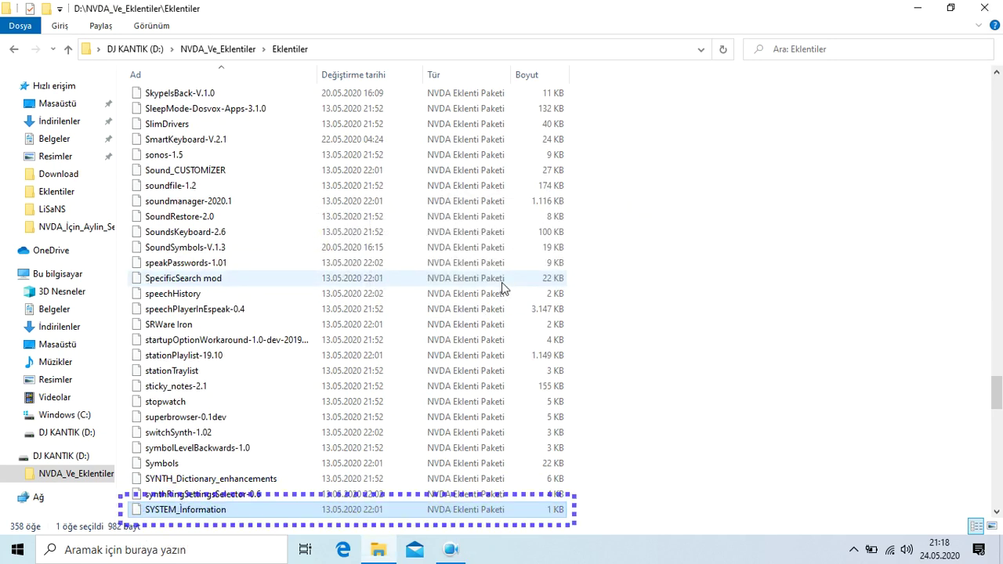
pyautogui.press('Tab')
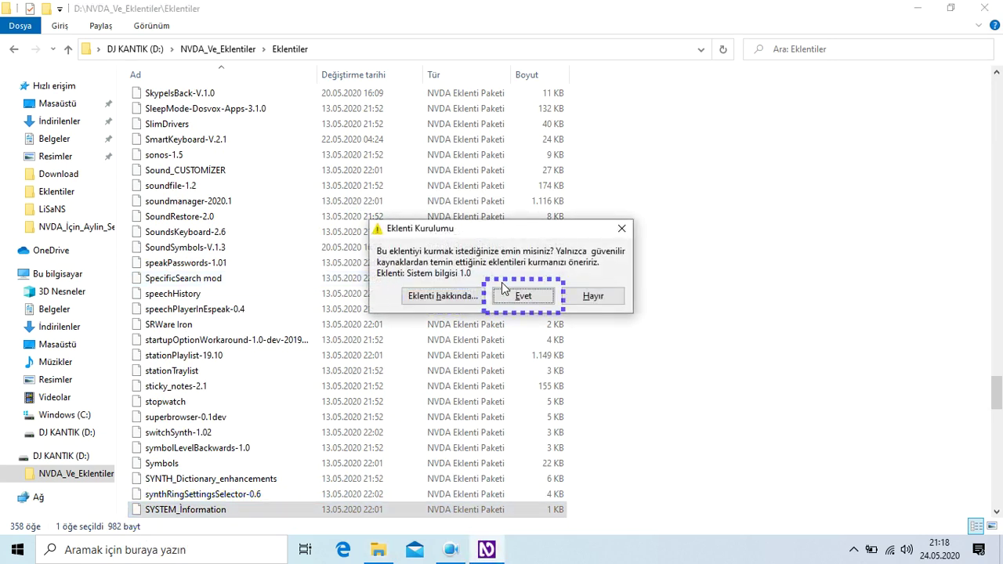
pyautogui.press('Return')
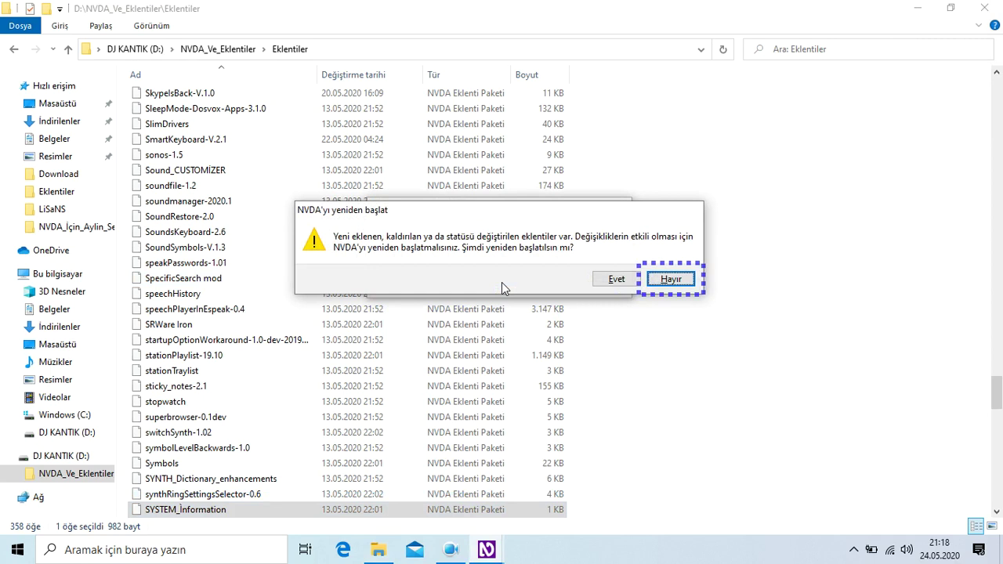
pyautogui.press('Return')
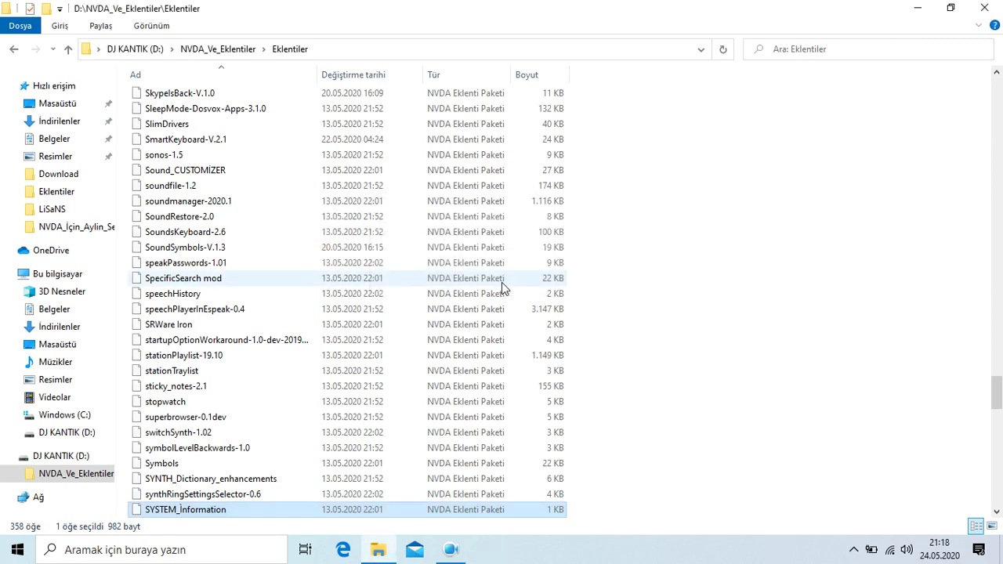
# - Install the systrayList-3.6 add-on package, declining both the donation request and the NVDA restart
pyautogui.press('Down')
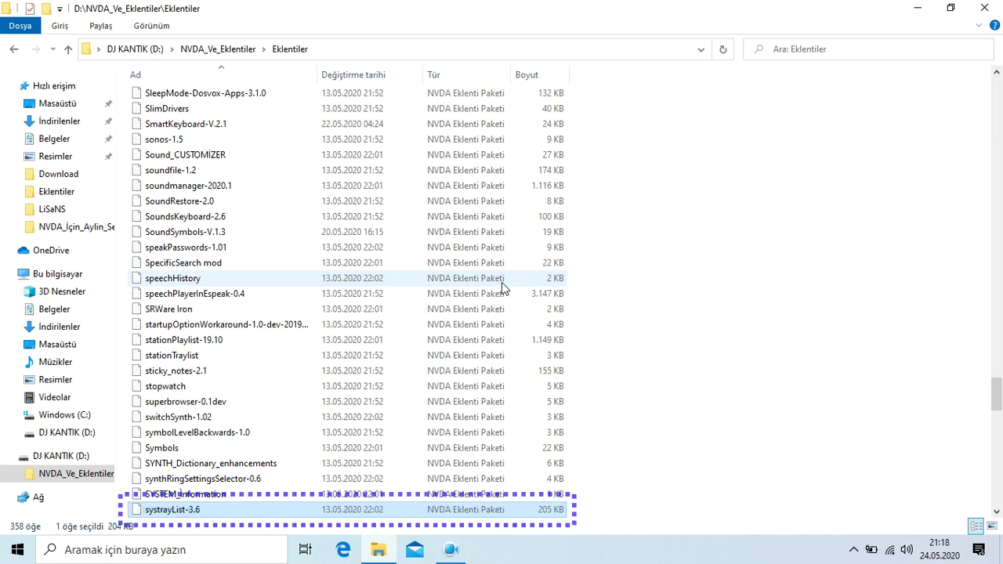
pyautogui.press('Return')
pyautogui.press('Escape')
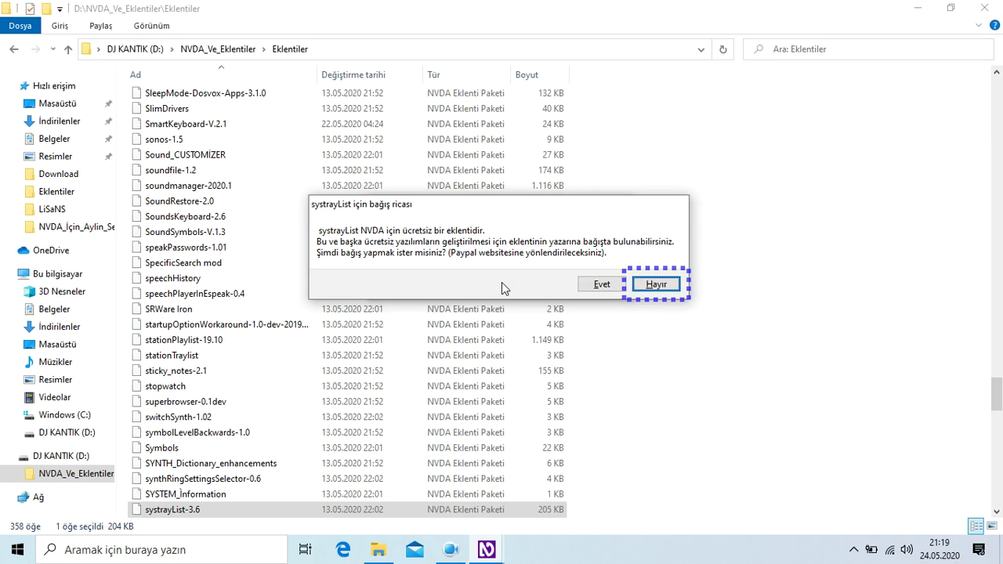
pyautogui.press('Return')
pyautogui.press('Tab')
pyautogui.press('Return')
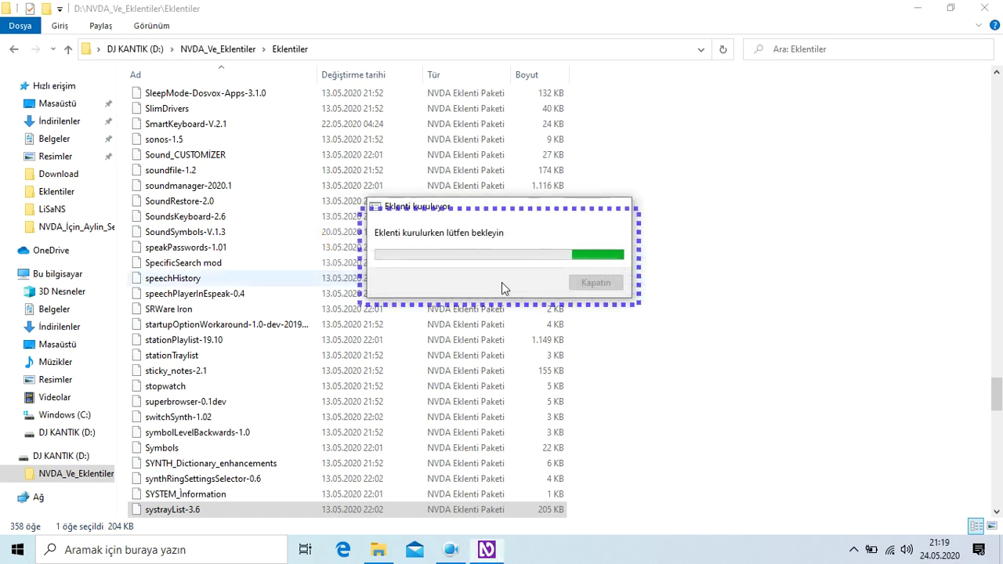
# - Install the TabReporter-V.0.1 and TapinRadio add-on packages, postponing the NVDA restart after each
pyautogui.press('Down')
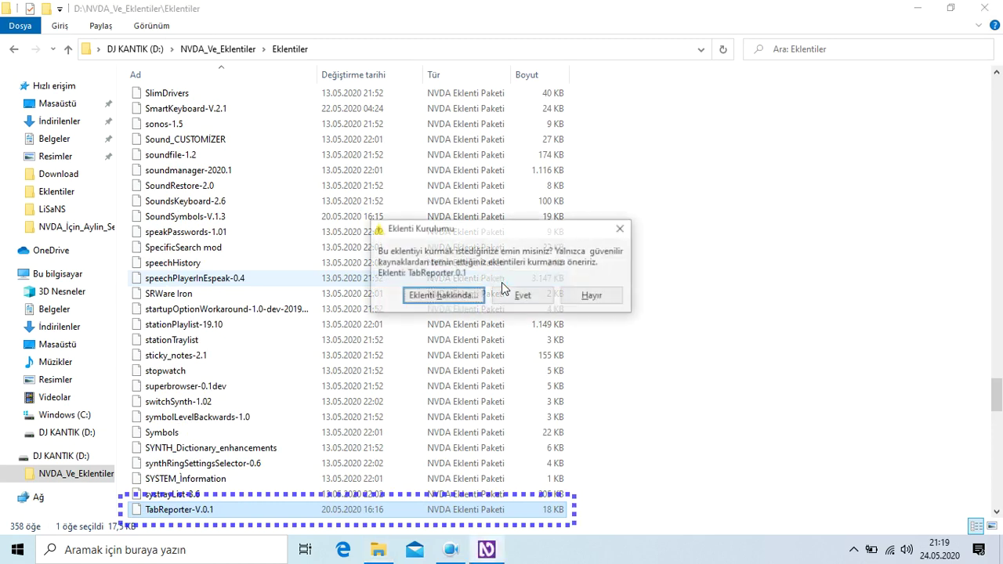
pyautogui.press('Return')
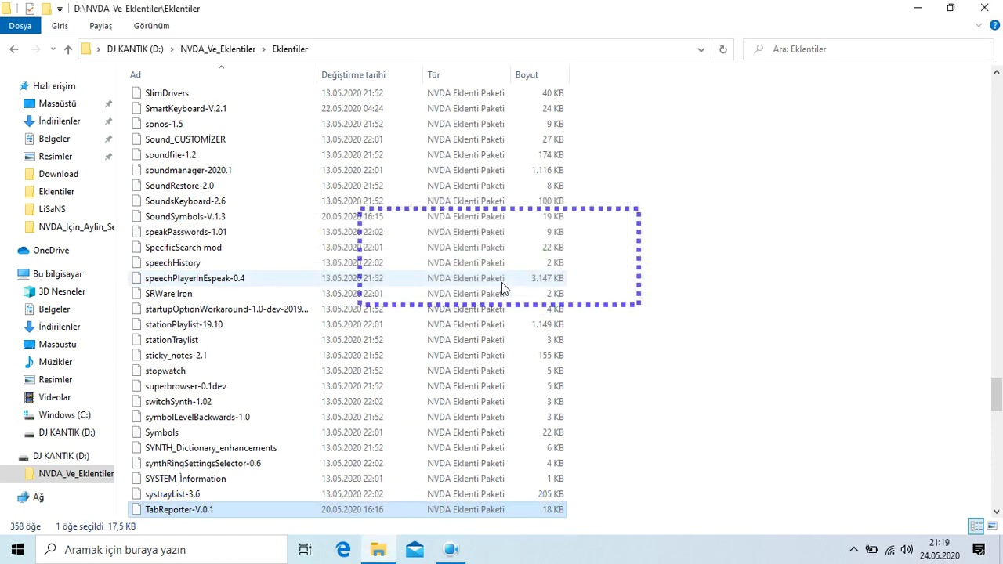
pyautogui.press('Down')
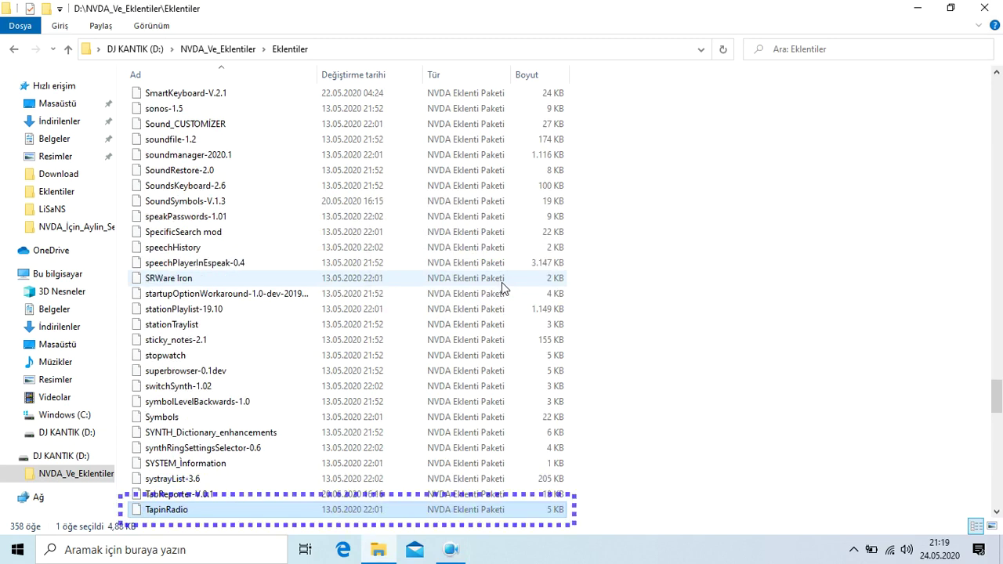
pyautogui.press('Escape')
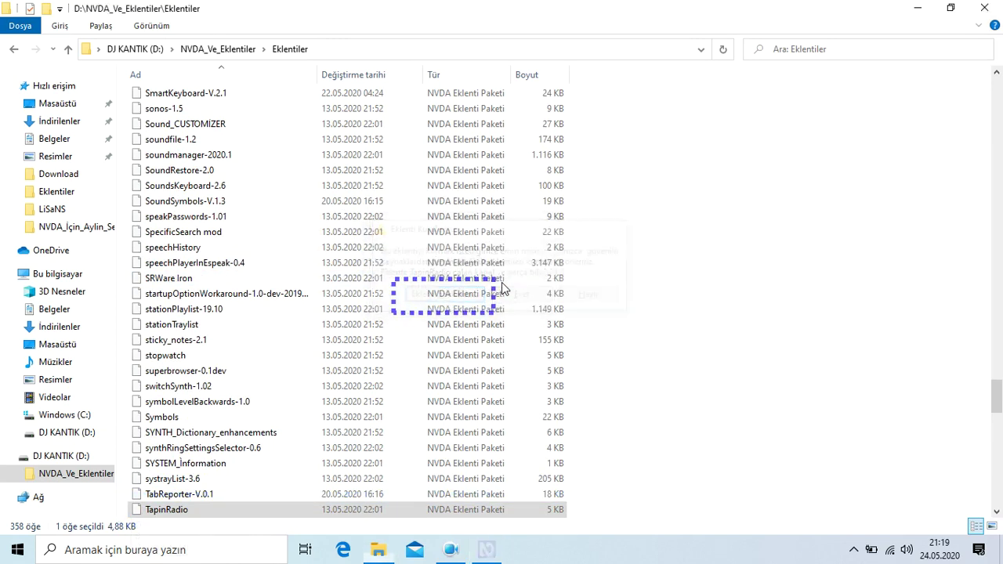
pyautogui.press('Return')
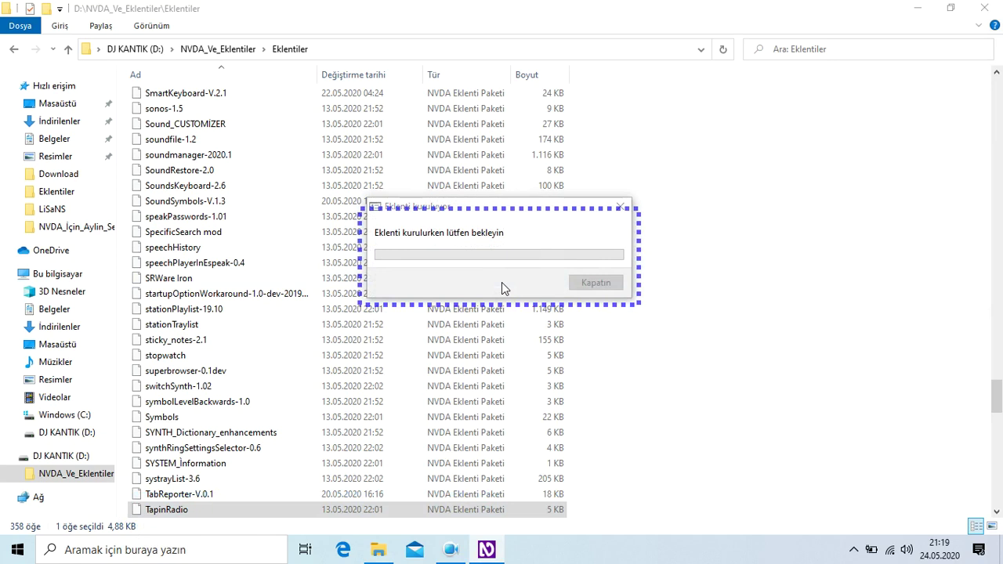
pyautogui.press('Tab')
pyautogui.press('Return')
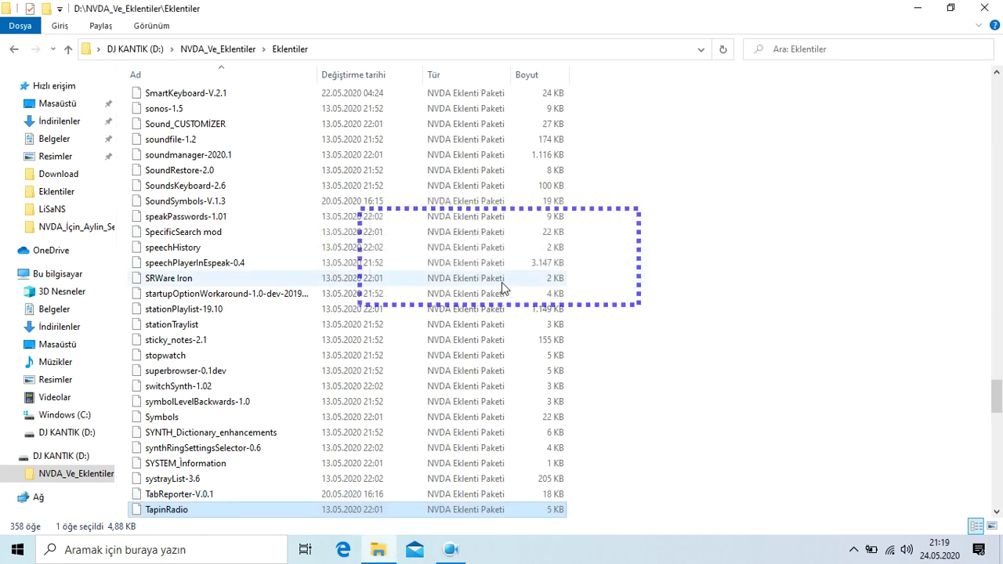
# - Install the TapinStatus add-on package and answer Hayır to restarting NVDA
pyautogui.press('Down')
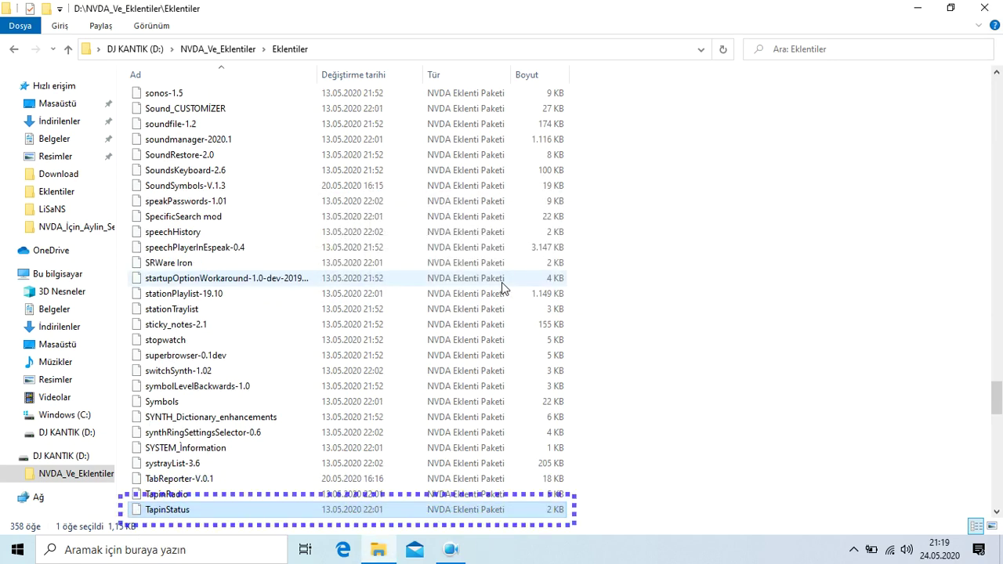
pyautogui.press('Return')
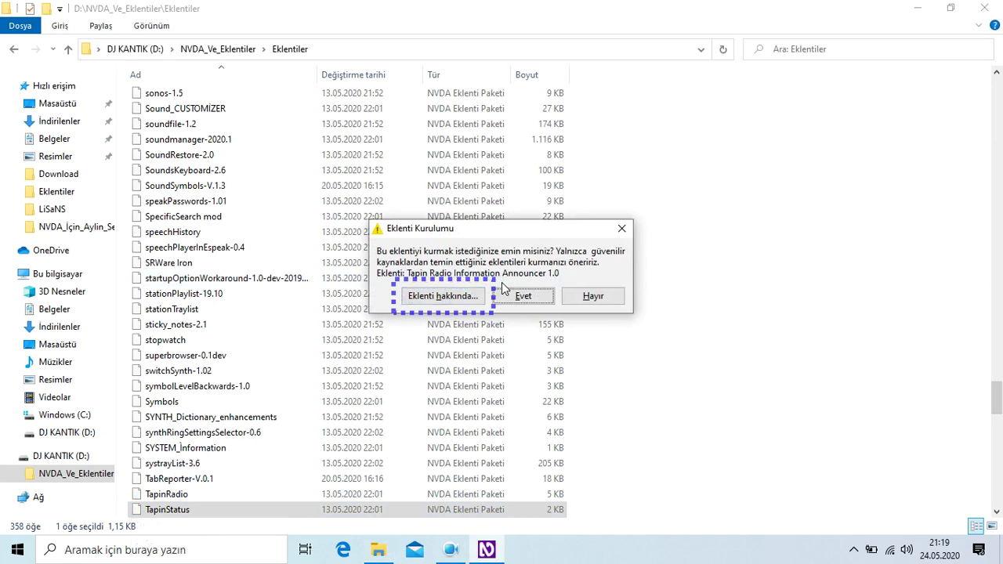
pyautogui.press('Tab')
pyautogui.press('Return')
pyautogui.press('Tab')
pyautogui.press('Return')
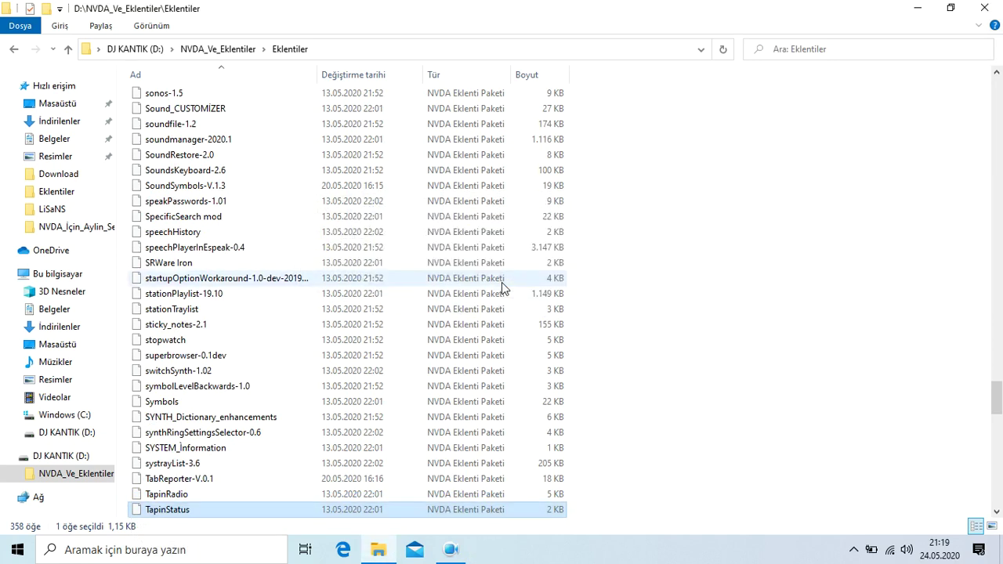
# - Install the teamspeak add-on package without restarting NVDA
pyautogui.press('Down')
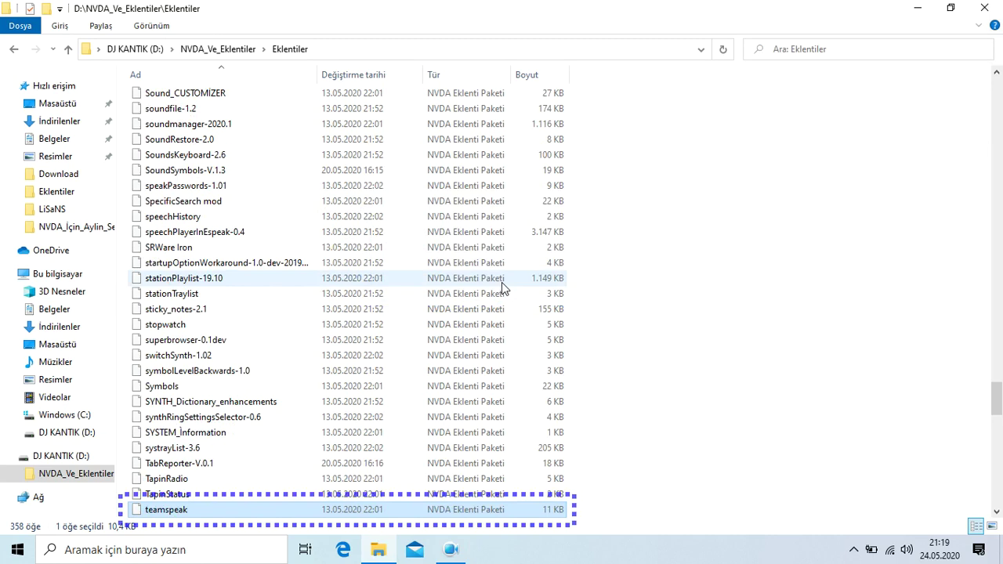
pyautogui.press('Return')
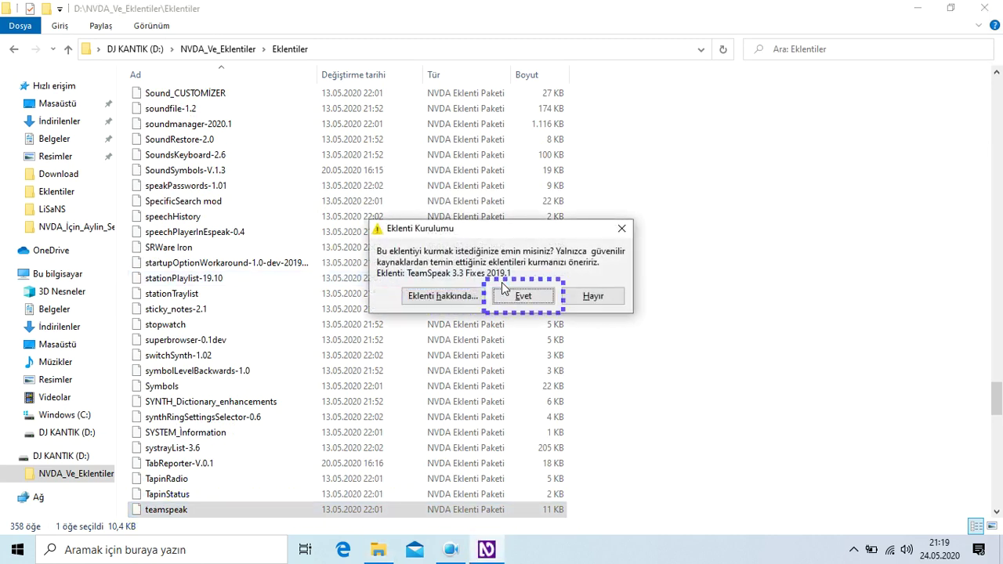
pyautogui.press('Return')
pyautogui.press('Return')
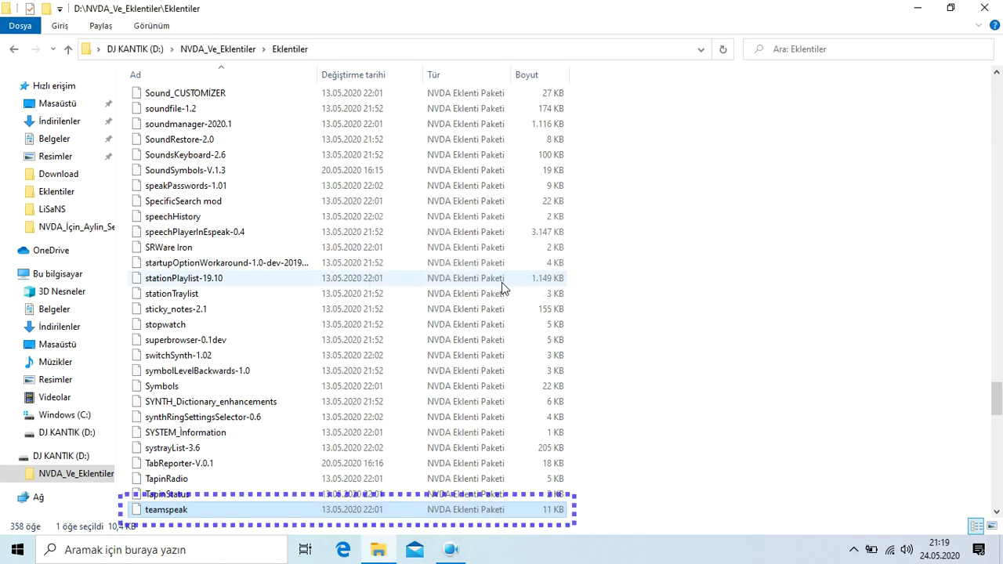
# - Install the TeamTalk Classic add-on package and decline the NVDA restart
pyautogui.press('Down')
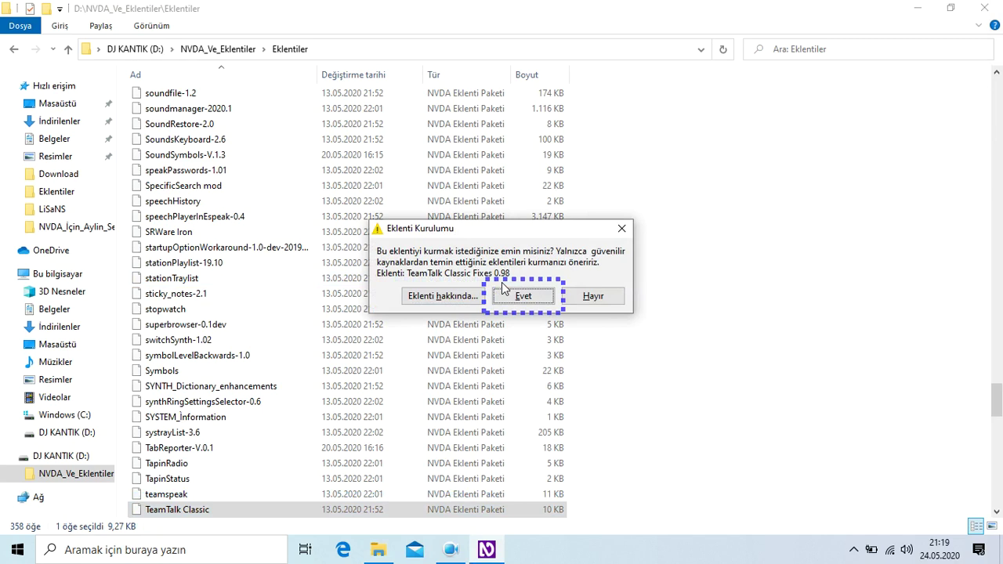
pyautogui.press('Return')
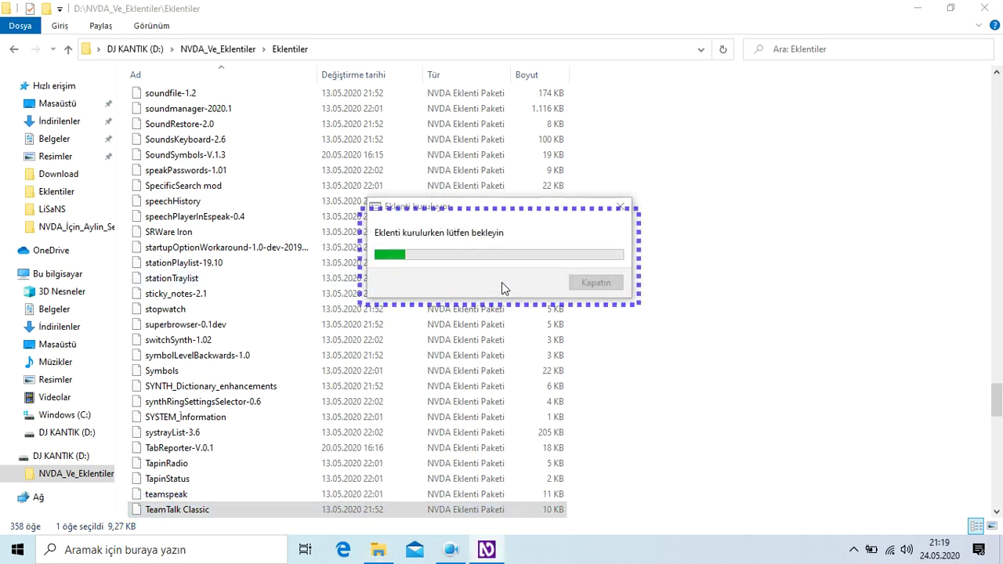
pyautogui.press('Tab')
pyautogui.press('Return')
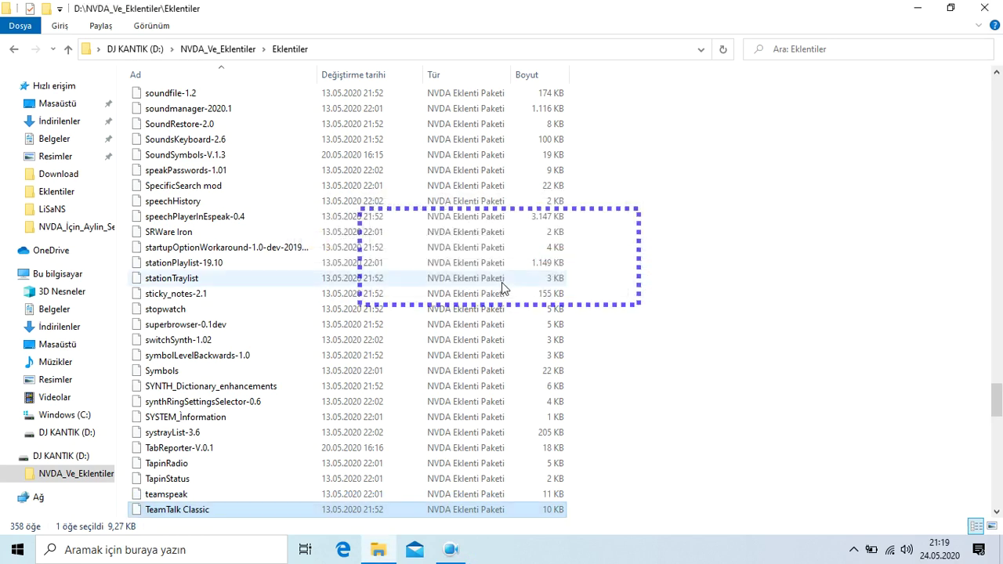
# - Install the TerminalApi-V.2.0 add-on package and answer Hayır to restarting NVDA
pyautogui.press('Down')
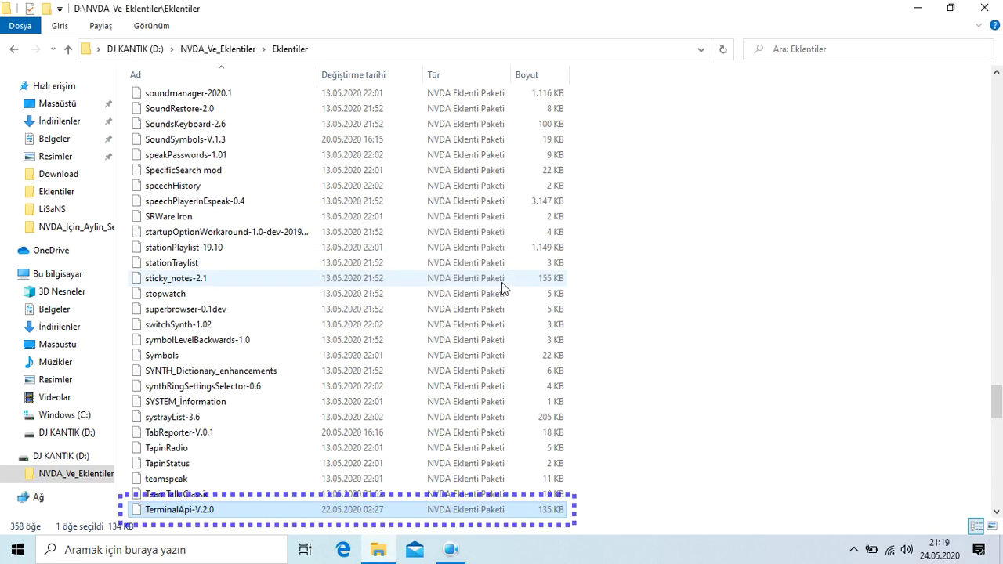
pyautogui.press('Return')
pyautogui.press('Escape')
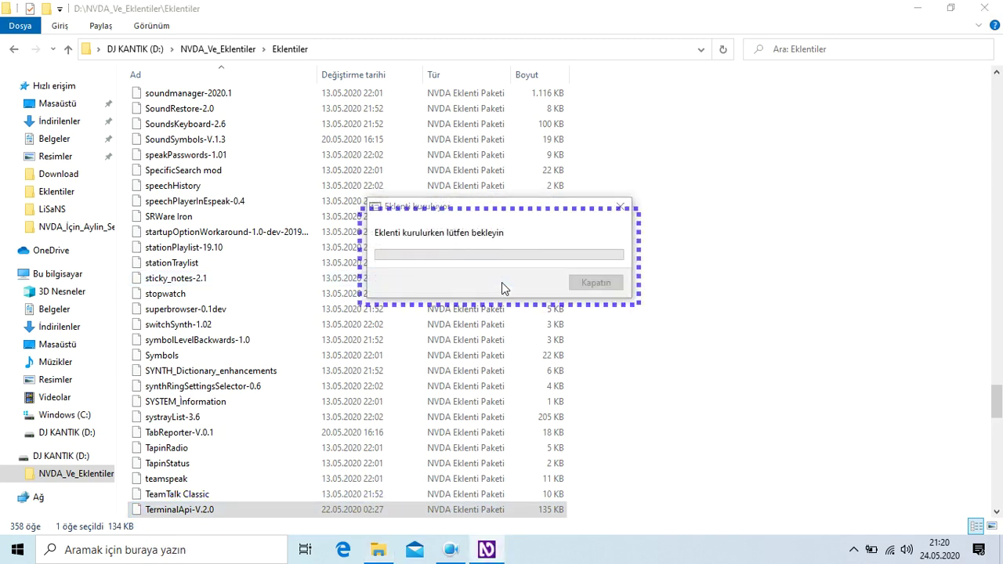
pyautogui.press('Tab')
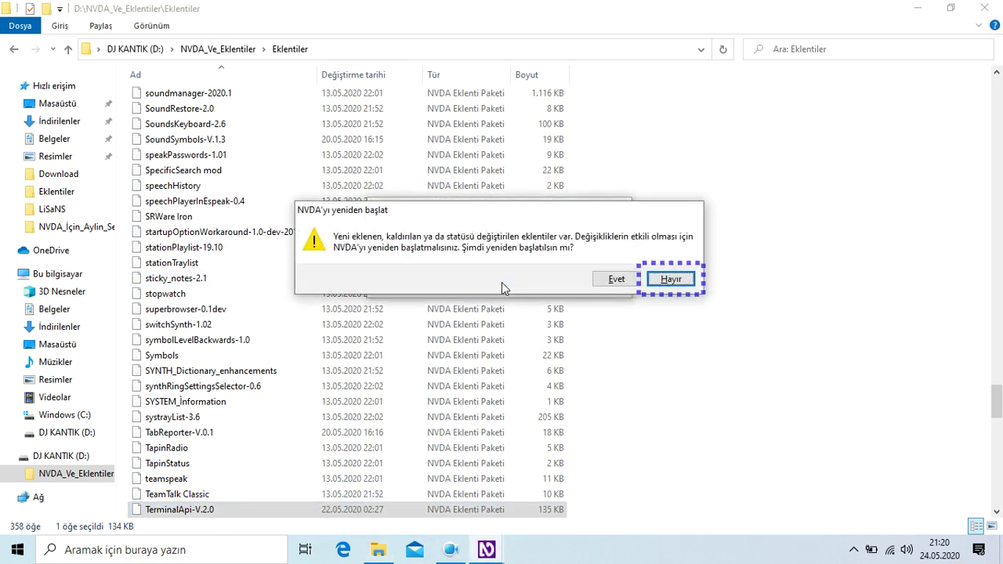
pyautogui.press('Return')
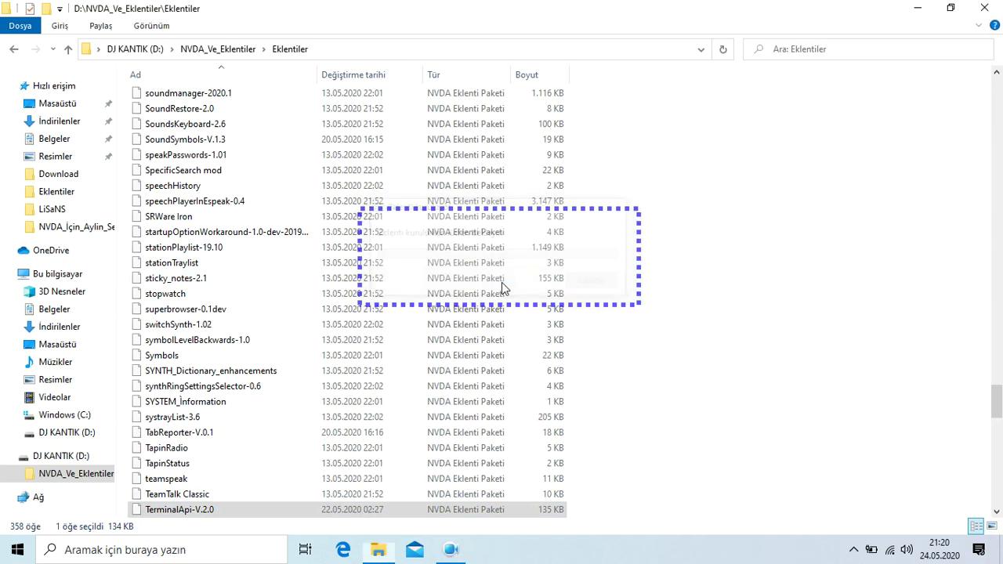
# - Install the textInformation-1.0 add-on package and decline restarting NVDA
pyautogui.press('Down')
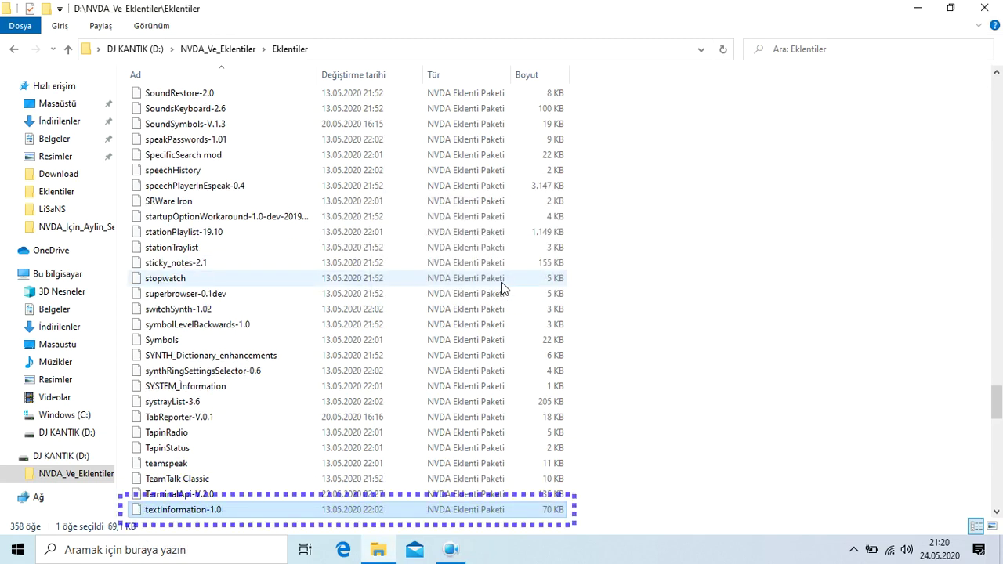
pyautogui.press('Return')
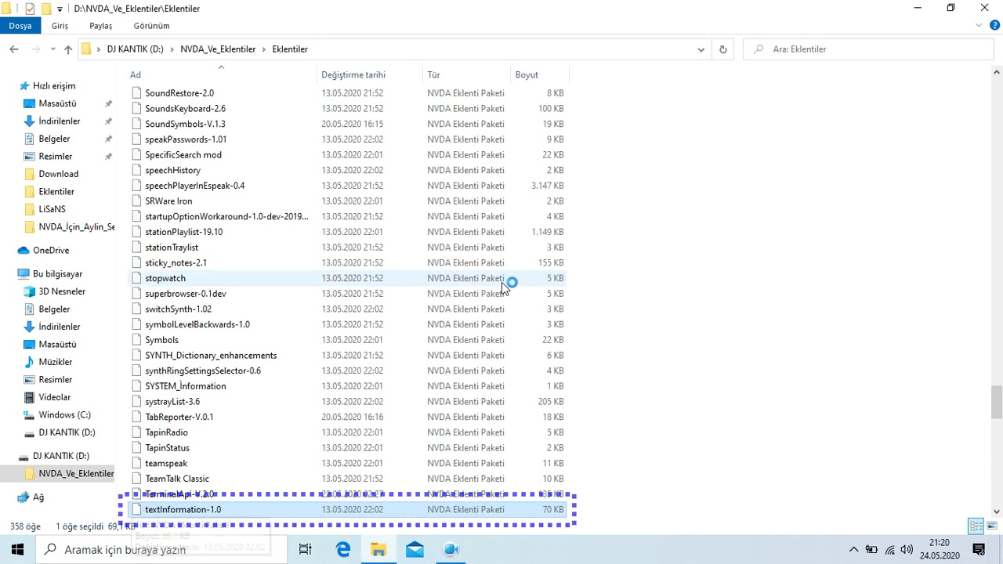
pyautogui.press('Return')
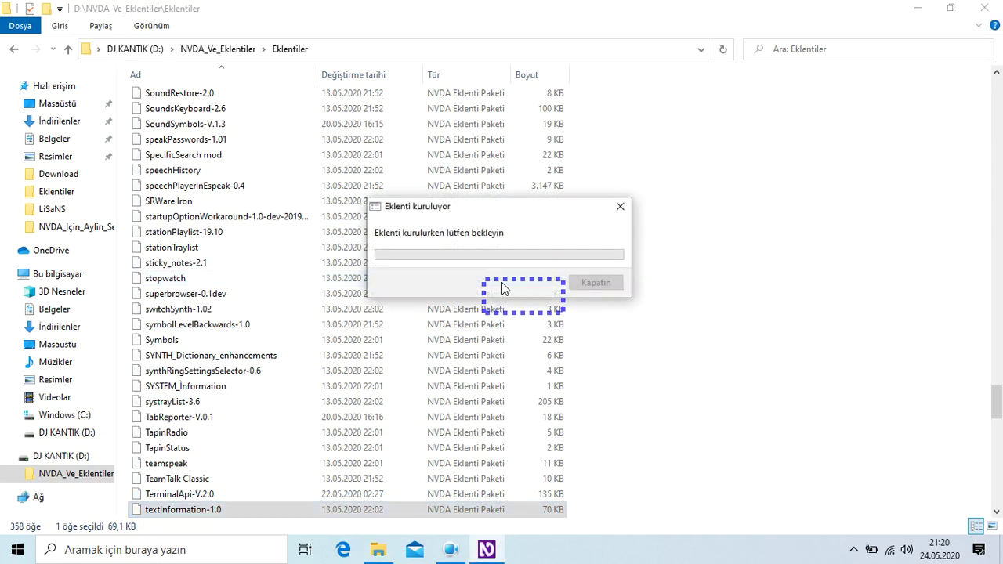
pyautogui.press('Return')
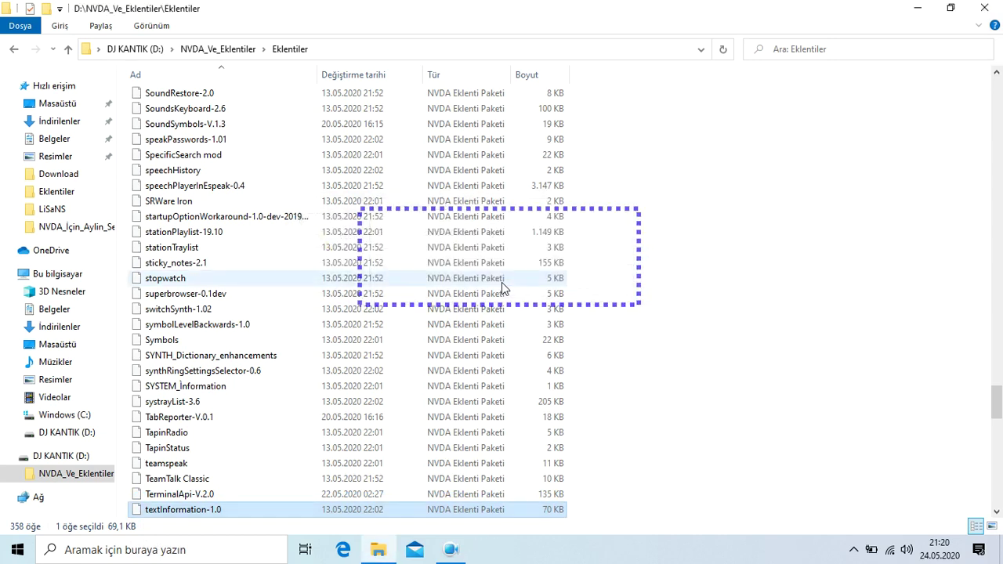
# - Install the textnav-1.2 add-on package without restarting NVDA
pyautogui.press('Down')
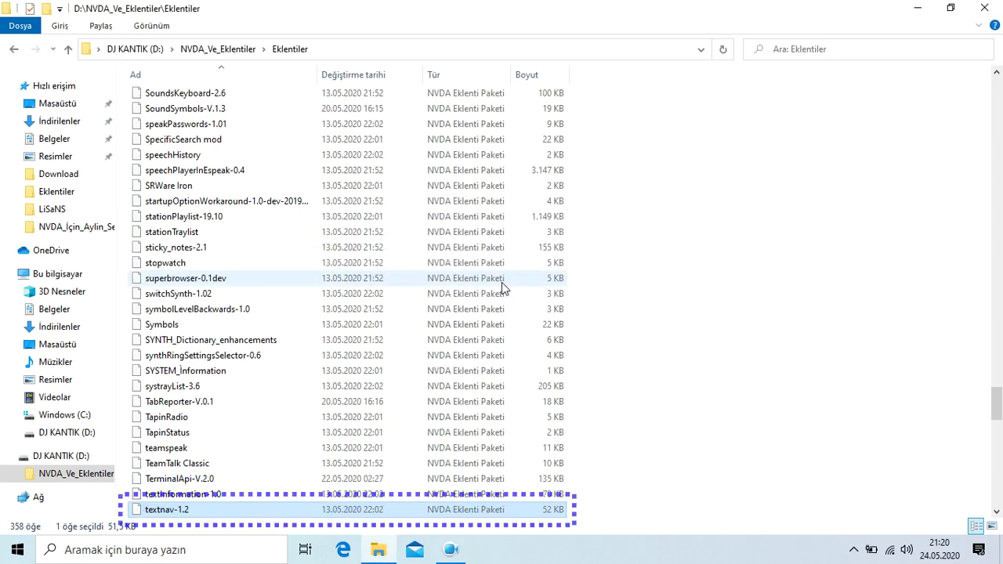
pyautogui.press('Return')
pyautogui.press('Return')
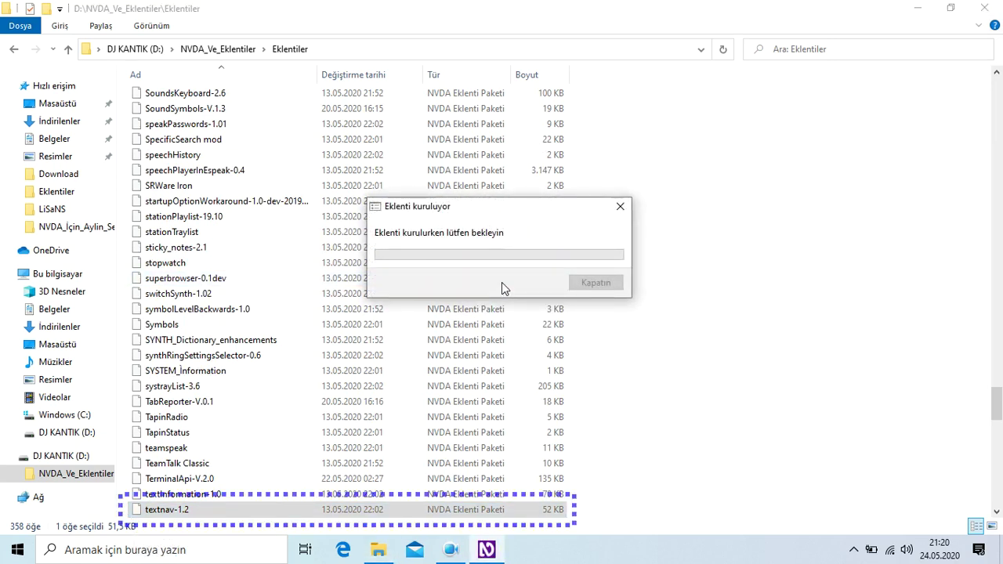
pyautogui.press('Tab')
pyautogui.press('Return')
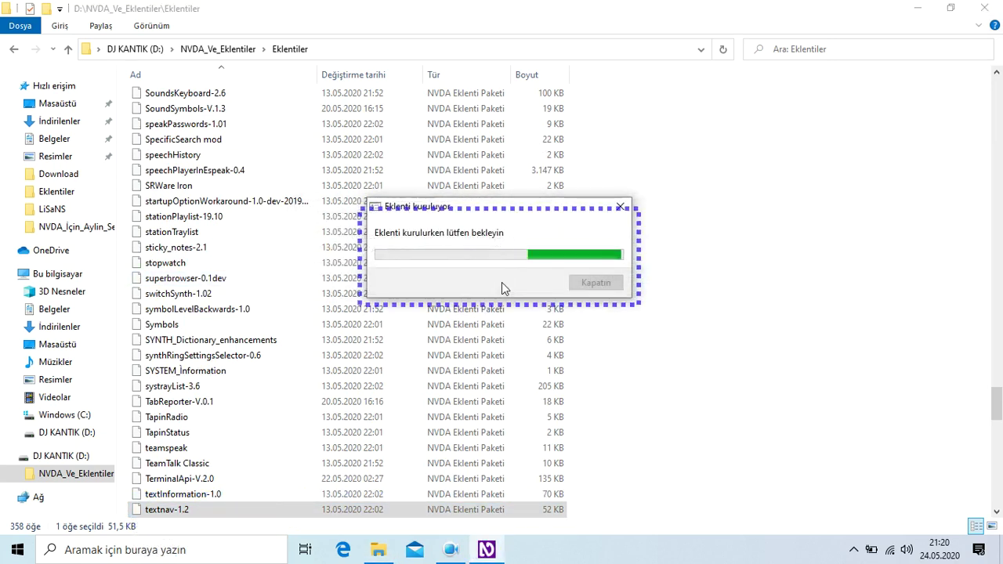
# - Open the TextRestore-V.2.0 add-on package for installation
pyautogui.press('Down')
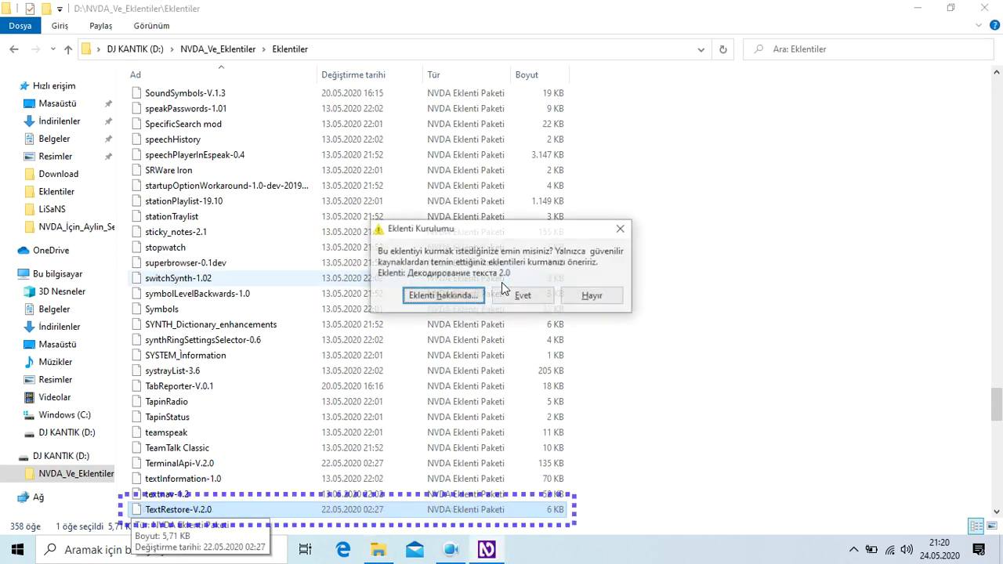
# - Confirm installing the TextRestore-V.2.0 add-on, declining both the donation request and the NVDA restart
pyautogui.press('Tab')
pyautogui.press('Return')
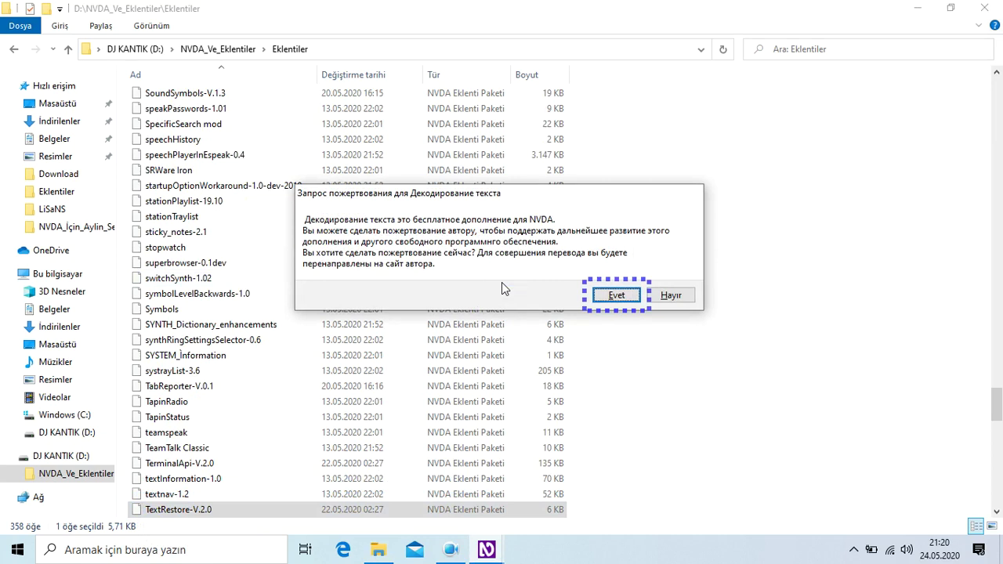
pyautogui.press('Tab')
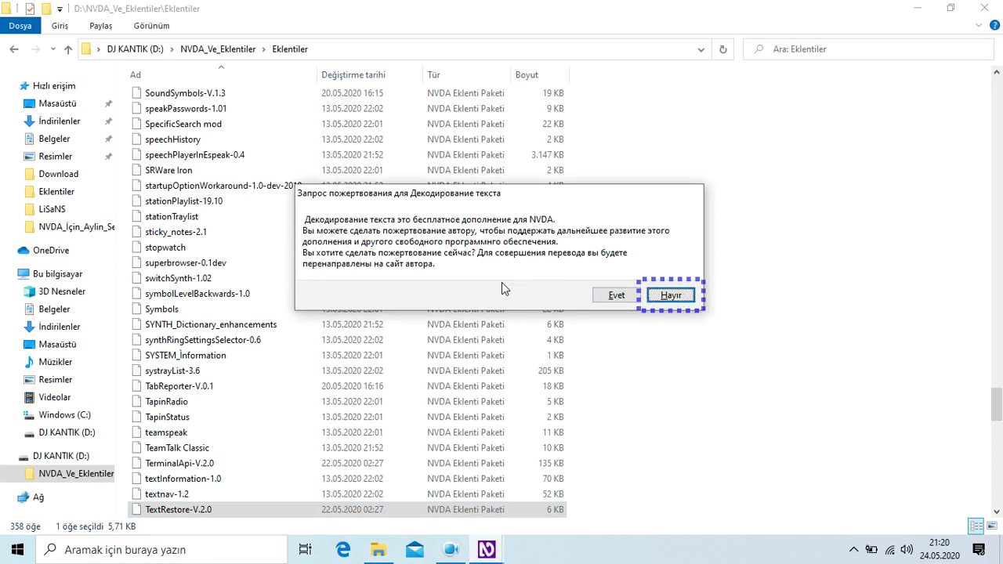
pyautogui.press('Return')
pyautogui.press('Return')
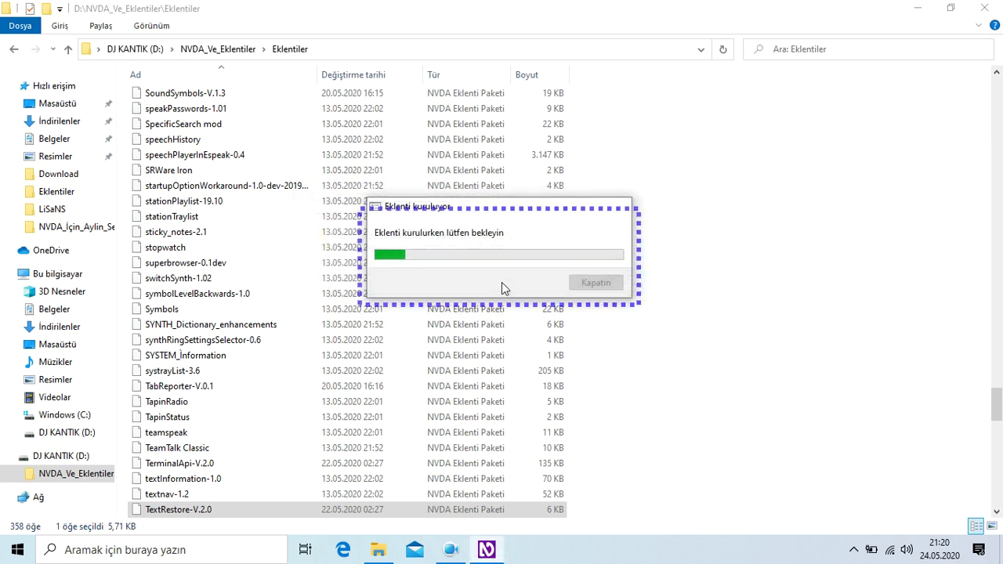
# - Install the TheBat-V.2019.08.19 add-on package from the Eklentiler folder without restarting NVDA
pyautogui.press('Down')
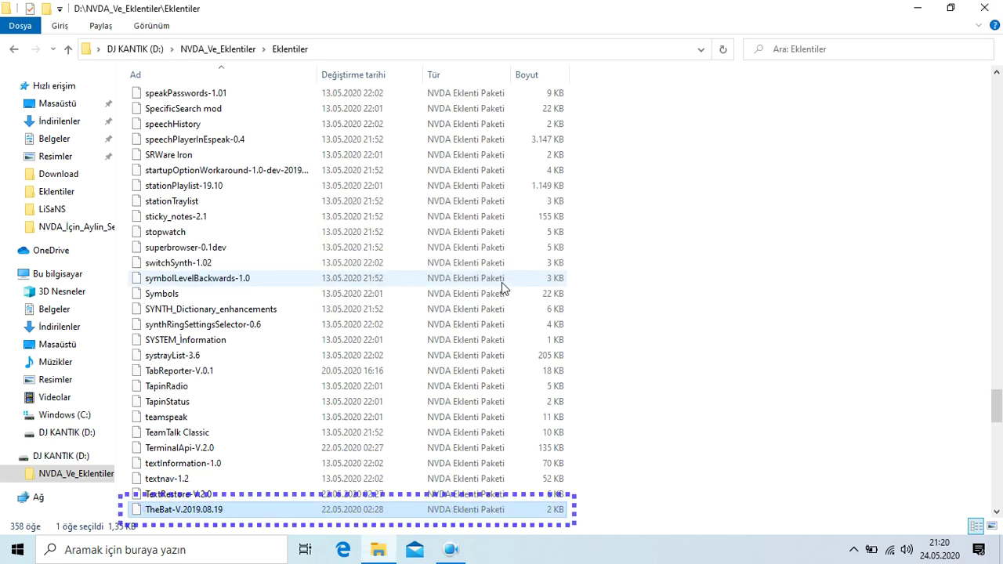
pyautogui.press('Return')
pyautogui.press('Return')
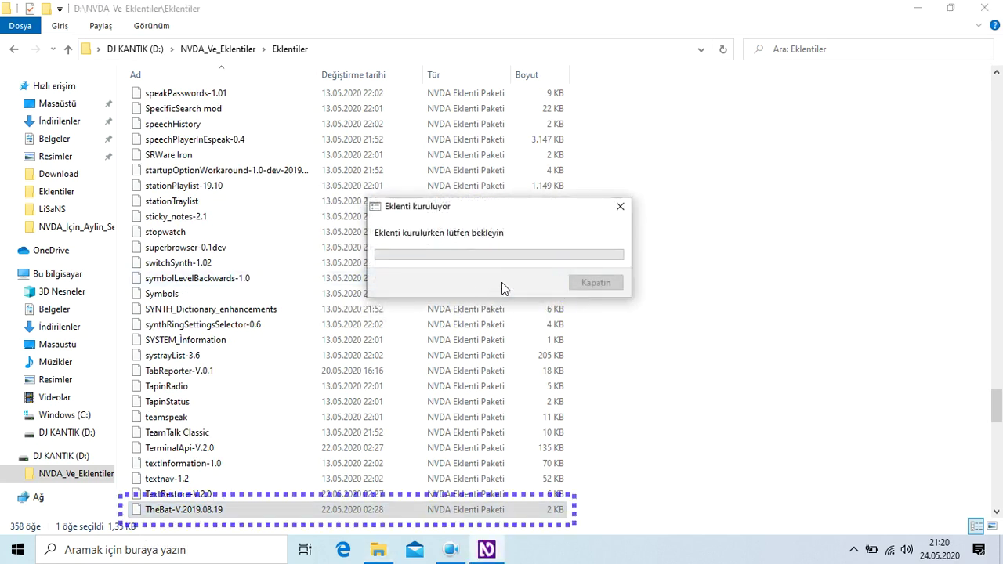
pyautogui.press('Return')
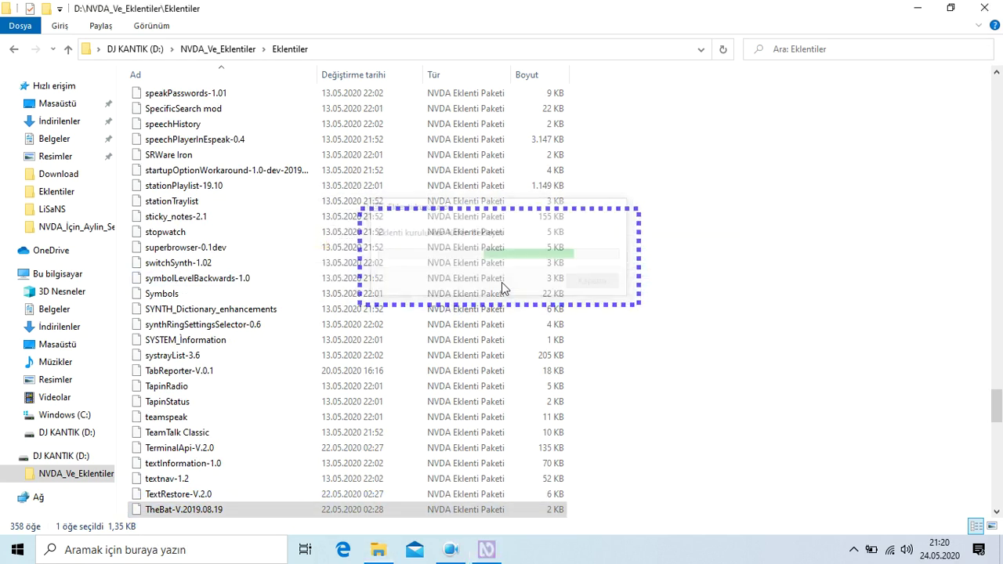
# - Install the thunderbird-2.9.1 add-on package and decline the NVDA restart
pyautogui.press('Down')
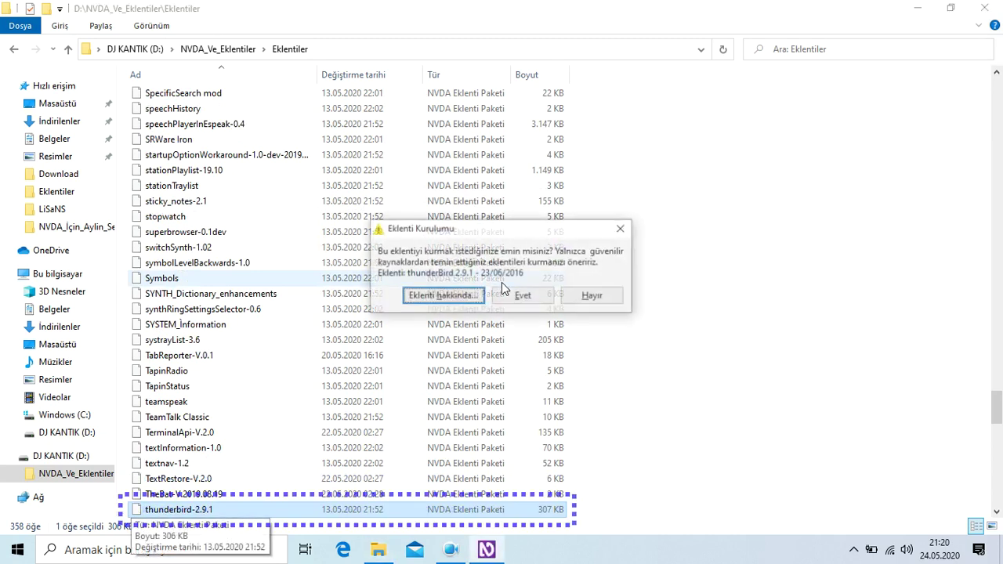
pyautogui.press('Return')
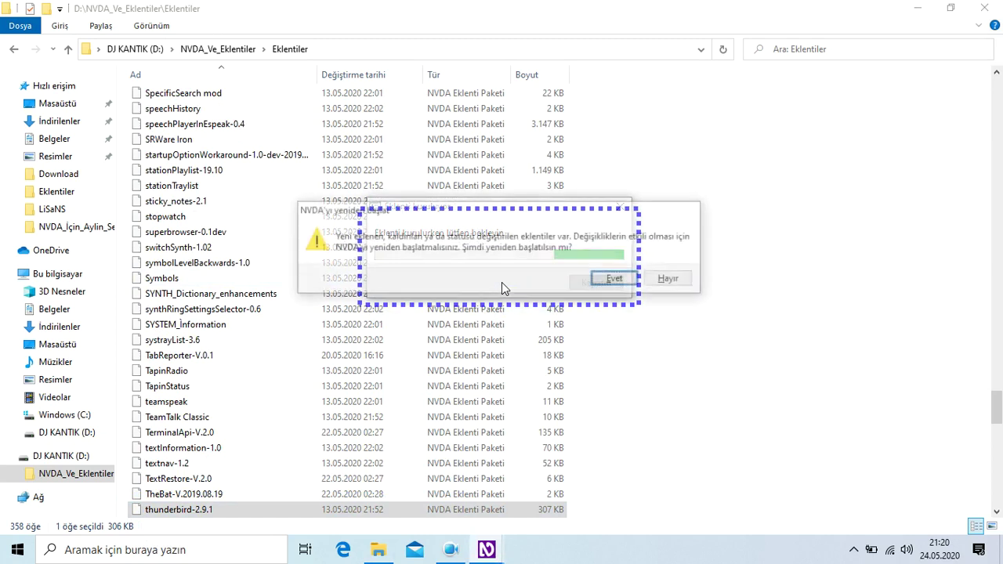
pyautogui.press('Tab')
pyautogui.press('Return')
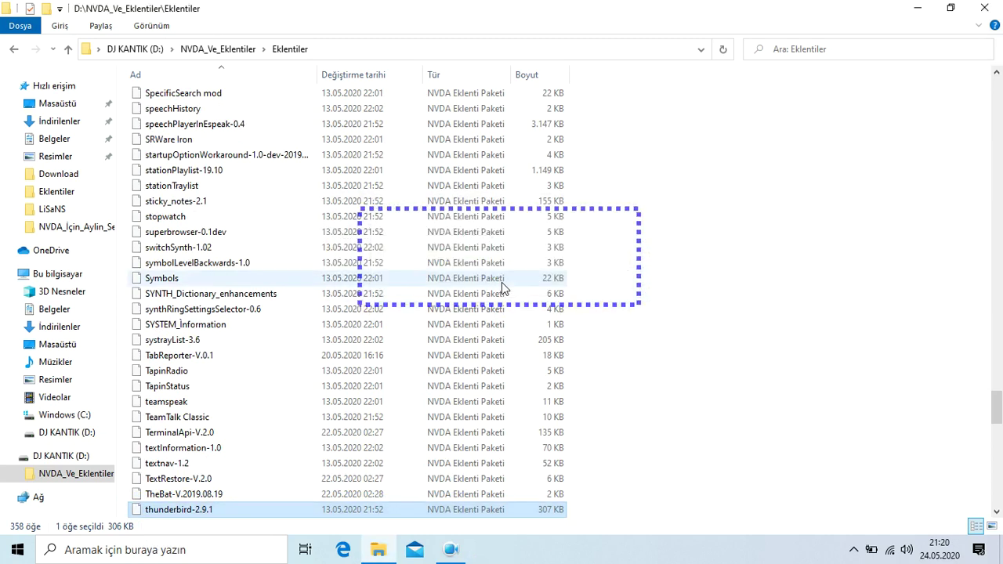
# - Install the timezone-1.03 add-on package and decline the NVDA restart
pyautogui.press('Down')
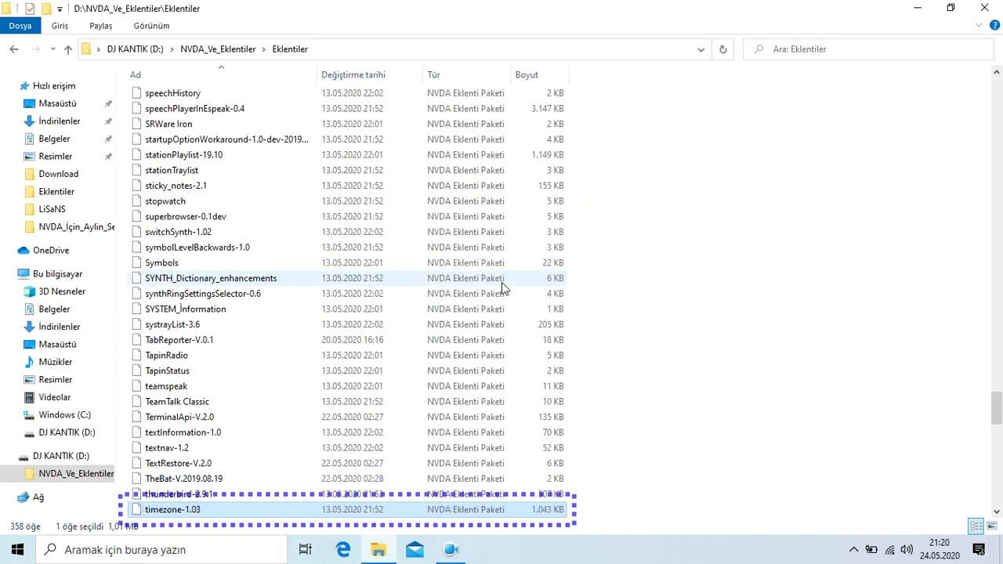
pyautogui.press('Return')
pyautogui.press('Tab')
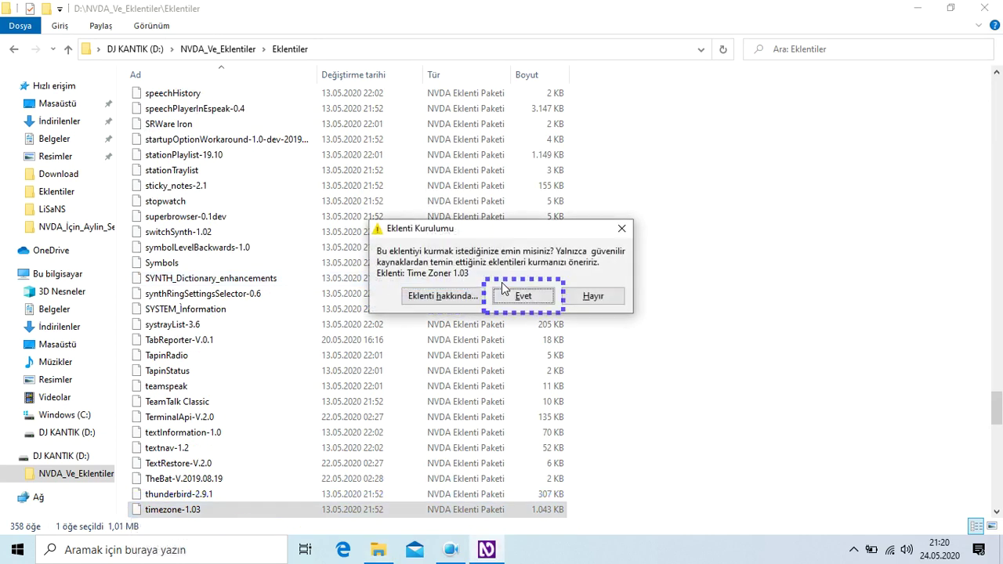
pyautogui.press('Return')
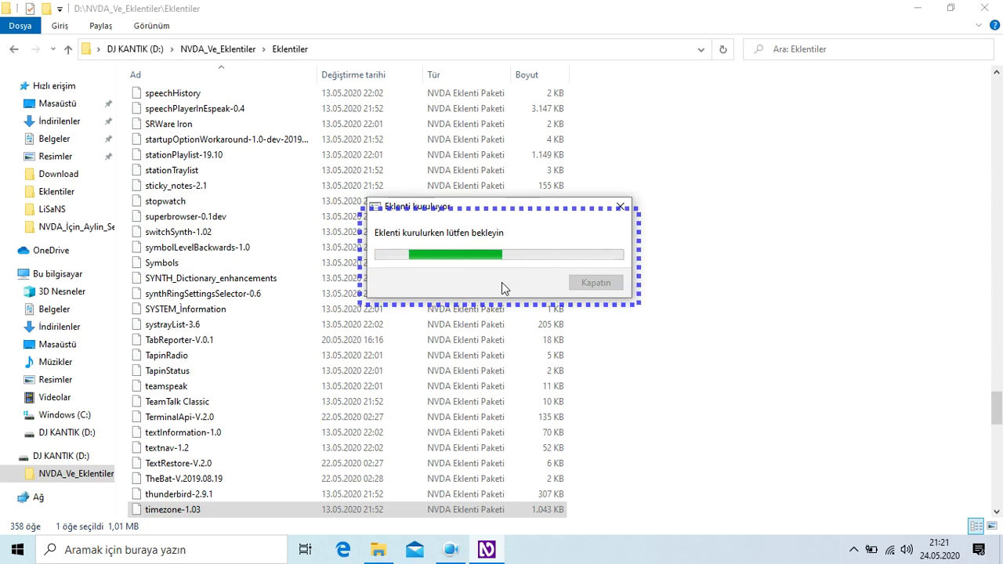
pyautogui.press('Return')
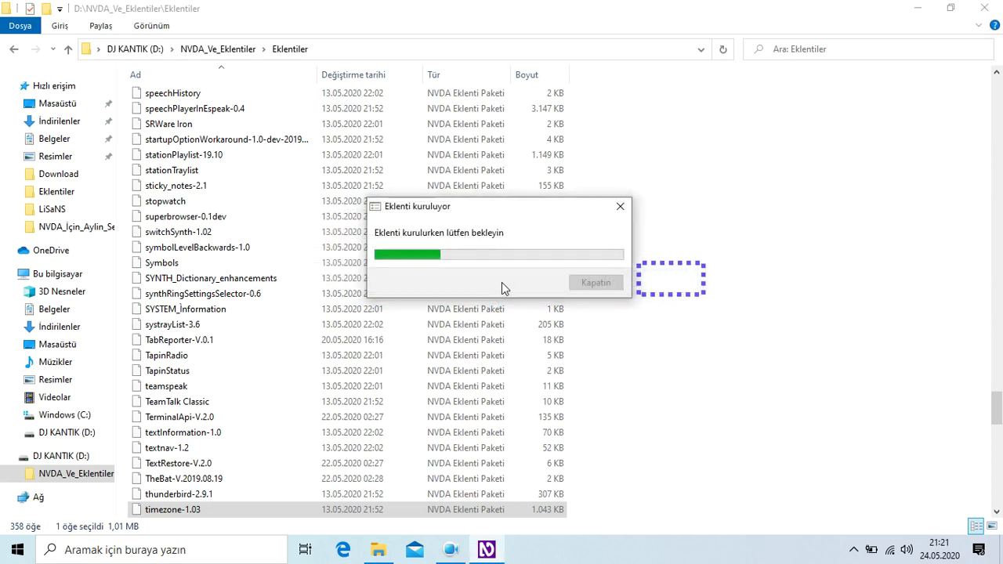
# - Install the tipOfTheDay add-on package and decline the NVDA restart
pyautogui.press('Down')
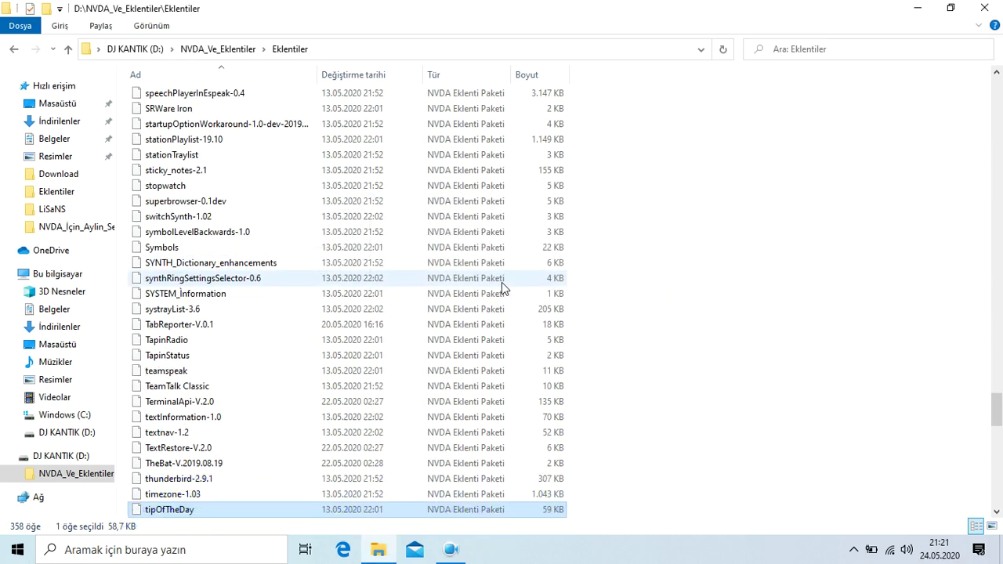
pyautogui.press('Return')
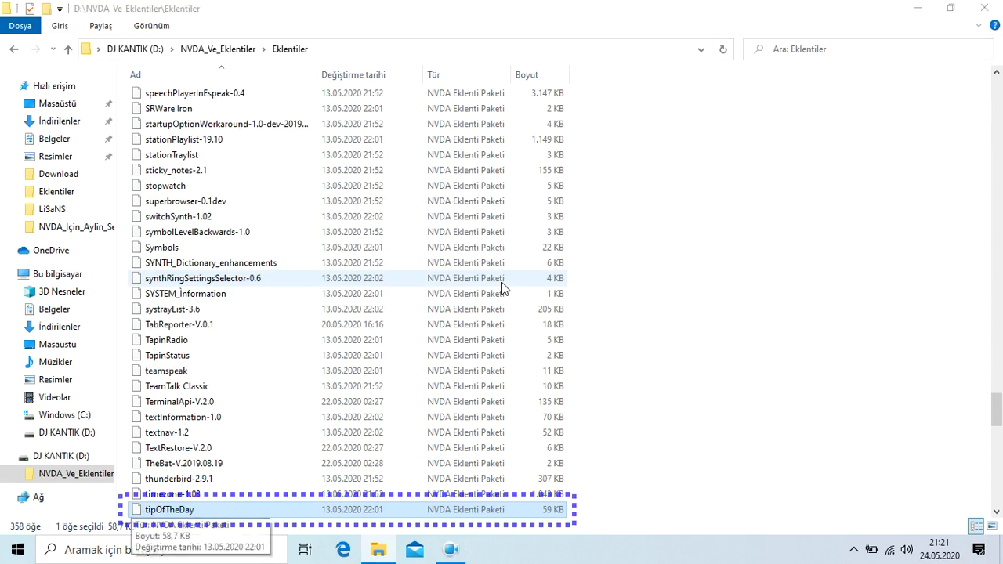
pyautogui.press('Escape')
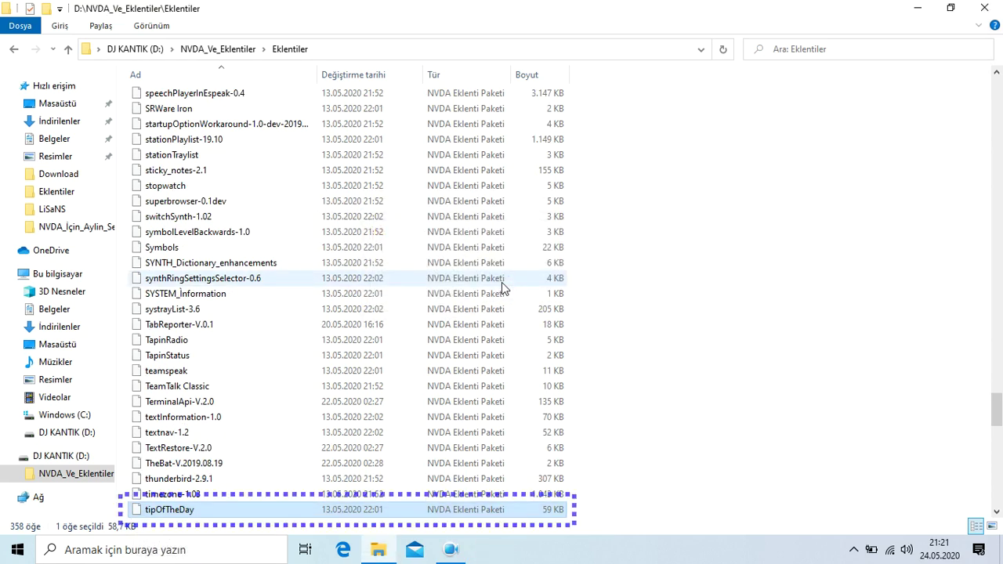
pyautogui.press('Tab')
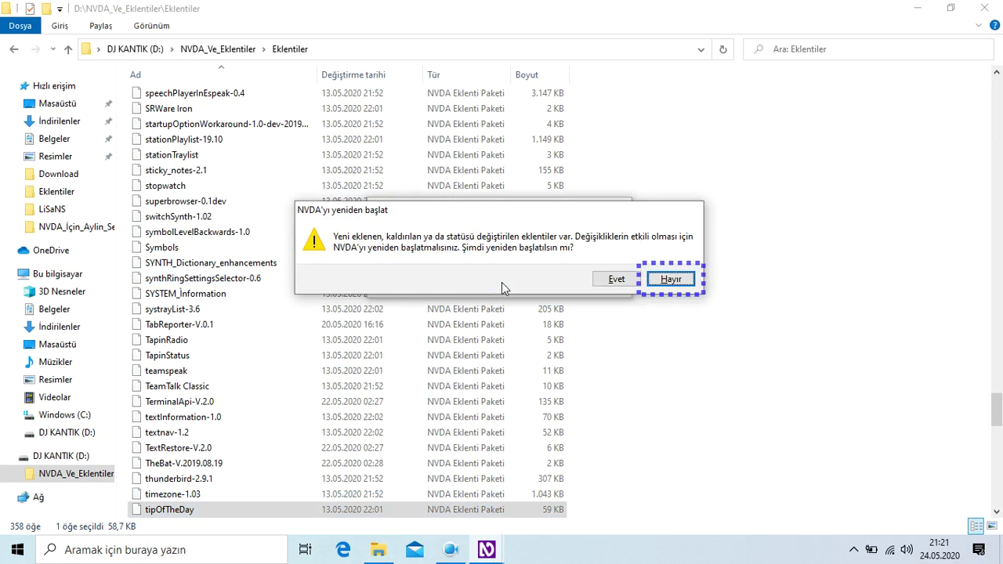
pyautogui.press('Return')
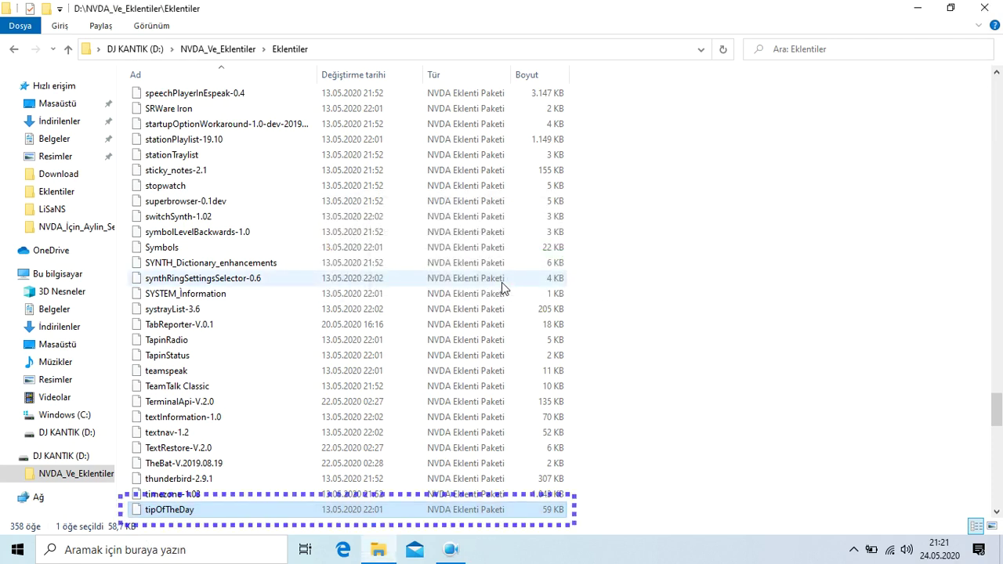
# - Install the toggle add-on package and decline the NVDA restart
pyautogui.press('Down')
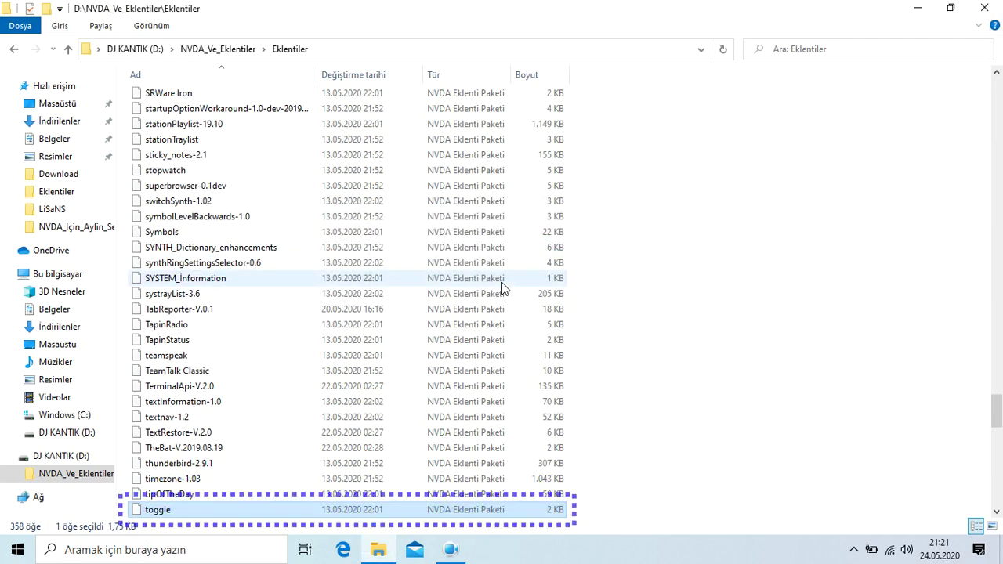
pyautogui.press('Return')
pyautogui.press('Return')
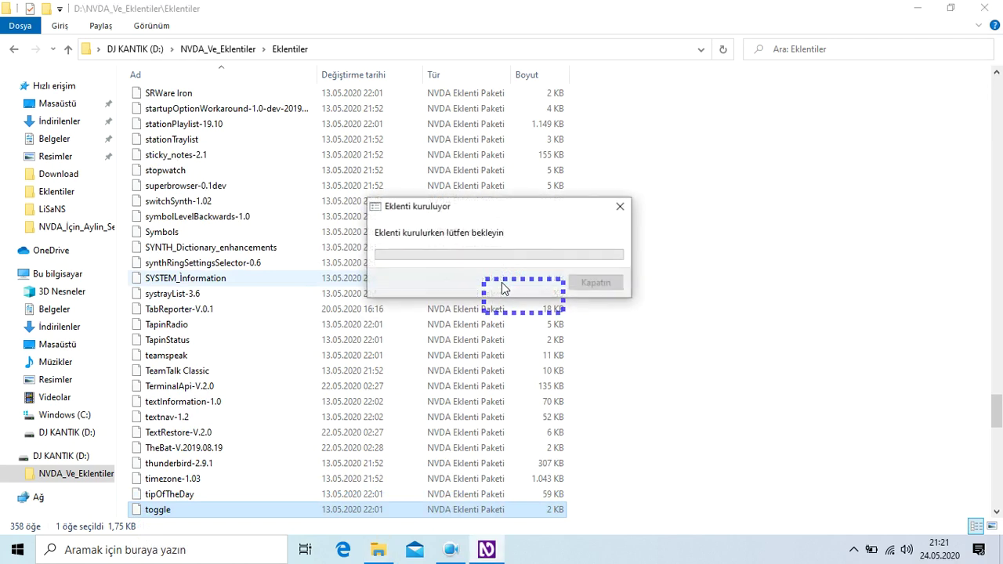
pyautogui.press('Tab')
pyautogui.press('Return')
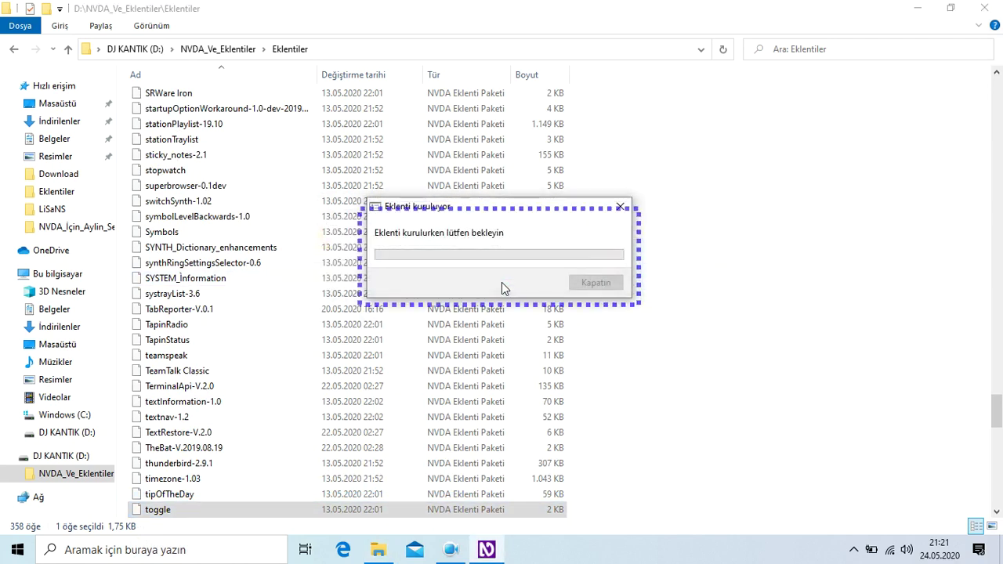
# - Install the toneMaster-1.3 add-on package and decline the NVDA restart
pyautogui.press('Down')
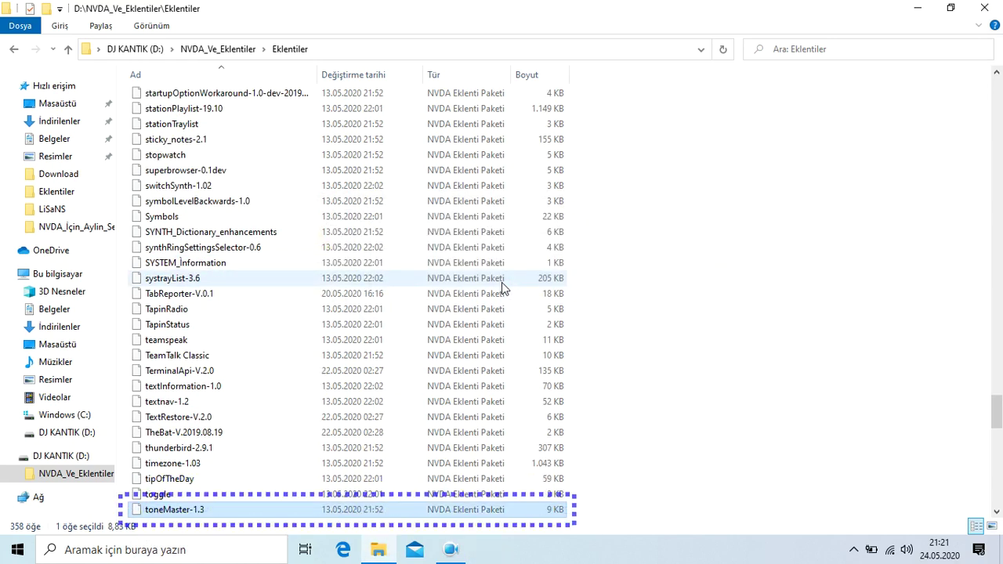
pyautogui.press('Return')
pyautogui.press('Return')
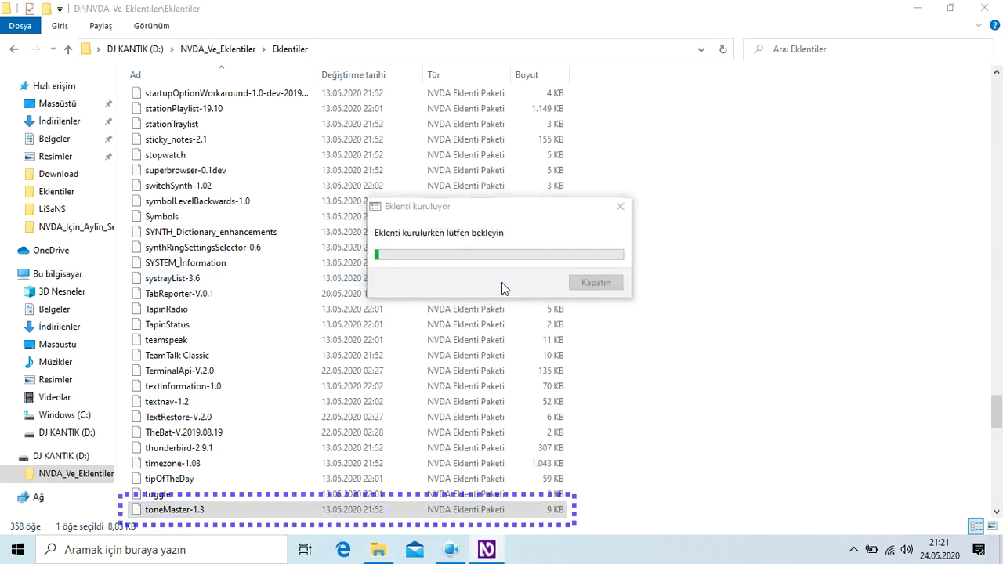
pyautogui.press('Tab')
pyautogui.press('Return')
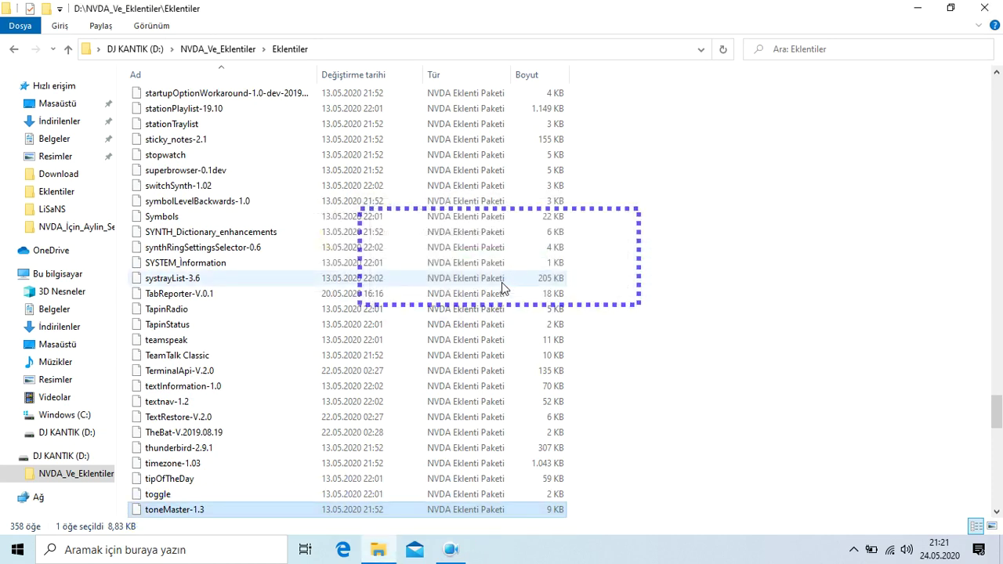
# - Install the toolbarsExplorer-1.3 add-on package and decline the NVDA restart
pyautogui.press('Down')
pyautogui.press('Return')
pyautogui.press('Return')
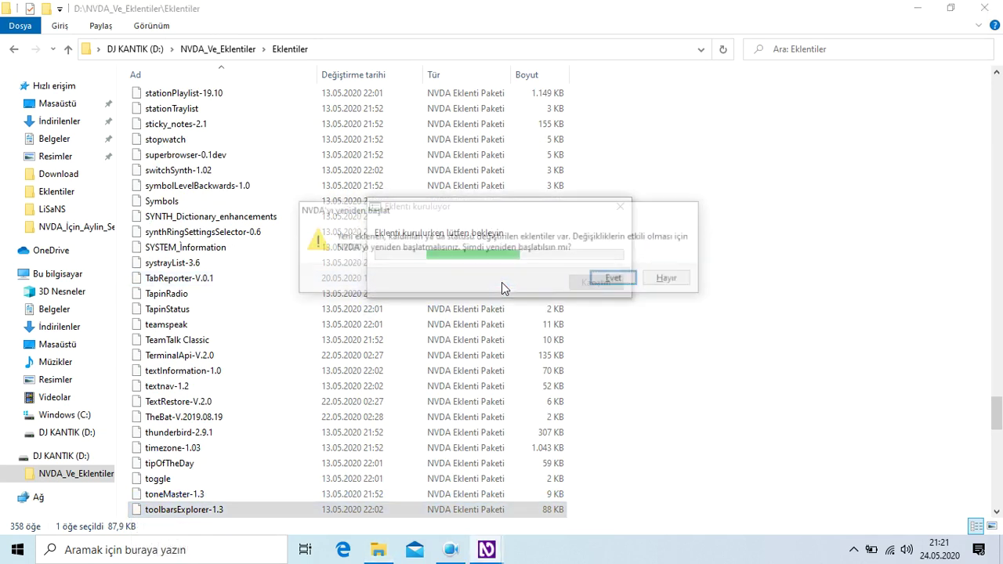
pyautogui.press('Tab')
pyautogui.press('Return')
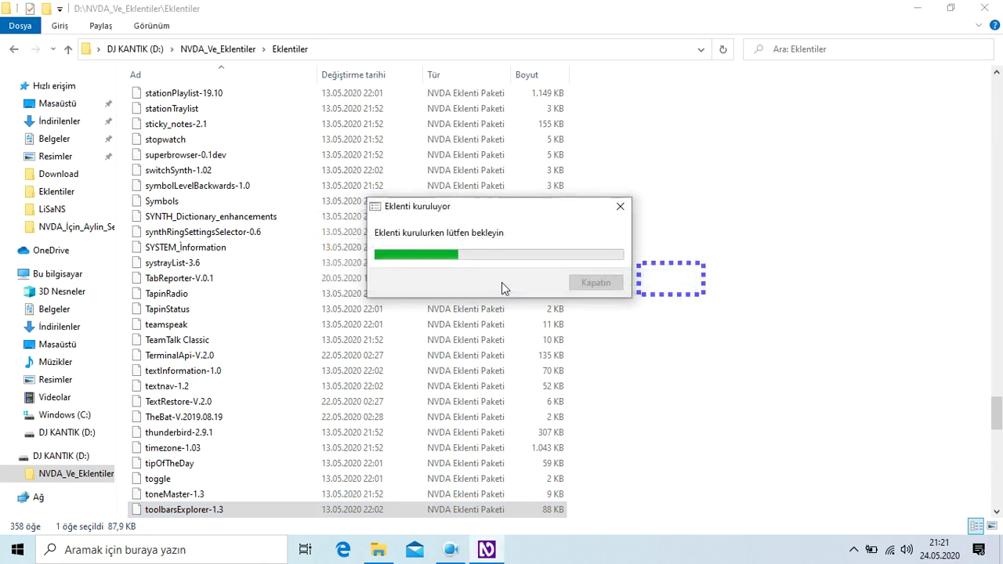
# - Install the totalcmd-0.6.1 add-on package and decline the NVDA restart
pyautogui.press('Down')
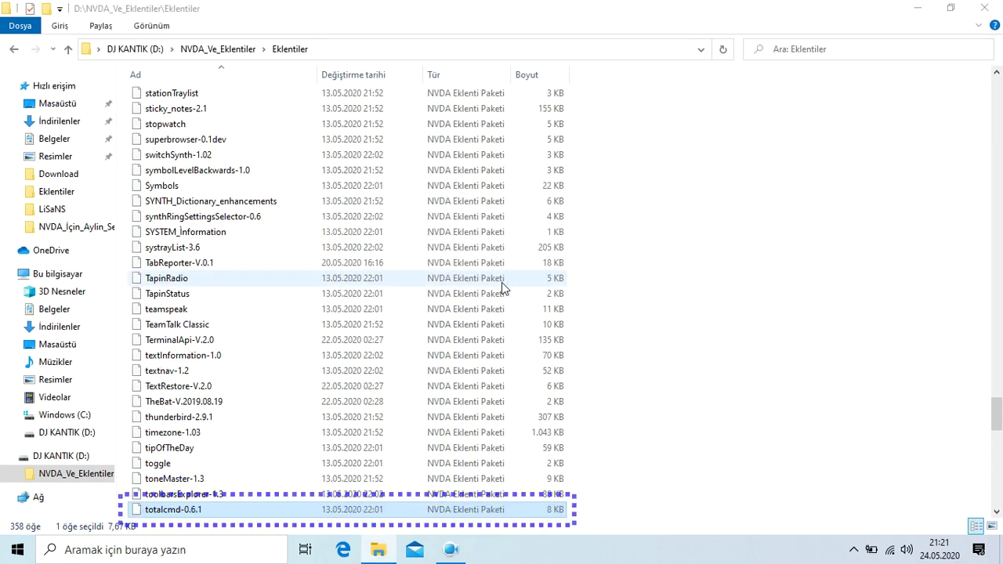
pyautogui.press('Return')
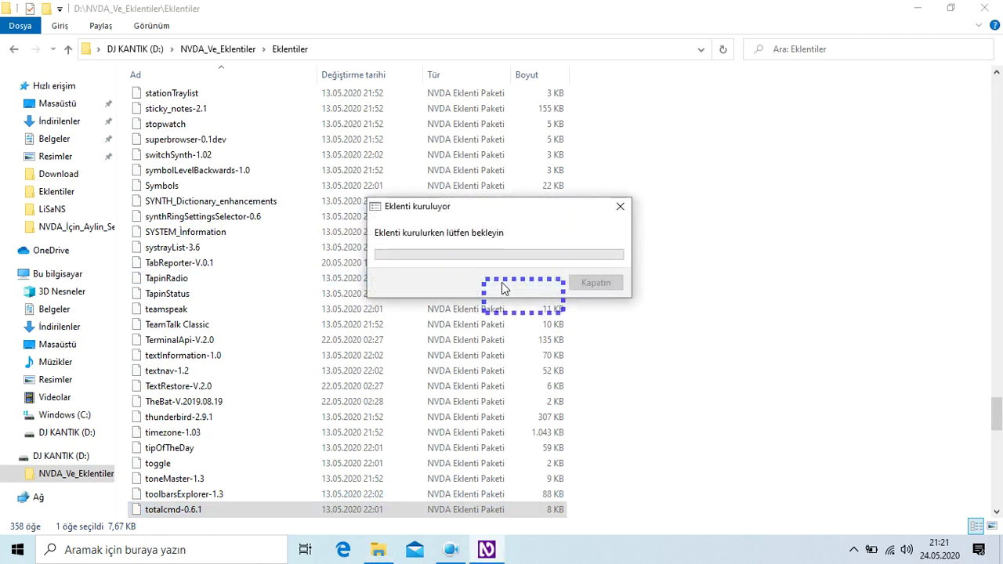
pyautogui.press('Tab')
pyautogui.press('Return')
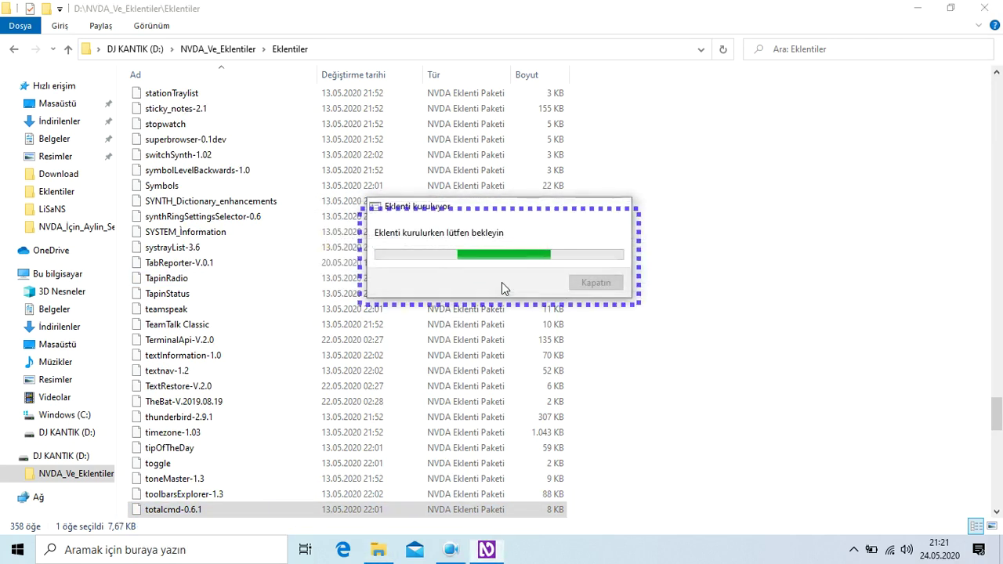
# - Install the trainingKeyboardCommands-1.1-dev add-on package and decline the NVDA restart
pyautogui.press('Down')
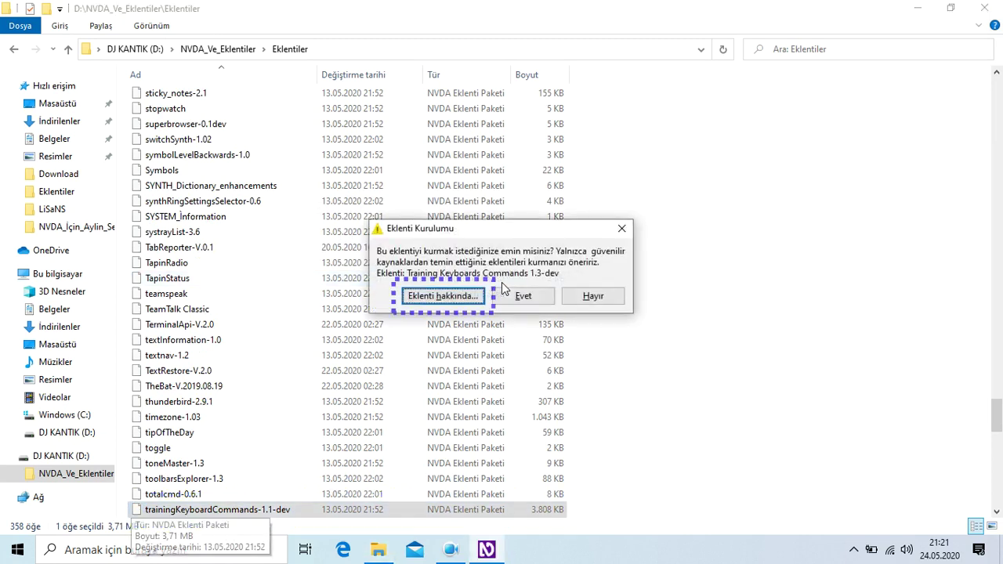
pyautogui.press('Return')
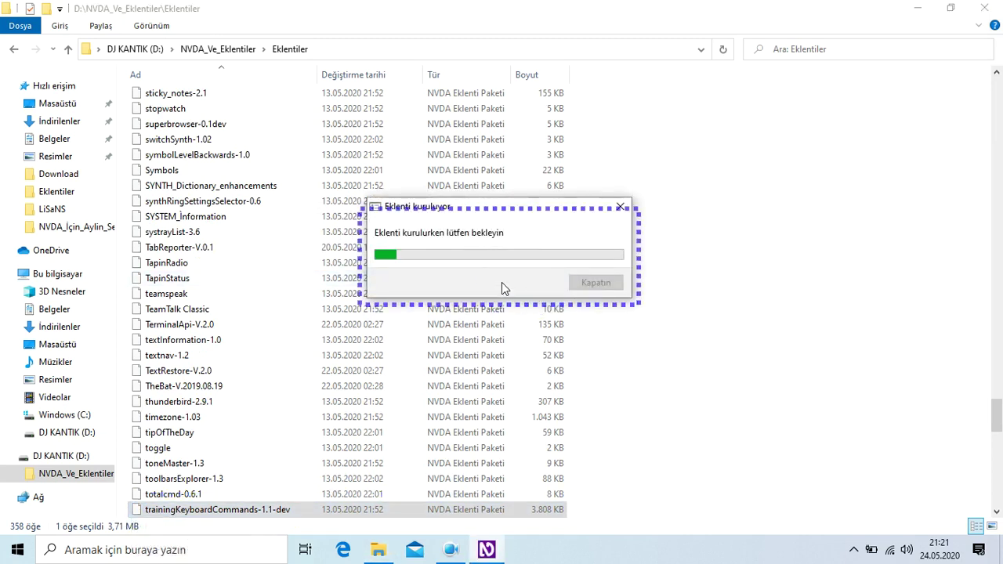
pyautogui.press('Tab')
pyautogui.press('Return')
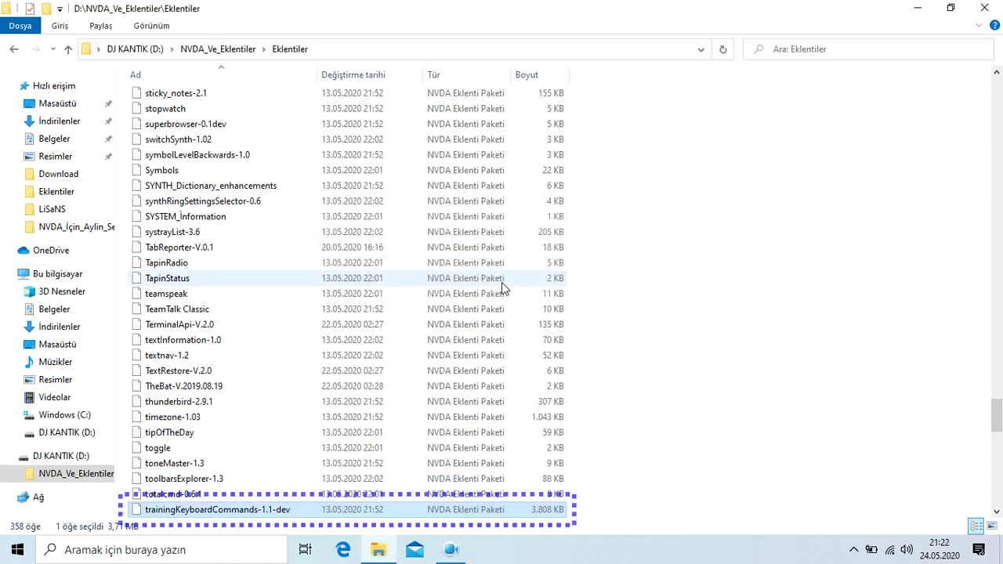
# - Install the Translate add-on package from the Eklentiler folder without restarting NVDA
pyautogui.press('Down')
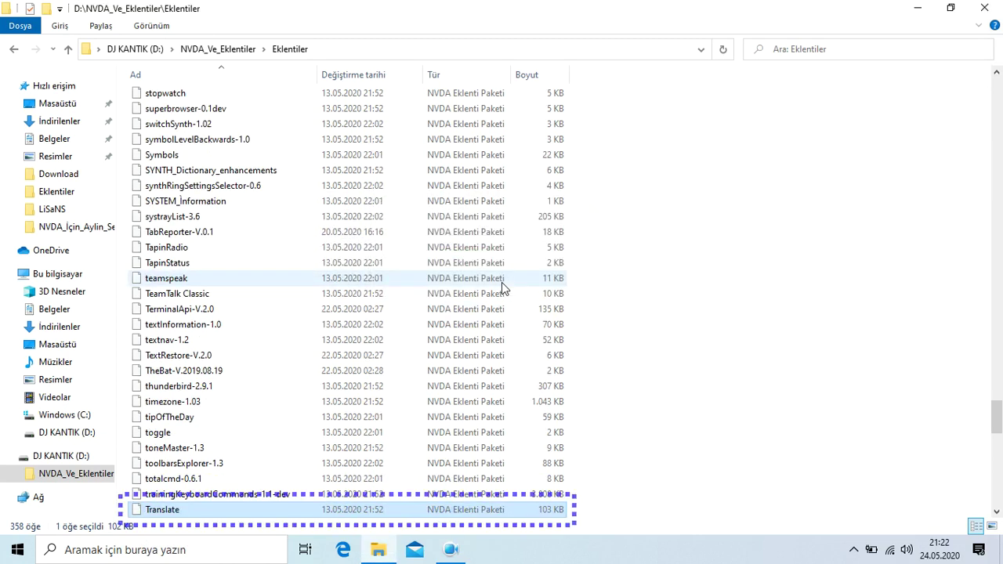
pyautogui.press('Return')
pyautogui.press('Return')
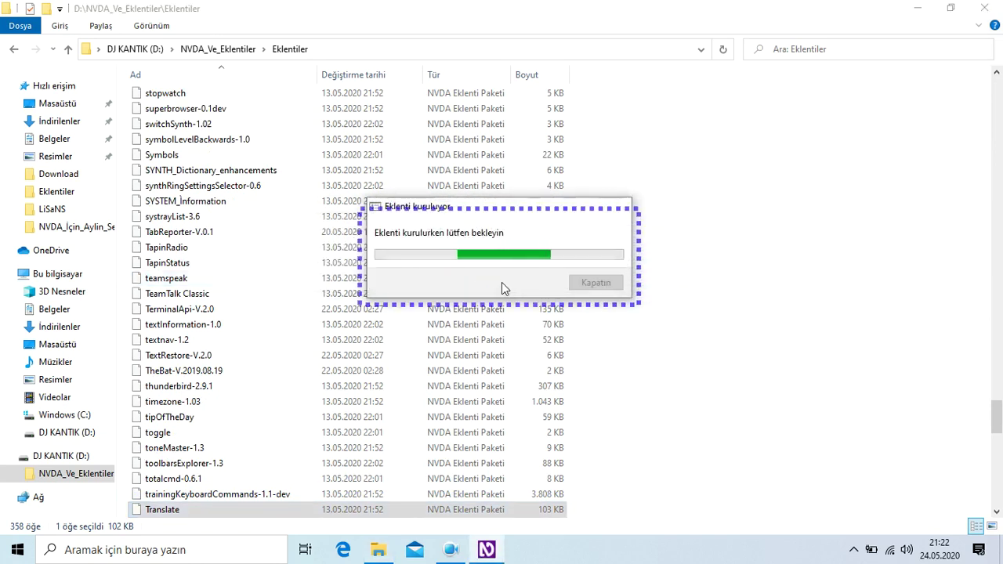
# - Install the Tween (2012.3 and newer) add-on package and decline the NVDA restart
pyautogui.press('Down')
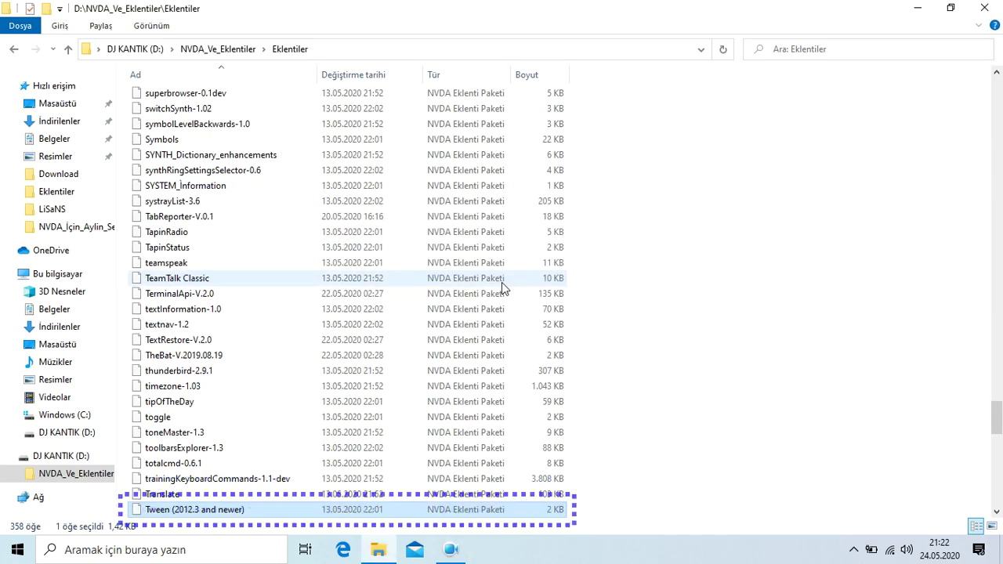
pyautogui.press('Return')
pyautogui.press('Tab')
pyautogui.press('Return')
# - Install the txt2tag add-on package from the Eklentiler folder and decline the NVDA restart
pyautogui.press('Down')
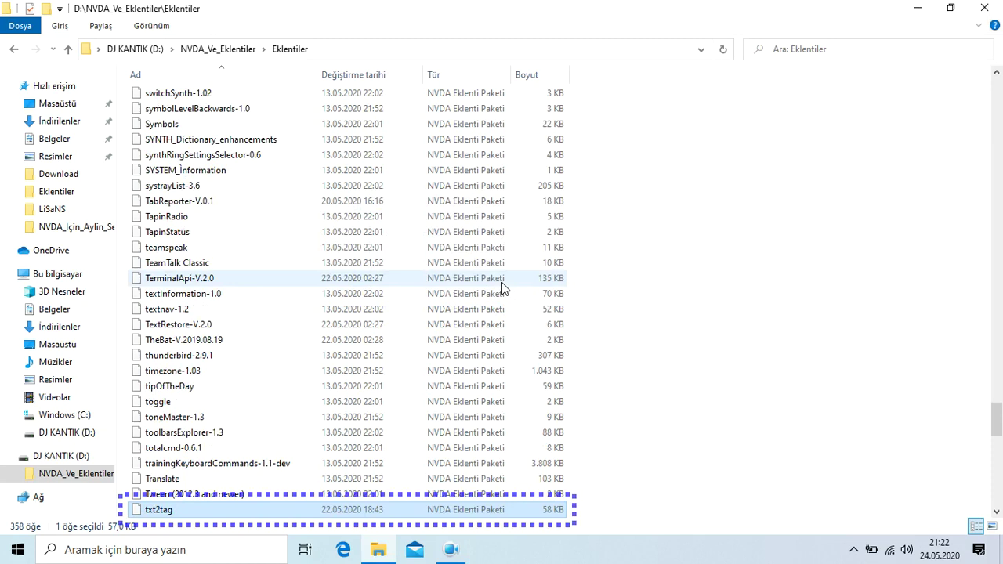
pyautogui.press('Return')
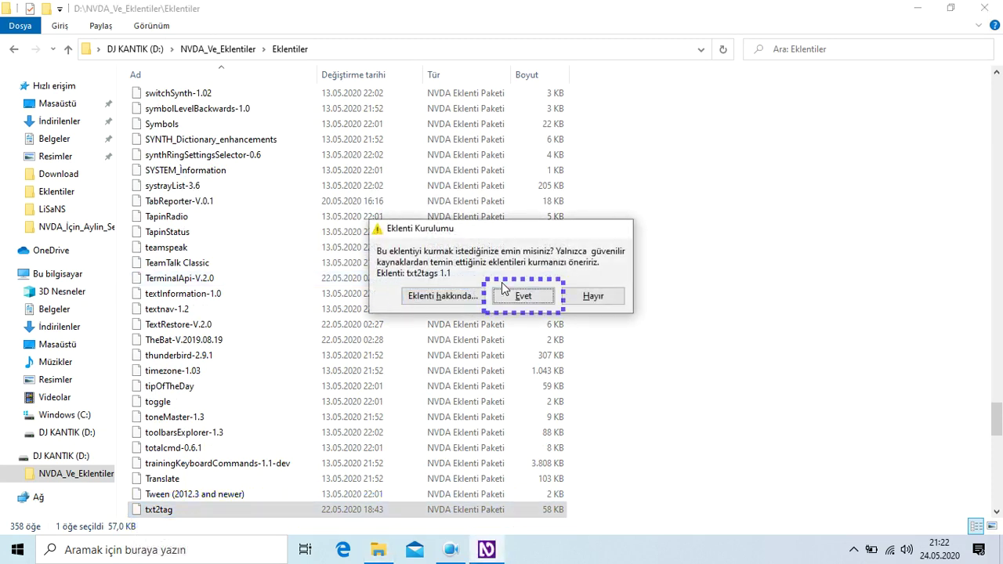
pyautogui.press('Return')
pyautogui.press('Return')
# - Install the unicodeBrailleInput-3.0 add-on package and decline the NVDA restart
pyautogui.press('Down')
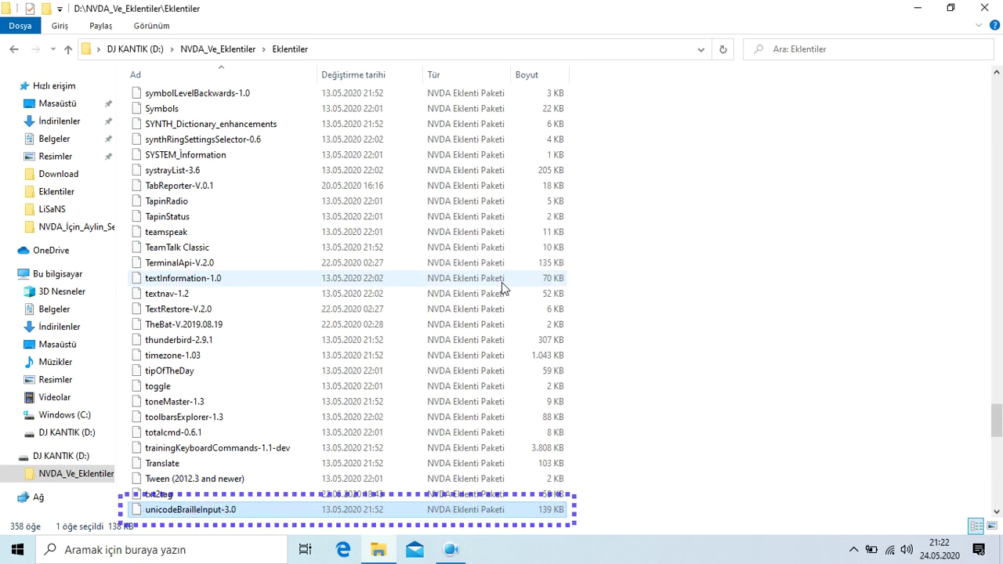
pyautogui.press('Return')
pyautogui.press('Tab')
pyautogui.press('Return')
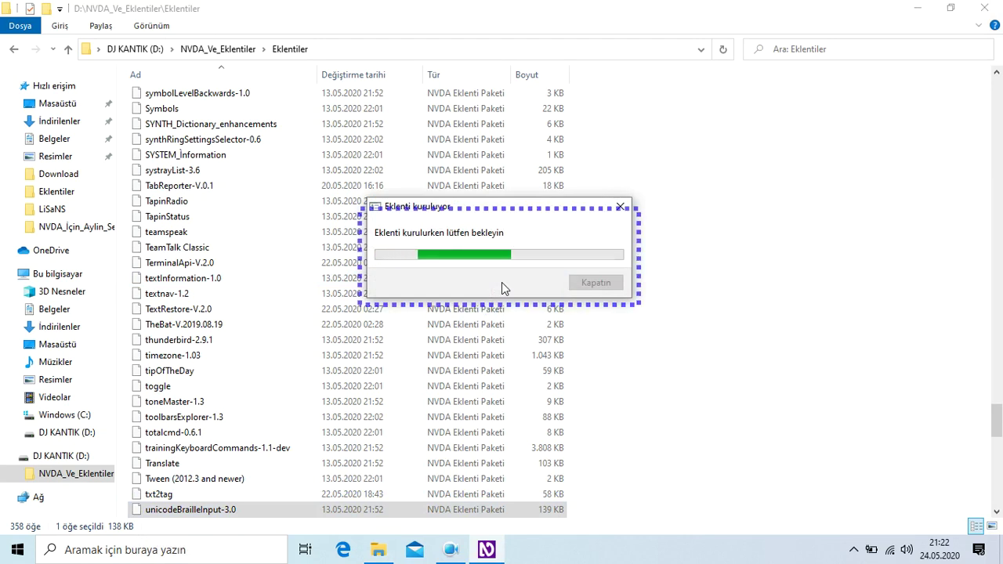
pyautogui.press('Return')
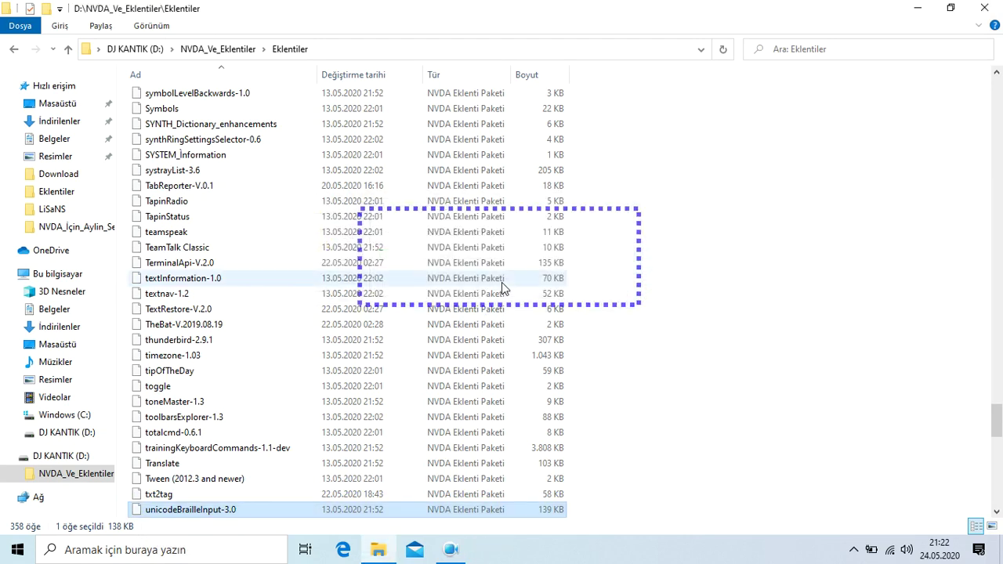
# - Install the Unspoken-0.1 add-on package and decline the NVDA restart
pyautogui.press('Down')
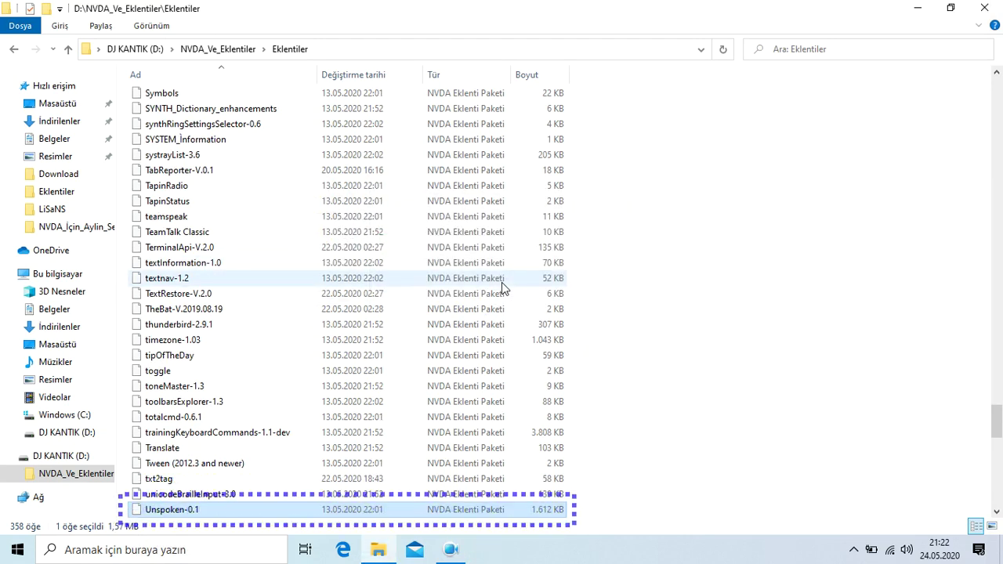
pyautogui.hotkey('alt', 'e')
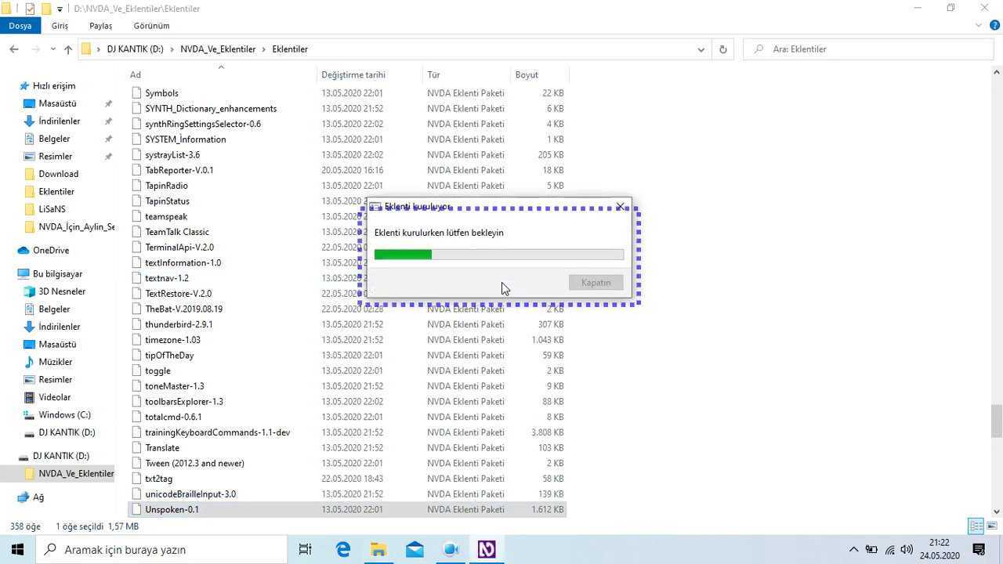
pyautogui.press('Return')
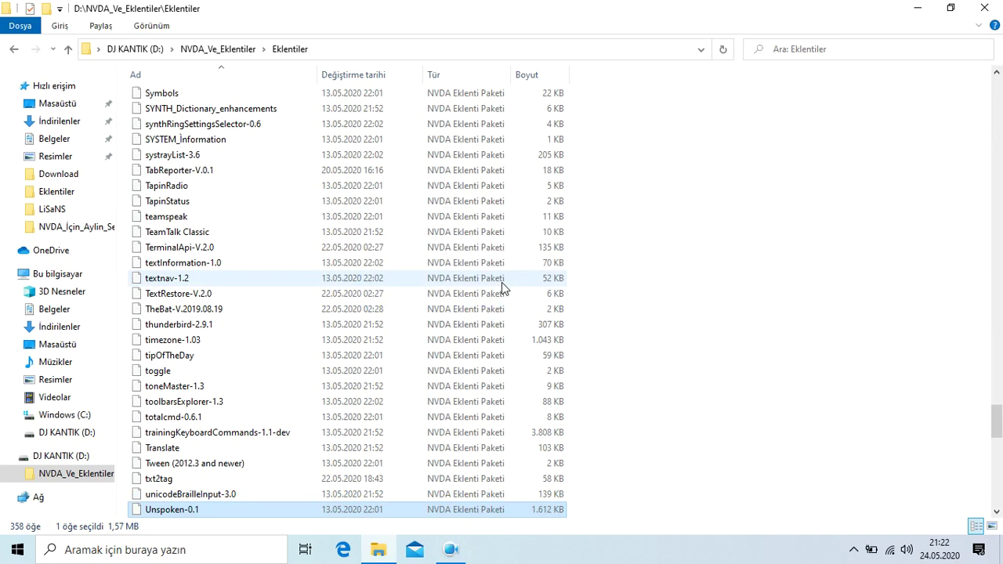
# - Install the updateChannel-1.0-dev add-on package and decline the NVDA restart
pyautogui.press('Down')
pyautogui.press('Return')
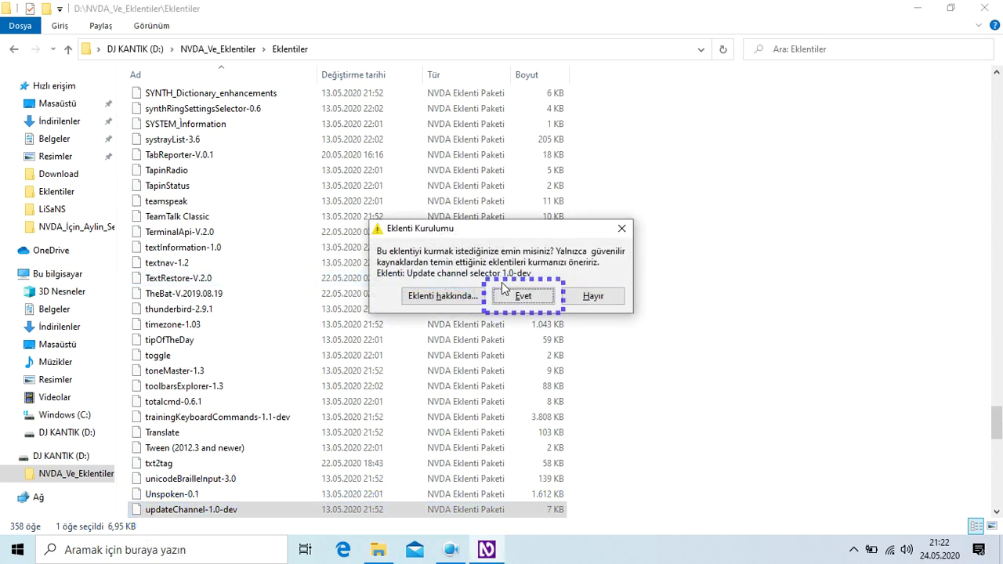
pyautogui.press('Return')
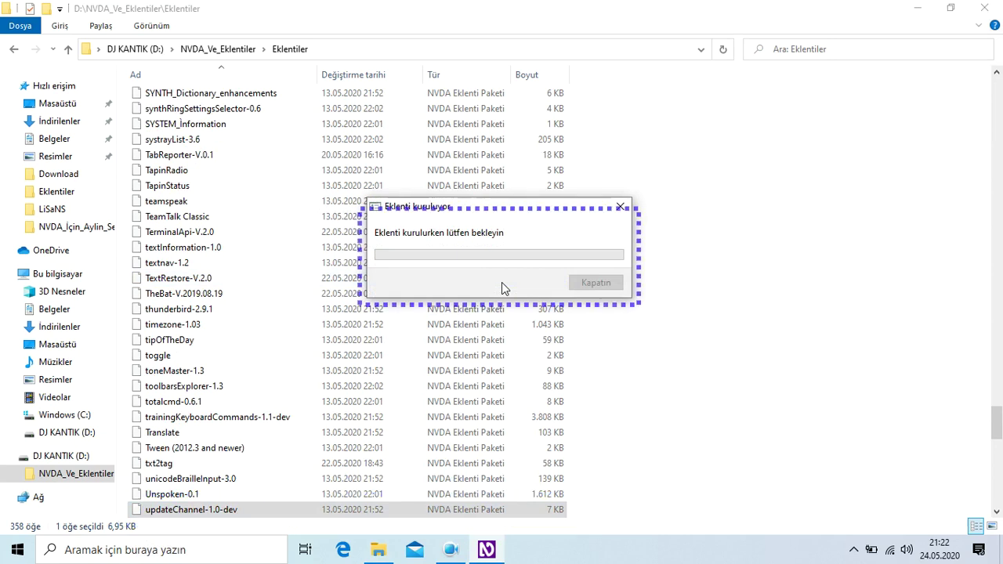
pyautogui.press('Return')
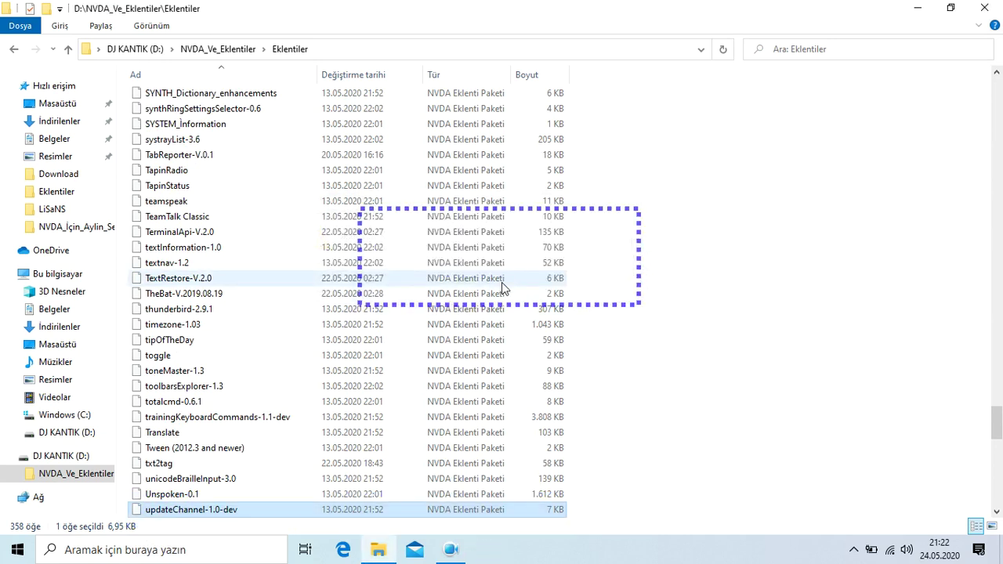
# - Install the UsefulDictionary-V.09 add-on package and decline the NVDA restart
pyautogui.press('Down')
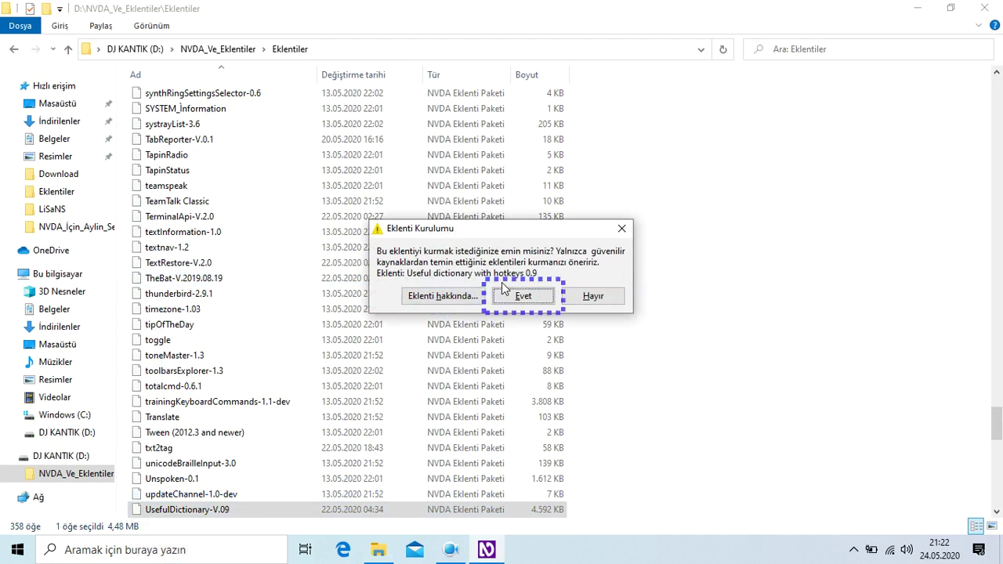
pyautogui.press('Return')
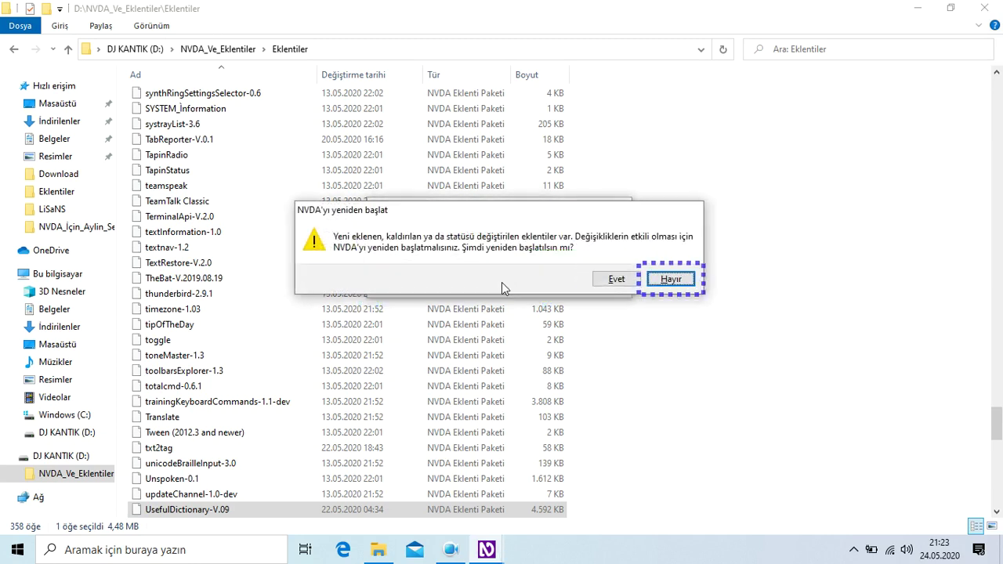
pyautogui.press('Return')
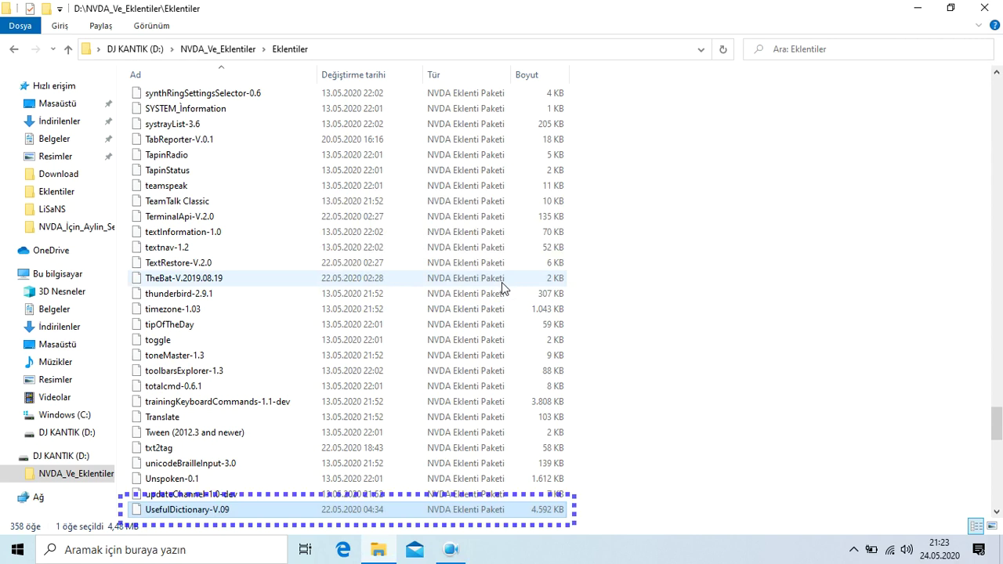
# - Install the userparams add-on package from the Eklentiler folder and decline the NVDA restart
pyautogui.press('Down')
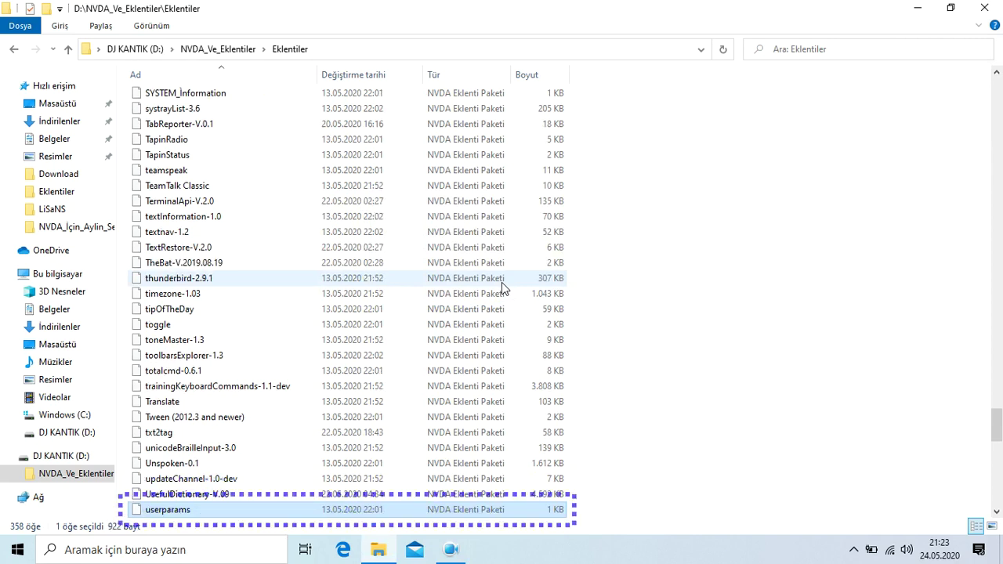
pyautogui.press('Return')
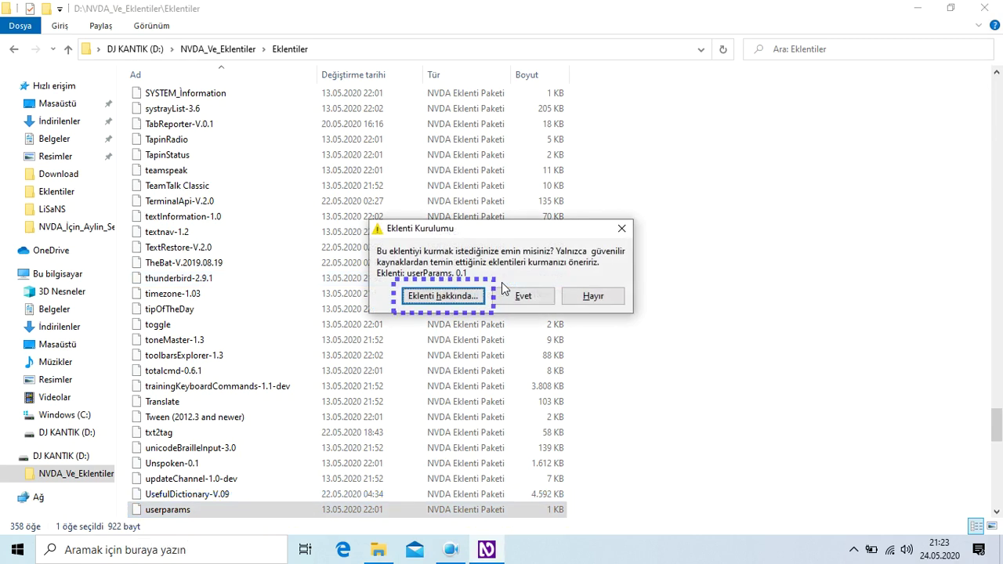
pyautogui.press('Return')
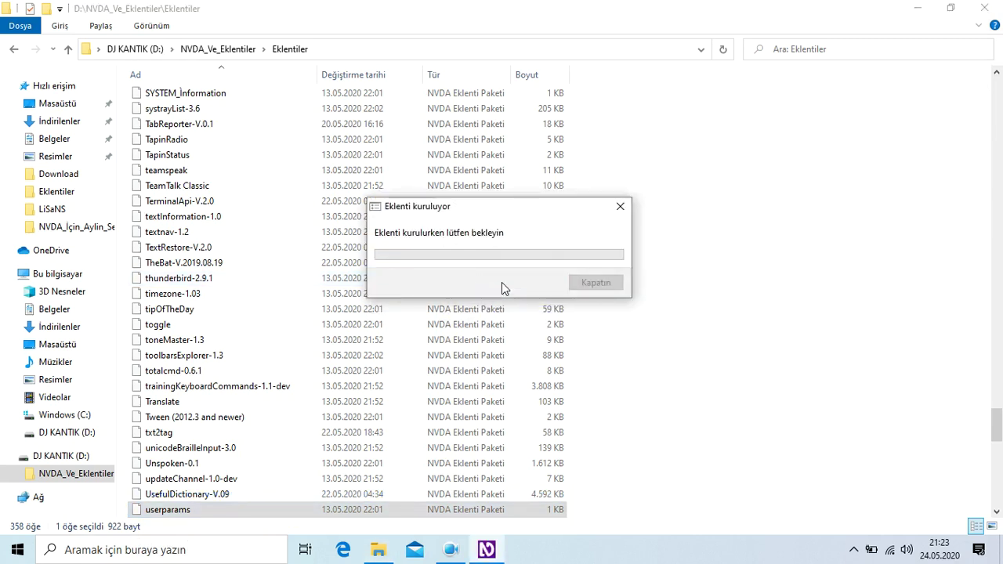
pyautogui.press('Tab')
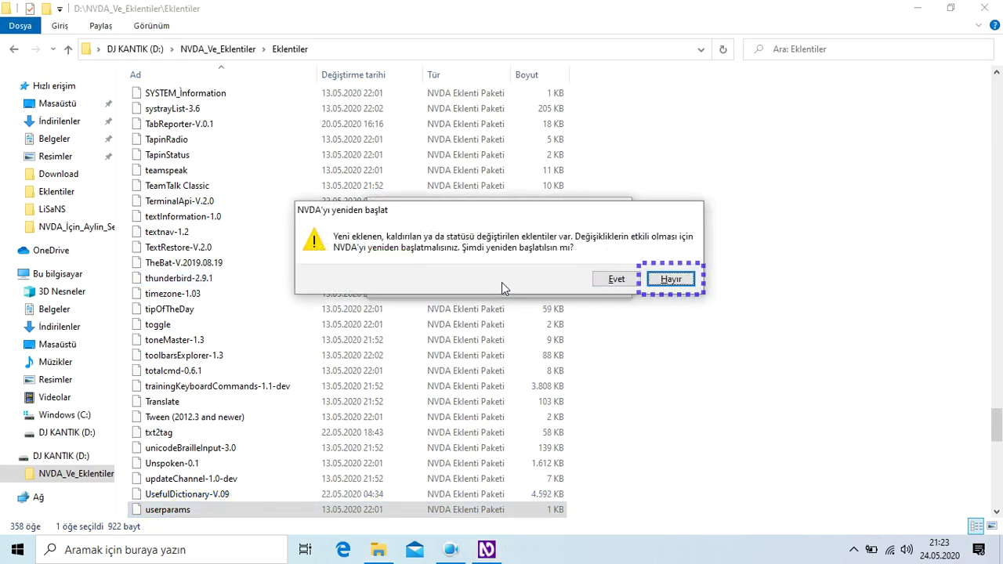
pyautogui.press('Return')
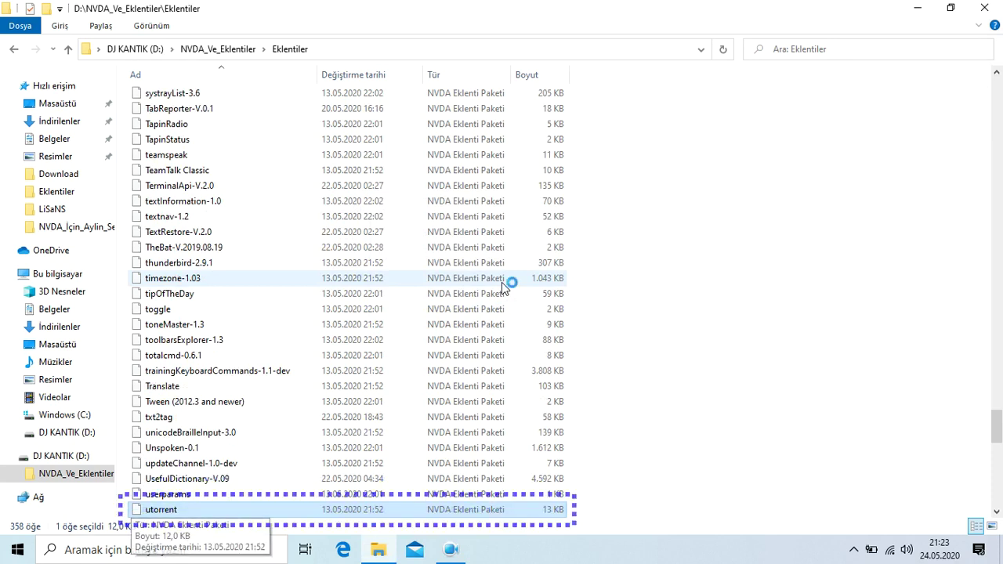
# - Install the utorrent add-on package from the Eklentiler folder and decline the NVDA restart
pyautogui.press('Return')
pyautogui.press('Tab')
pyautogui.press('Return')
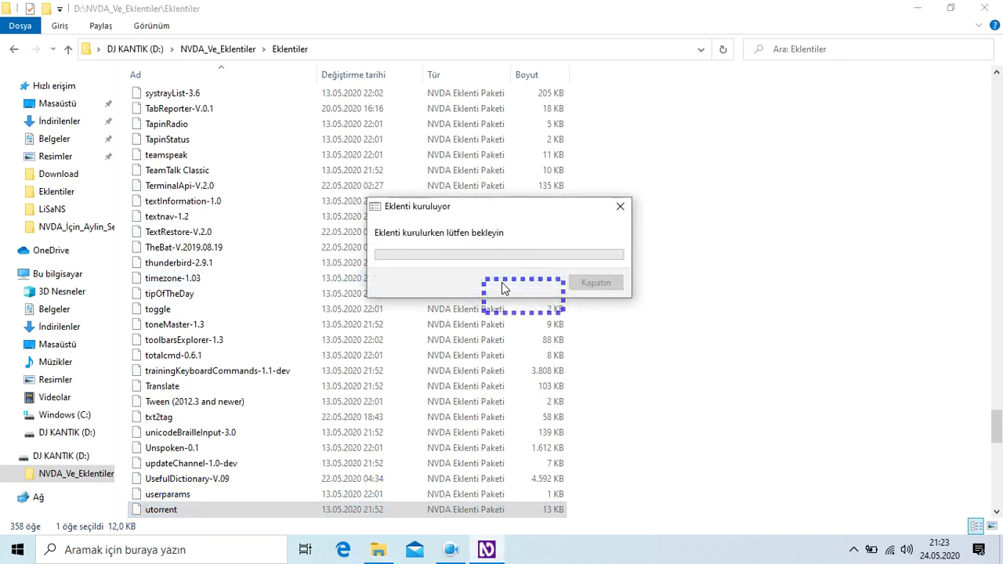
pyautogui.press('Tab')
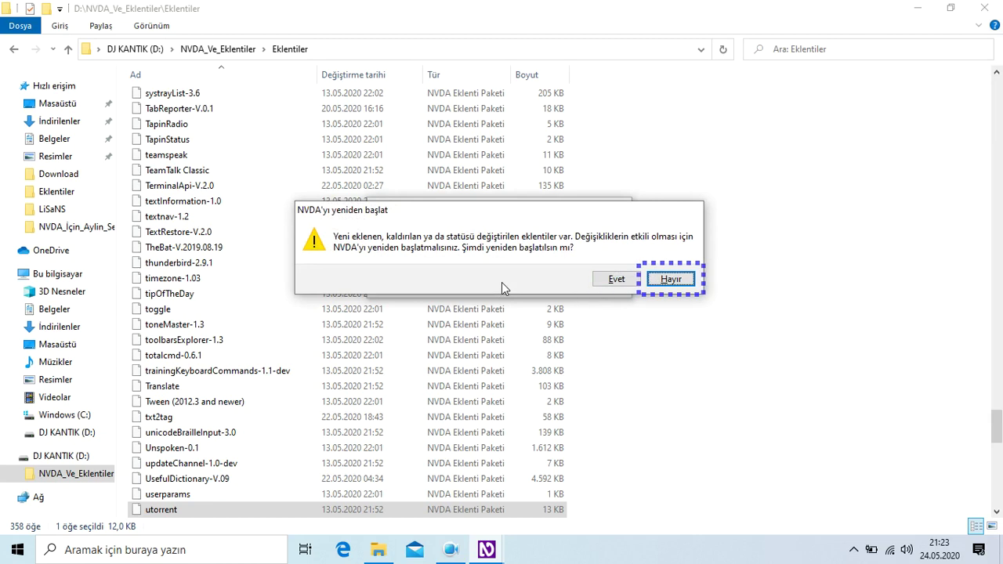
pyautogui.press('Return')
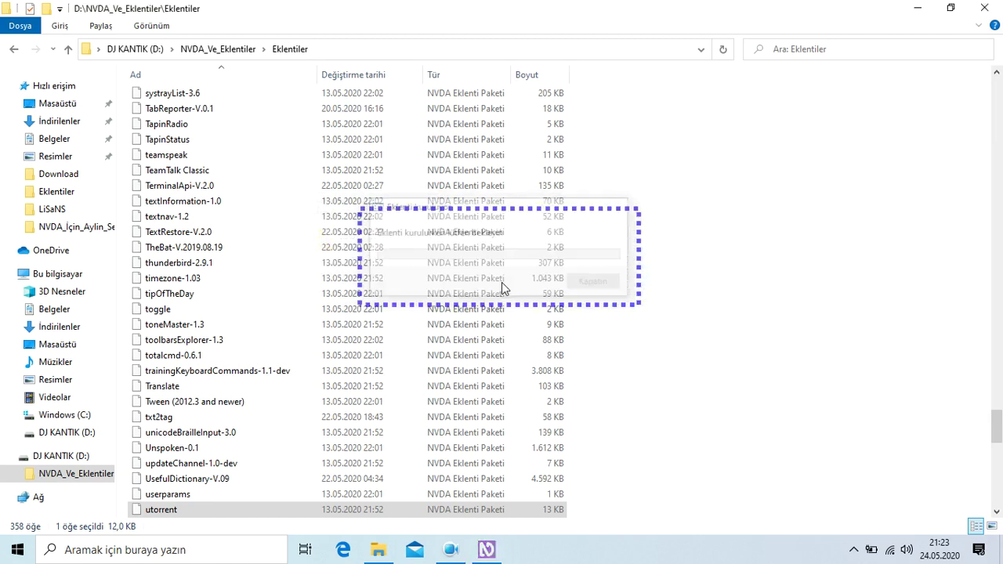
# - Install the vac (1) add-on package from the Eklentiler folder without restarting NVDA
pyautogui.press('Down')
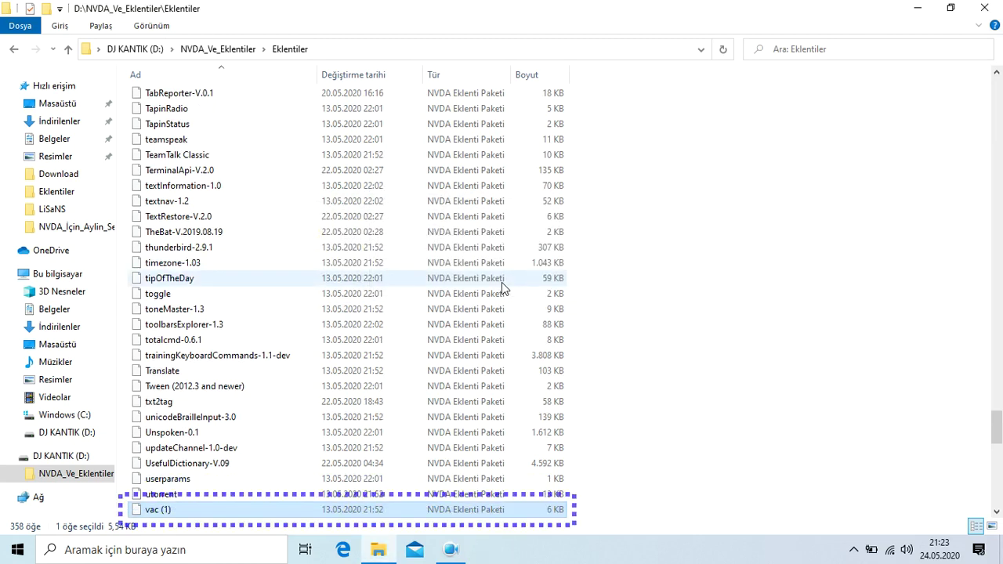
pyautogui.press('Return')
pyautogui.press('Return')
# - Install the Ventrilo-1.0-dev add-on package and decline the NVDA restart
pyautogui.press('Down')
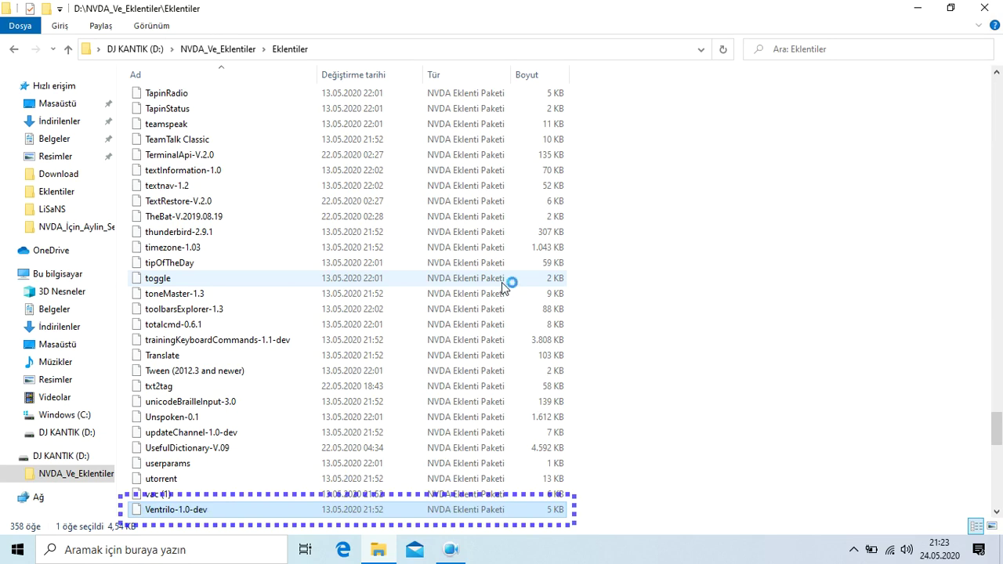
pyautogui.press('Return')
pyautogui.press('Return')
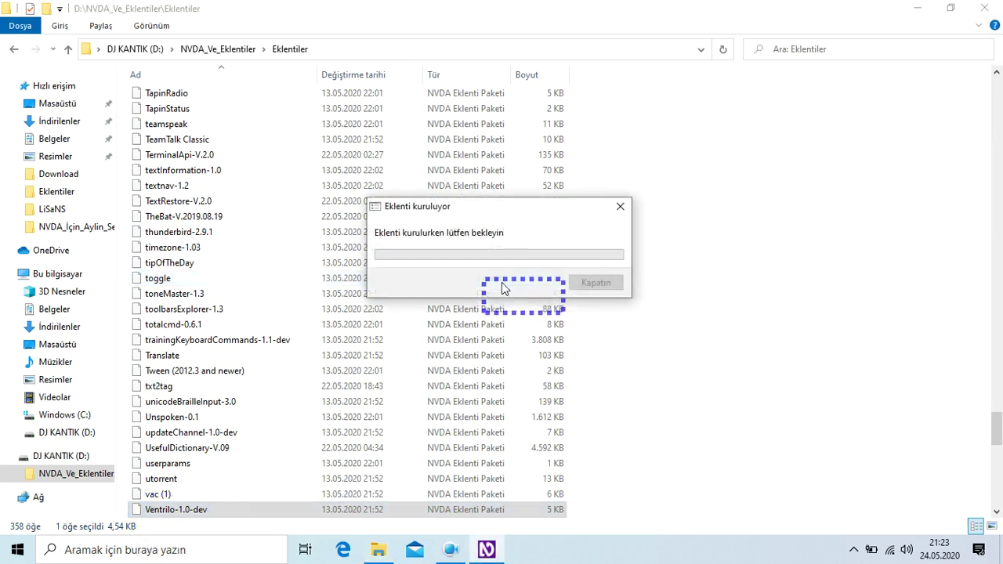
pyautogui.press('Tab')
pyautogui.press('Return')
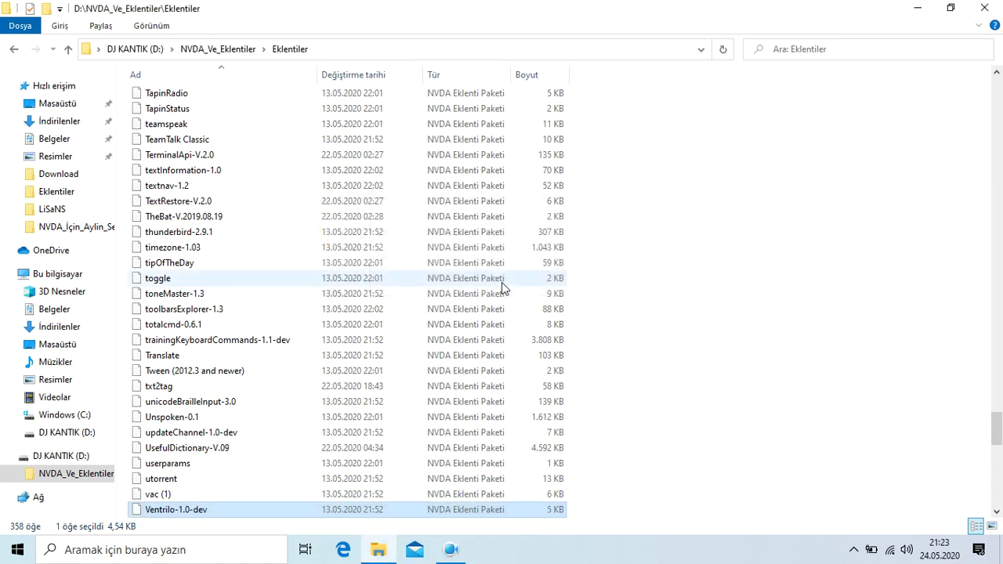
# - Install the VersiyonBilgisi add-on package from the Eklentiler folder and decline the NVDA restart
pyautogui.press('Down')
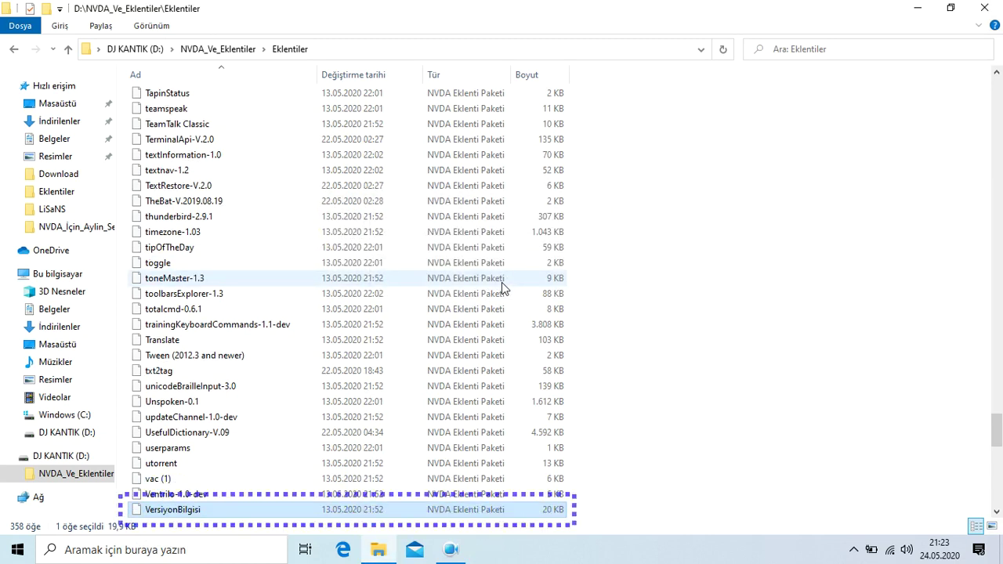
pyautogui.press('Return')
pyautogui.press('Tab')
pyautogui.press('Return')
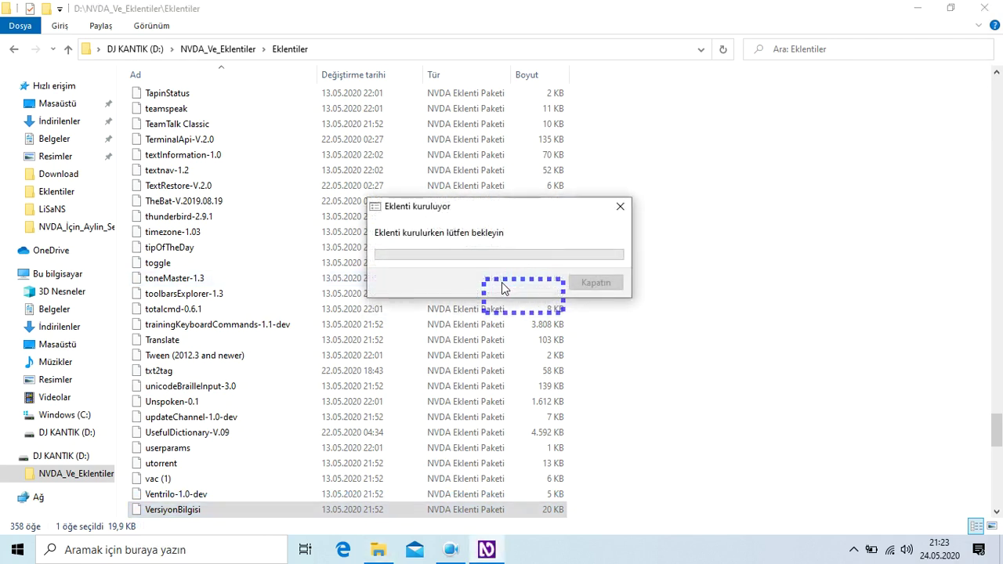
pyautogui.press('Tab')
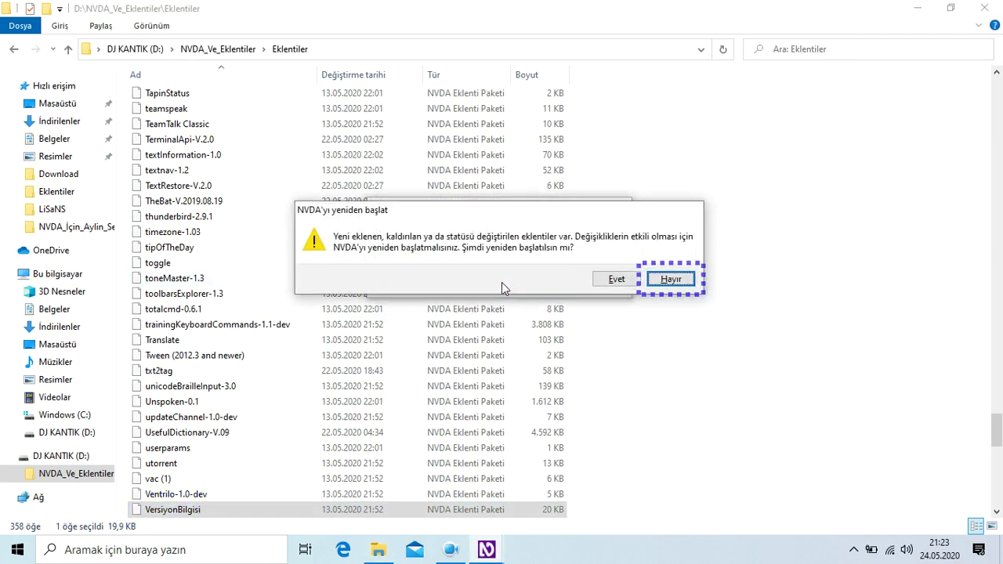
pyautogui.press('Return')
# - Install the virtualCopy-1.0 add-on package and decline the NVDA restart
pyautogui.press('Down')
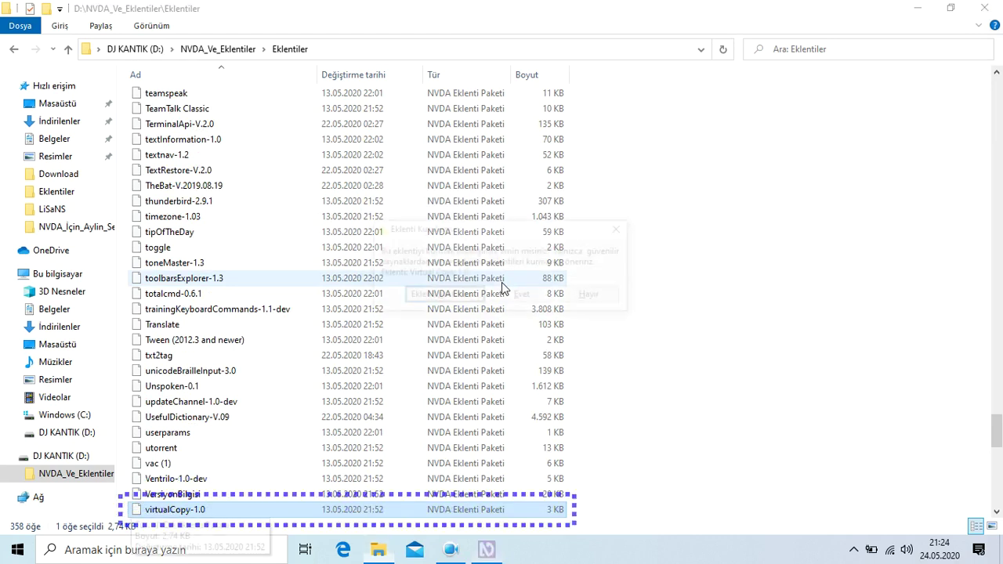
pyautogui.press('Return')
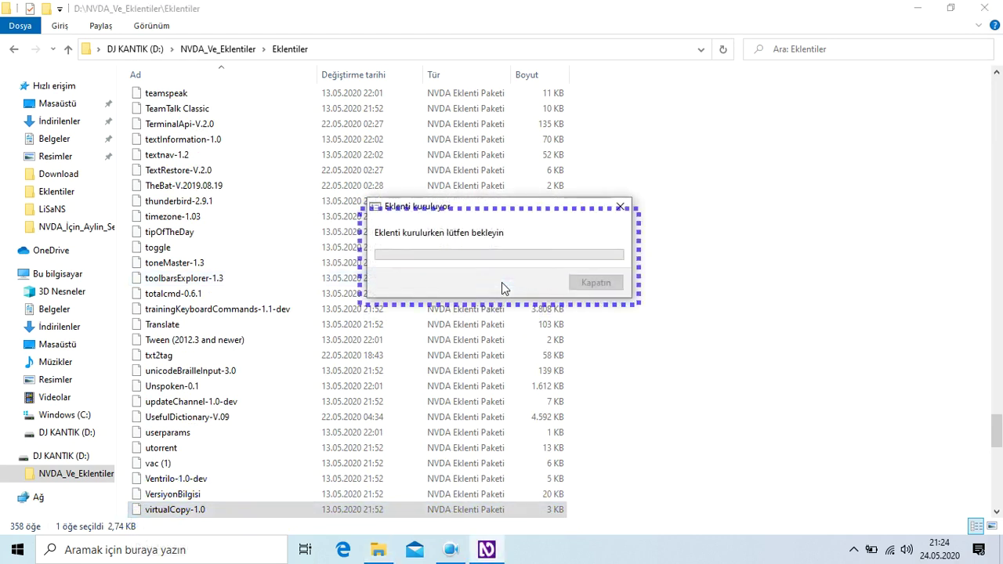
pyautogui.press('Tab')
pyautogui.press('Return')
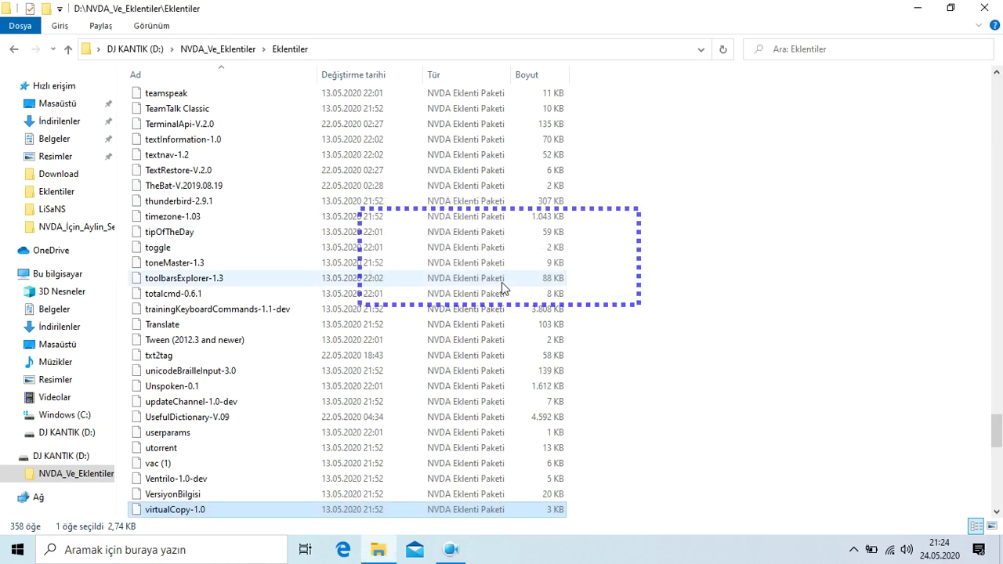
# - Install the virtualRevision-2.8 add-on package from the Eklentiler folder and decline the NVDA restart
pyautogui.press('Down')
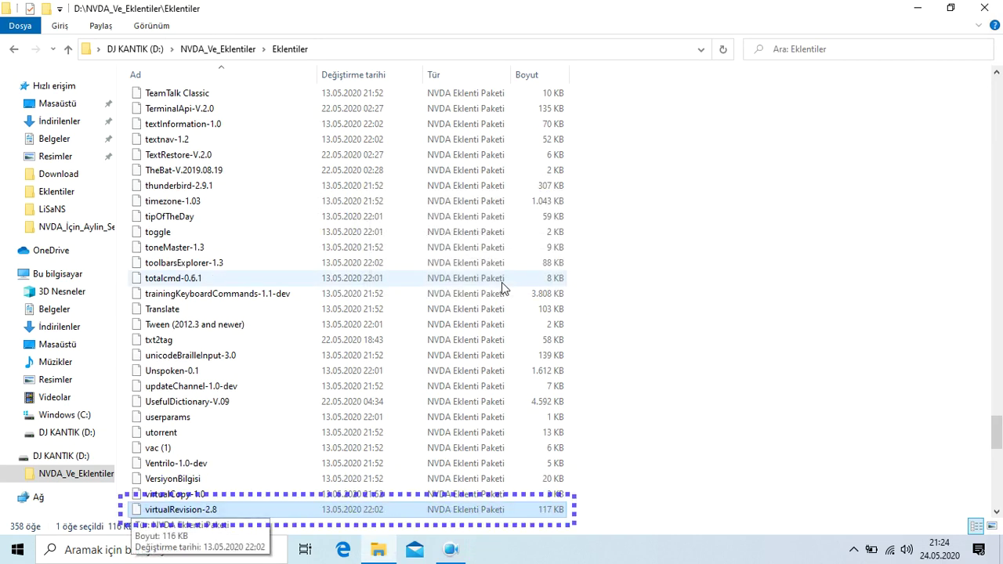
pyautogui.press('Return')
pyautogui.press('Tab')
pyautogui.press('Return')
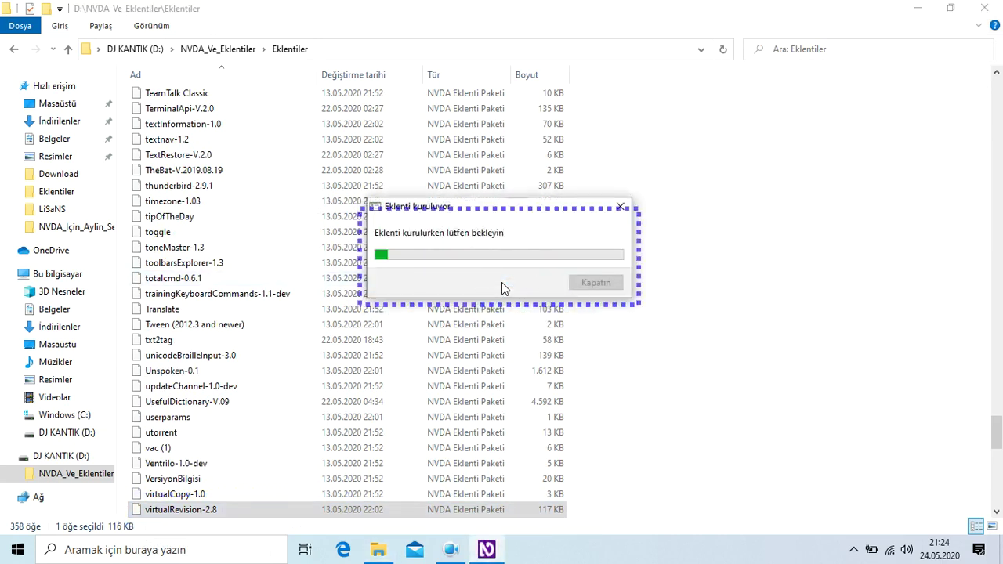
pyautogui.press('Return')
# - Install the visualStudio-1.0dev add-on package and decline the NVDA restart
pyautogui.press('Down')
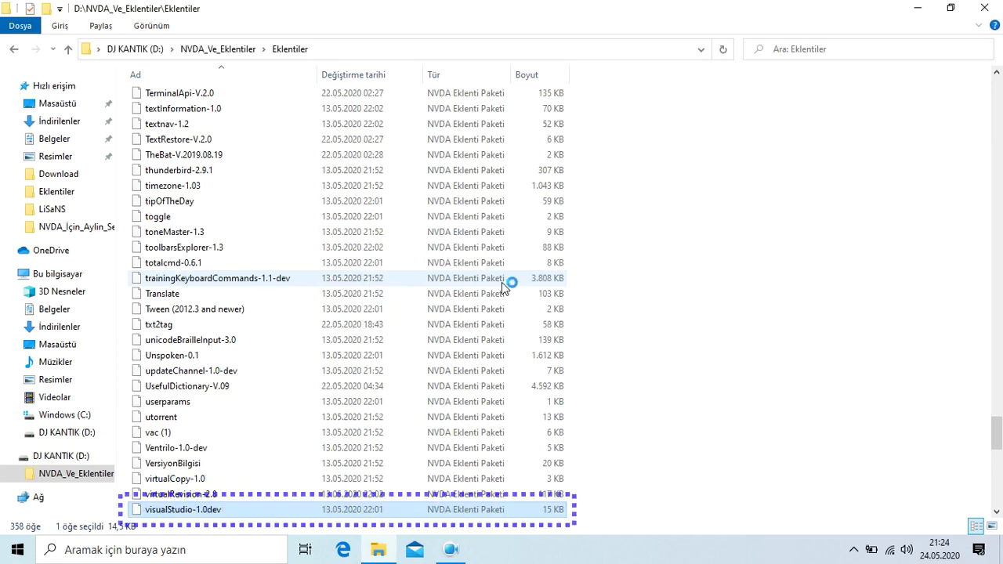
pyautogui.press('Return')
pyautogui.press('Tab')
pyautogui.press('Return')
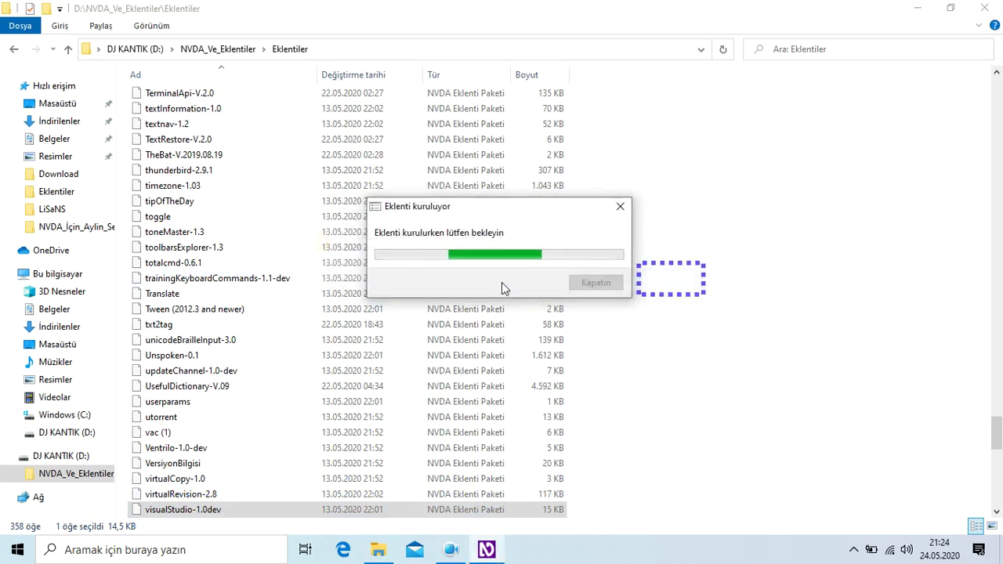
# - Install the visu-rss2.0-dev add-on package from the Eklentiler folder without restarting NVDA
pyautogui.press('Down')
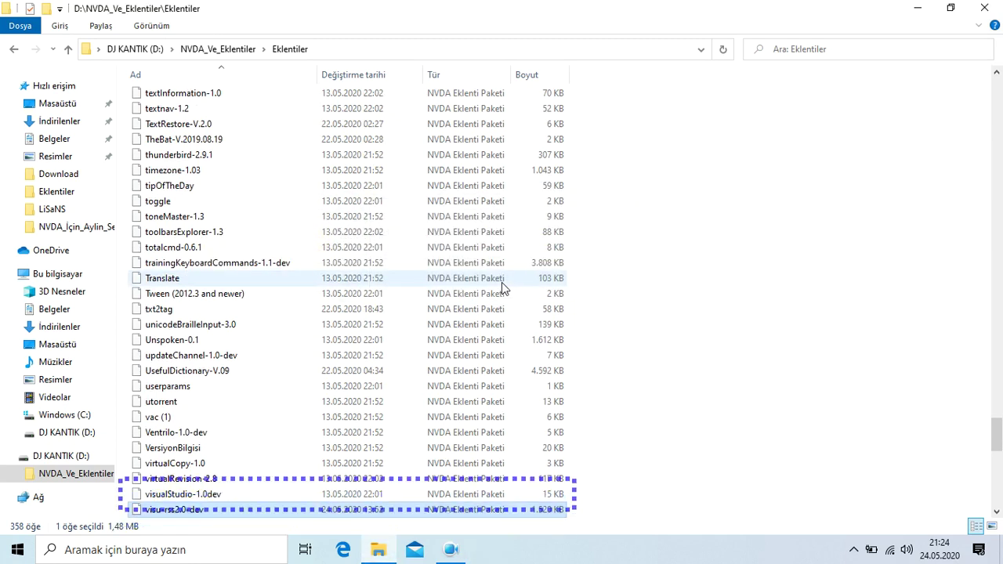
pyautogui.press('Return')
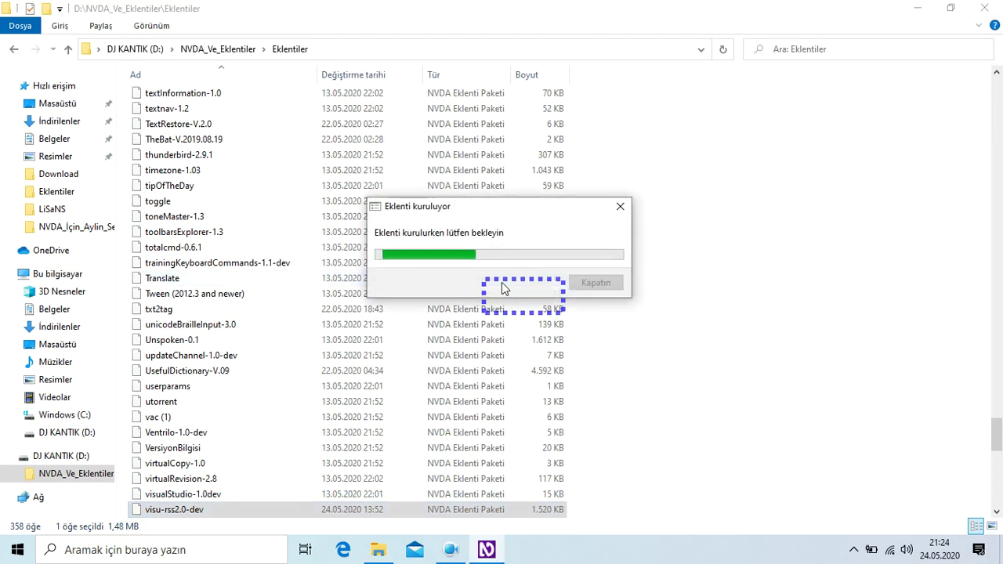
pyautogui.press('Return')
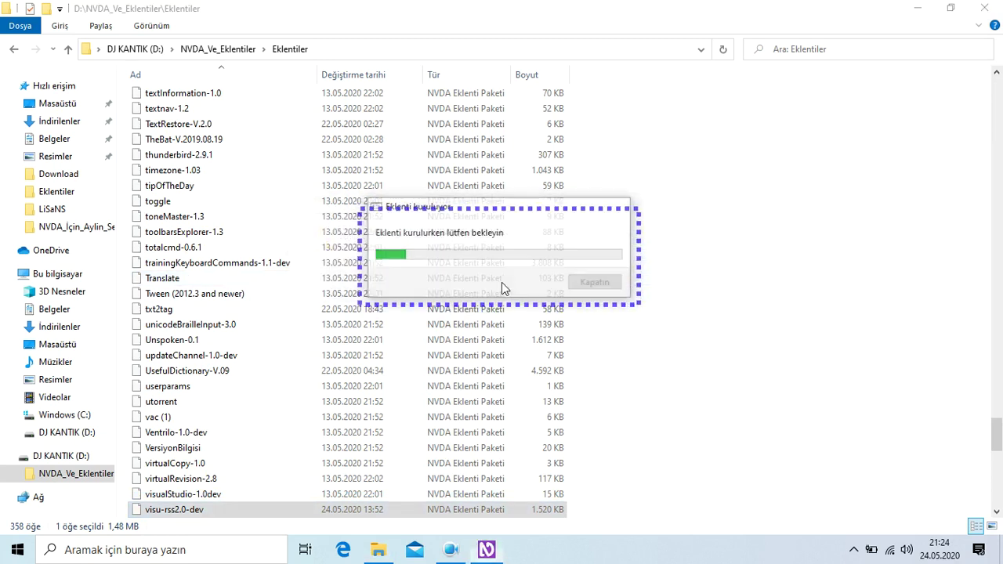
pyautogui.press('Up')
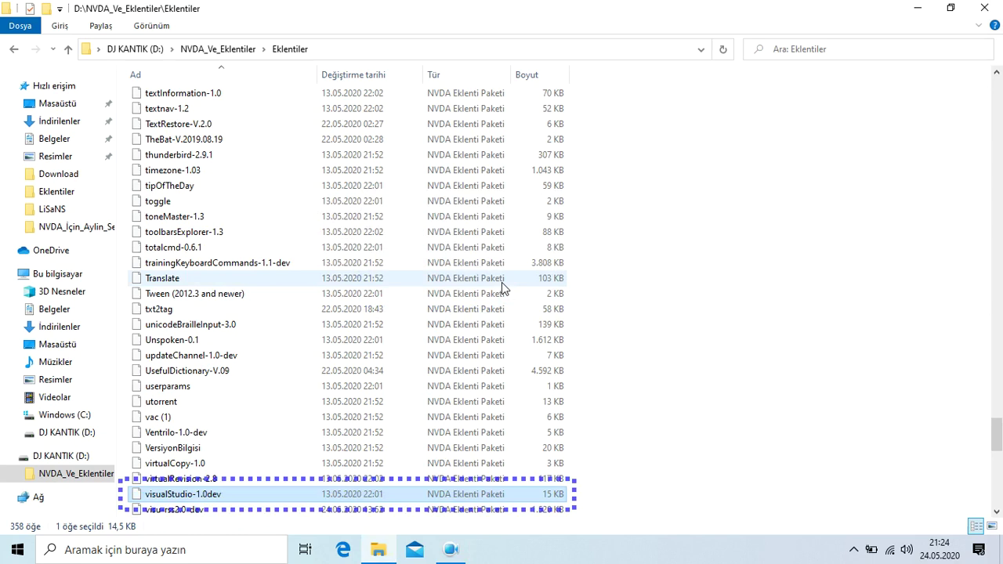
pyautogui.press('Down')
pyautogui.press('Up')
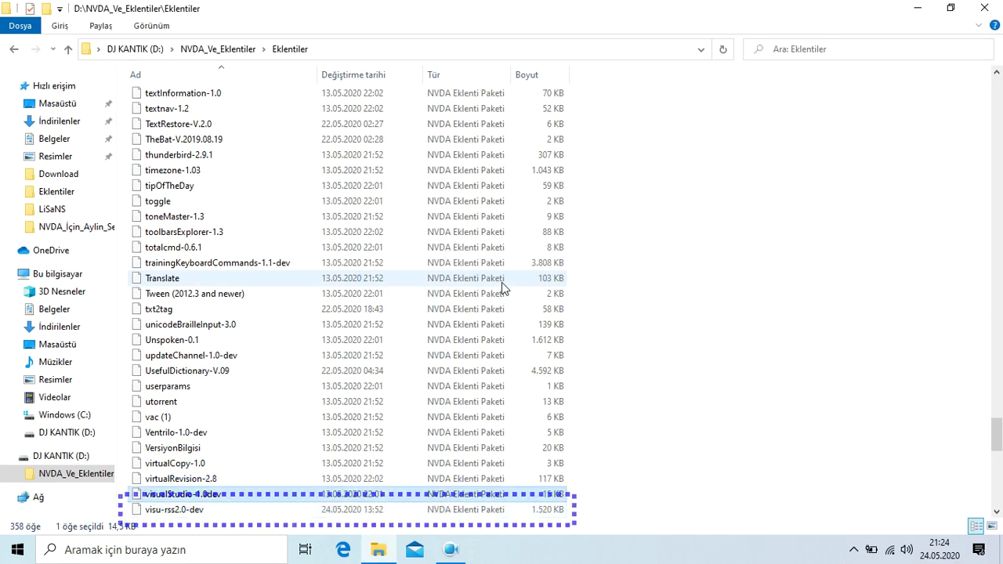
pyautogui.press('Escape')
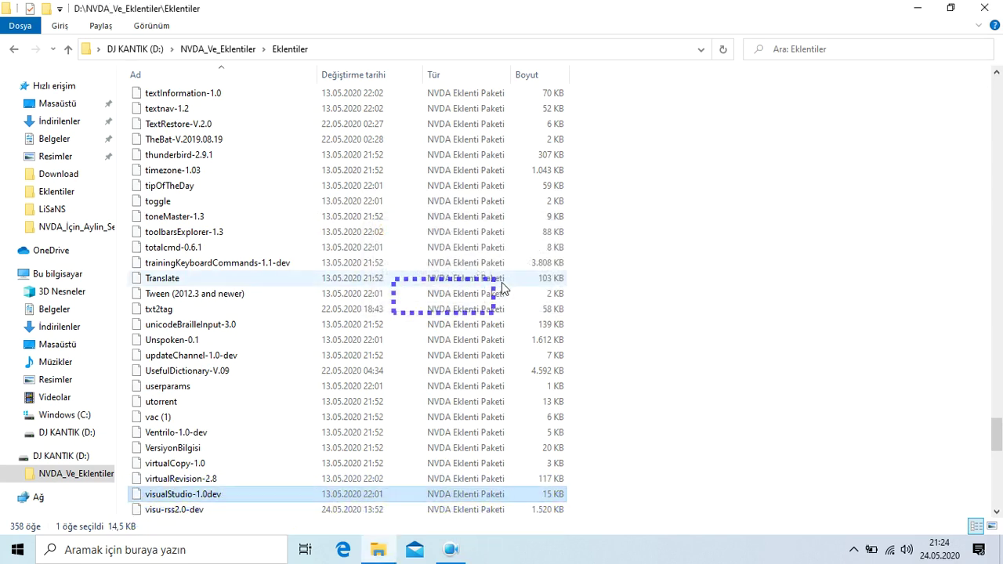
pyautogui.press('Return')
pyautogui.press('Tab')
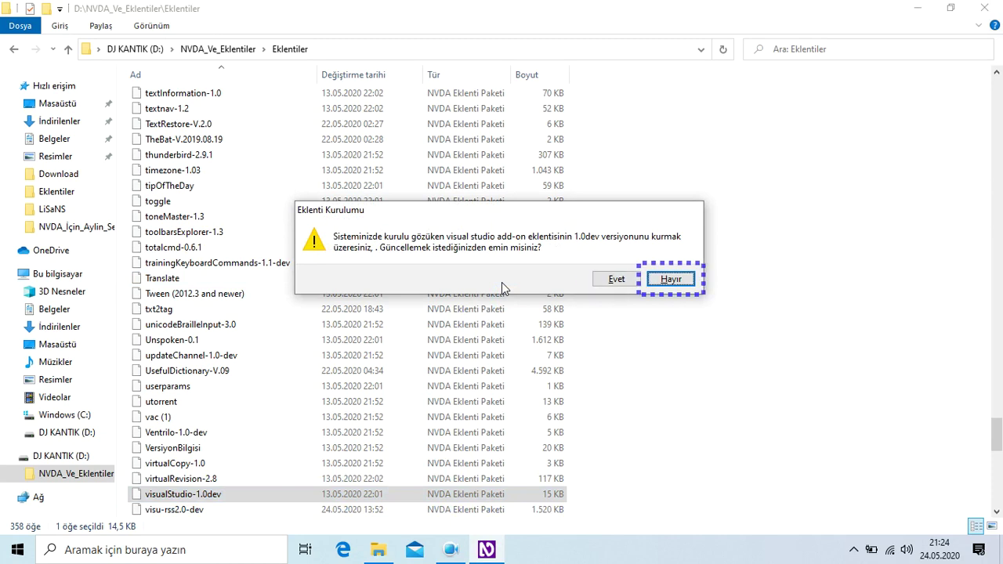
pyautogui.press('Return')
pyautogui.press('Down')
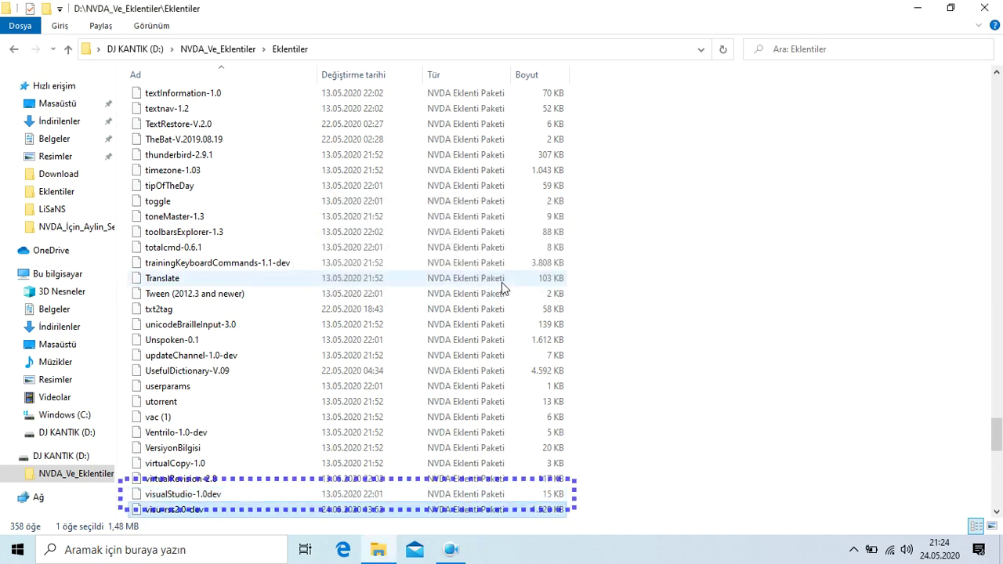
pyautogui.press('Return')
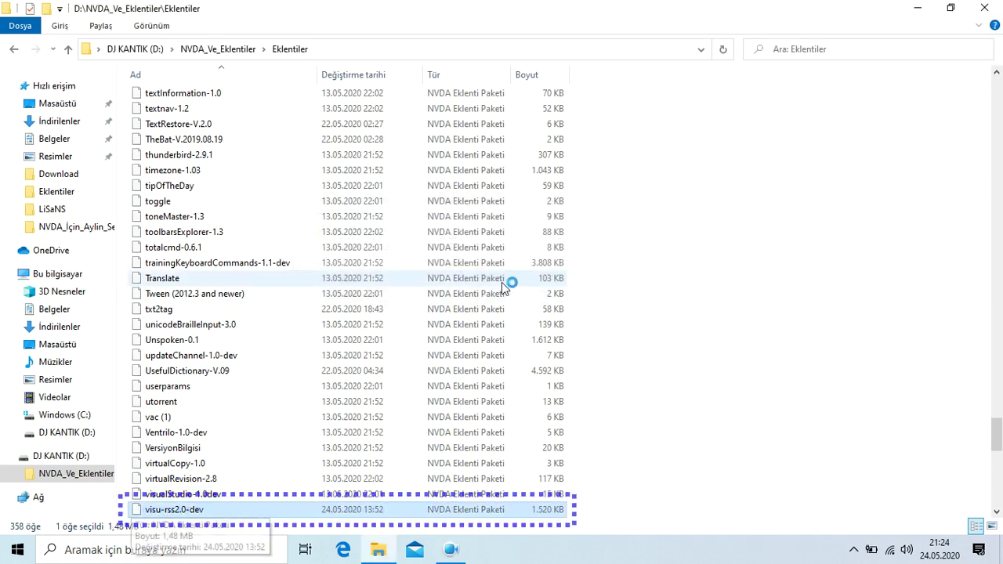
pyautogui.press('Tab')
pyautogui.press('Escape')
pyautogui.press('Tab')
pyautogui.press('Return')
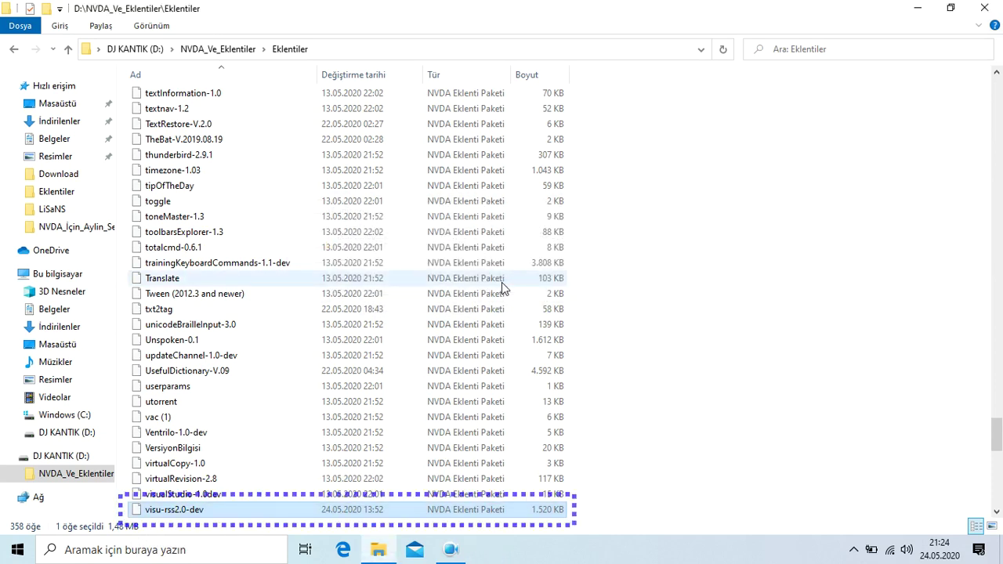
# - Install the VisuRSSReader add-on package and decline the NVDA restart
pyautogui.press('Down')
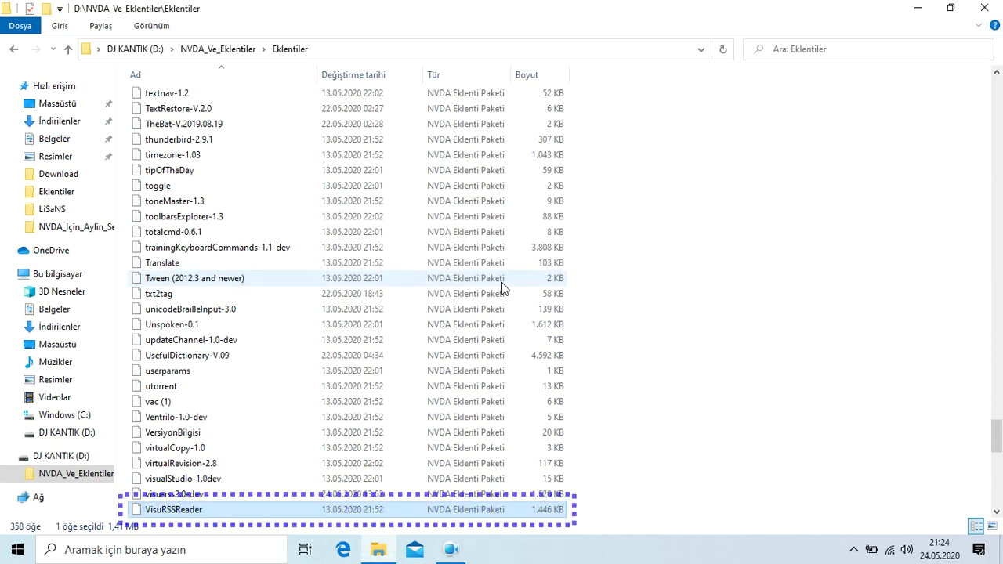
pyautogui.press('Return')
pyautogui.press('Tab')
pyautogui.press('Return')
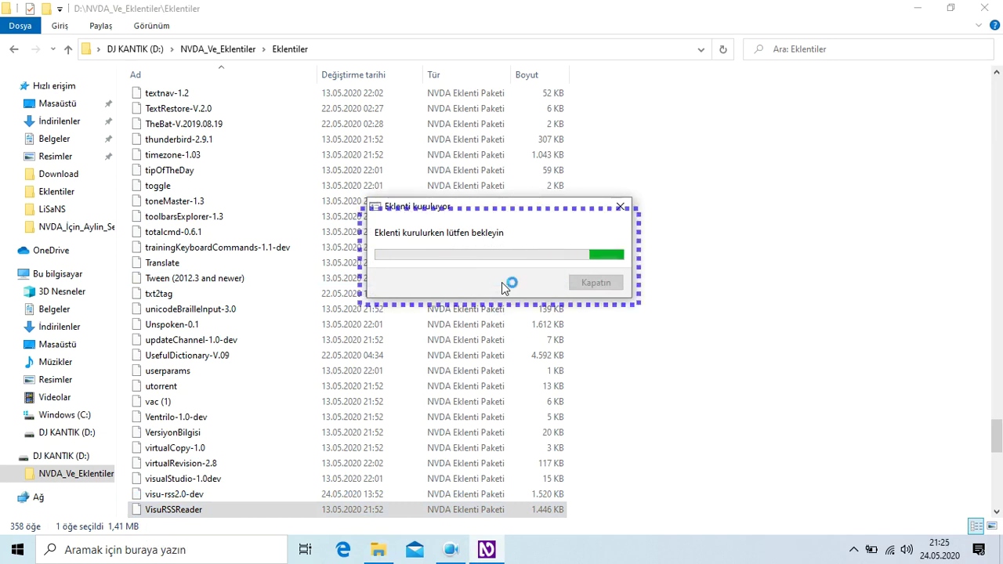
pyautogui.press('Tab')
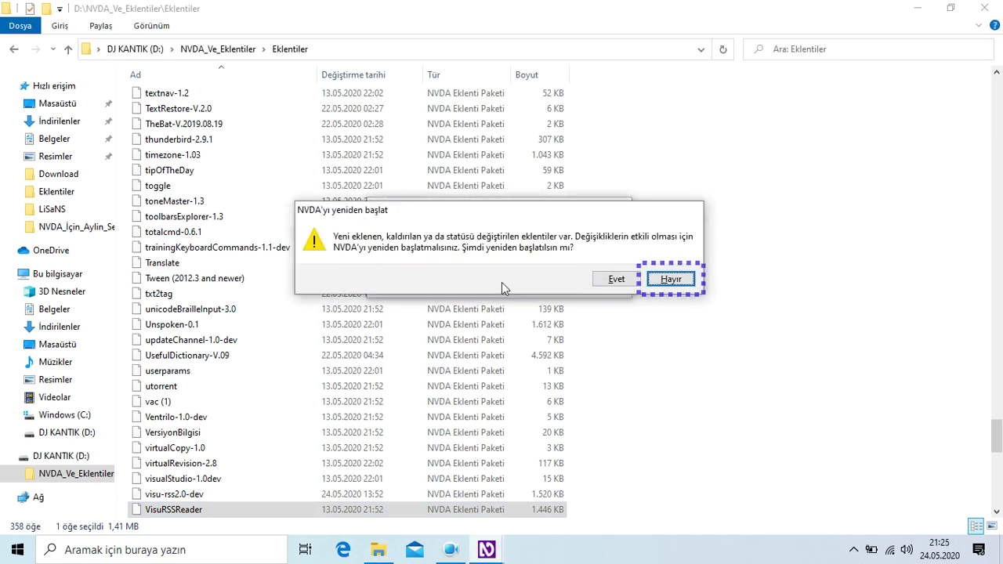
pyautogui.press('Return')
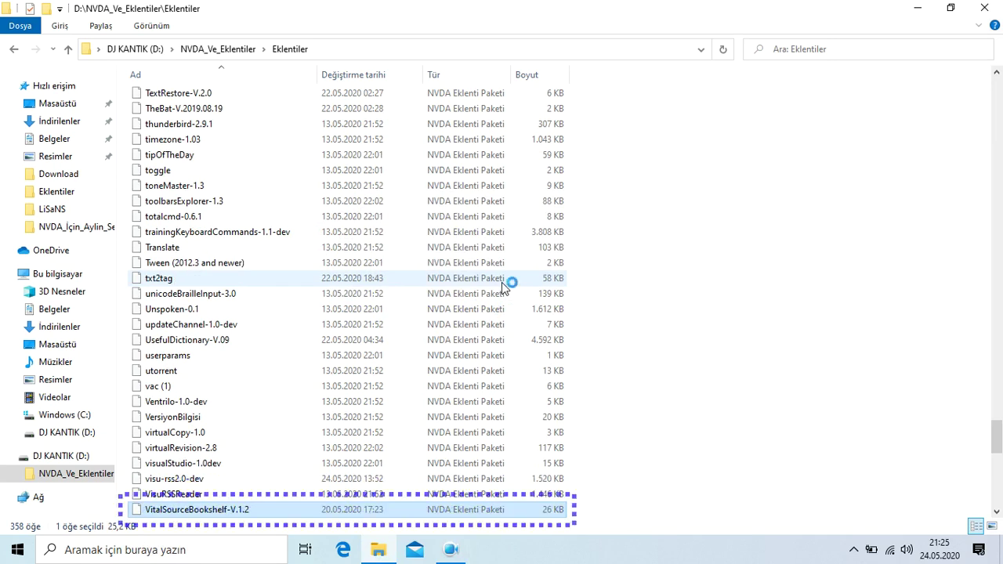
# - Install the VitalSourceBookshelf-V.1.2 and VkSmiliesReader-V.3.5 add-on packages, declining the NVDA restart after each
pyautogui.hotkey('alt', 'e')
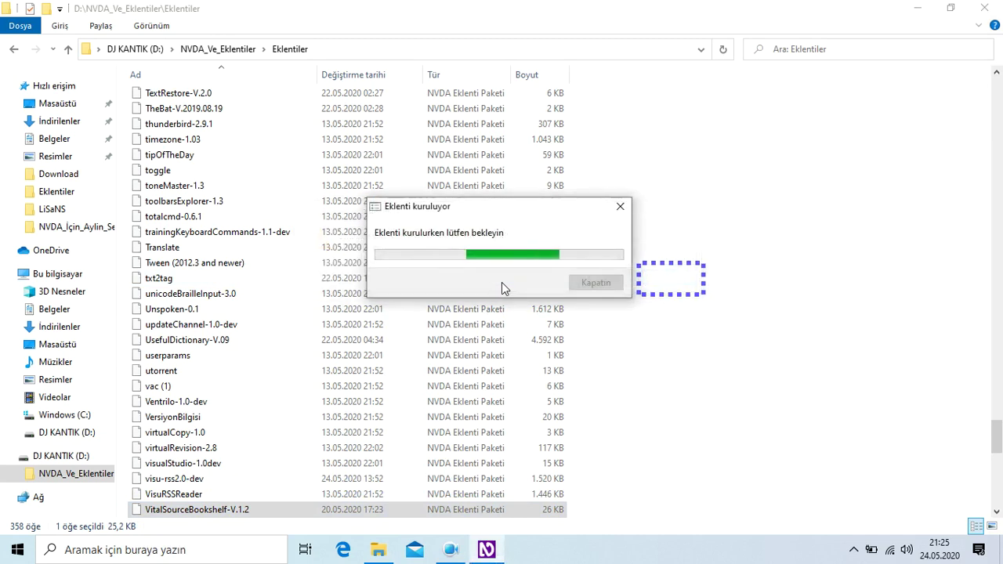
pyautogui.press('Down')
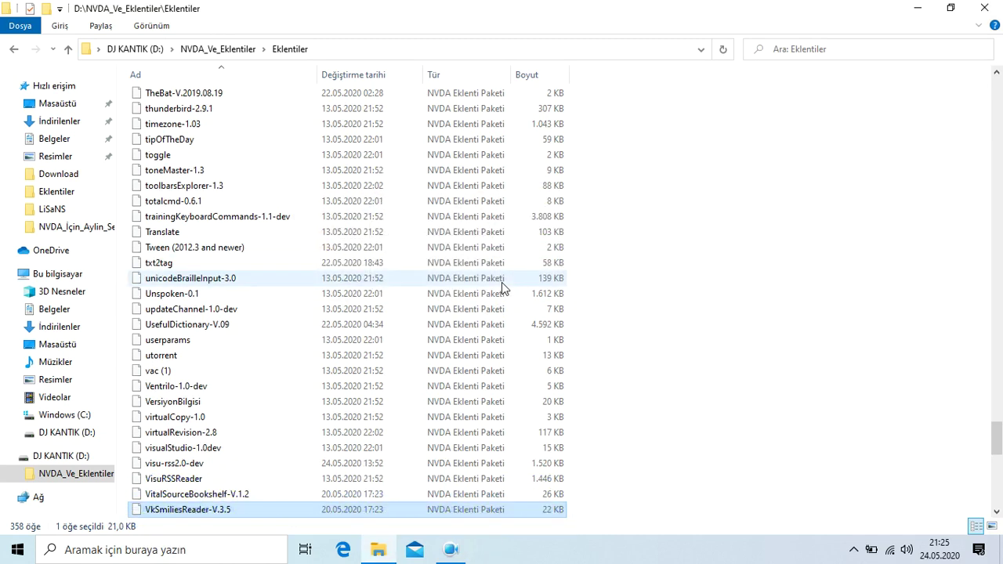
pyautogui.press('Return')
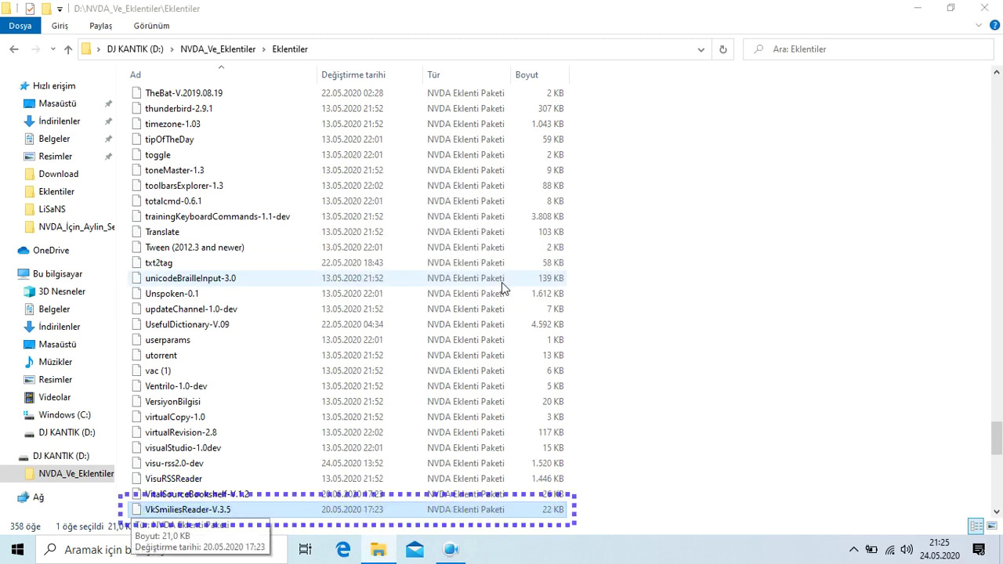
pyautogui.press('Return')
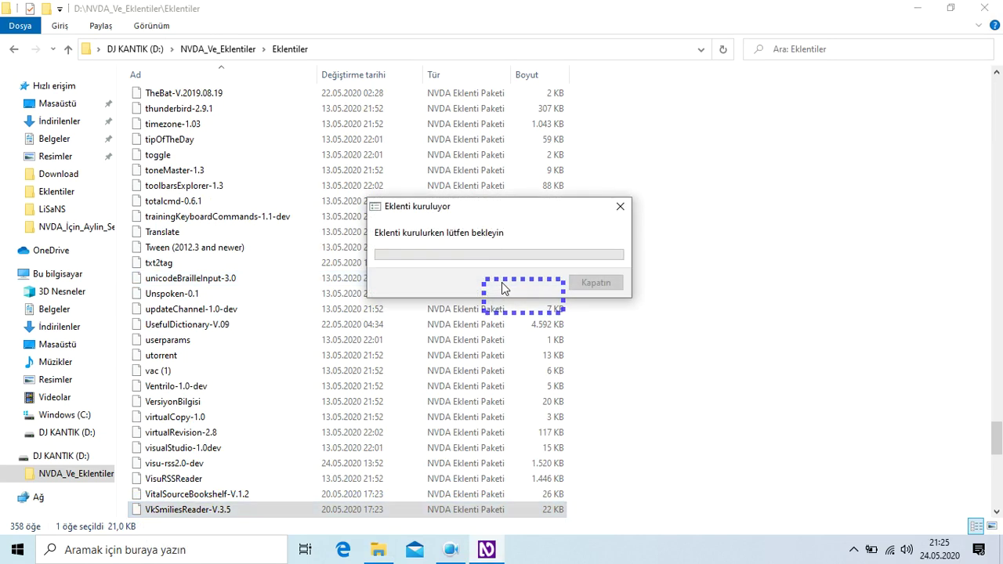
pyautogui.press('Tab')
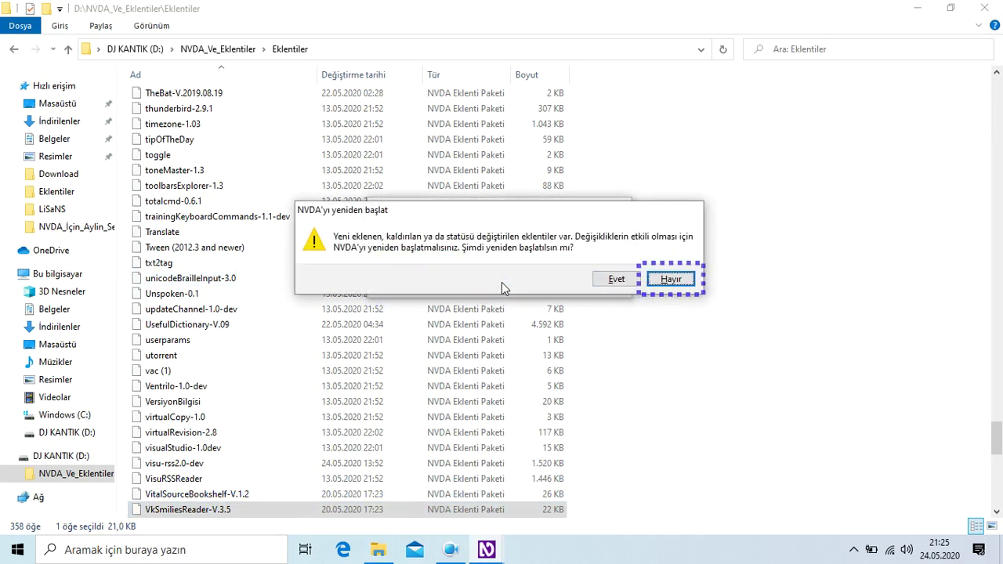
pyautogui.press('Return')
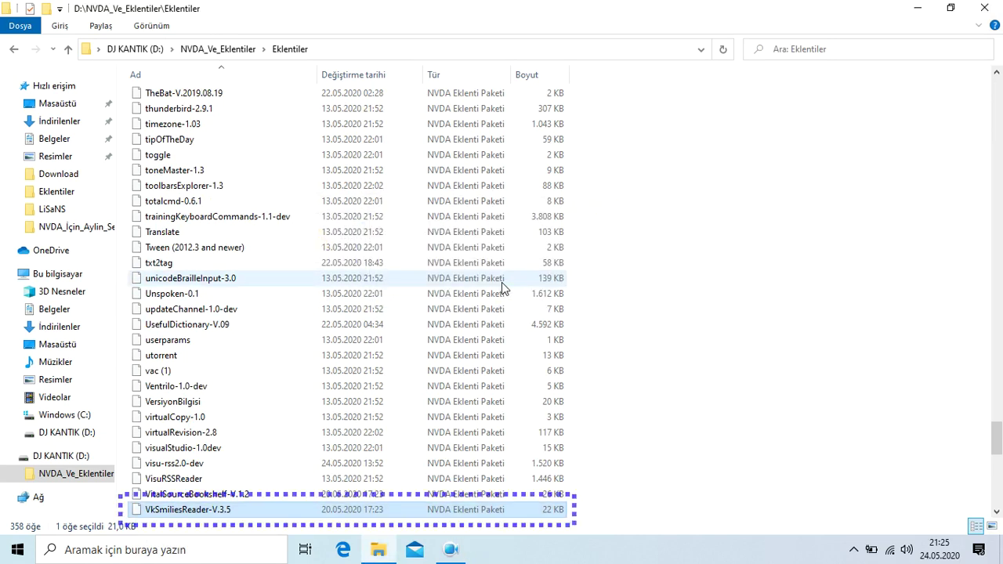
# - Install the VLC-2.10 add-on package from the Eklentiler folder and decline the NVDA restart
pyautogui.press('Down')
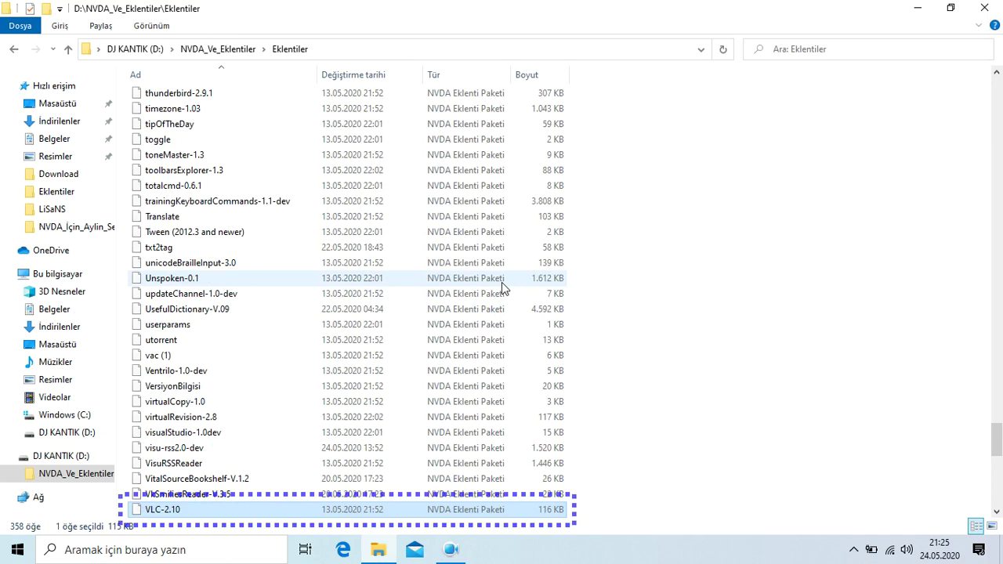
pyautogui.press('Return')
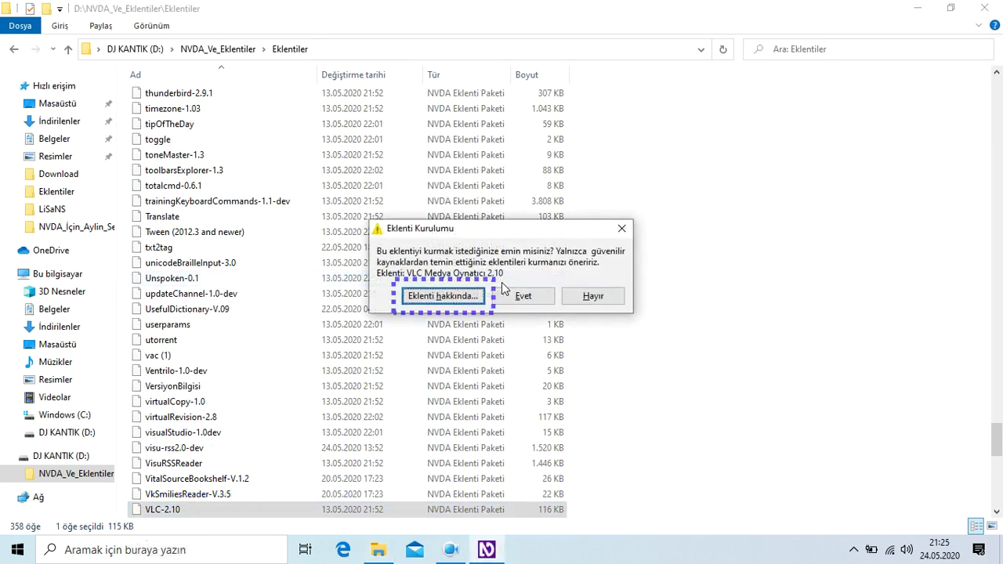
pyautogui.press('Tab')
pyautogui.press('Return')
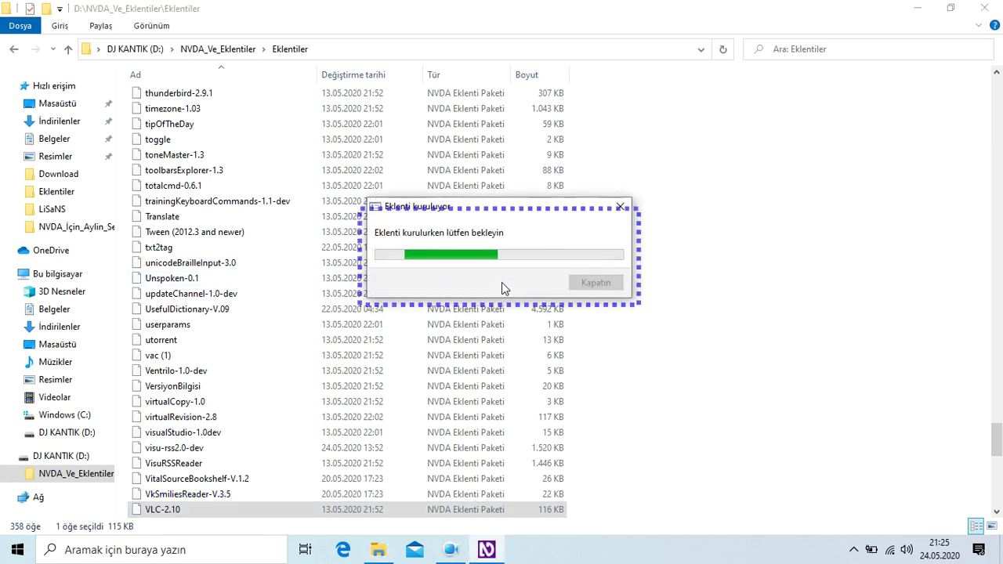
pyautogui.press('Return')
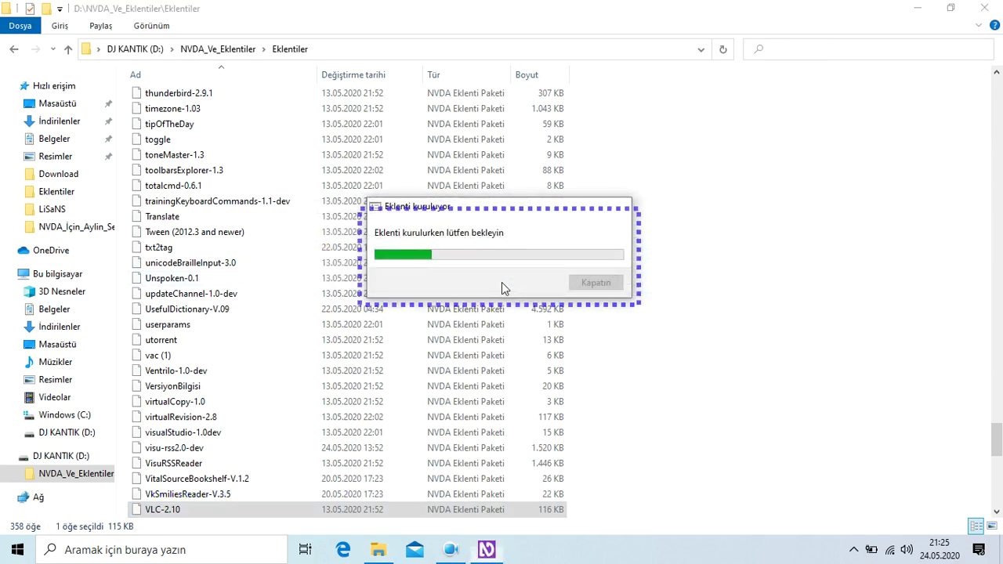
# - Install the VLCAccessEnhancement-1.3 and VMWare-V.2018.02.03 add-on packages, declining the NVDA restart after each
pyautogui.press('Down')
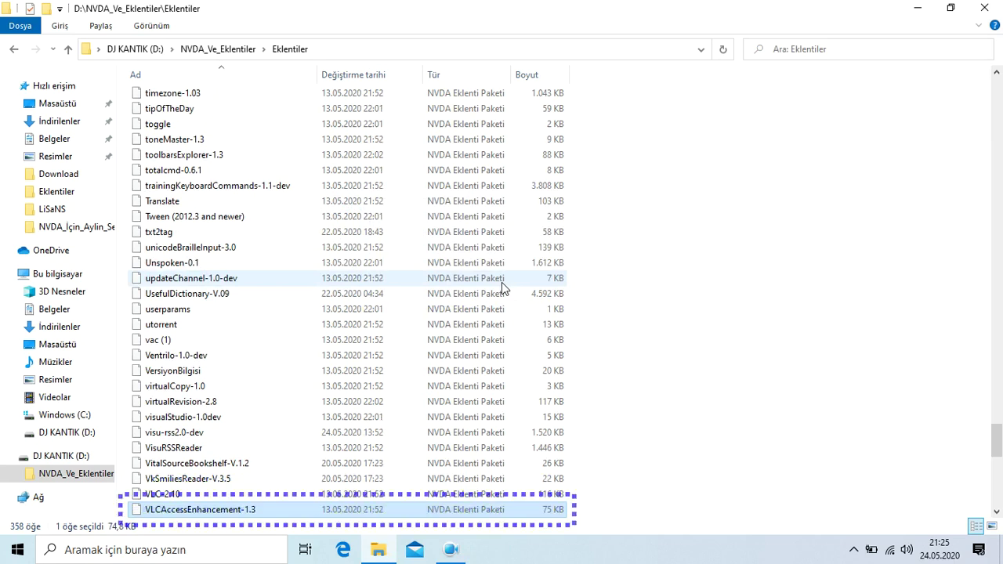
pyautogui.press('Tab')
pyautogui.press('Return')
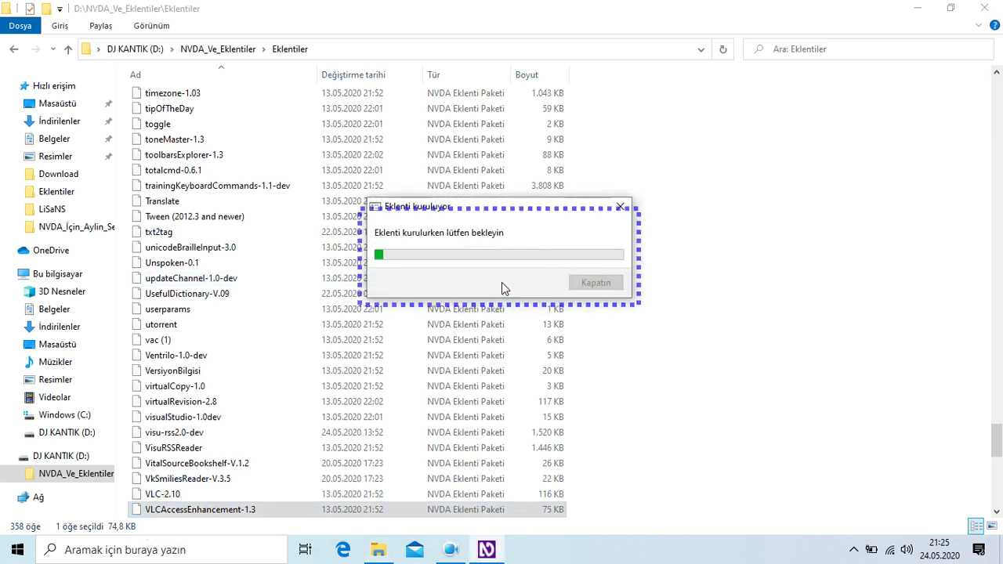
pyautogui.press('Tab')
pyautogui.press('Return')
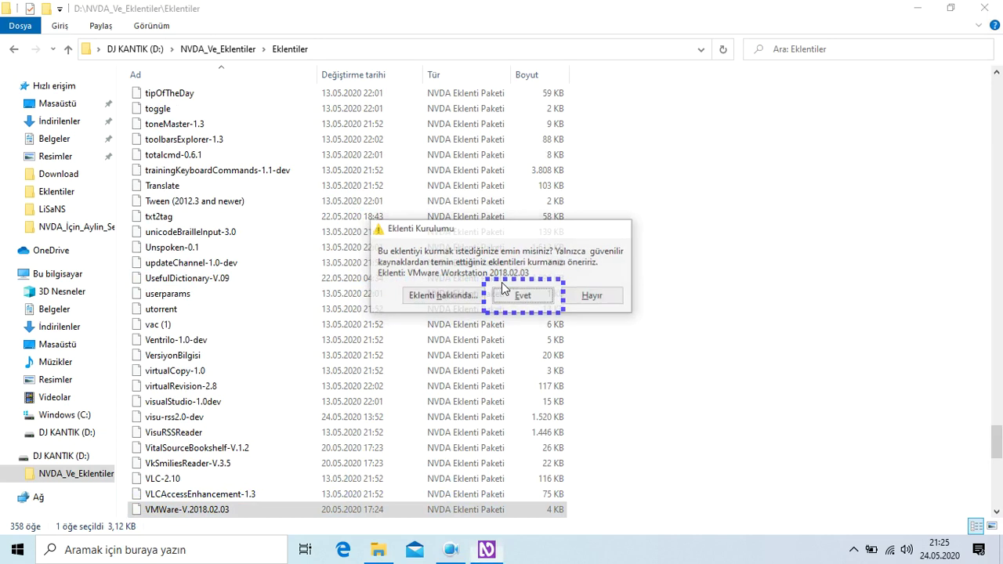
pyautogui.press('Return')
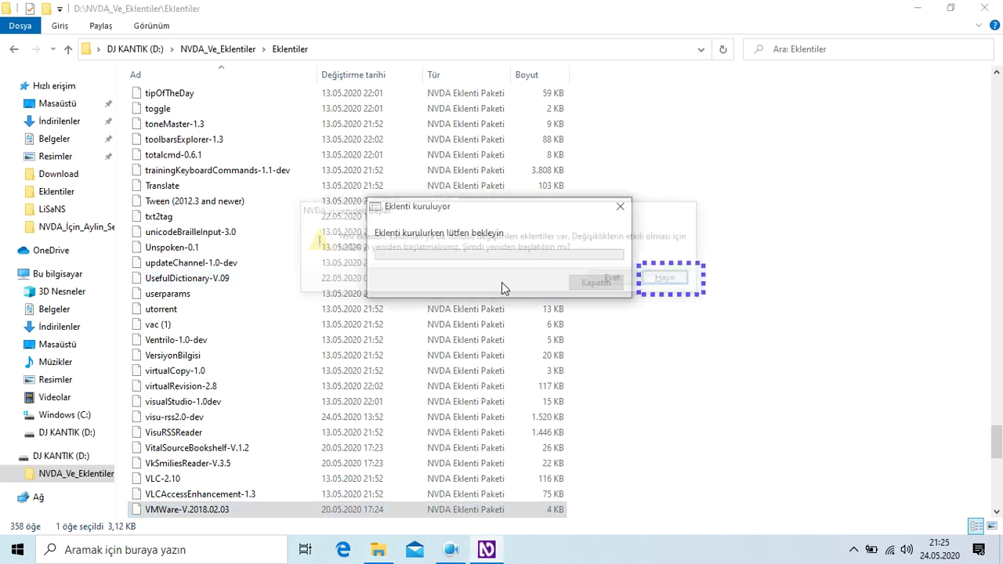
# - Install the Vocalizer_dictionary-2.1.3 add-on package and decline the NVDA restart
pyautogui.press('Down')
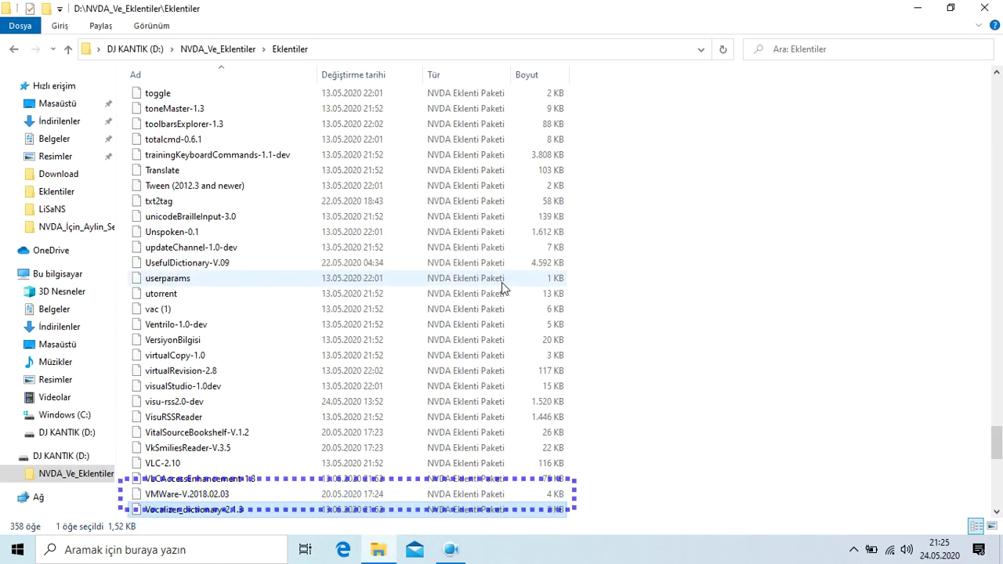
pyautogui.press('Return')
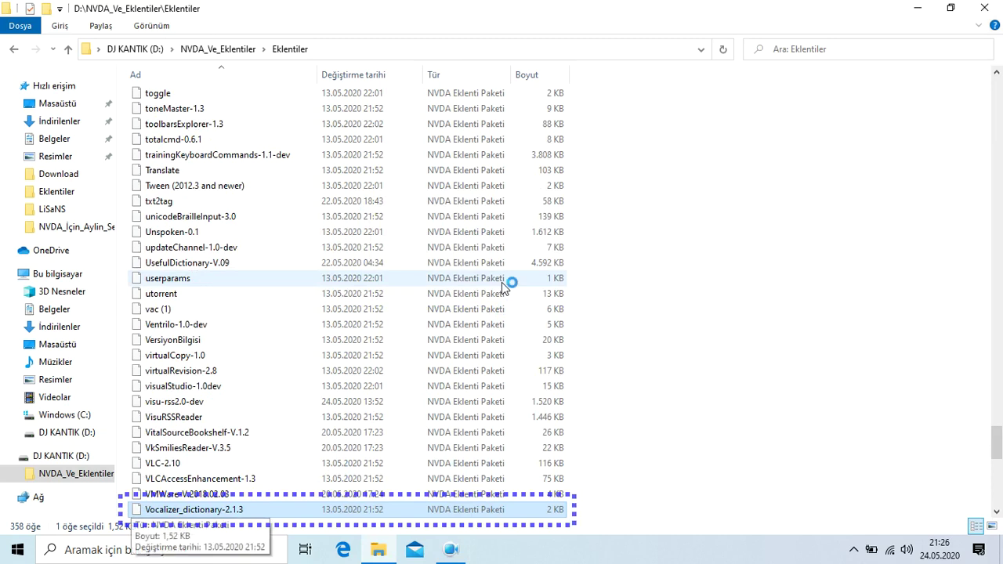
pyautogui.press('Tab')
pyautogui.press('Return')
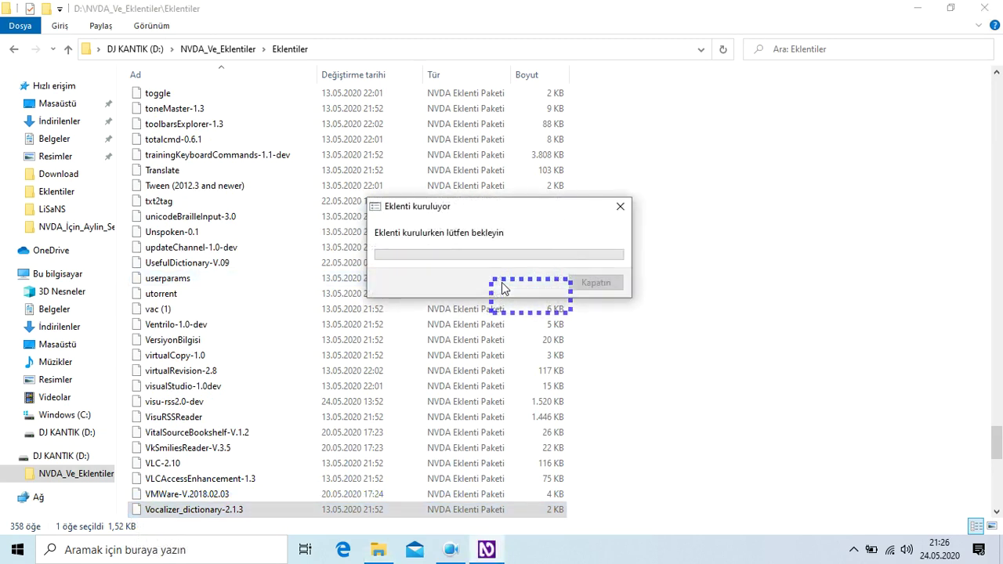
pyautogui.press('Tab')
pyautogui.press('Return')
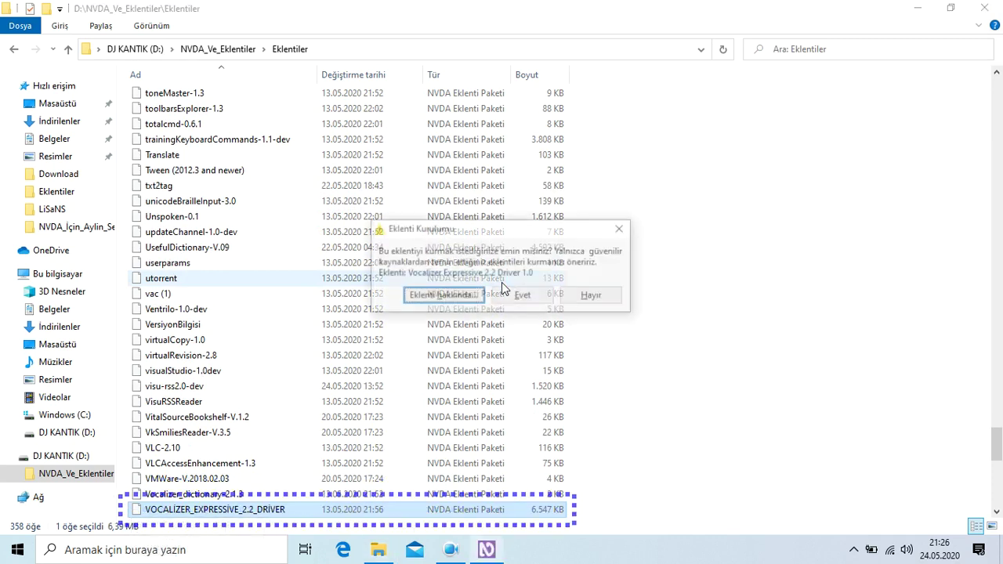
# - Install the VOCALİZER_EXPRESSİVE_2.2_DRİVER add-on package and decline the NVDA restart
pyautogui.press('Tab')
pyautogui.press('Return')
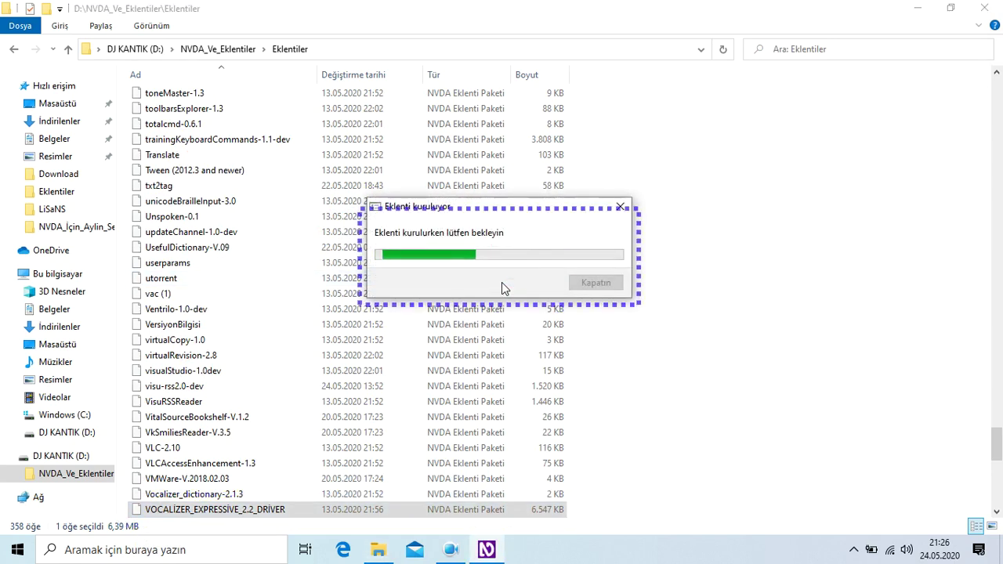
pyautogui.press('Tab')
pyautogui.press('Return')
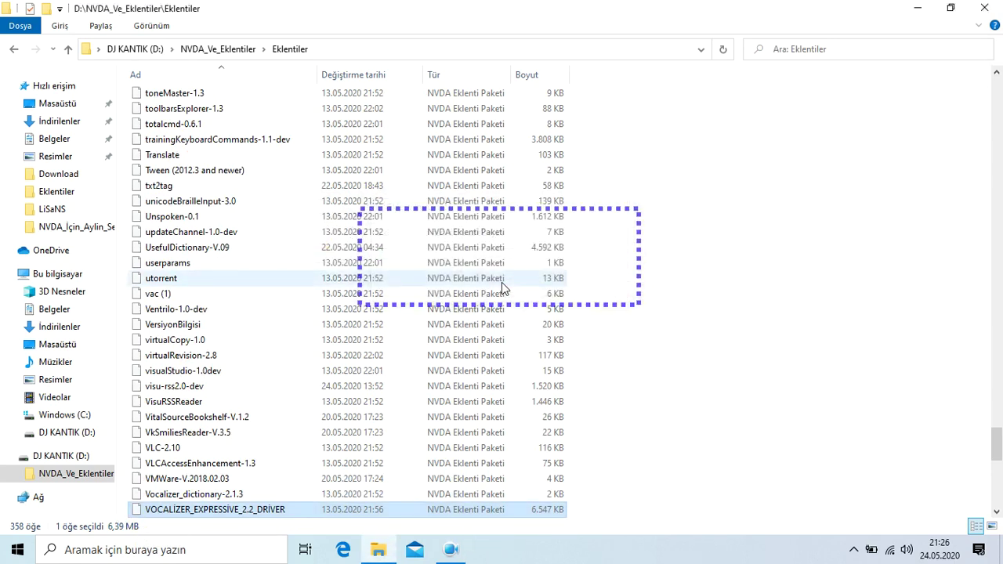
# - Install the VOCALİZER_EXPRESSİVE_2_TURKİSH_VOİCES add-on package from the Eklentiler folder and decline the NVDA restart
pyautogui.press('Down')
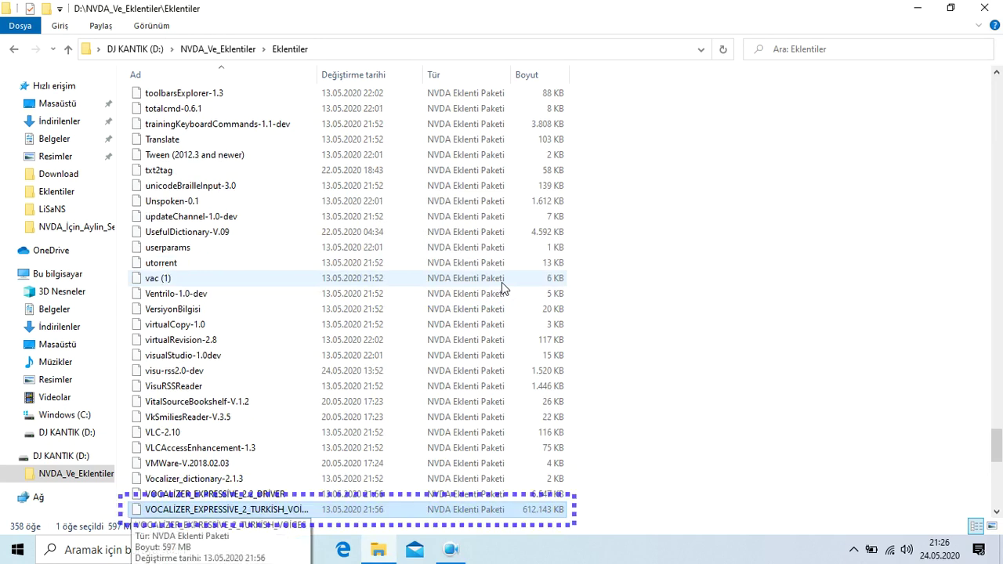
pyautogui.press('Return')
pyautogui.press('Tab')
pyautogui.press('Return')
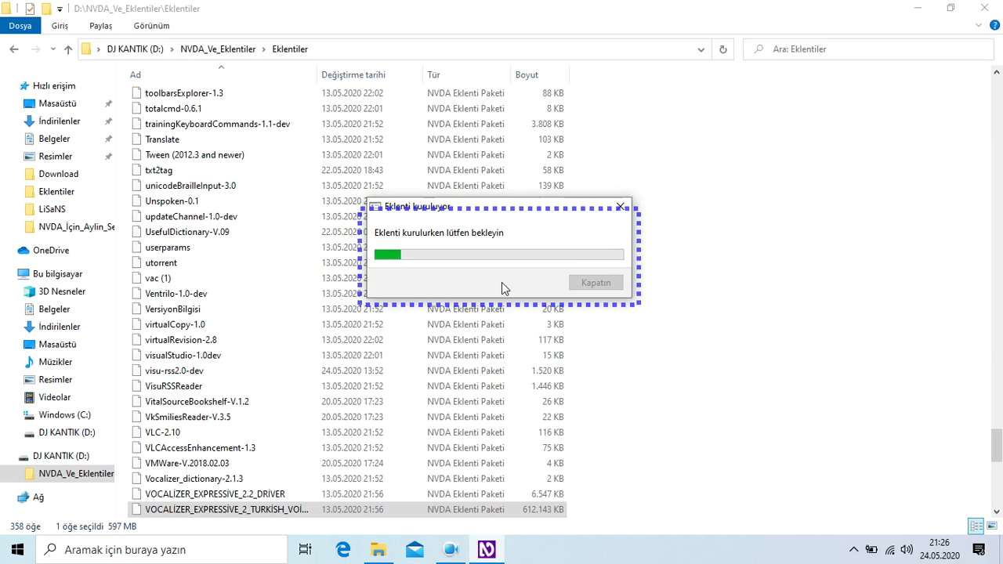
pyautogui.press('Tab')
pyautogui.press('Return')
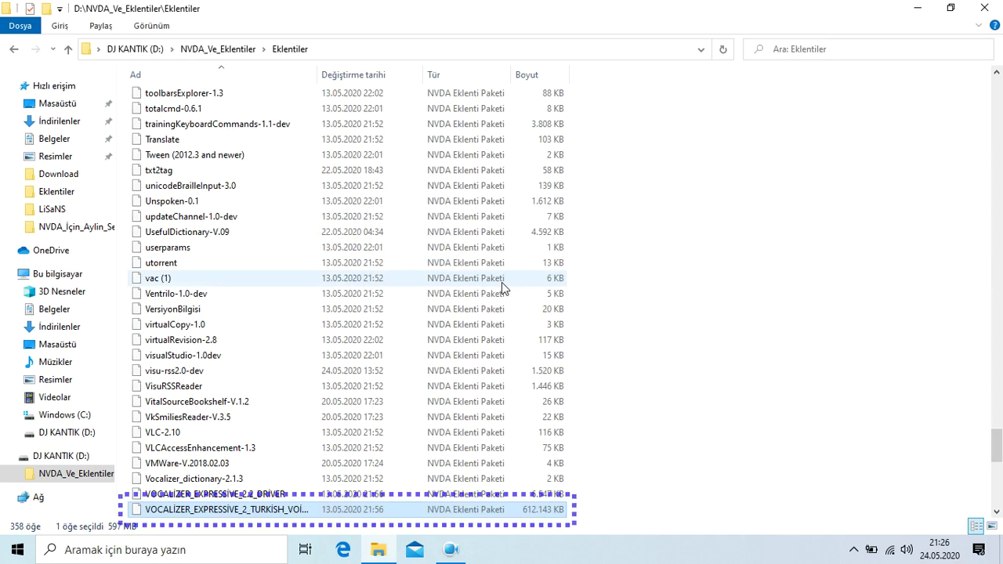
# - Install the vocalizer_expressive_driver add-on package and decline the NVDA restart
pyautogui.press('Down')
pyautogui.press('Return')
pyautogui.press('Return')
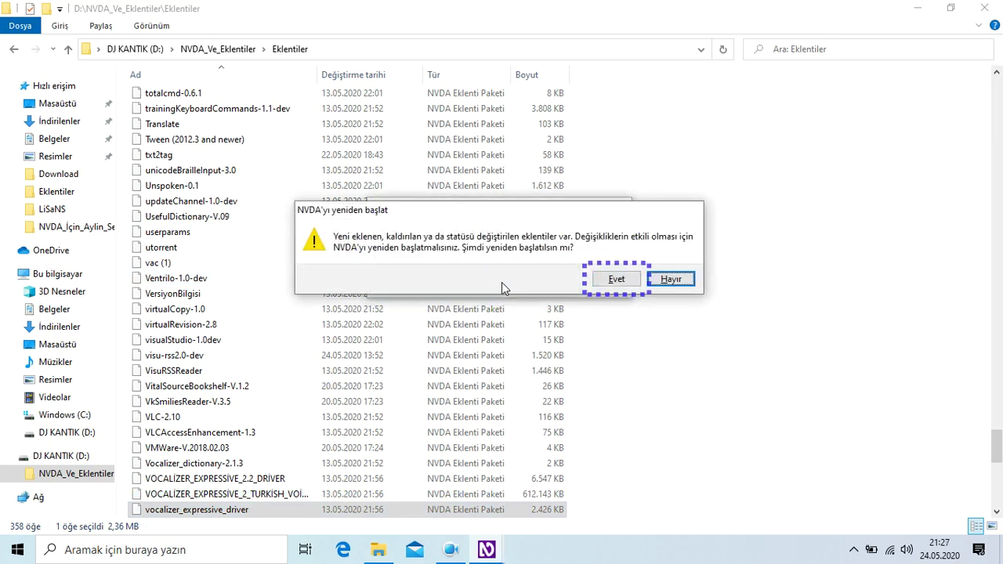
pyautogui.press('Return')
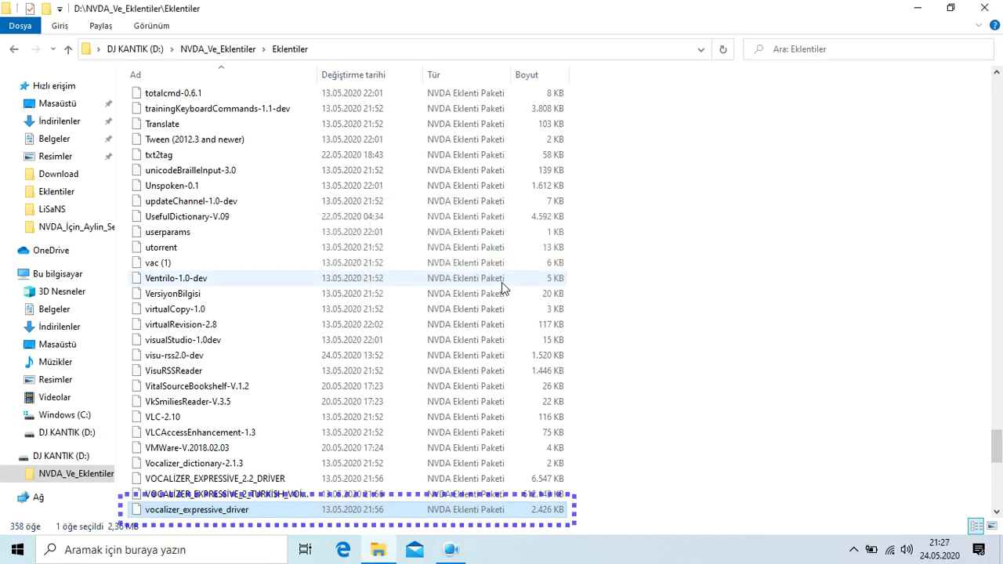
# - Install the Vocalizer_Voice-cem_1.1 add-on package and decline the NVDA restart
pyautogui.press('Down')
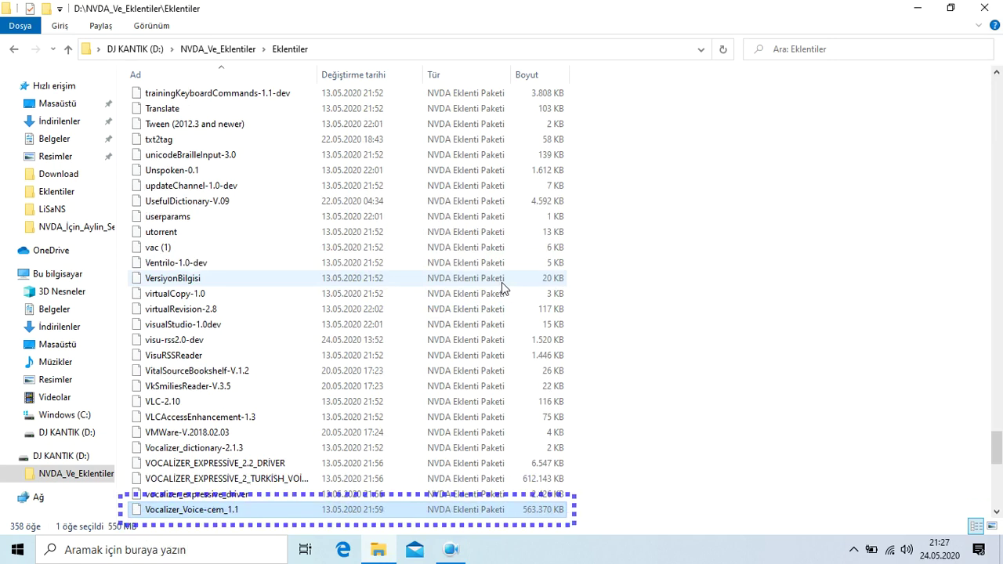
pyautogui.press('Tab')
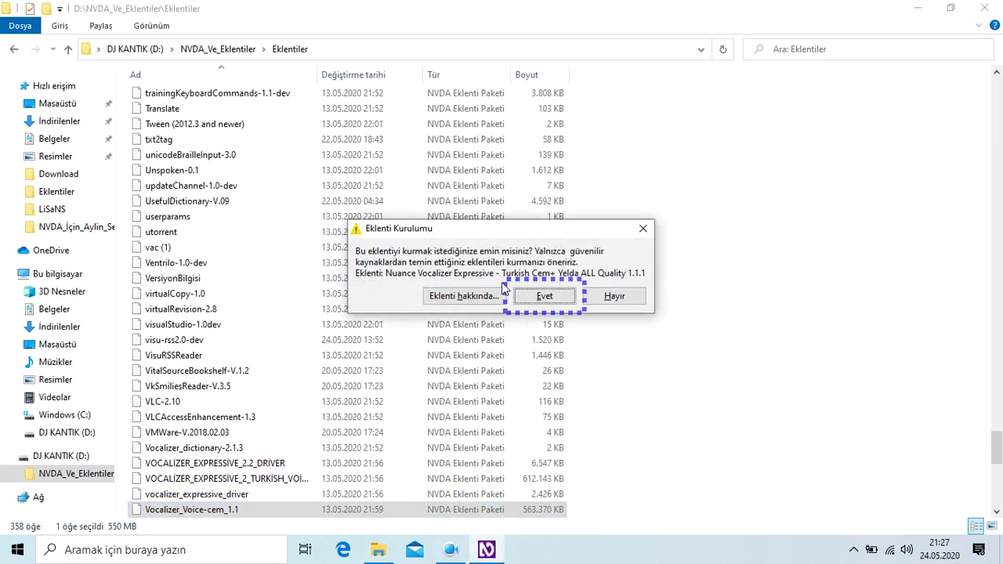
pyautogui.press('Return')
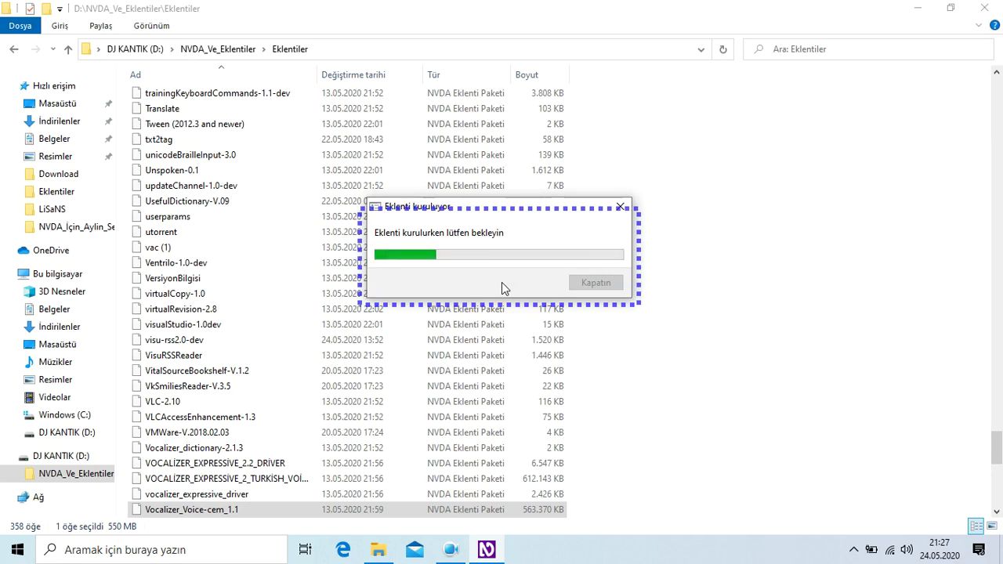
pyautogui.press('Tab')
pyautogui.press('Return')
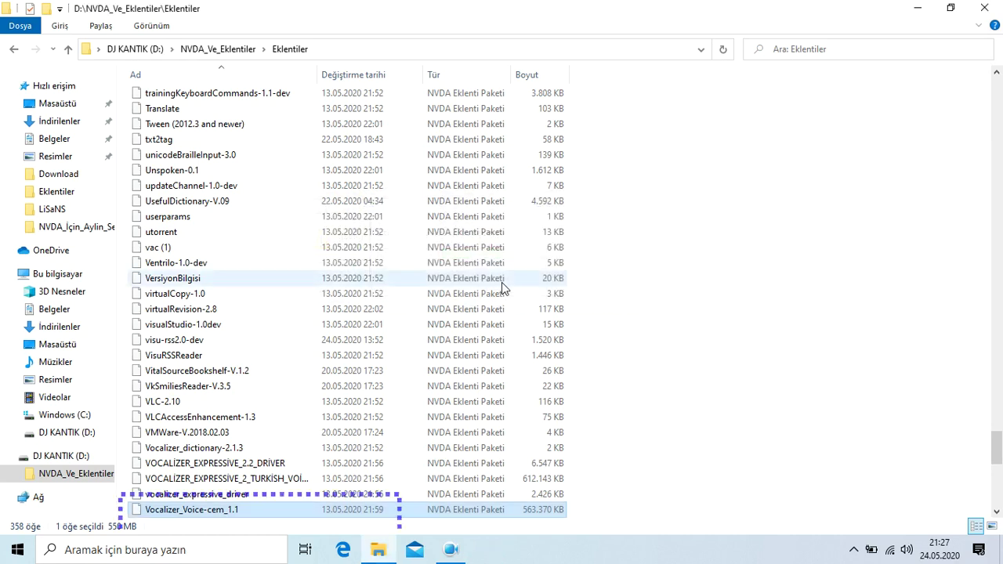
# - Install the vocalizer-expressive2-voice-cem-Embedded-high add-on package and decline the NVDA restart
pyautogui.press('Down')
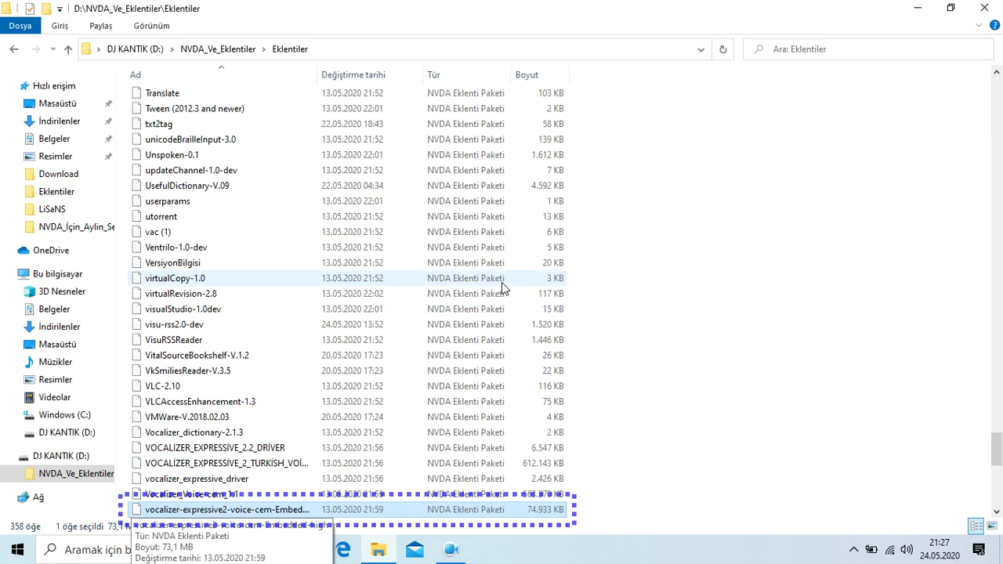
pyautogui.press('Return')
pyautogui.press('Tab')
pyautogui.press('Return')
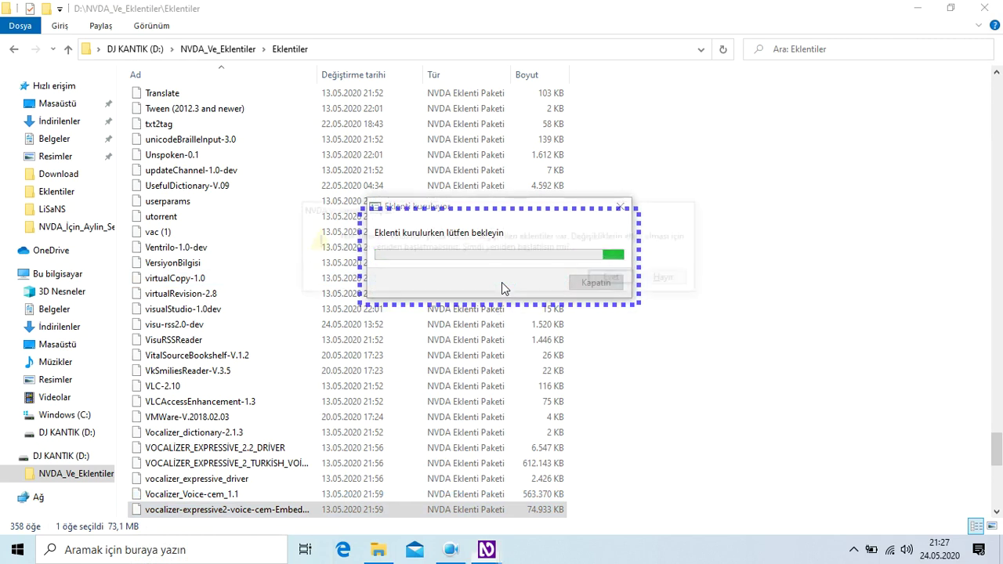
pyautogui.press('Tab')
pyautogui.press('Return')
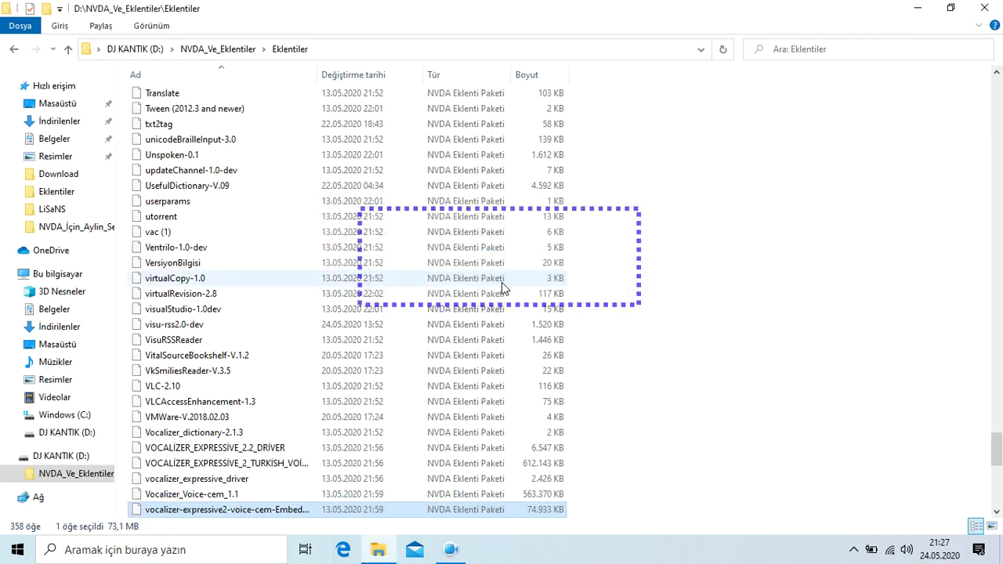
# - Install the vocalizer-expressive2-voice-cem-Embedded-pro add-on package and decline the NVDA restart
pyautogui.press('Down')
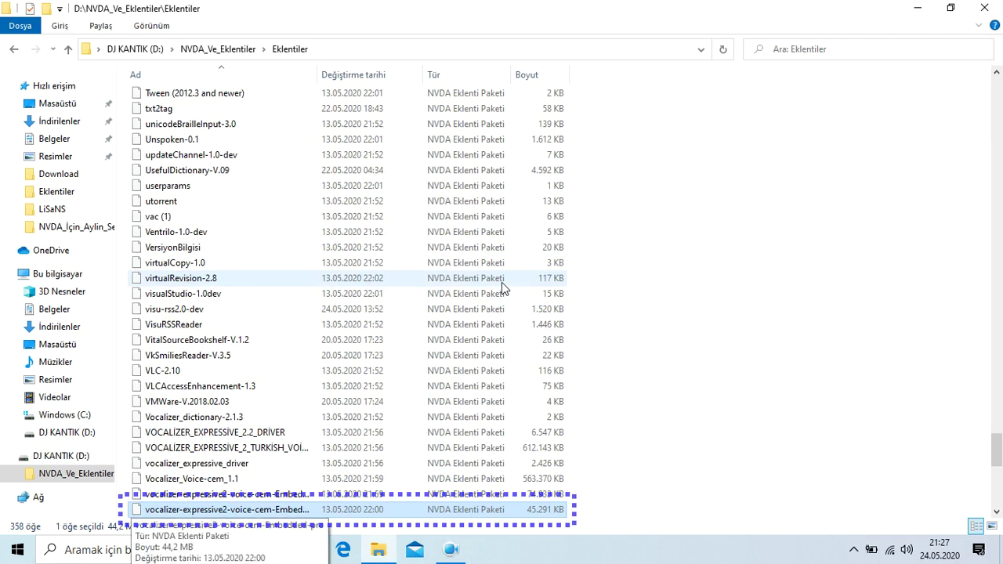
pyautogui.press('Return')
pyautogui.press('Escape')
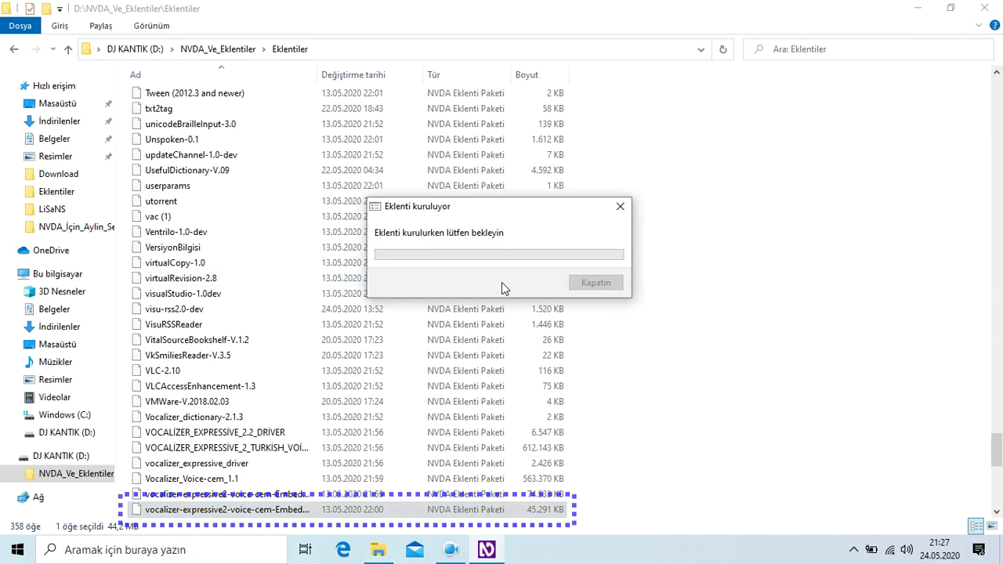
pyautogui.press('Tab')
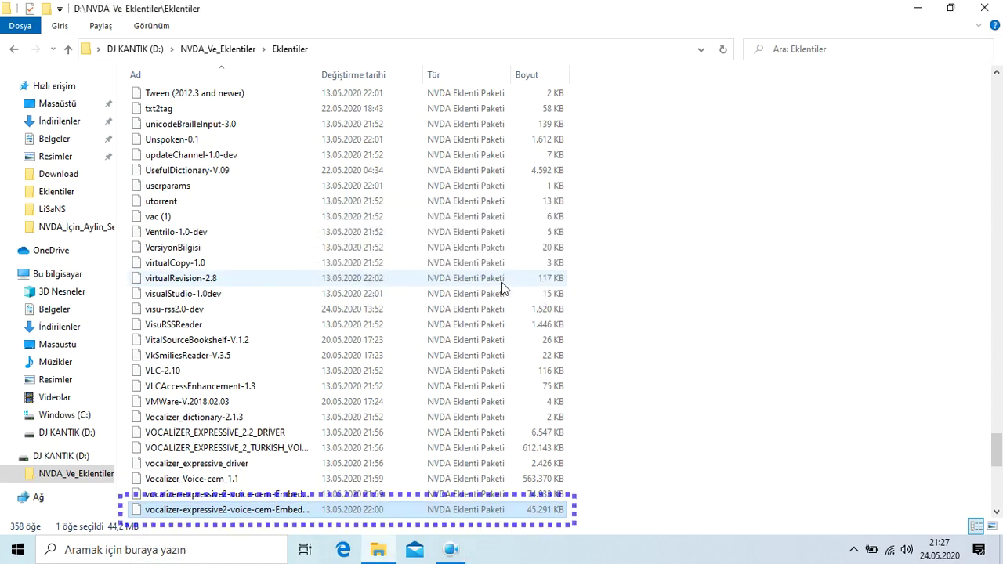
# - View the add-on information of vocalizer-expressive2-voice-yelda-Embedded-high, install the package and decline the NVDA restart
pyautogui.press('Down')
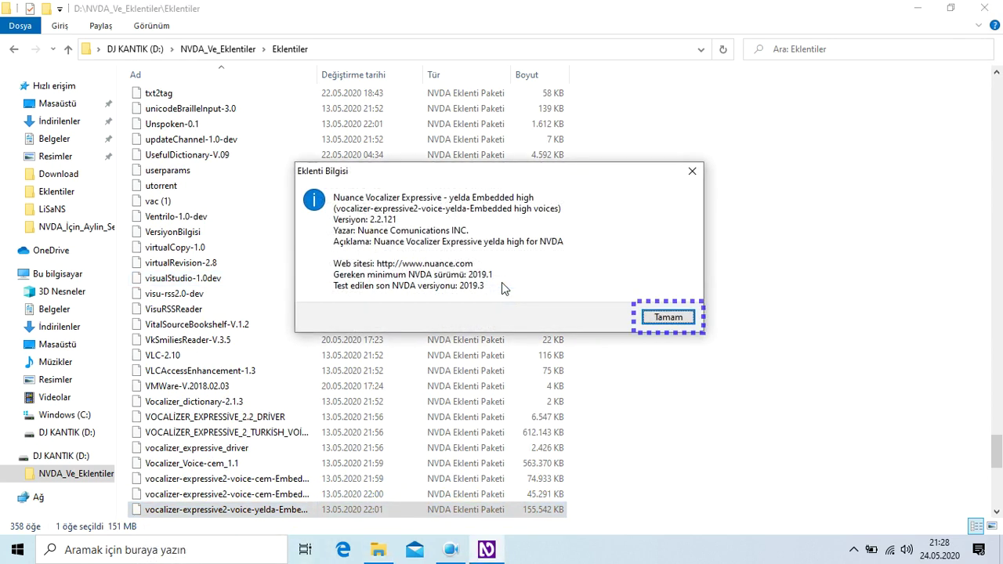
pyautogui.press('Return')
pyautogui.press('Return')
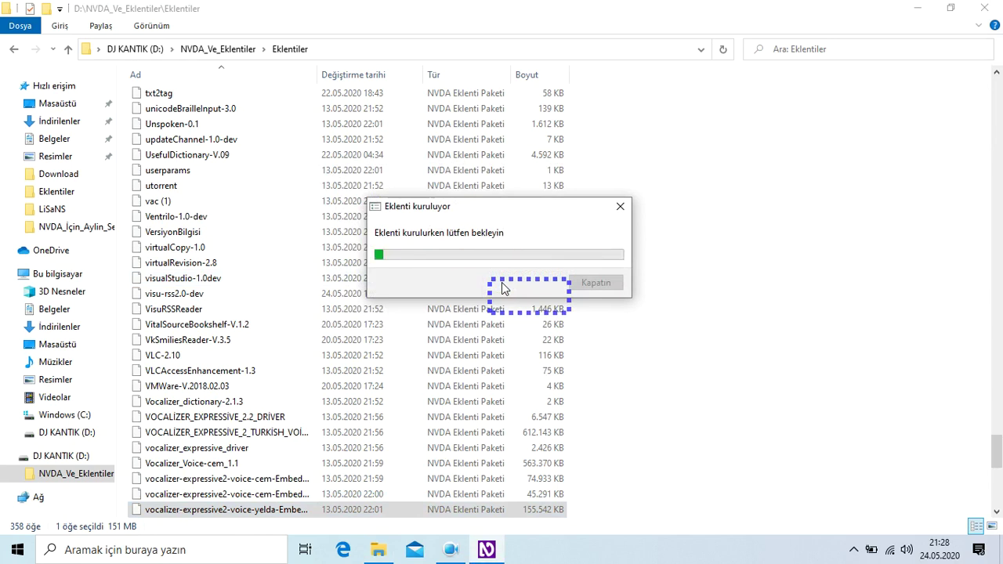
pyautogui.press('Return')
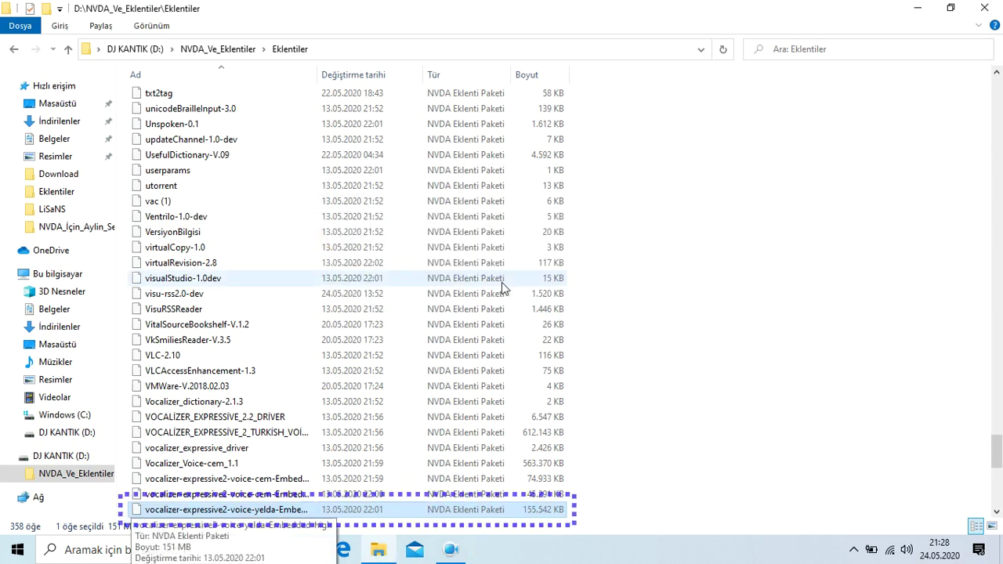
pyautogui.press('Return')
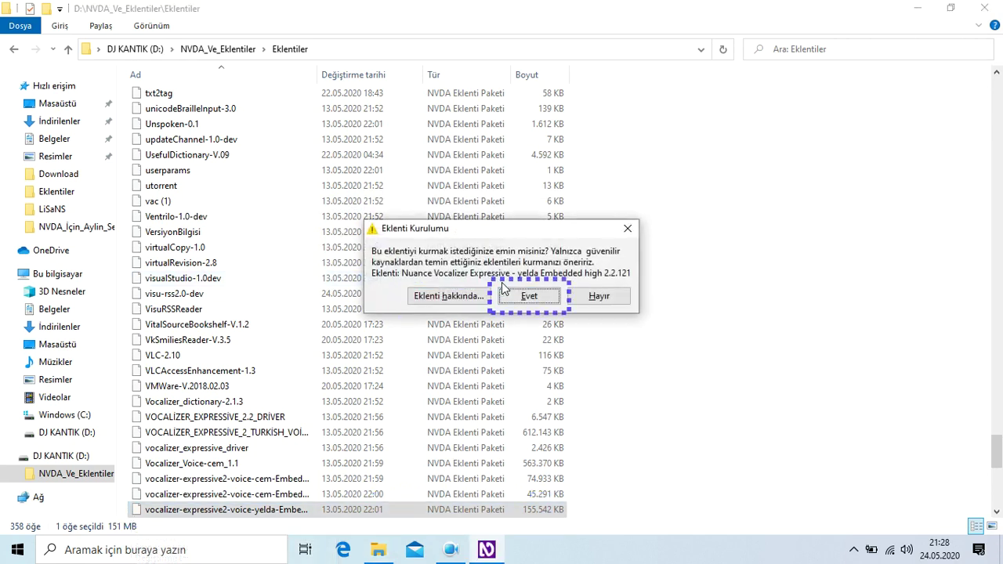
pyautogui.press('Return')
pyautogui.press('Return')
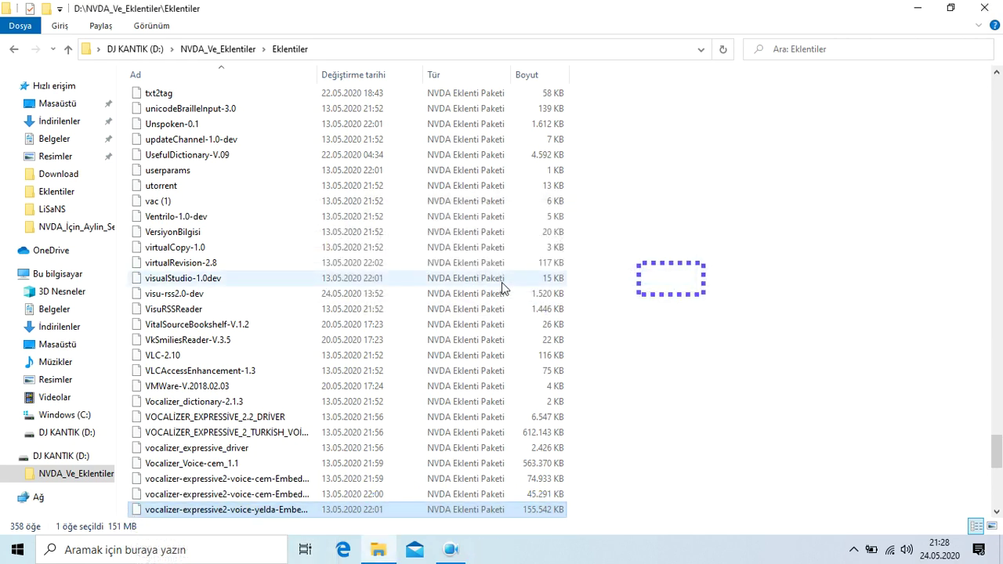
# - Install the smaller, 35.031 KB vocalizer-expressive2-voice-yelda add-on package and decline the NVDA restart
pyautogui.press('Down')
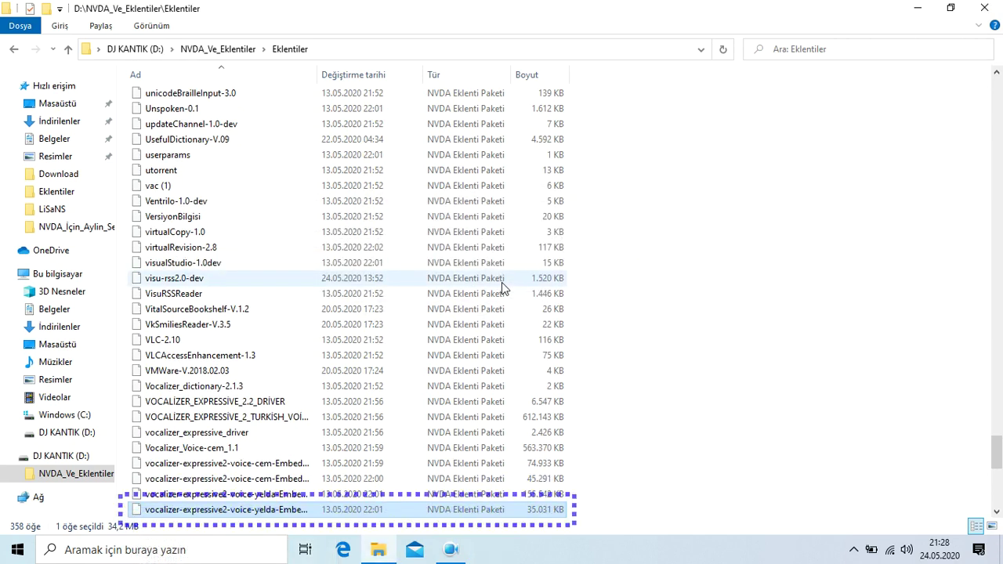
pyautogui.press('Return')
pyautogui.press('Tab')
pyautogui.press('Return')
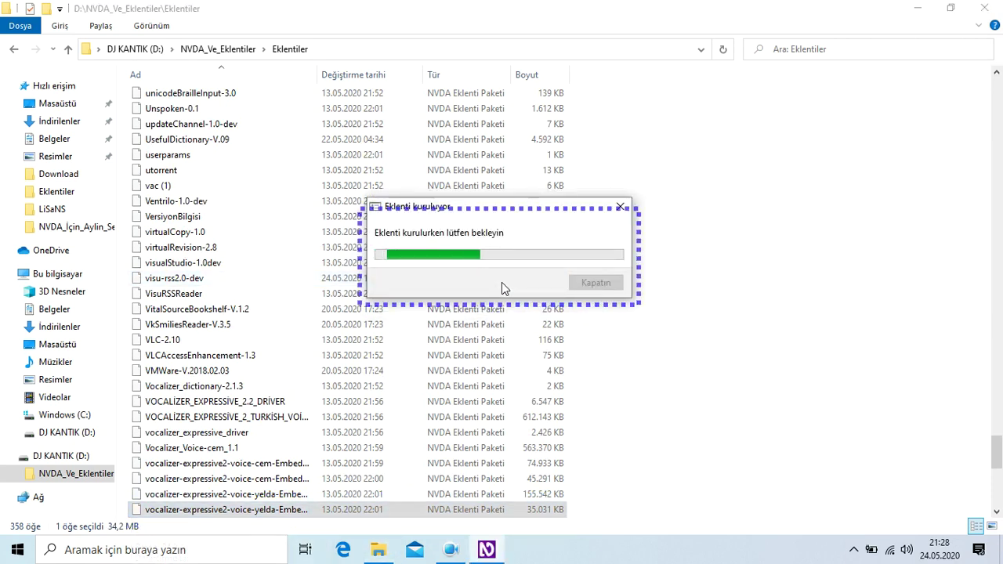
pyautogui.press('Return')
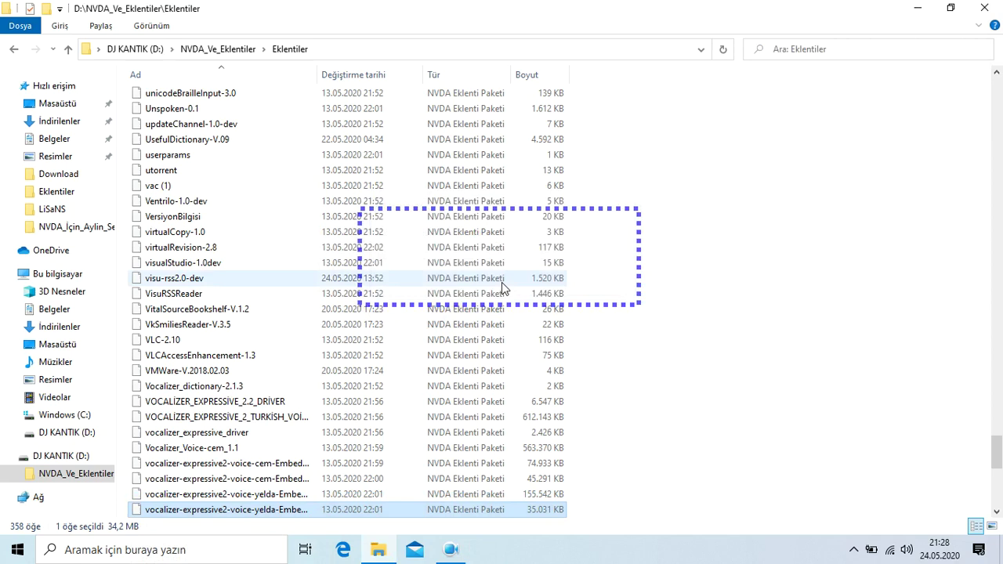
# - Read the add-on information of voice_recorder-6756437-CRT, install the package and decline the NVDA restart
pyautogui.press('Down')
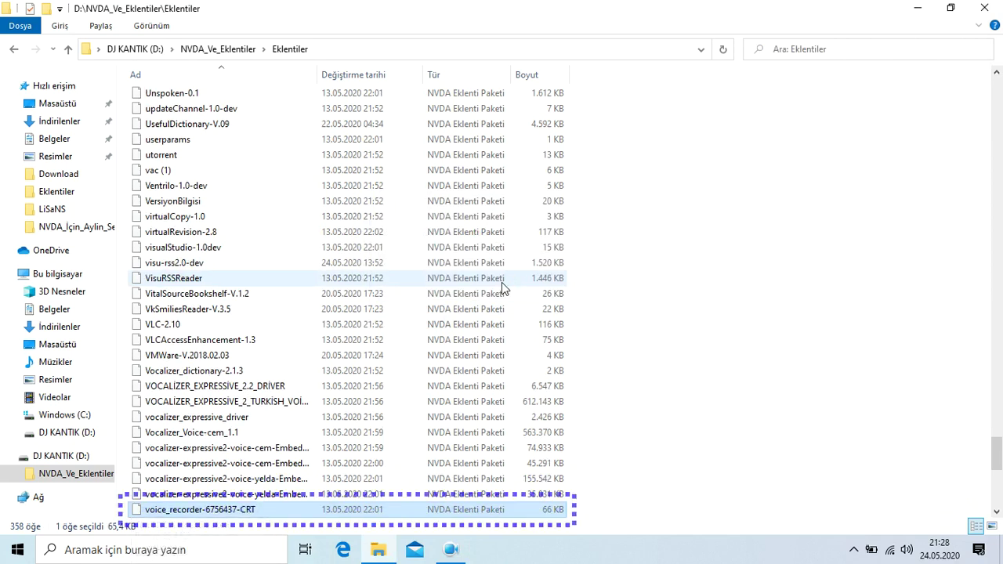
pyautogui.press('Return')
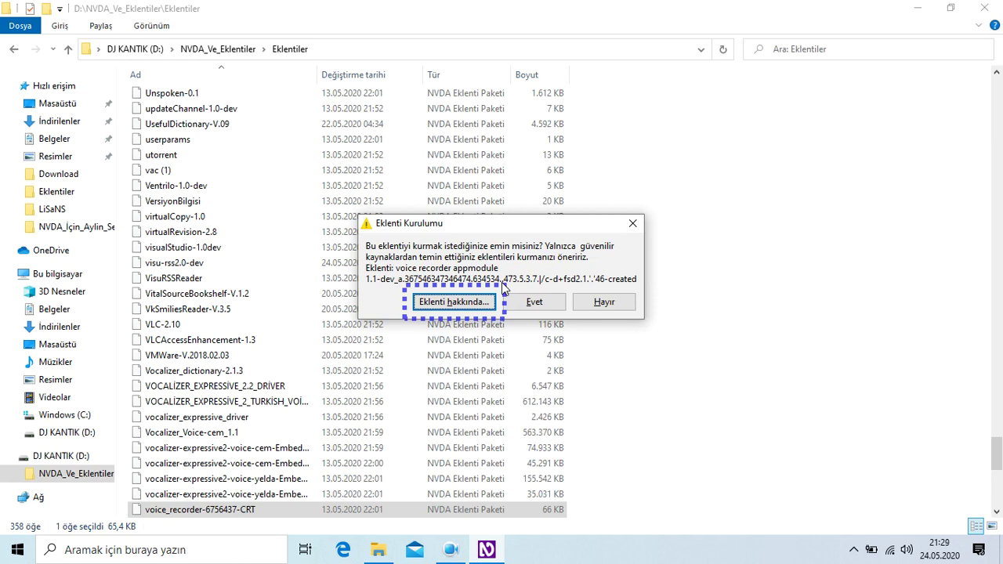
pyautogui.press('space')
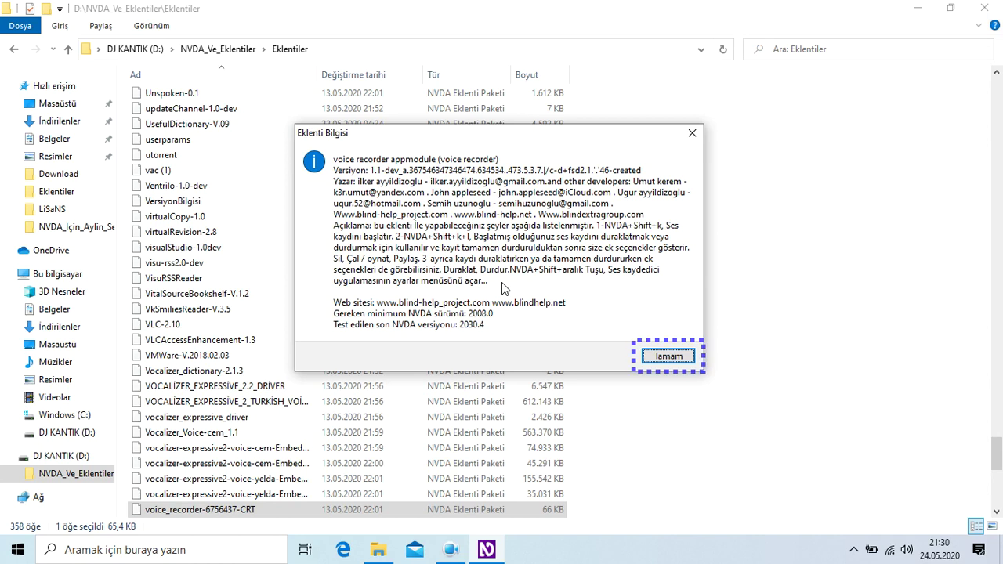
pyautogui.press('Return')
pyautogui.press('Return')
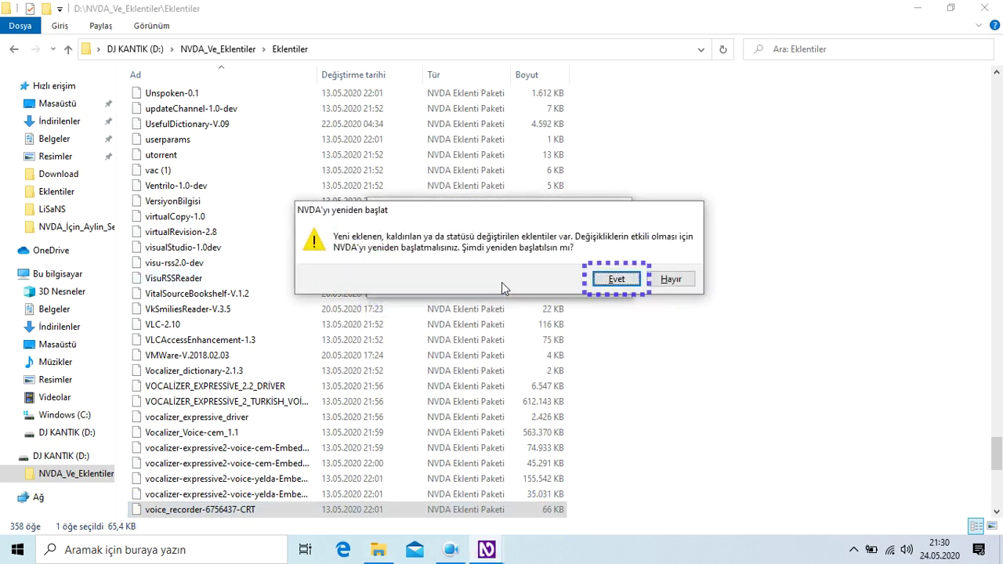
pyautogui.press('Tab')
pyautogui.press('Return')
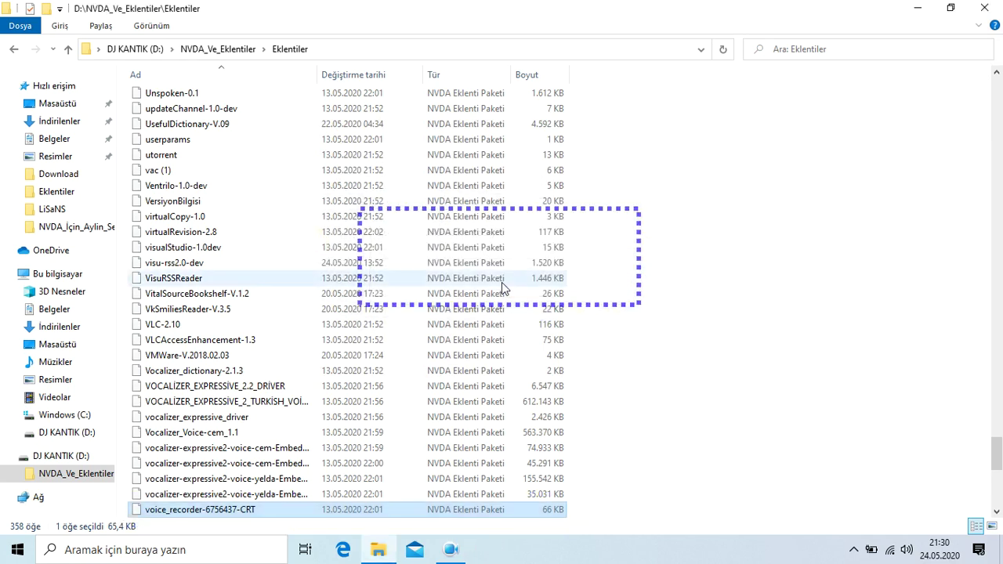
# - Install the vol_ctrl-0.5 add-on package and decline the NVDA restart
pyautogui.press('Down')
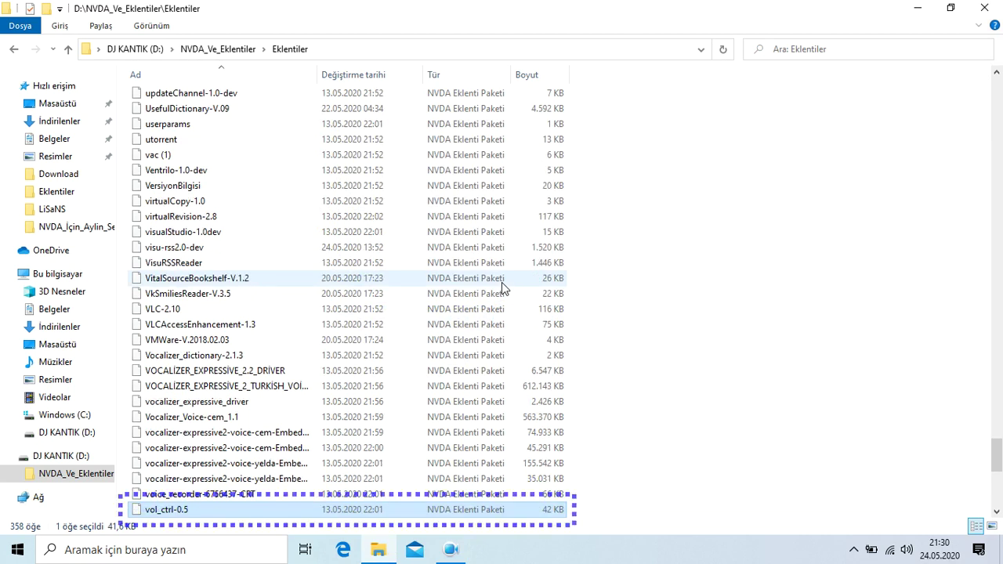
pyautogui.press('Return')
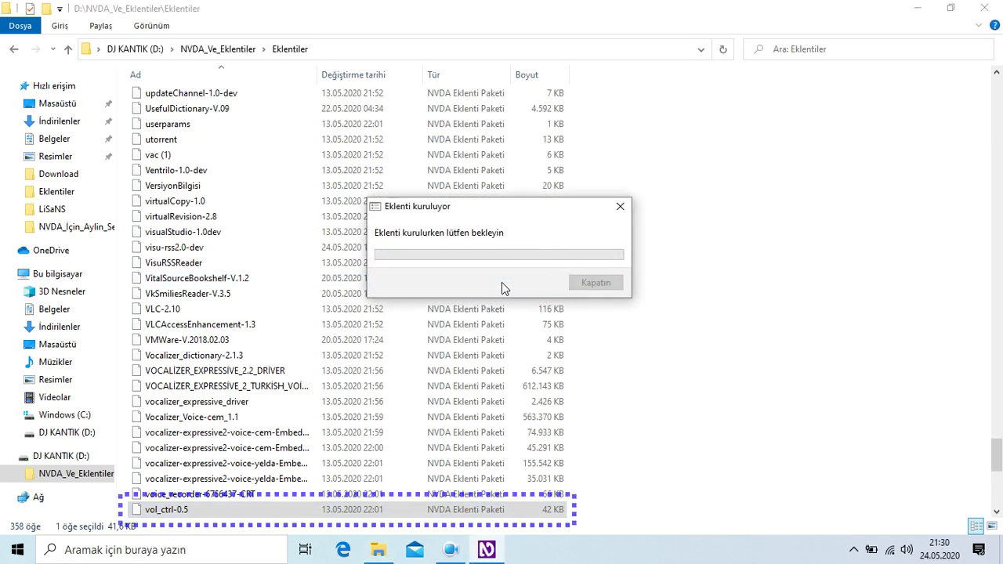
pyautogui.press('Tab')
pyautogui.press('Return')
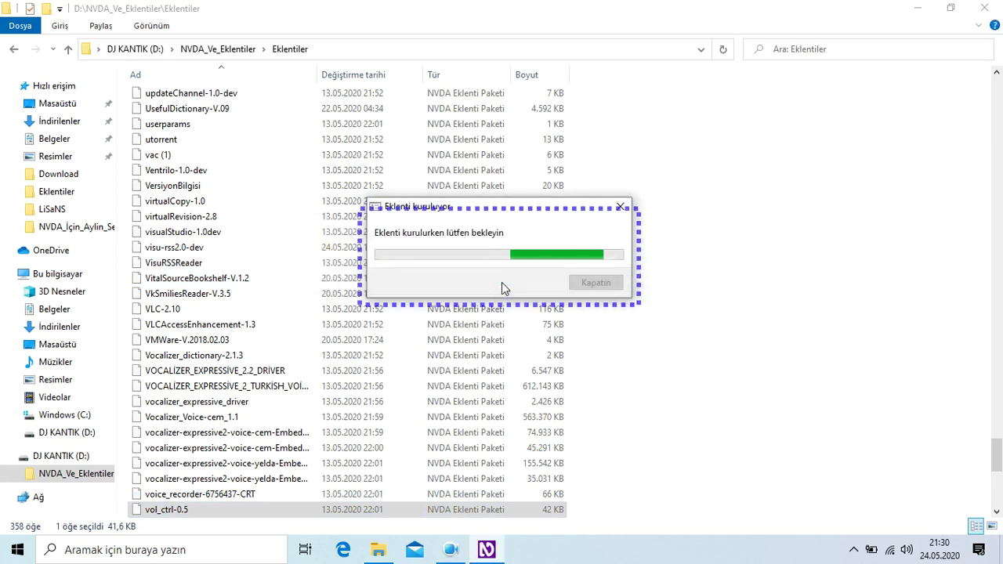
# - Install the VolumeManager-0.1 add-on package and decline the NVDA restart
pyautogui.press('Down')
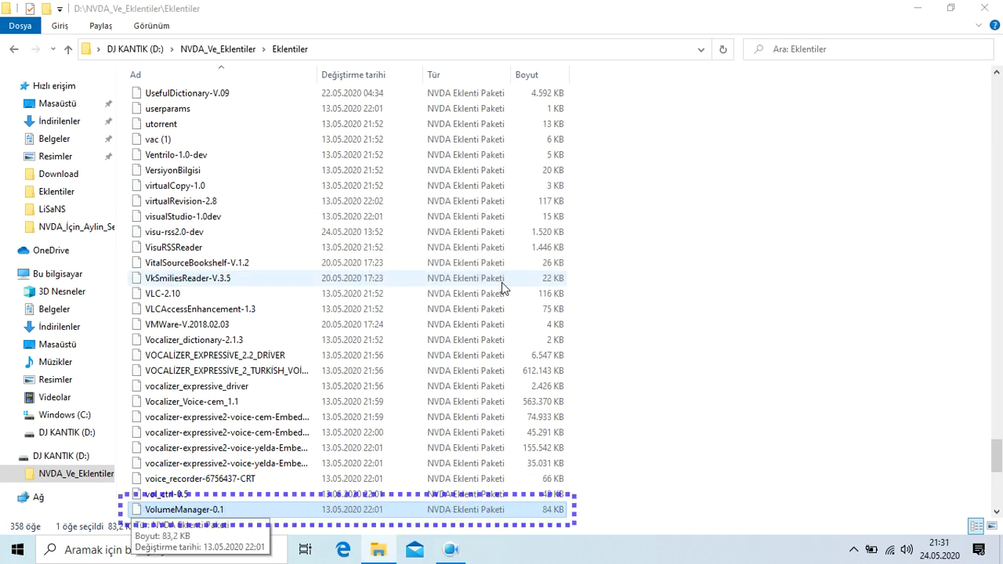
pyautogui.press('Return')
pyautogui.press('Return')
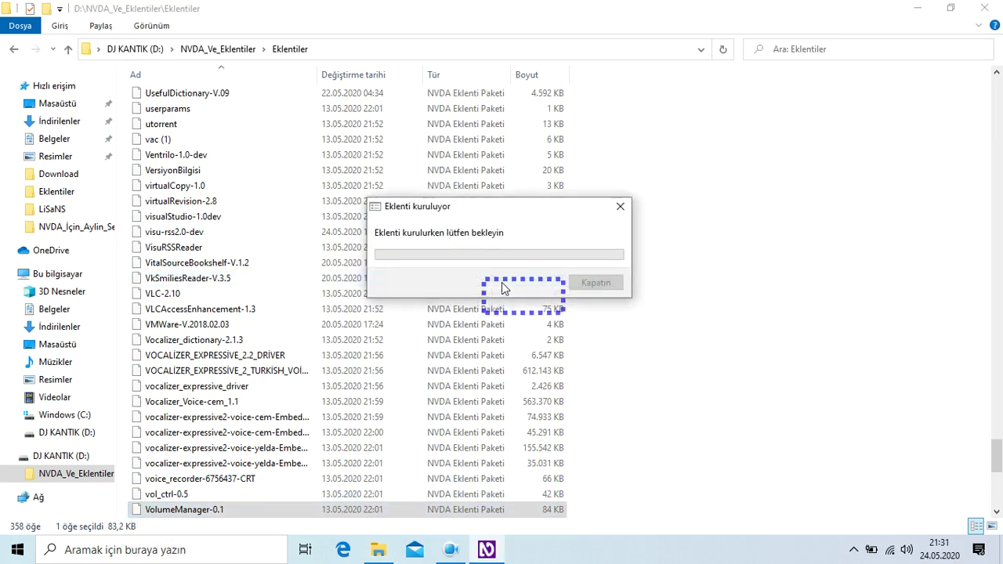
pyautogui.press('Return')
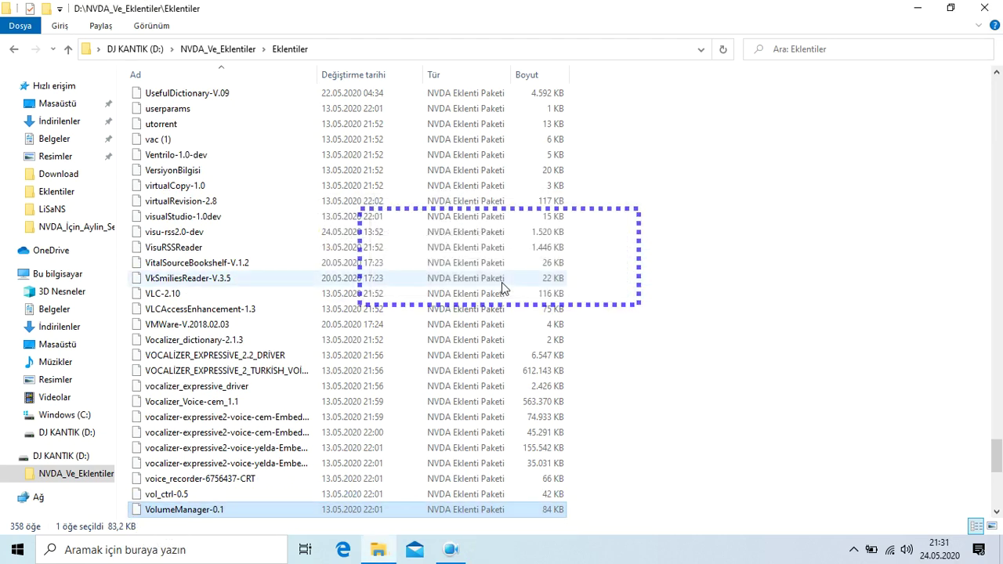
# - Install the Weather PlusW S add-on package and decline the NVDA restart
pyautogui.press('Down')
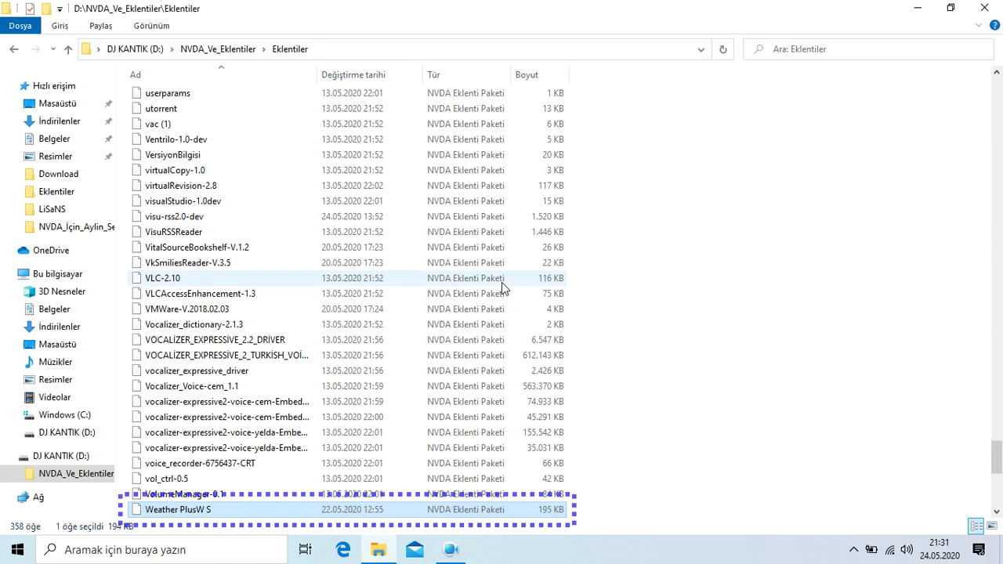
pyautogui.press('Return')
pyautogui.press('Tab')
pyautogui.press('Return')
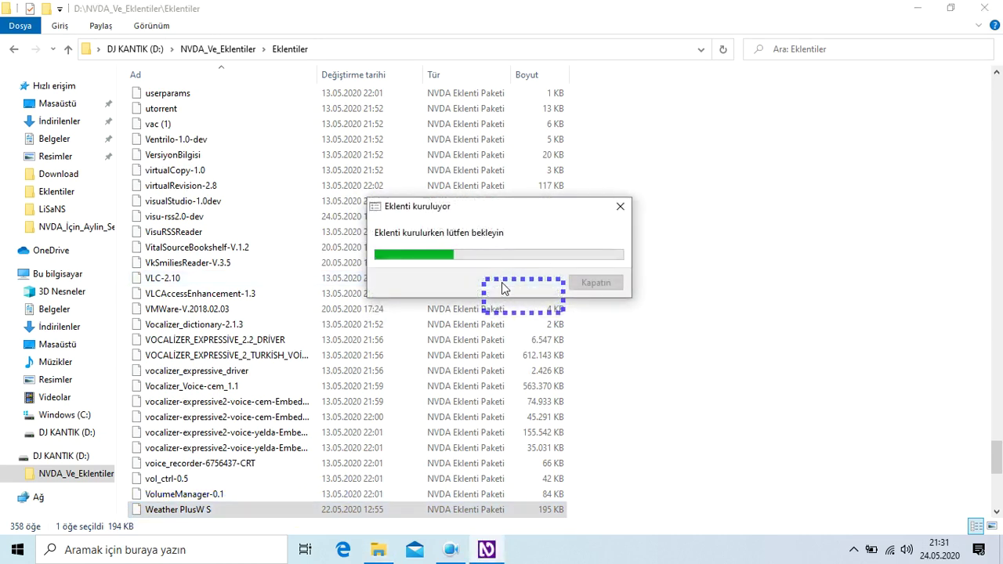
pyautogui.press('Tab')
pyautogui.press('Return')
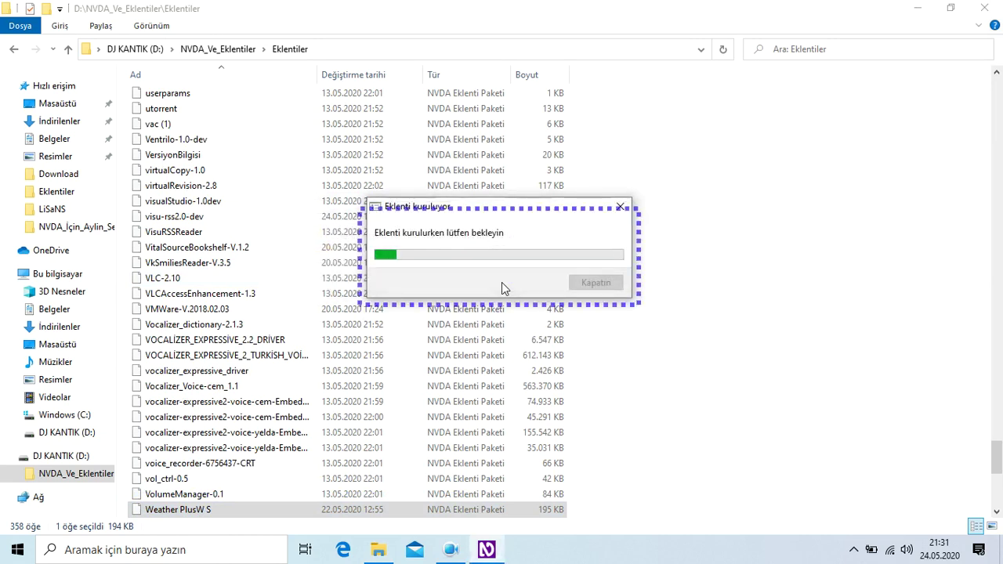
# - Install the add-on package named weather and decline the NVDA restart
pyautogui.press('Down')
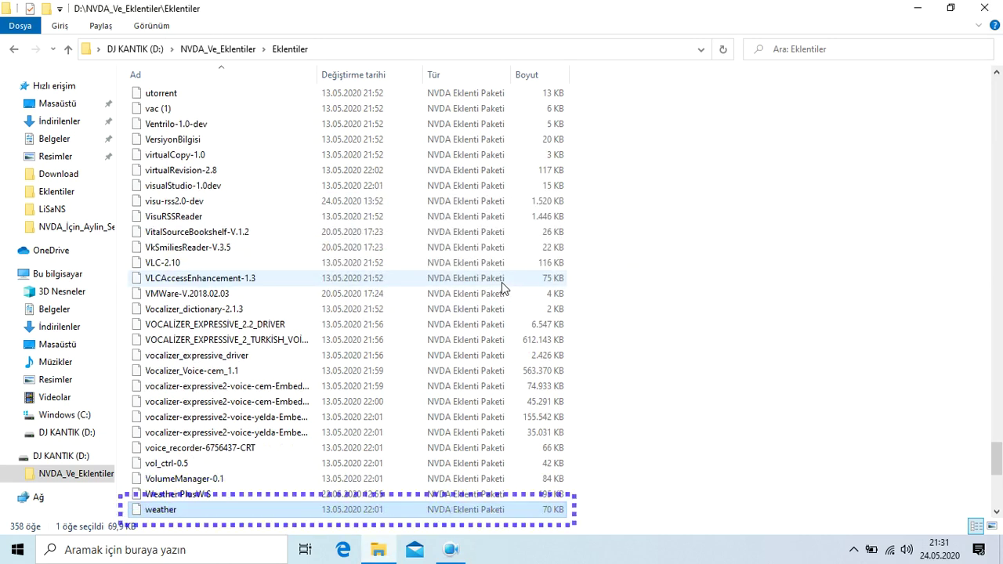
pyautogui.press('Return')
pyautogui.press('Tab')
pyautogui.press('Return')
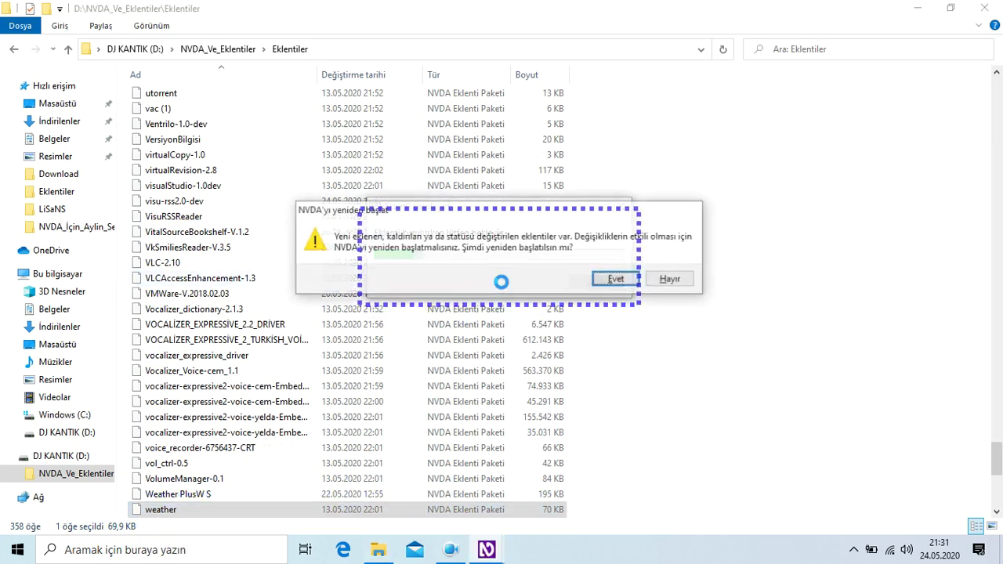
pyautogui.press('Tab')
pyautogui.press('Return')
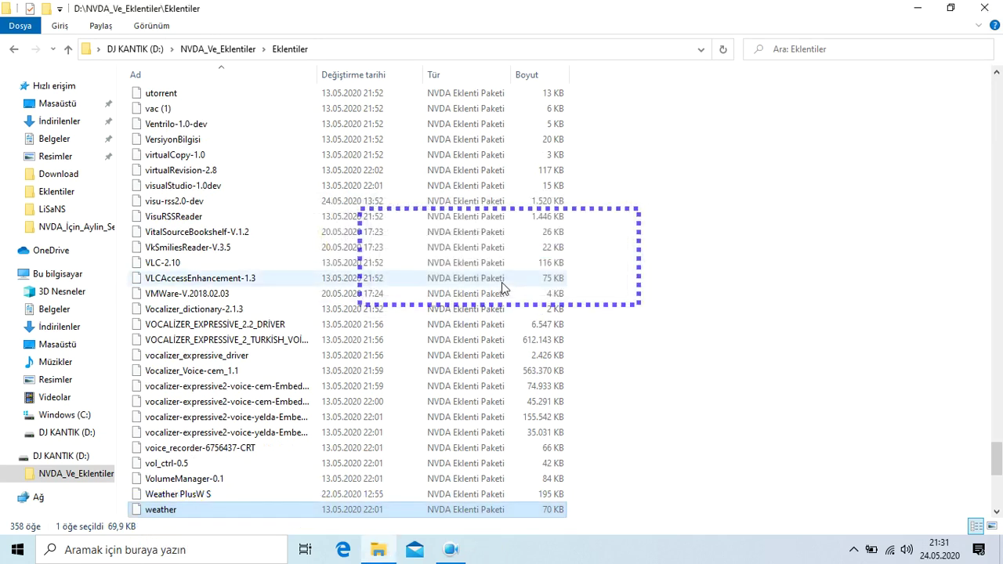
# - Install the weather_plus7.2 add-on package and decline the NVDA restart
pyautogui.press('Down')
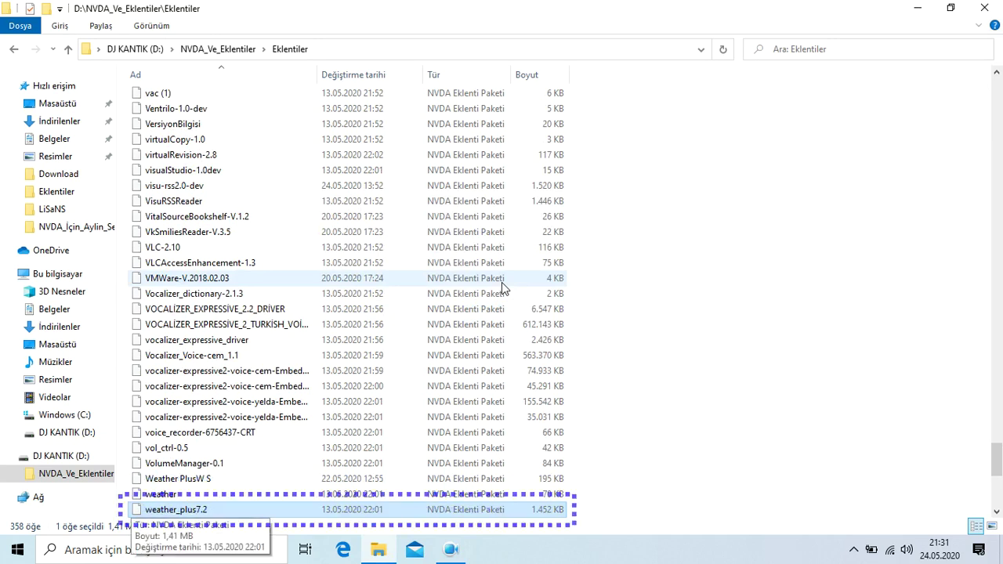
pyautogui.press('Return')
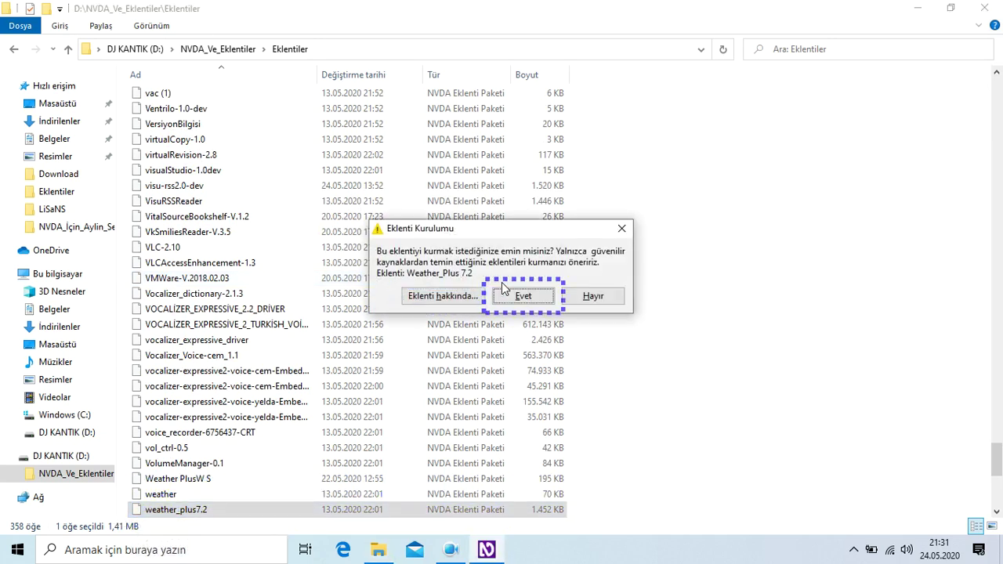
pyautogui.press('Return')
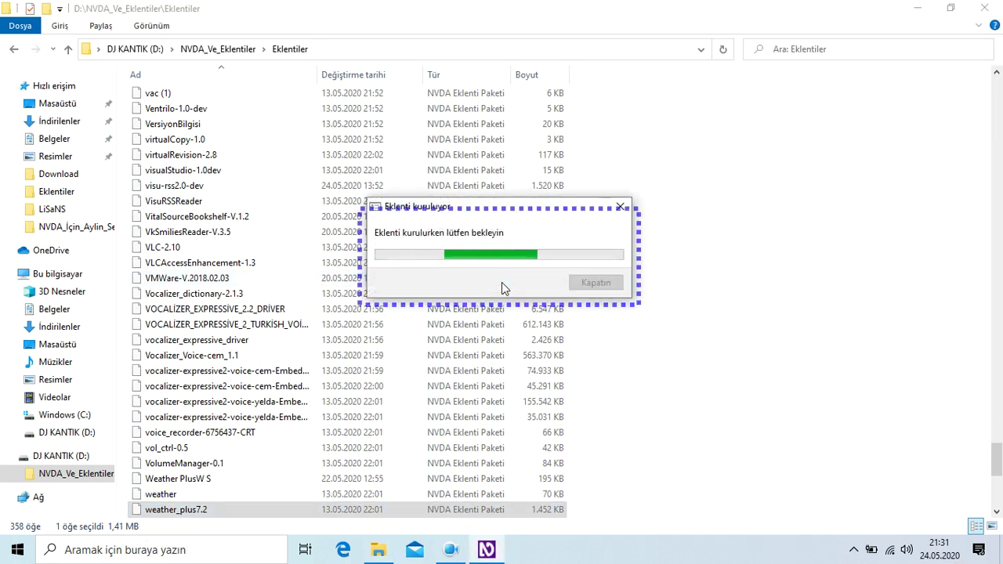
pyautogui.press('Return')
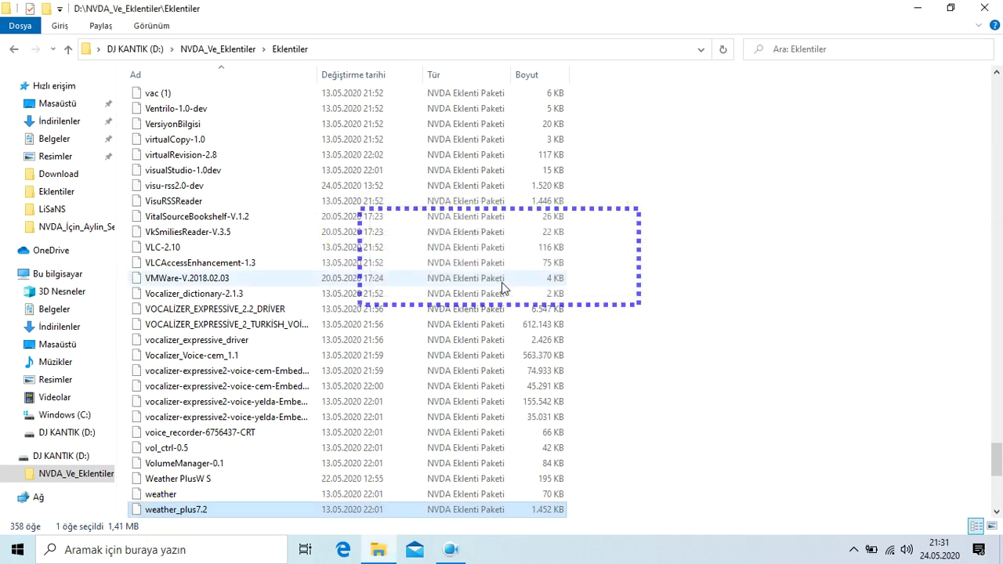
# - Install the WeatherWatcherLive add-on package and decline the NVDA restart
pyautogui.press('Down')
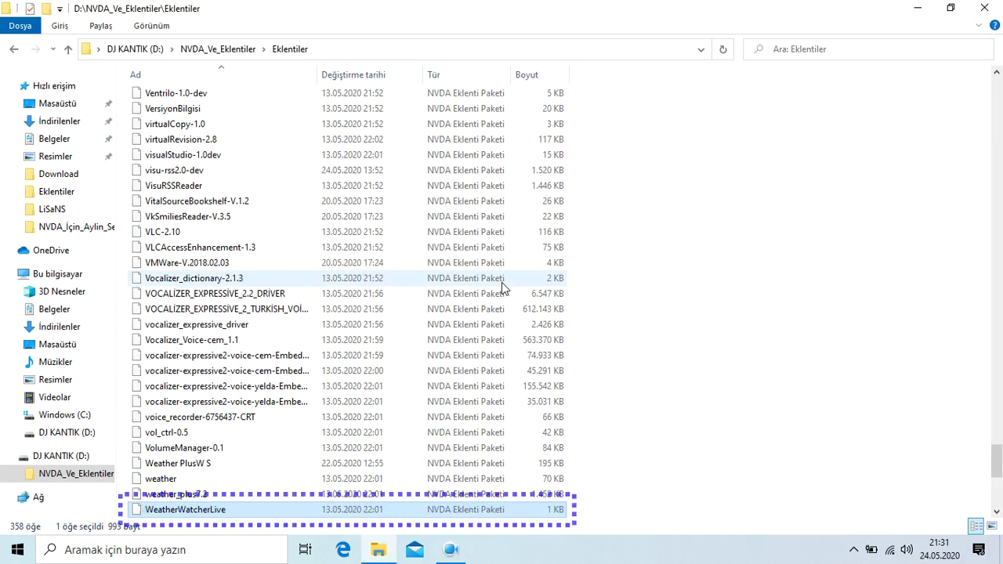
pyautogui.press('Return')
pyautogui.press('Return')
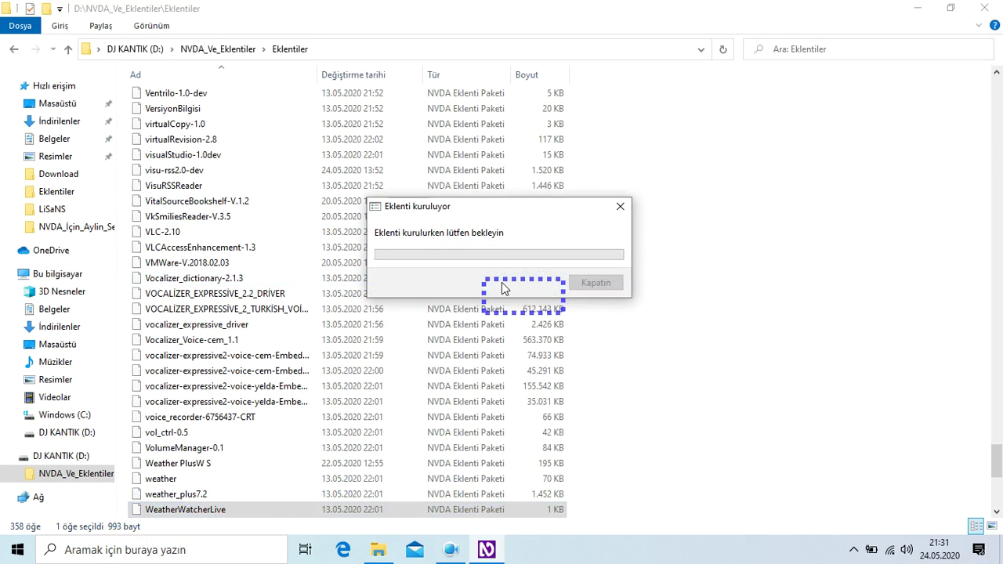
pyautogui.press('Tab')
pyautogui.press('Return')
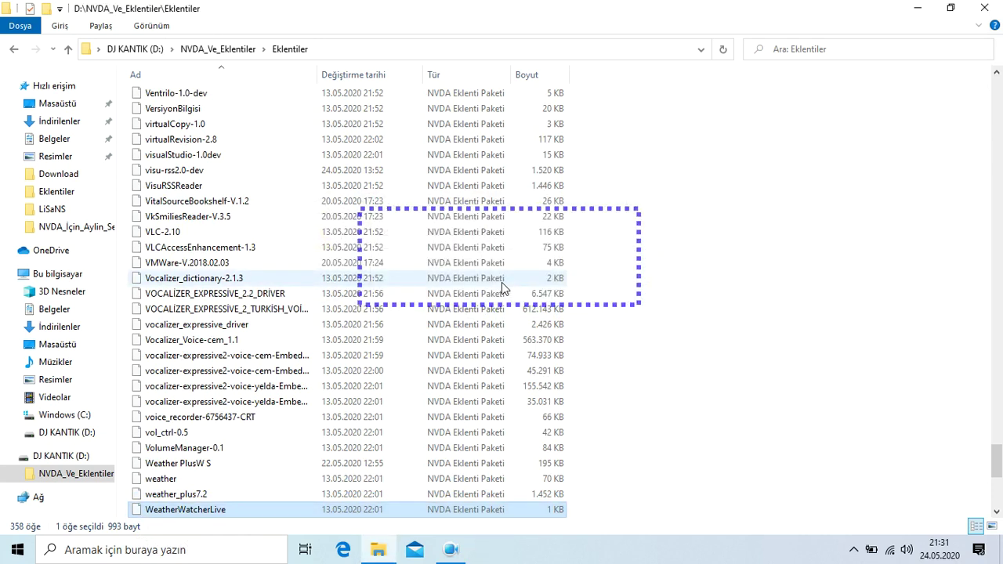
# - Install the webAccess-2019.04.11 add-on package and decline the NVDA restart
pyautogui.press('Down')
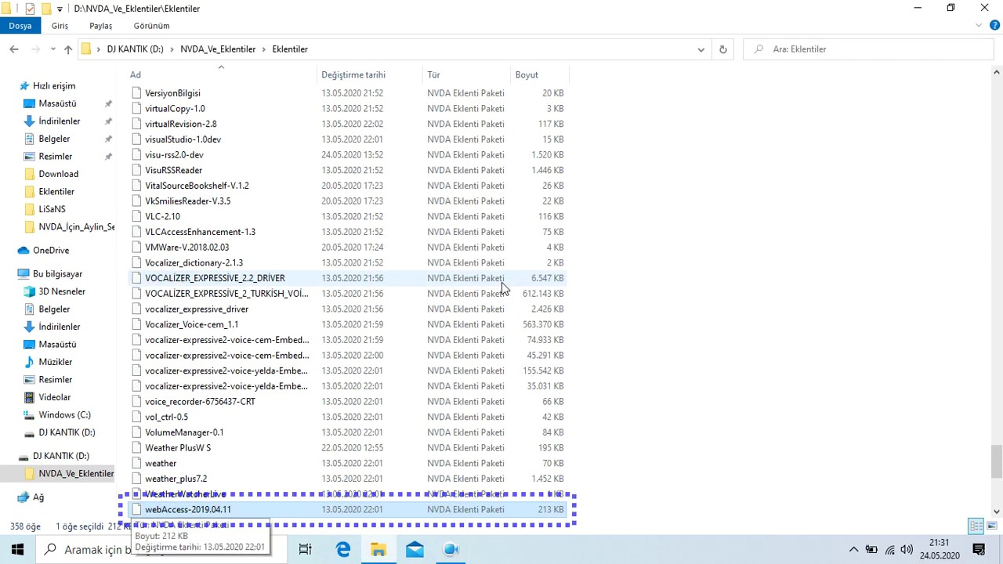
pyautogui.press('Return')
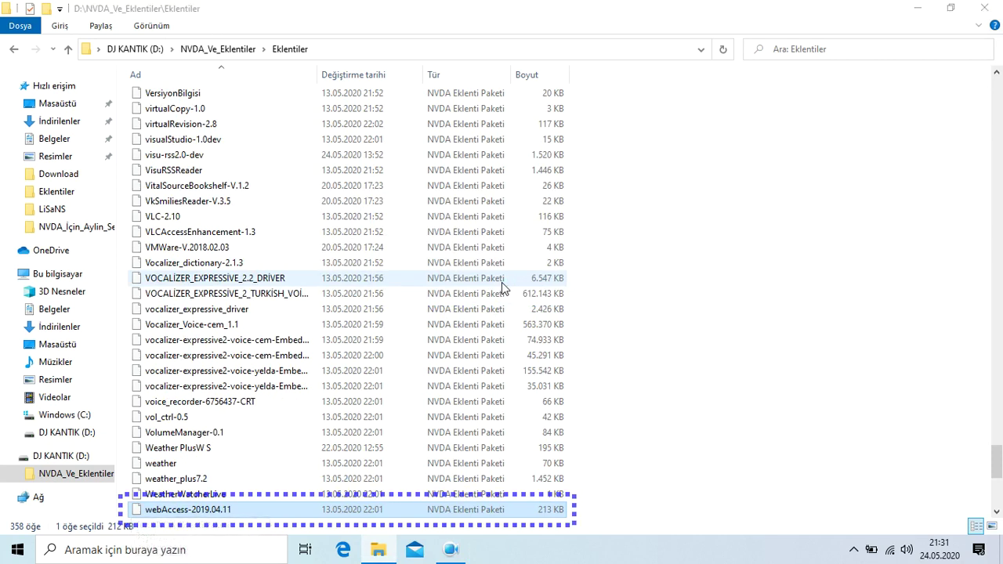
pyautogui.press('Return')
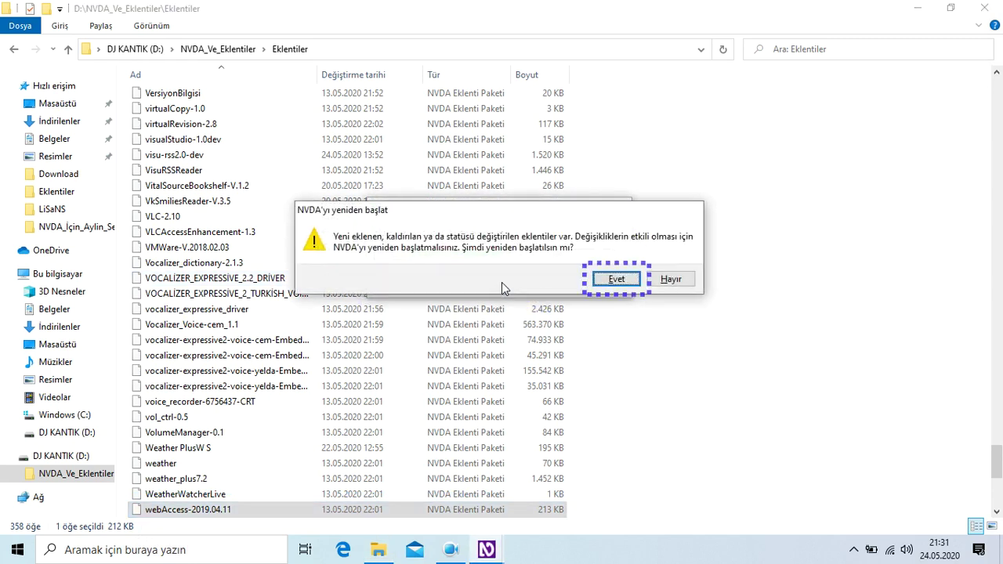
pyautogui.press('Tab')
pyautogui.press('Return')
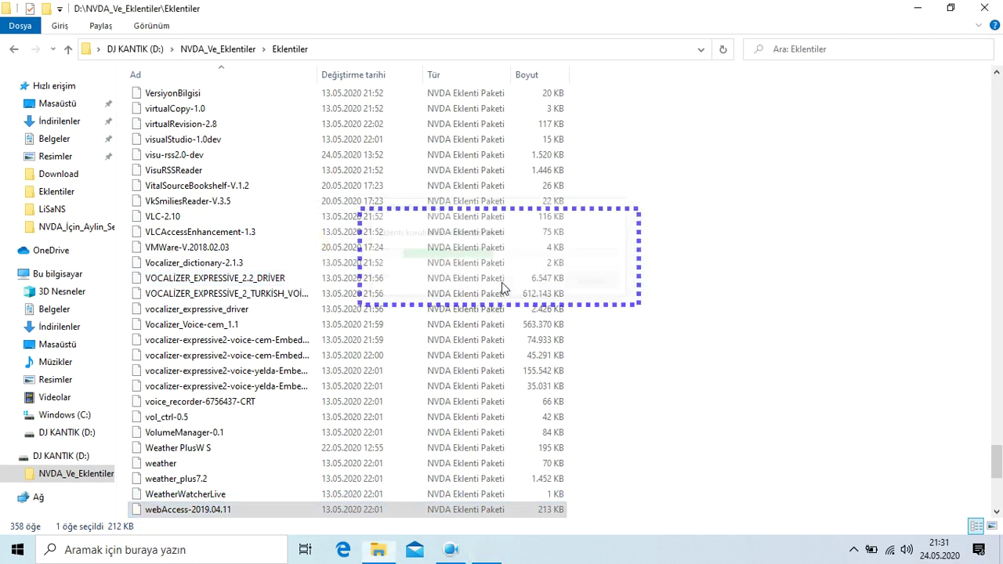
# - Install the WiFiFileSender-V.1.6 add-on package and decline the NVDA restart
pyautogui.press('Down')
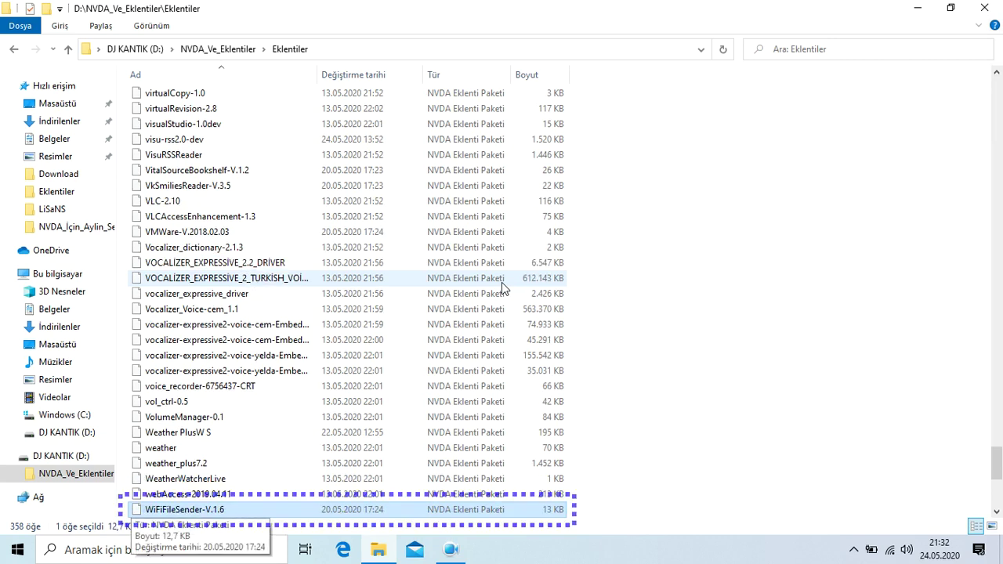
pyautogui.press('Return')
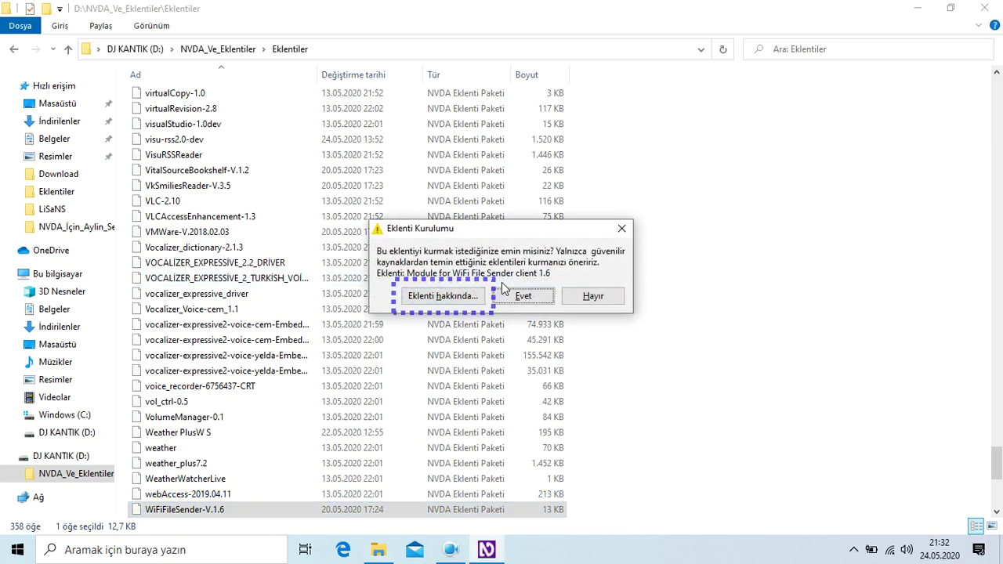
pyautogui.press('Return')
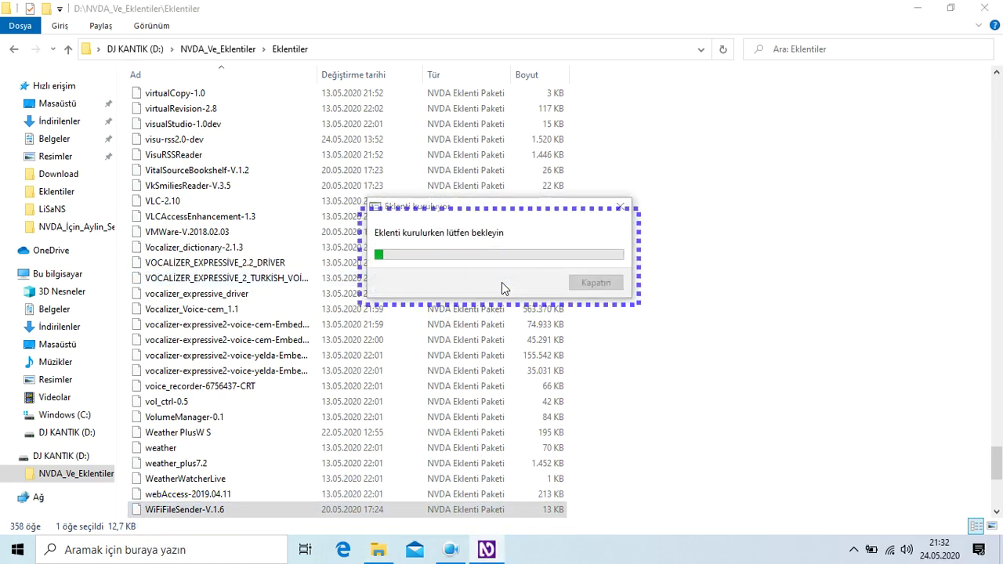
pyautogui.press('Tab')
pyautogui.press('Return')
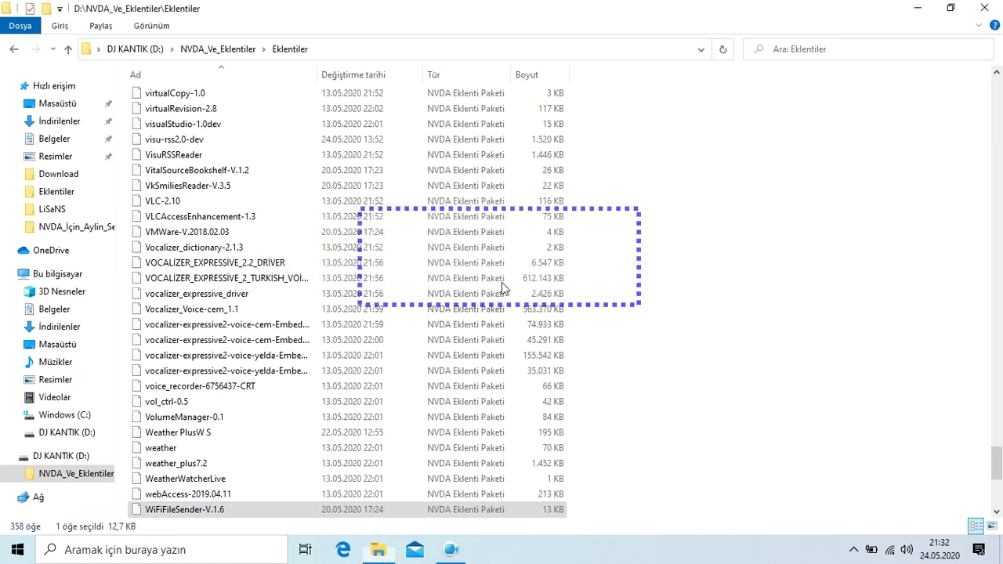
# - Install the Winamp add-on package and decline the NVDA restart
pyautogui.press('Down')
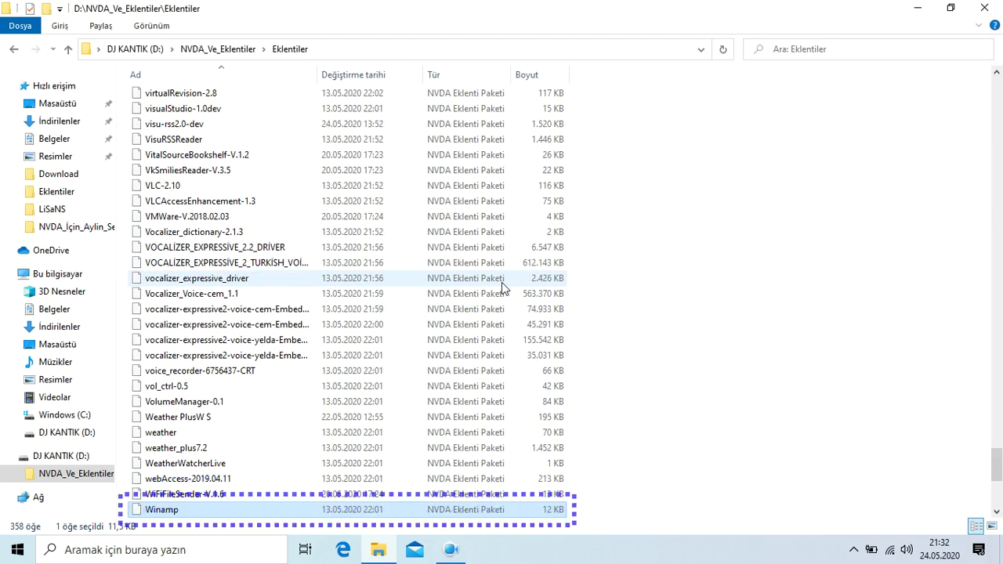
pyautogui.press('Return')
pyautogui.press('Tab')
pyautogui.press('Return')
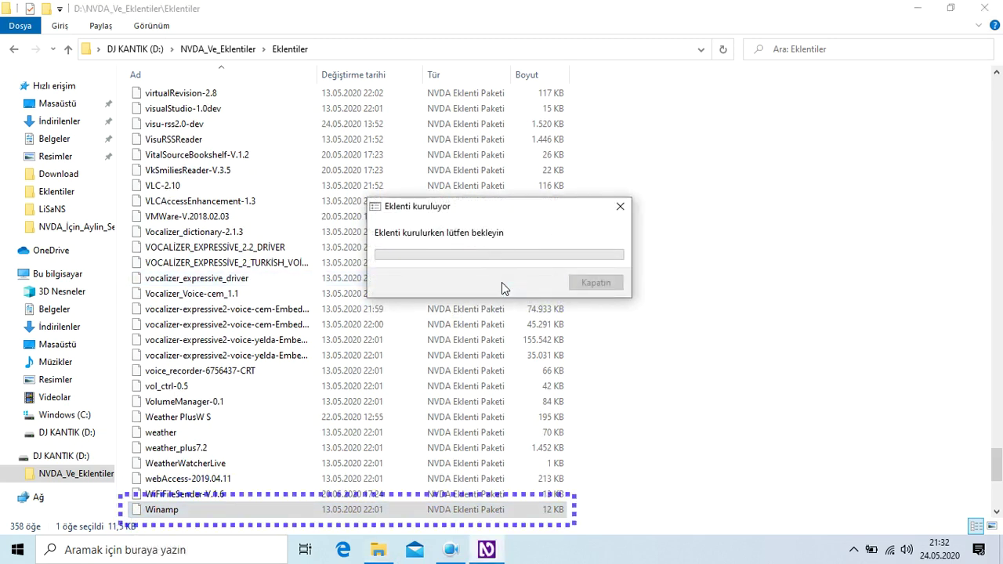
pyautogui.press('Return')
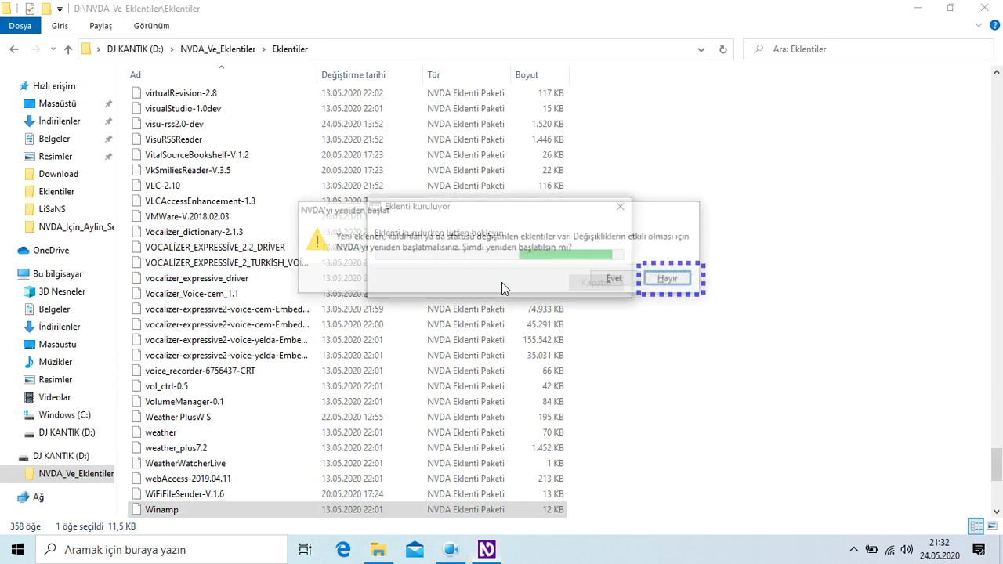
# - Install the Windows Frotz add-on package and decline the NVDA restart
pyautogui.press('Down')
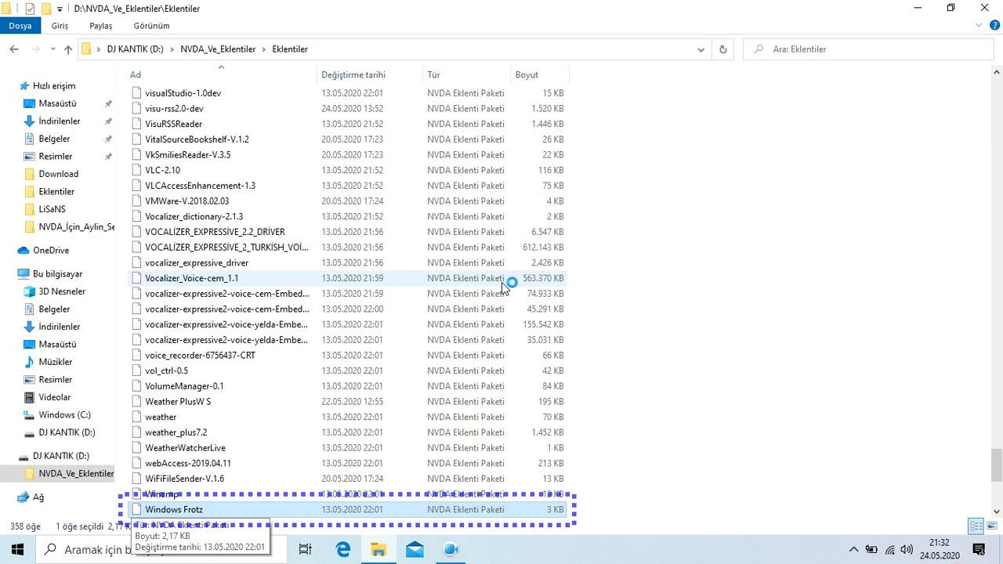
pyautogui.press('Return')
pyautogui.press('Tab')
pyautogui.press('Return')
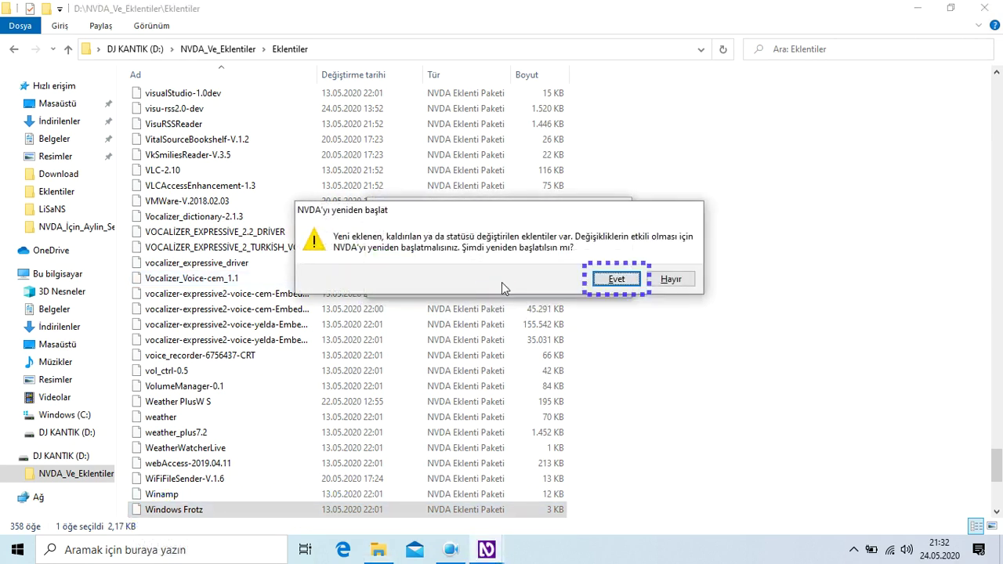
pyautogui.press('Return')
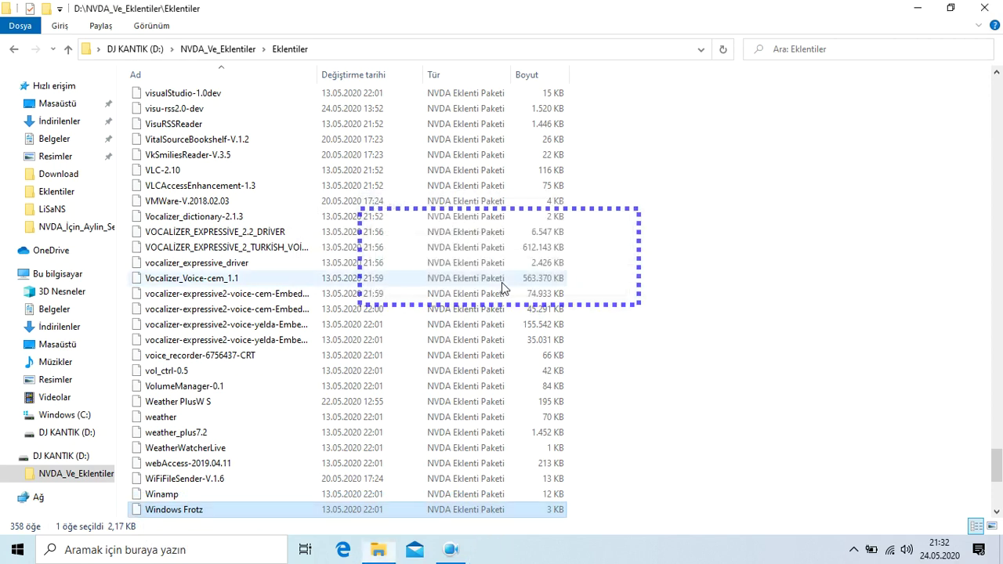
# - Install the windows7magnifier-1.1.0 add-on package and decline the NVDA restart
pyautogui.press('Down')
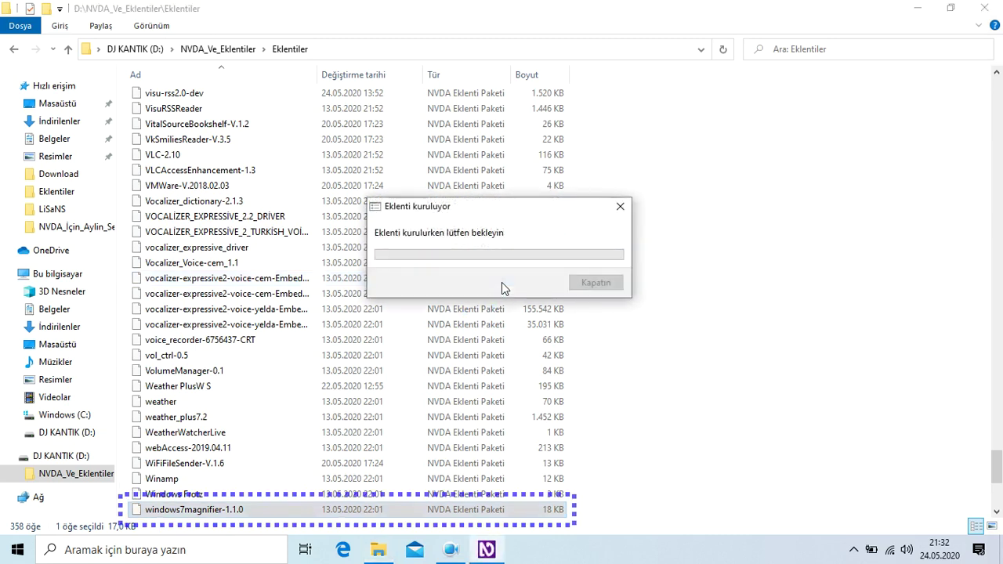
pyautogui.press('Return')
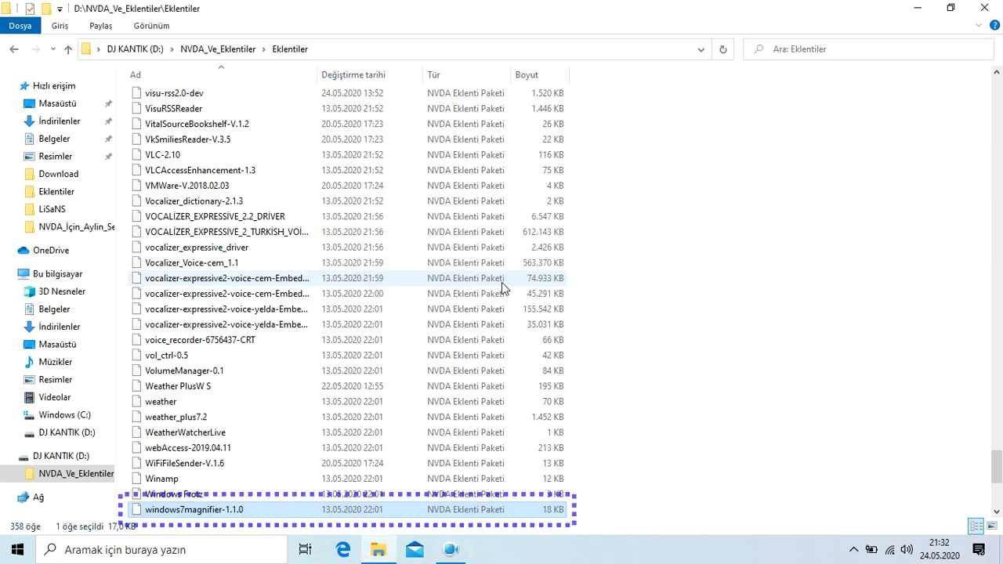
# - Install the windowsmail_v2.2 add-on package and decline the NVDA restart
pyautogui.press('Down')
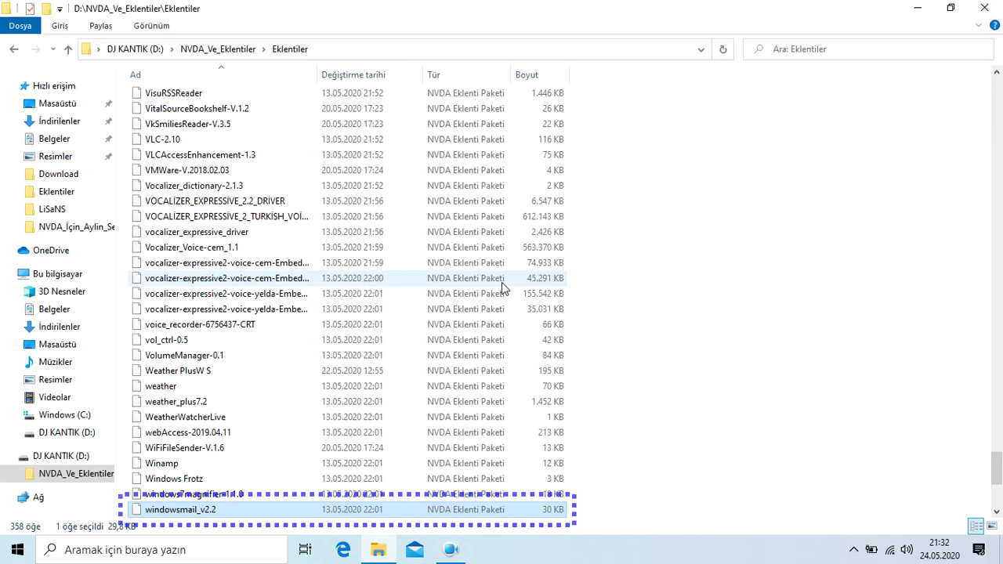
pyautogui.press('Return')
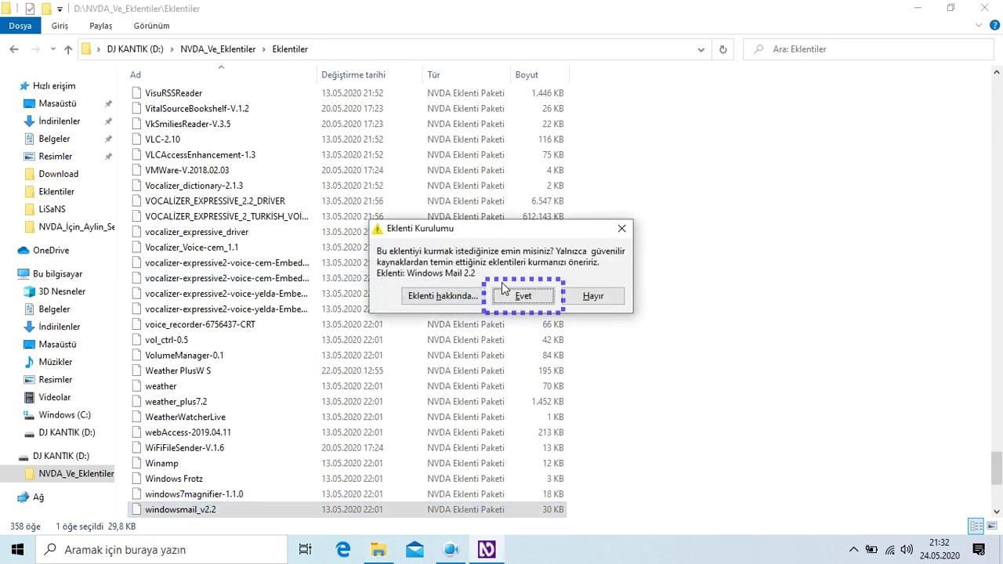
pyautogui.press('Return')
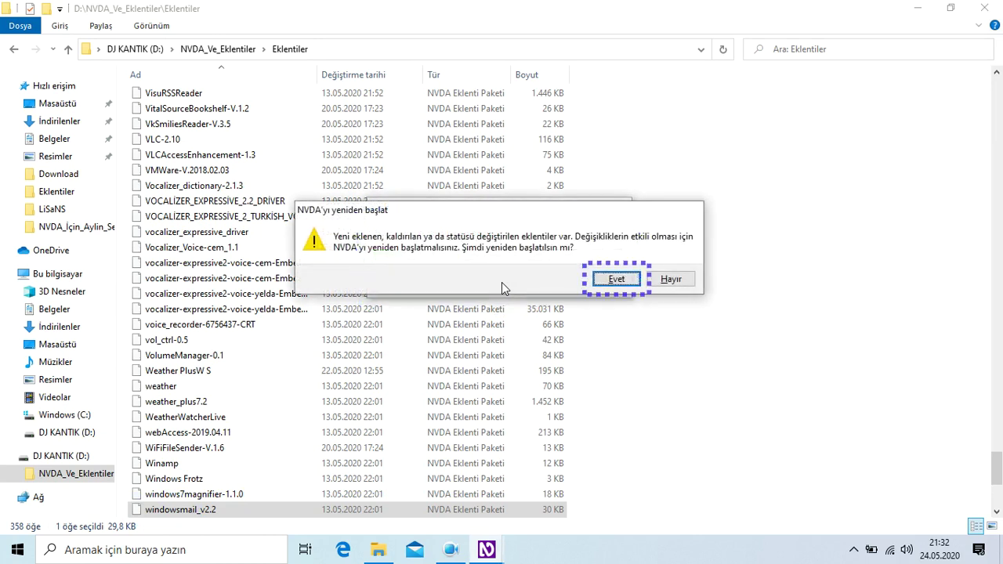
pyautogui.press('Tab')
pyautogui.press('Return')
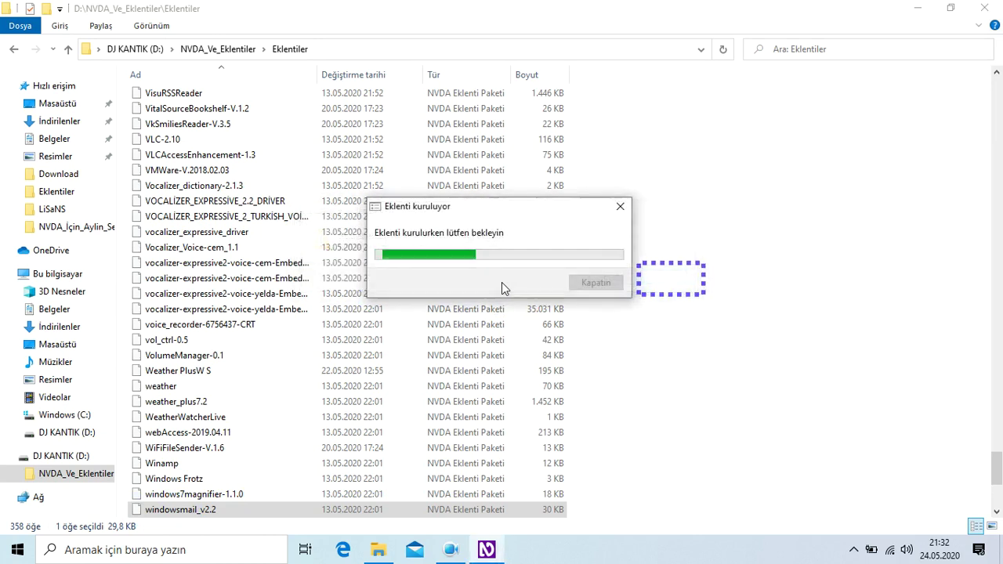
# - Install the winExplore_v1.1 add-on package and decline the NVDA restart
pyautogui.press('Down')
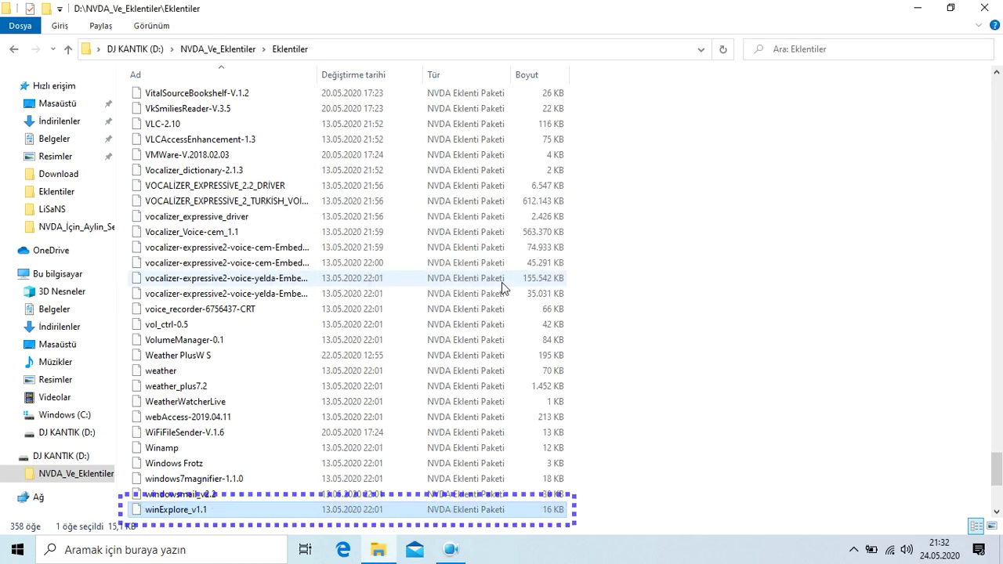
pyautogui.press('Return')
pyautogui.press('Tab')
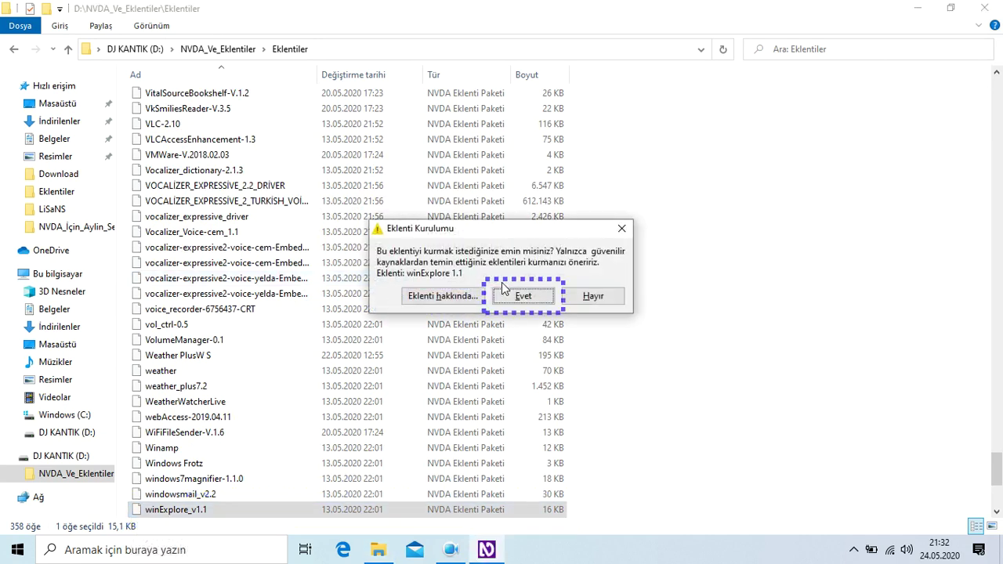
pyautogui.press('Return')
pyautogui.press('Return')
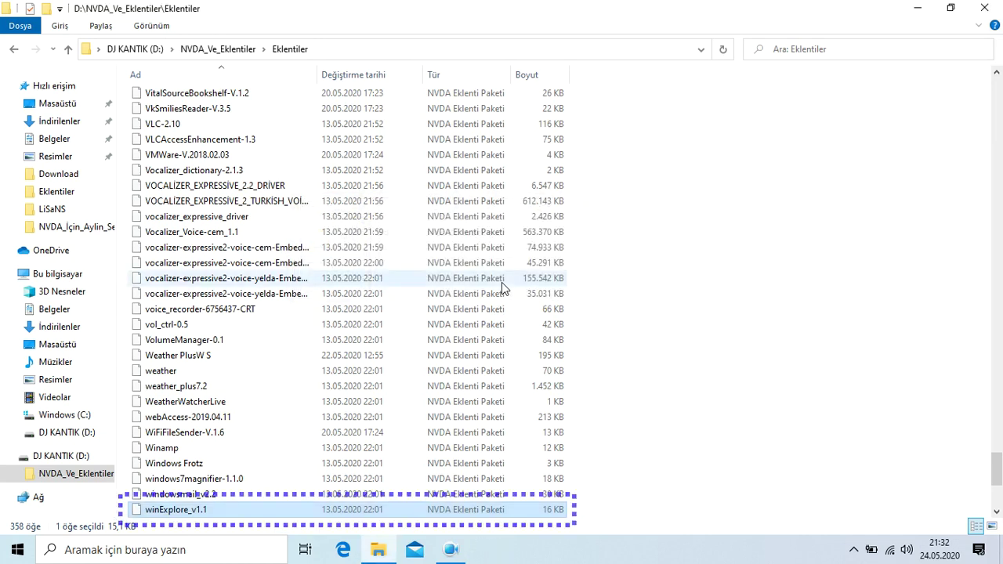
pyautogui.press('Down')
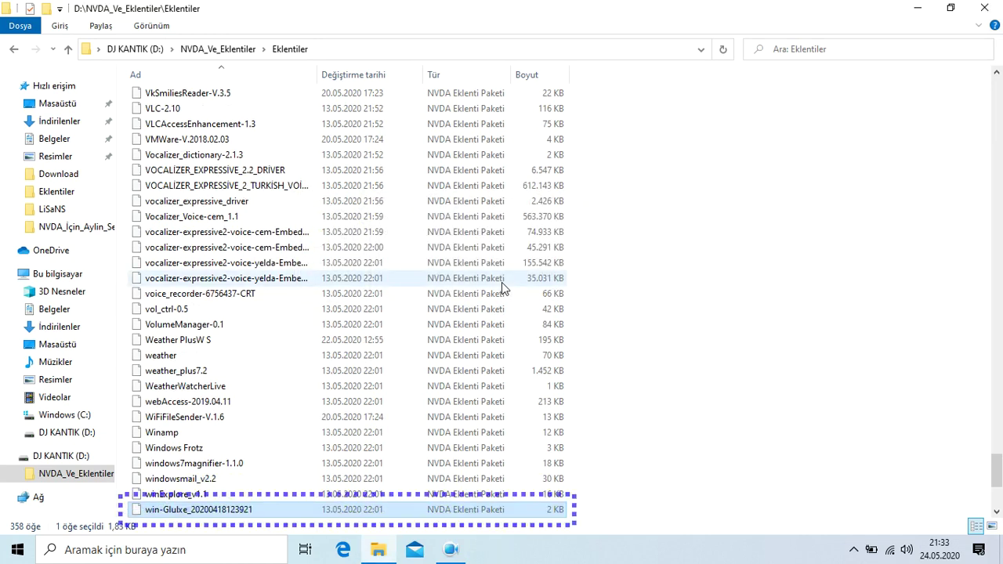
pyautogui.press('Return')
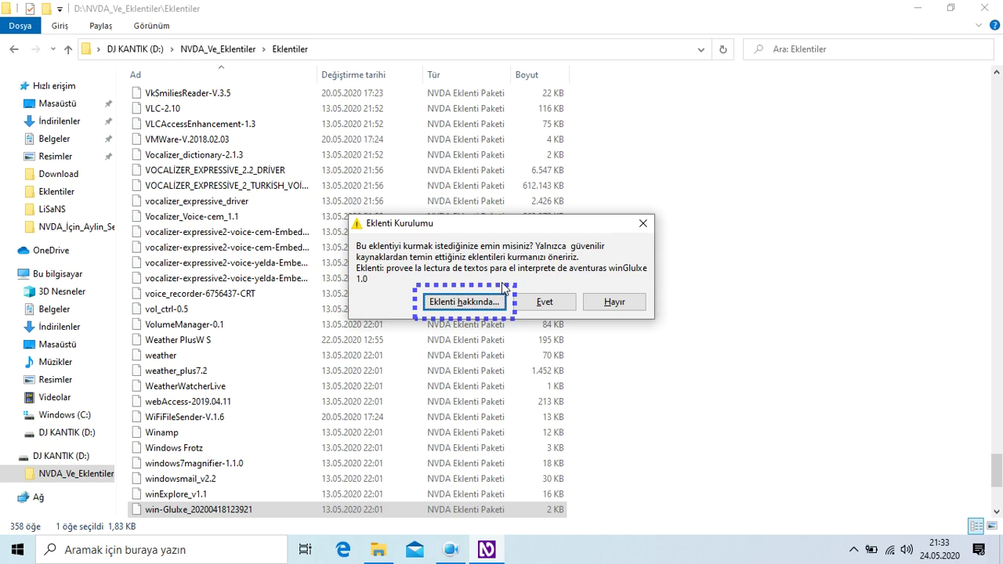
pyautogui.press('Tab')
pyautogui.press('Return')
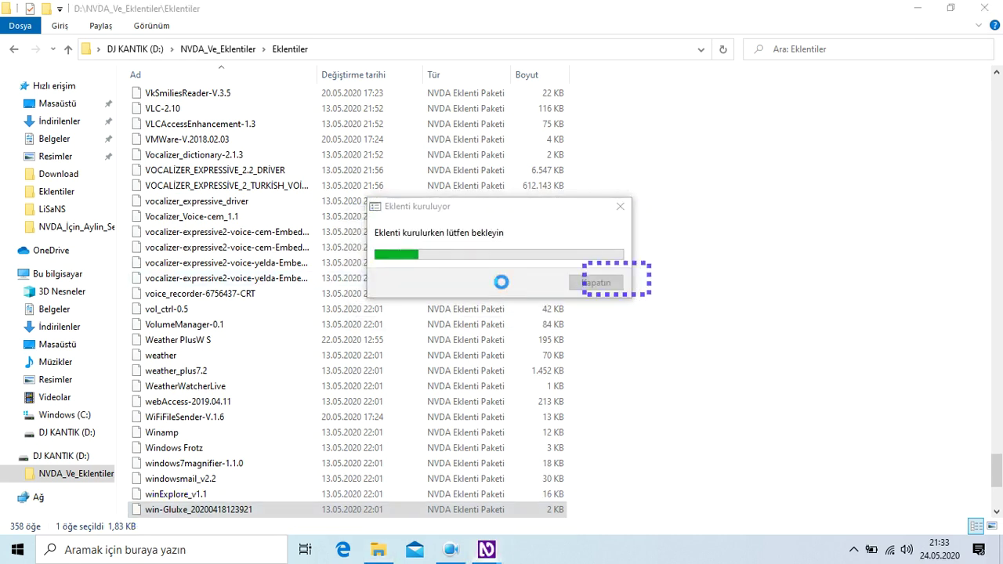
pyautogui.press('Tab')
pyautogui.press('Return')
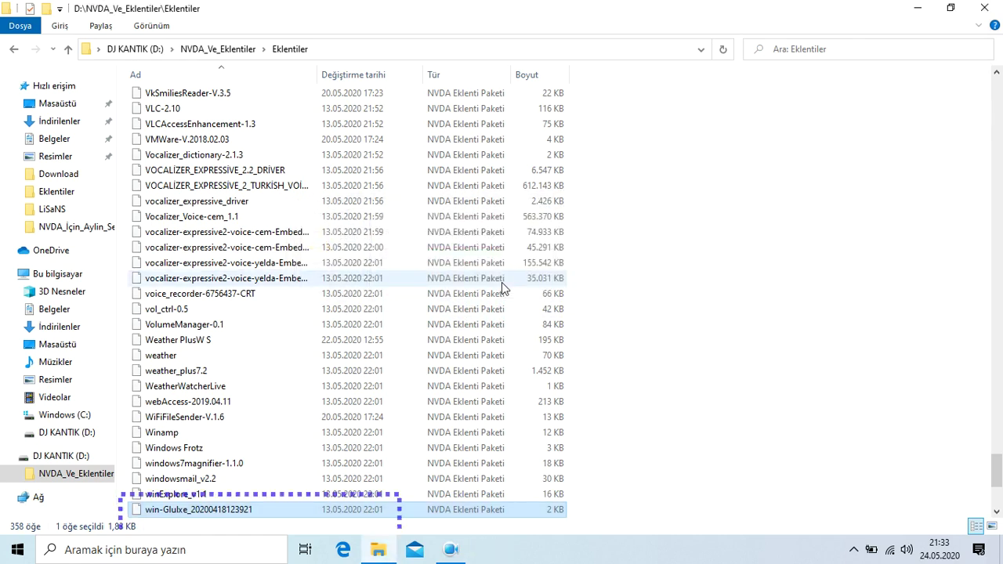
# - Install the winMag-1.0-dev-20200127 add-on package and decline the NVDA restart
pyautogui.press('Down')
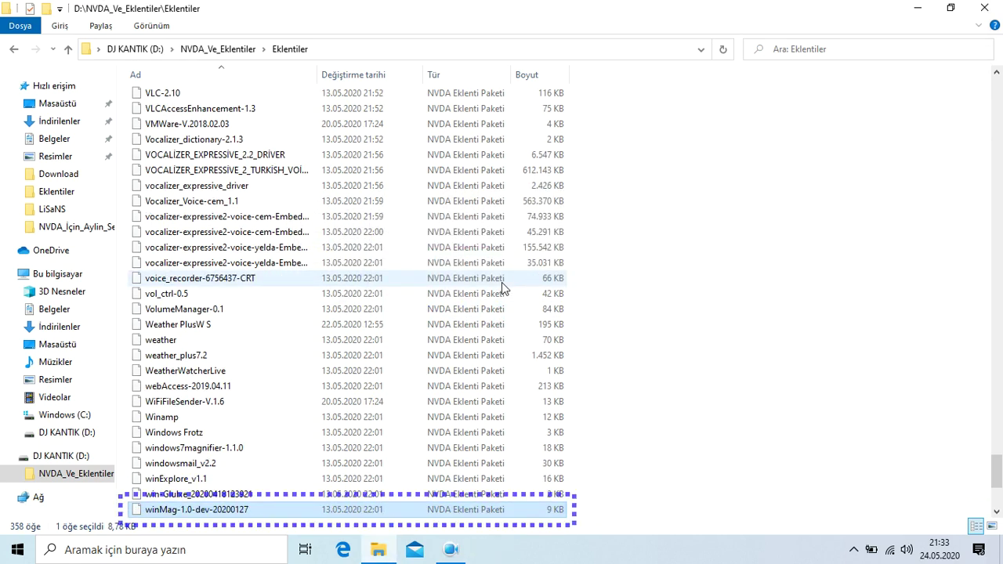
pyautogui.press('Return')
pyautogui.press('Tab')
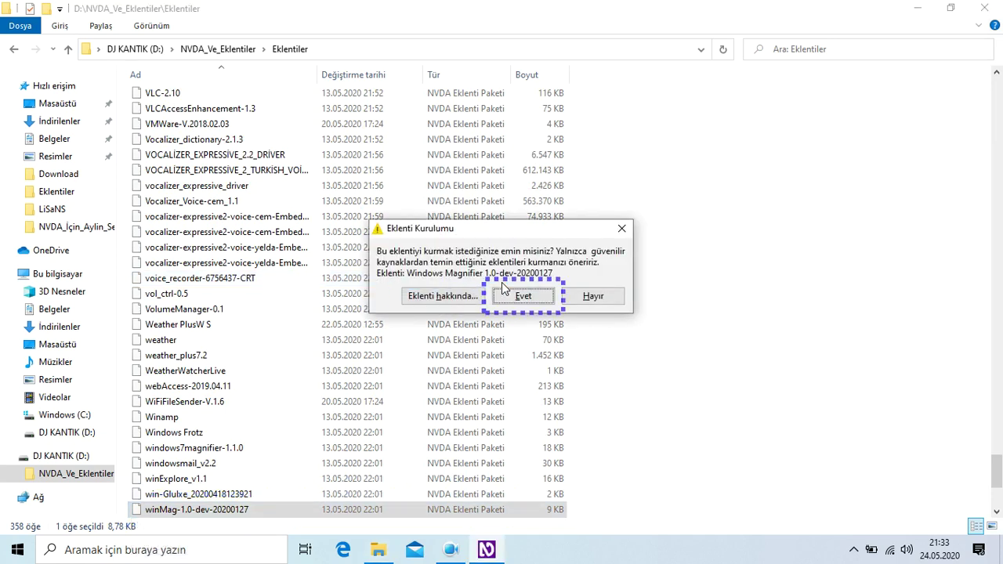
pyautogui.press('Return')
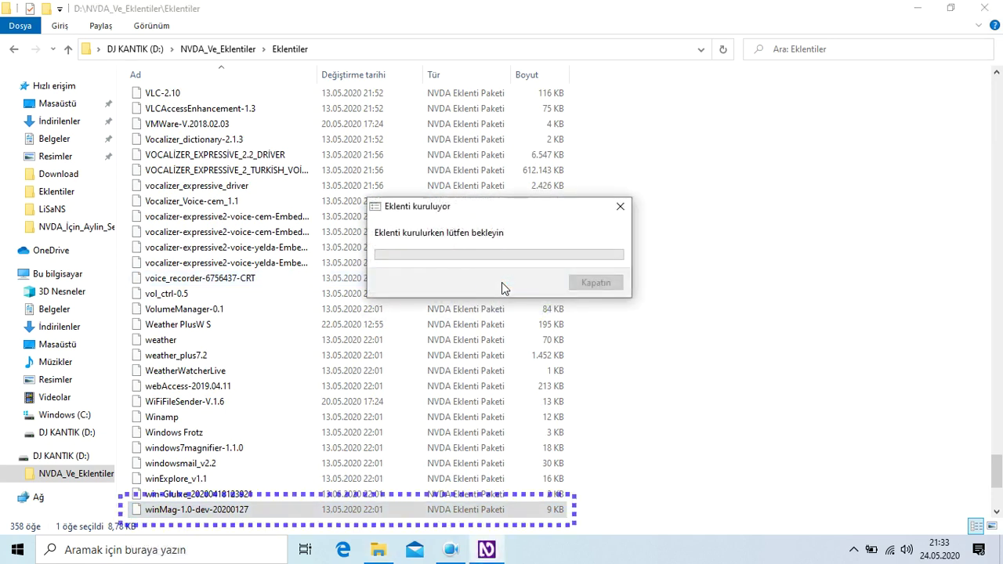
pyautogui.press('Tab')
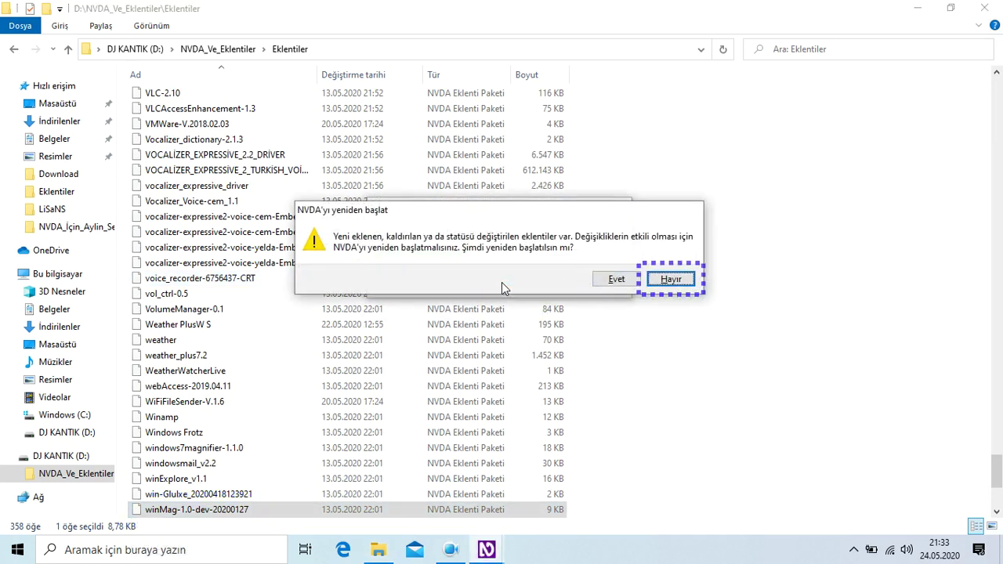
pyautogui.press('Return')
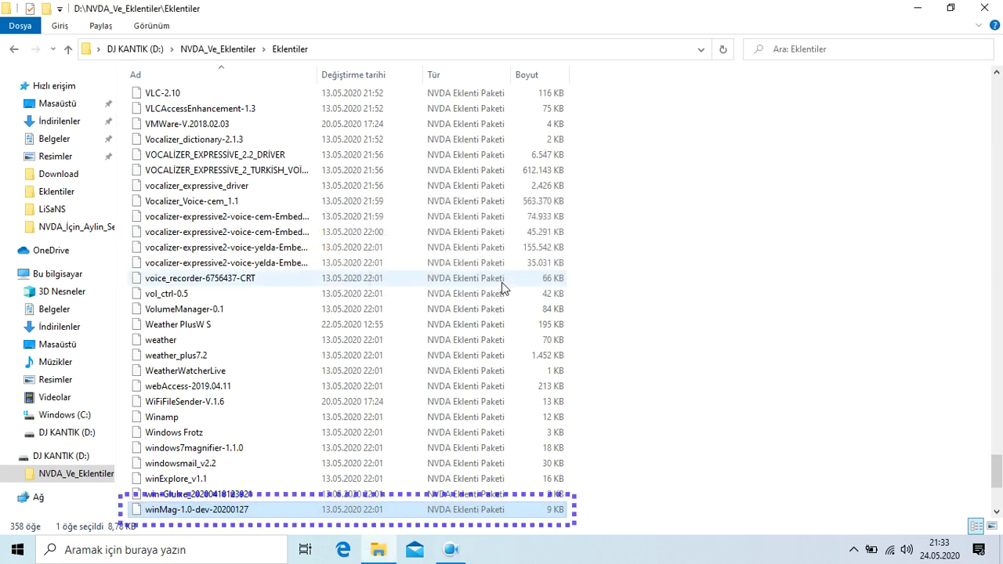
# - Install the winSpeechRecognission add-on package and decline the NVDA restart
pyautogui.press('Down')
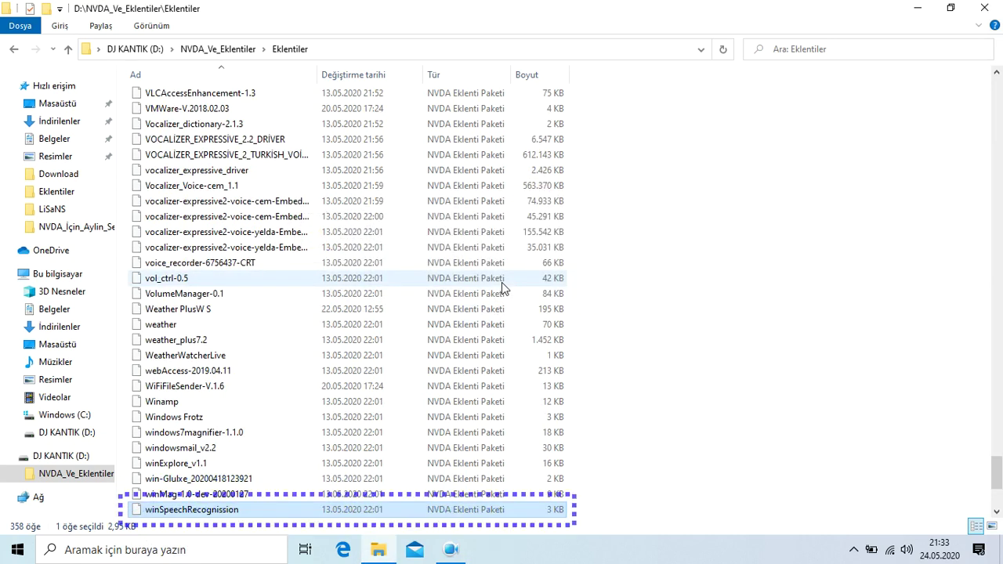
pyautogui.press('Return')
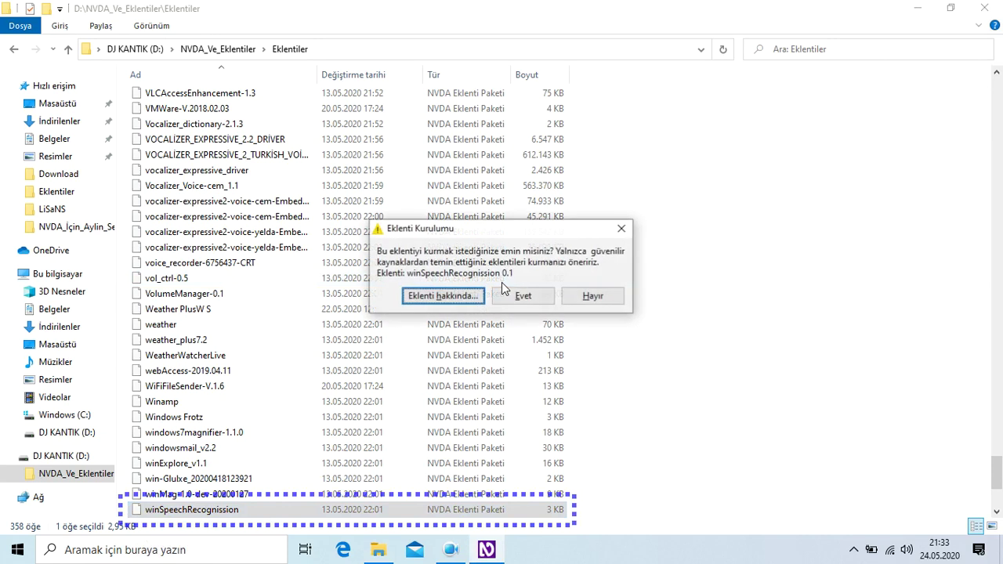
pyautogui.press('Return')
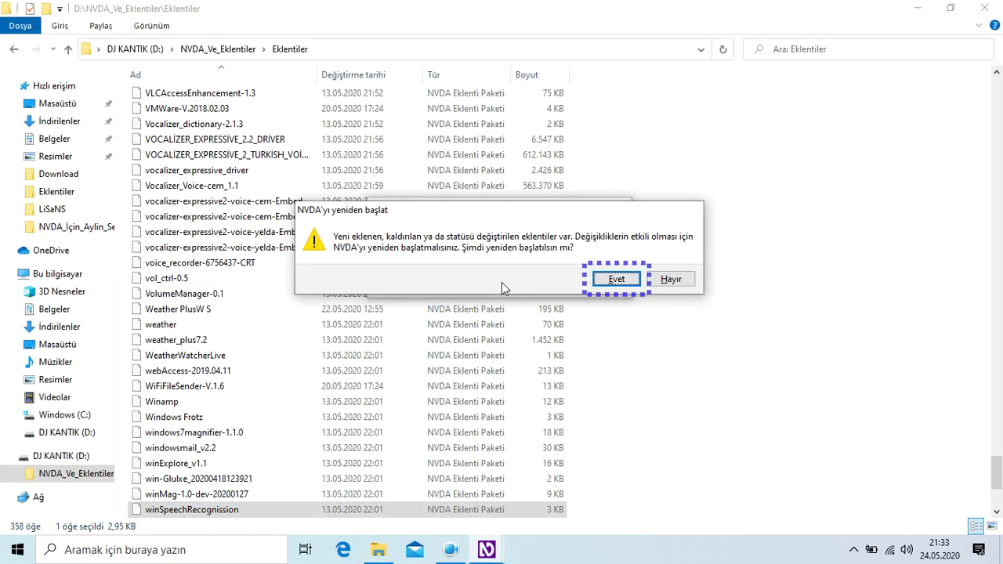
pyautogui.press('Tab')
pyautogui.press('Return')
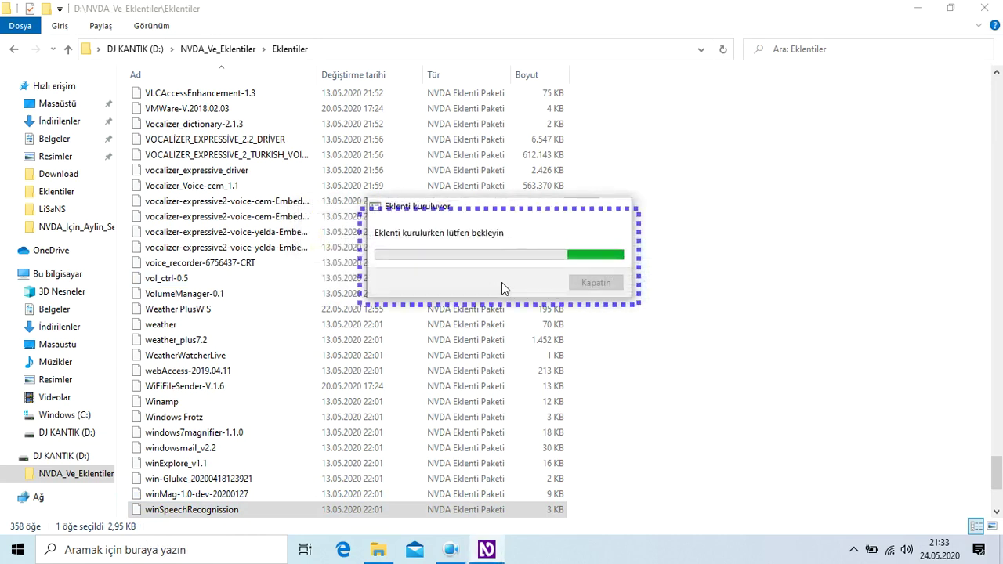
# - Install the WinSteno2000 add-on package and decline the NVDA restart
pyautogui.press('Down')
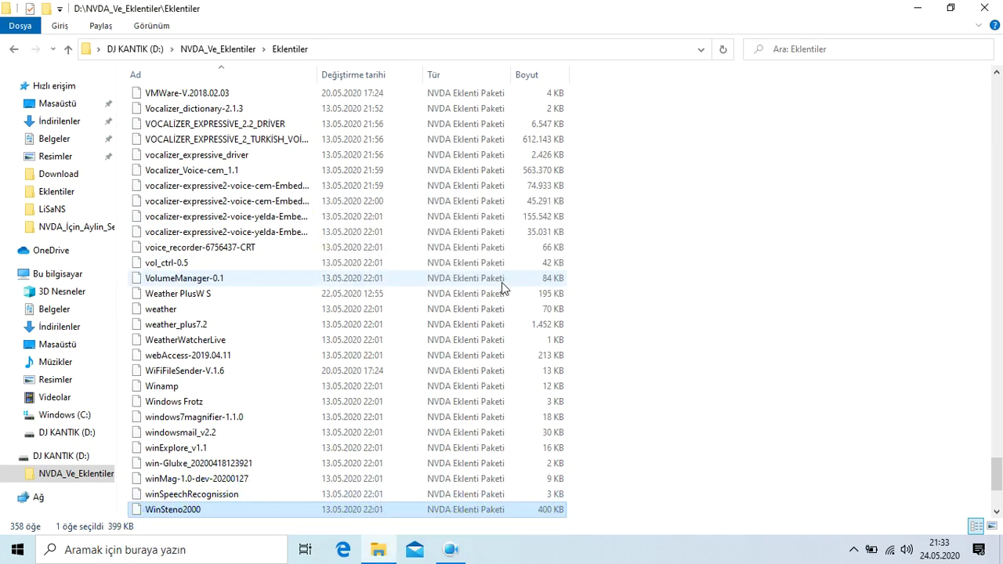
pyautogui.press('Return')
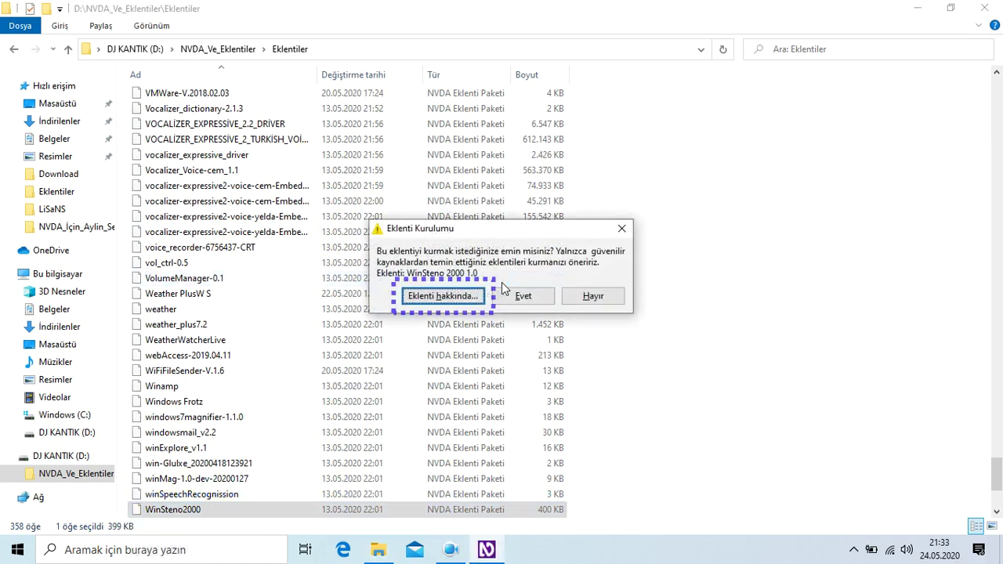
pyautogui.press('Tab')
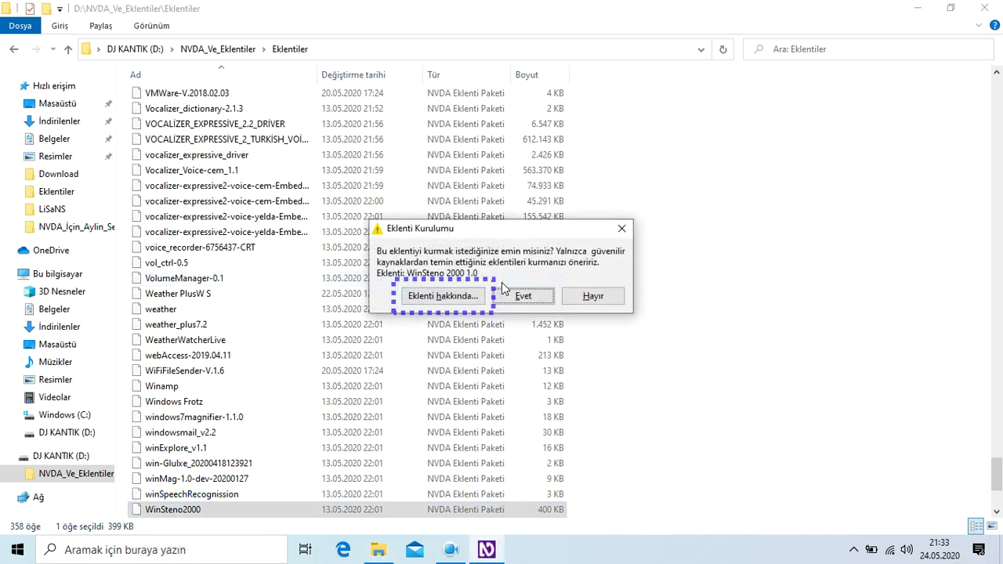
pyautogui.press('Return')
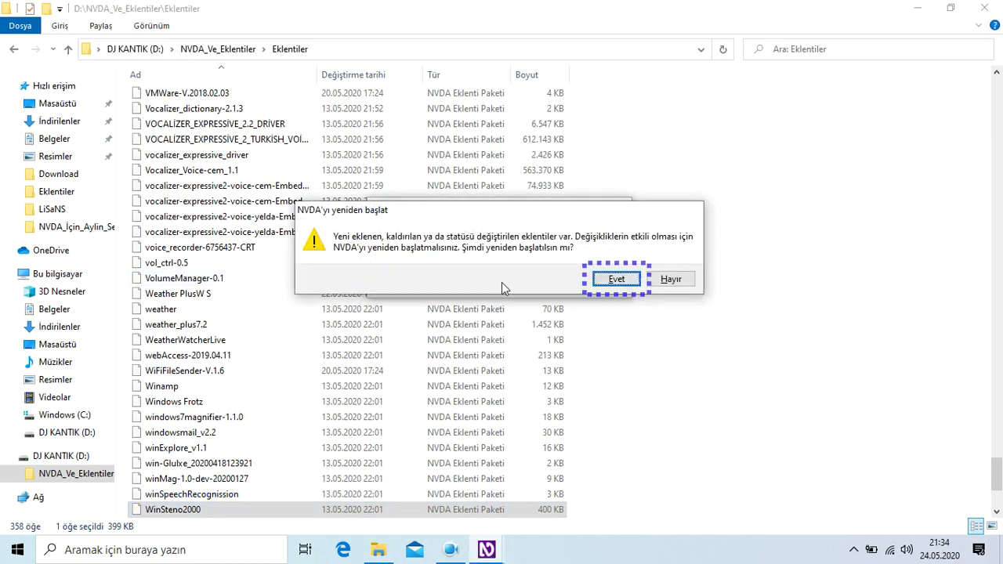
pyautogui.press('Return')
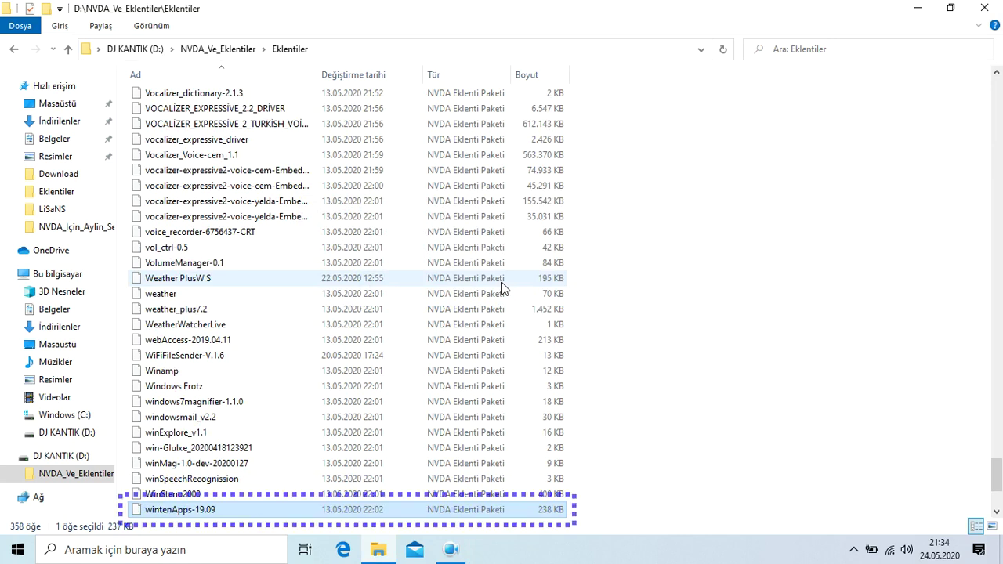
# - Install the wintenApps-19.09 add-on package and decline the NVDA restart
pyautogui.press('Return')
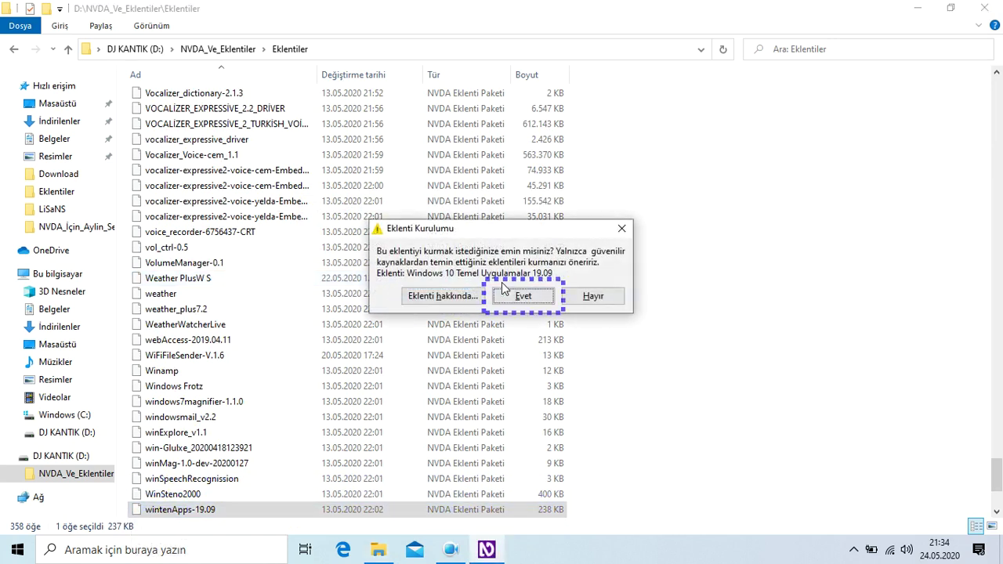
pyautogui.press('Return')
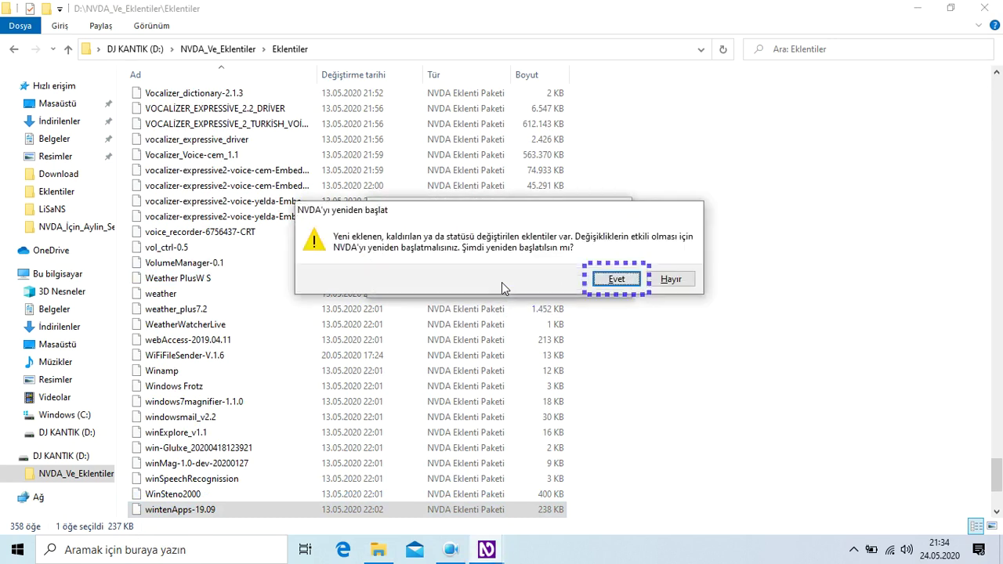
pyautogui.press('Return')
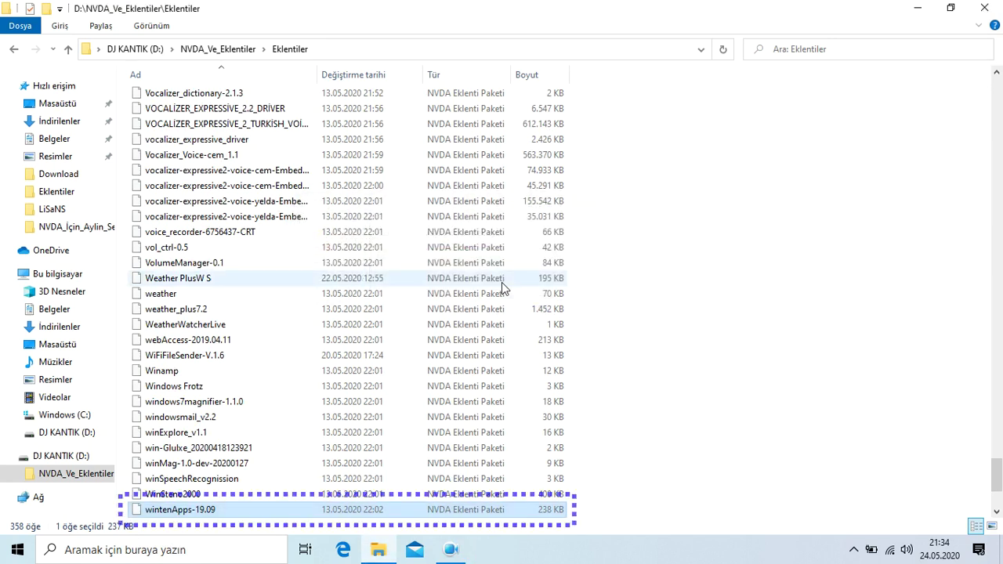
# - Install the winWizard add-on package and decline the NVDA restart
pyautogui.press('Down')
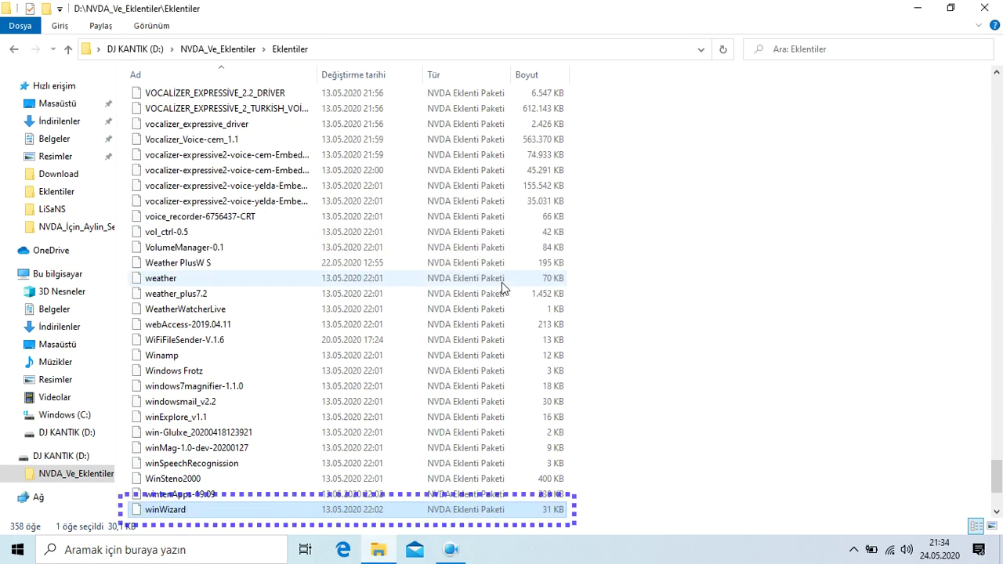
pyautogui.press('Return')
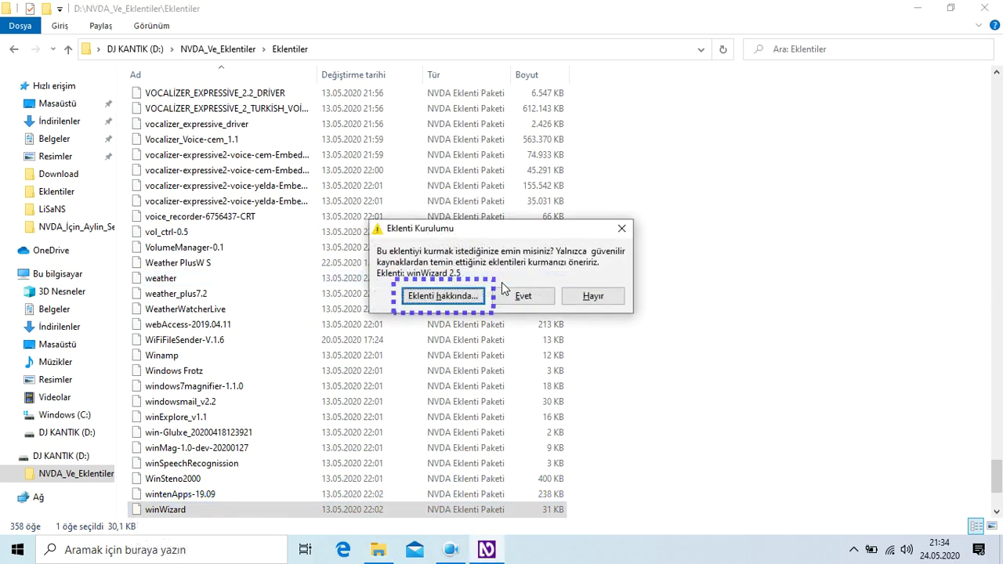
pyautogui.press('Return')
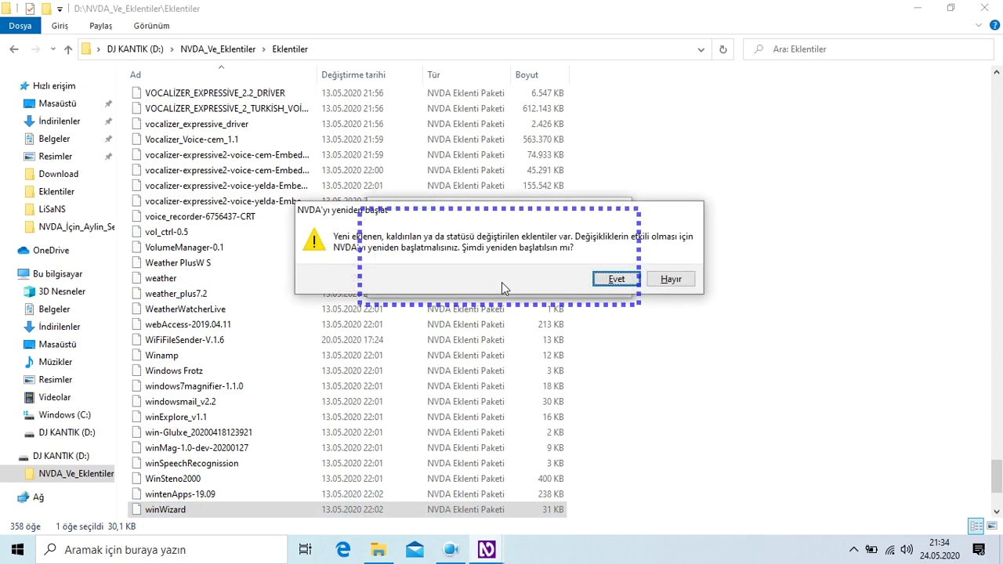
pyautogui.press('Tab')
pyautogui.press('Return')
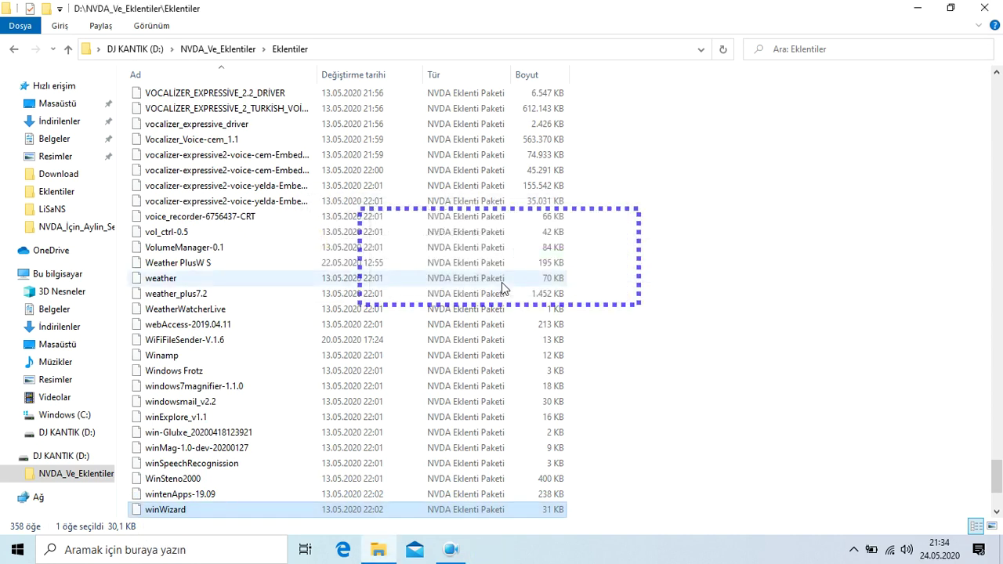
# - Install the WlanReporter-V.2019.12.22 add-on package and decline the NVDA restart
pyautogui.press('Down')
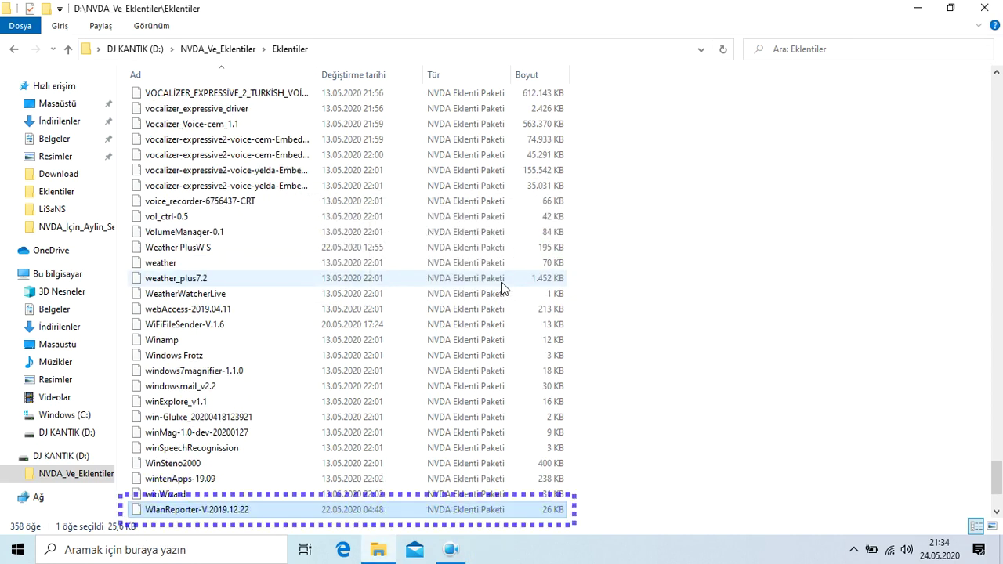
pyautogui.press('Tab')
pyautogui.press('Return')
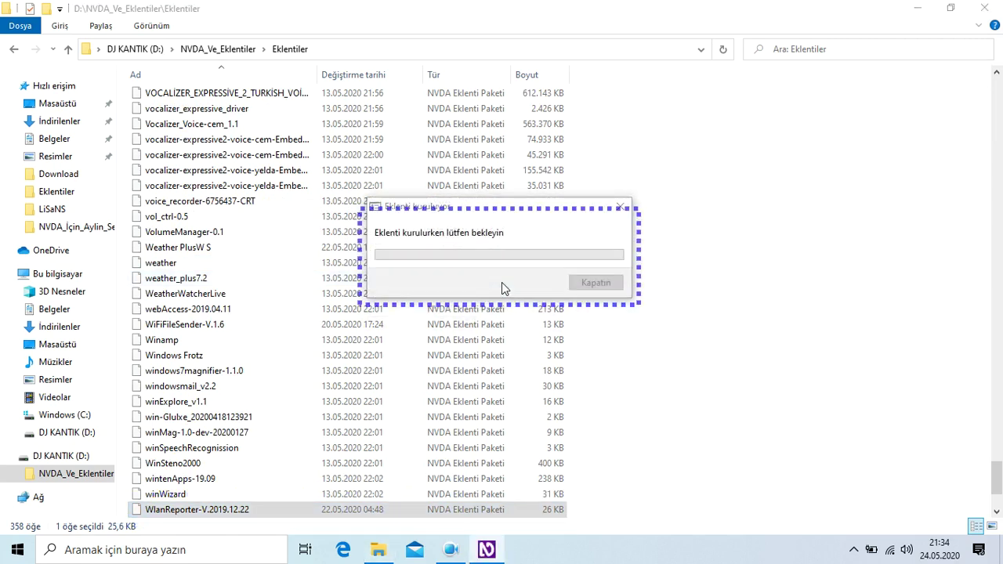
pyautogui.press('Tab')
pyautogui.press('Return')
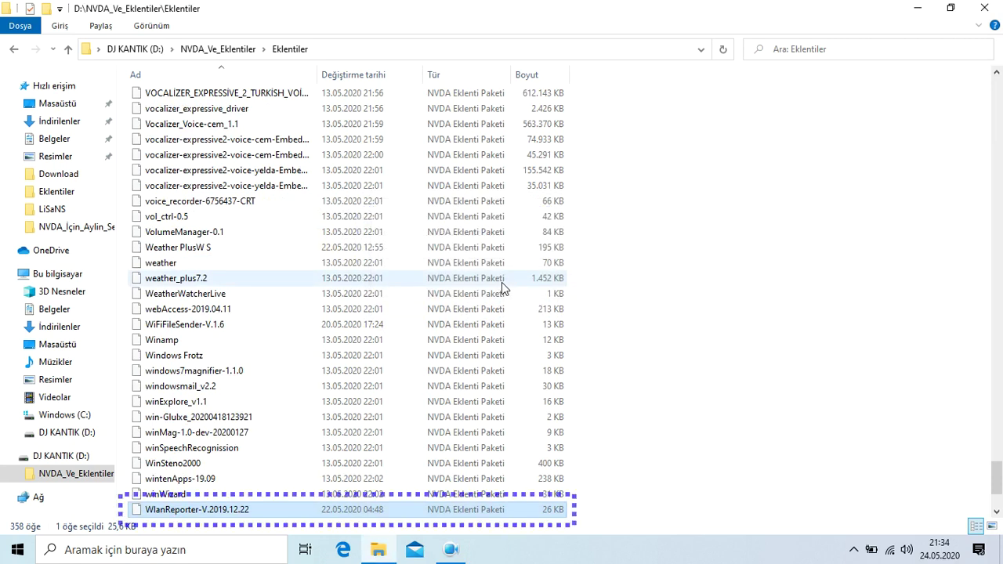
# - Install the wlmail_v3.1 add-on package and decline the NVDA restart
pyautogui.press('Down')
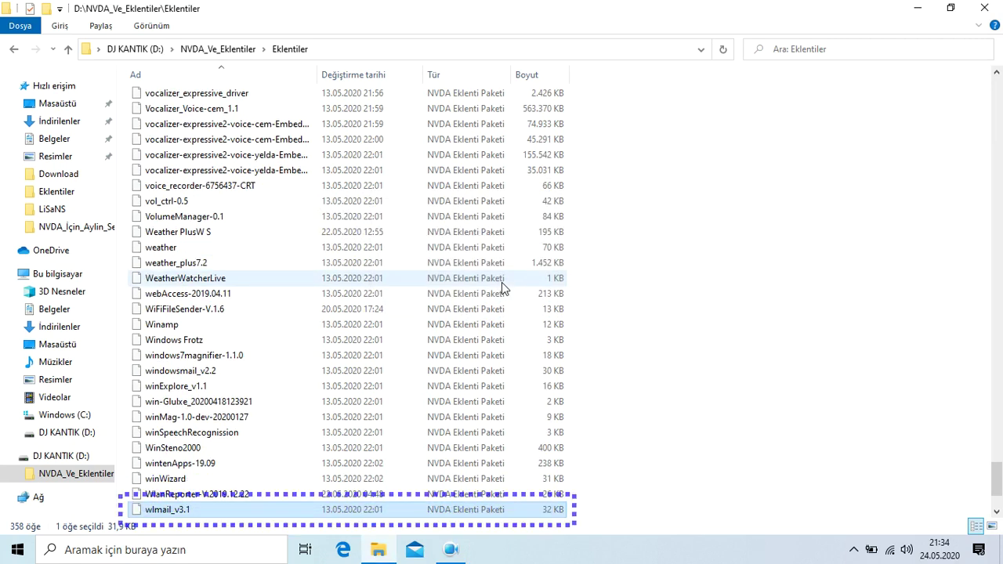
pyautogui.press('Return')
pyautogui.press('Tab')
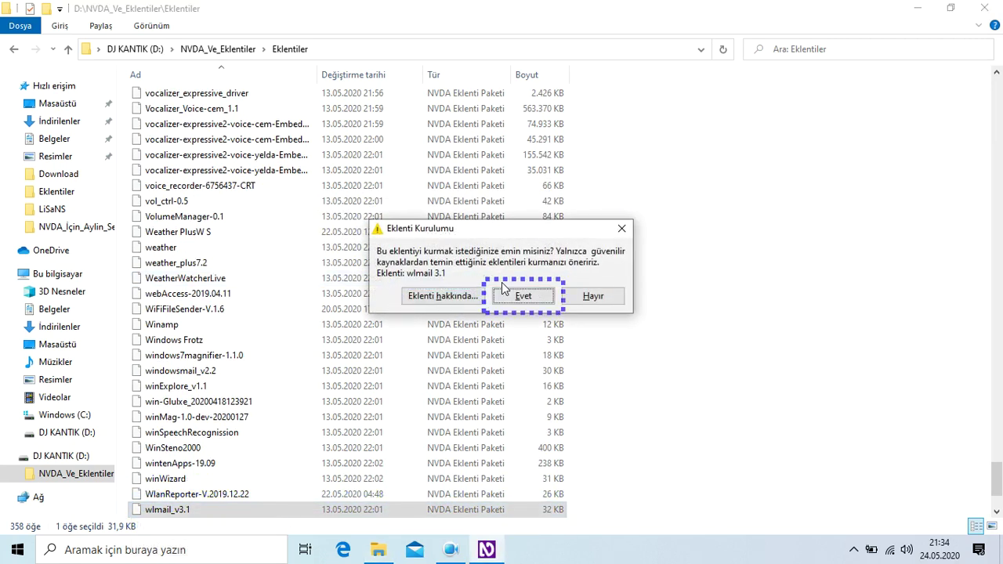
pyautogui.press('Return')
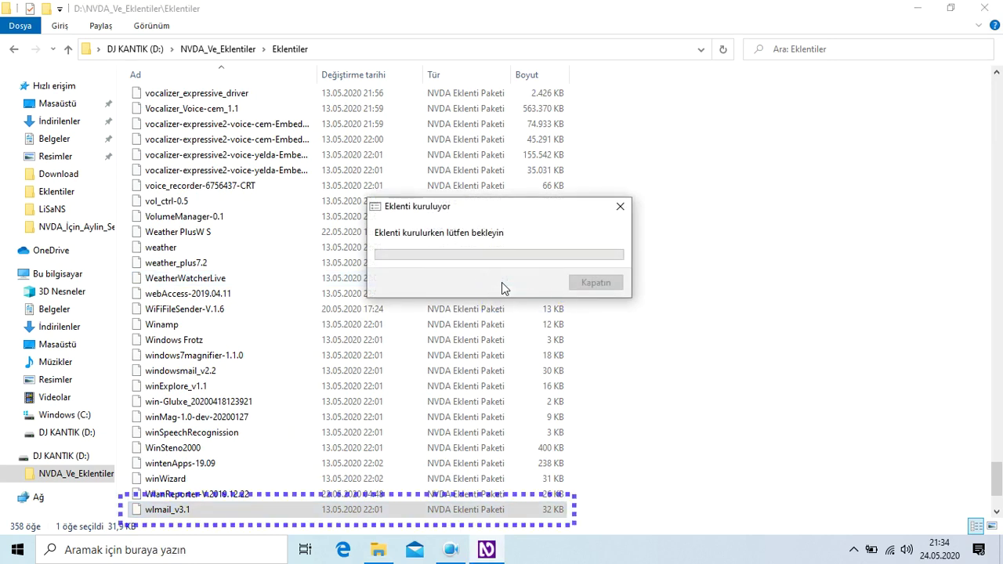
pyautogui.press('Tab')
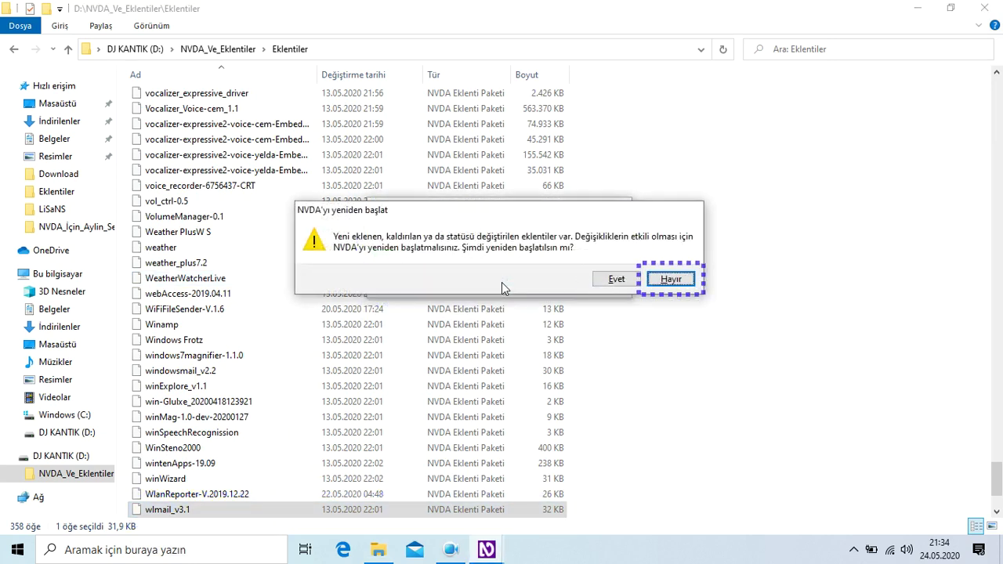
pyautogui.press('Return')
# - Install the word-0.2-dev add-on package and decline the NVDA restart
pyautogui.press('Down')
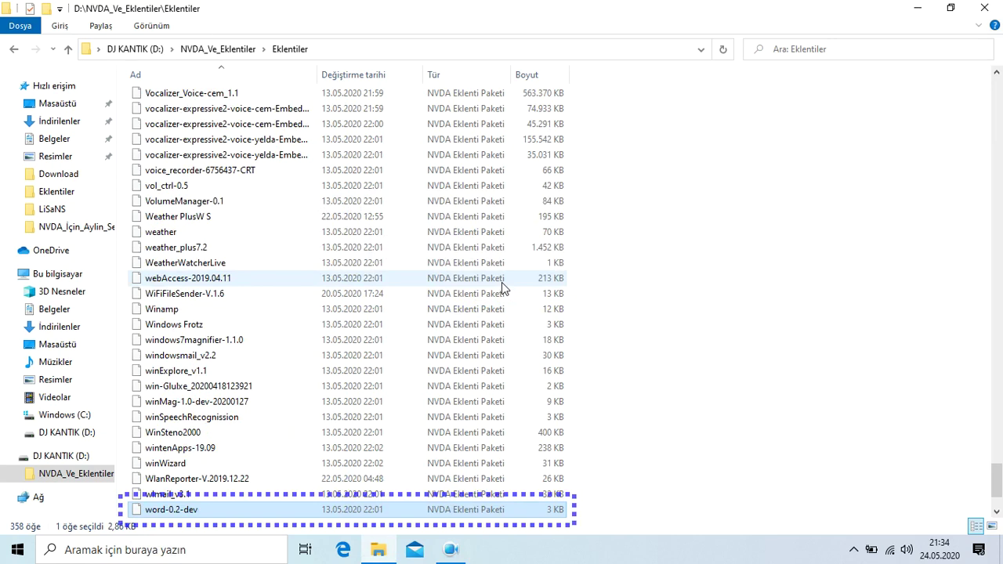
pyautogui.press('Return')
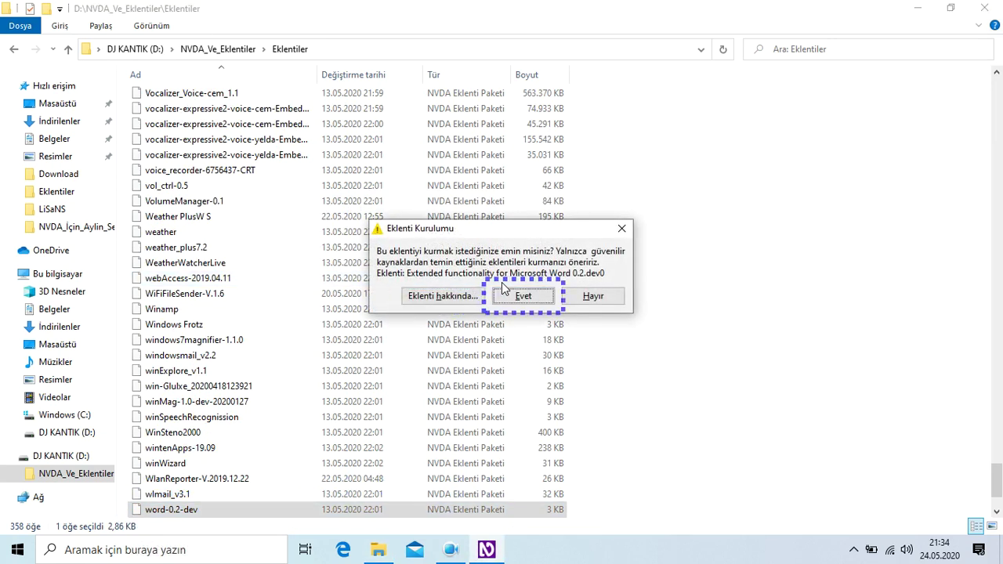
pyautogui.press('Return')
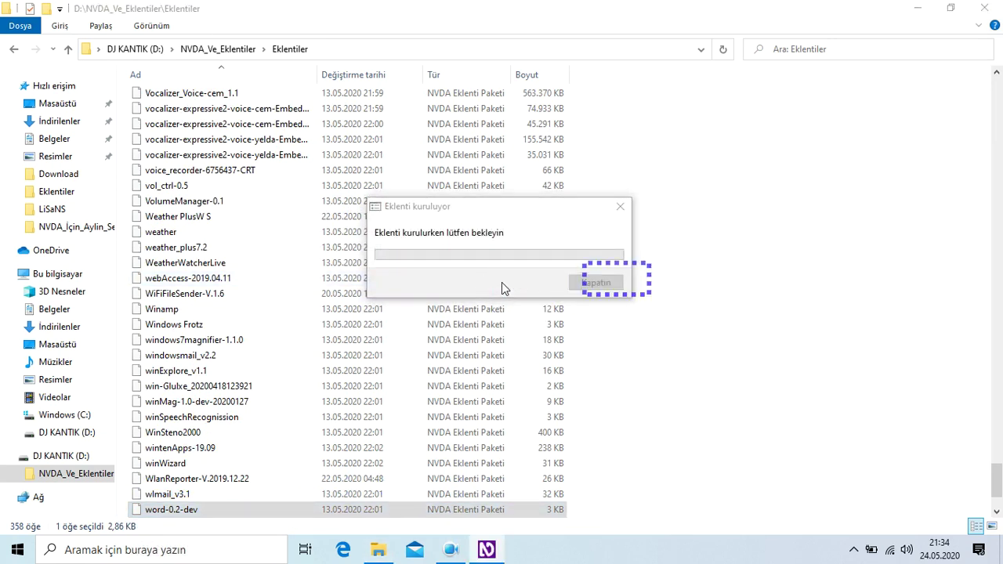
pyautogui.press('Return')
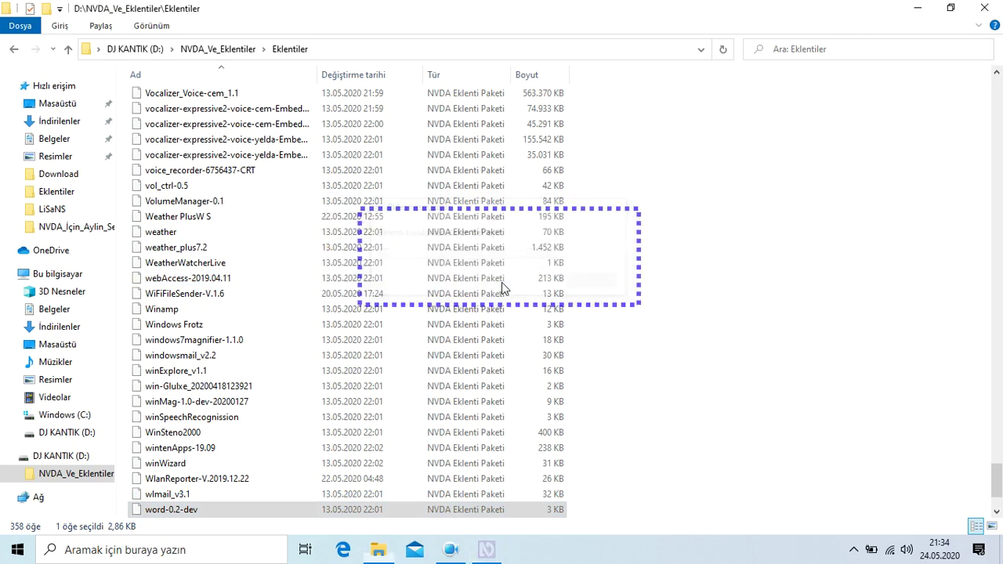
# - Install the wordAccessEnhancement-1.0.1 add-on package and decline the NVDA restart
pyautogui.press('Down')
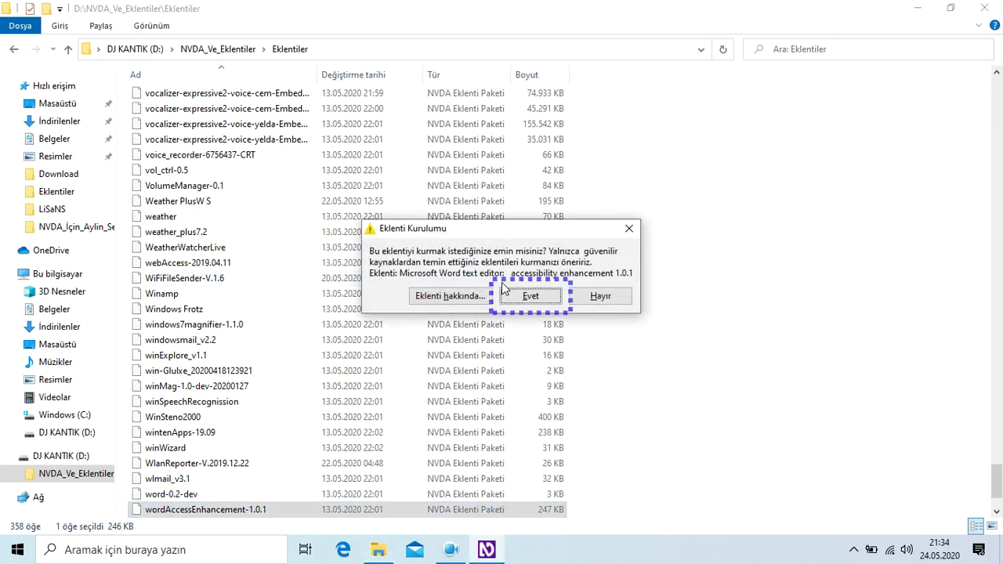
pyautogui.press('Return')
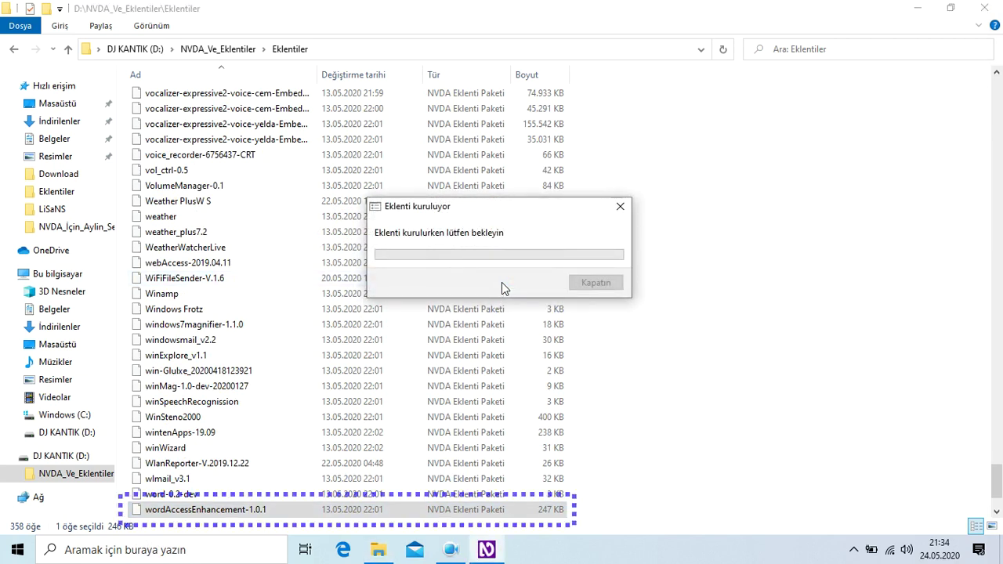
pyautogui.press('Tab')
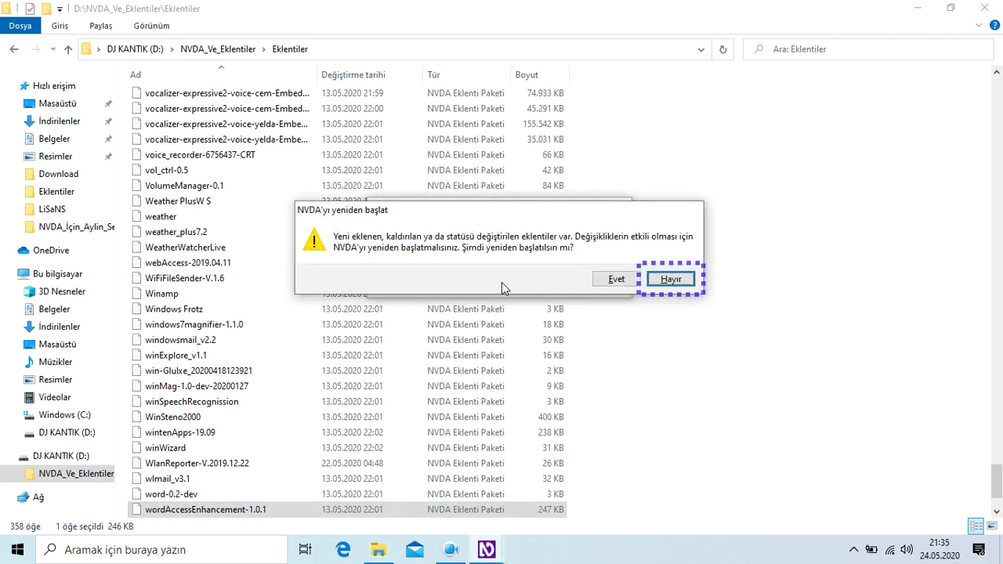
pyautogui.press('Return')
# - Install the wordCount-1.5 add-on package and decline the NVDA restart
pyautogui.press('Down')
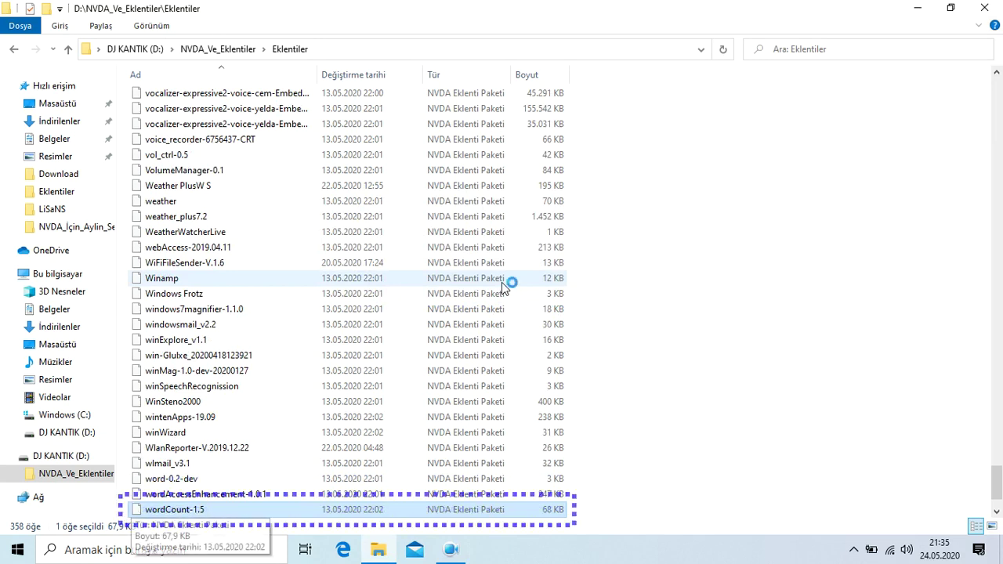
pyautogui.press('Return')
pyautogui.press('Tab')
pyautogui.press('Return')
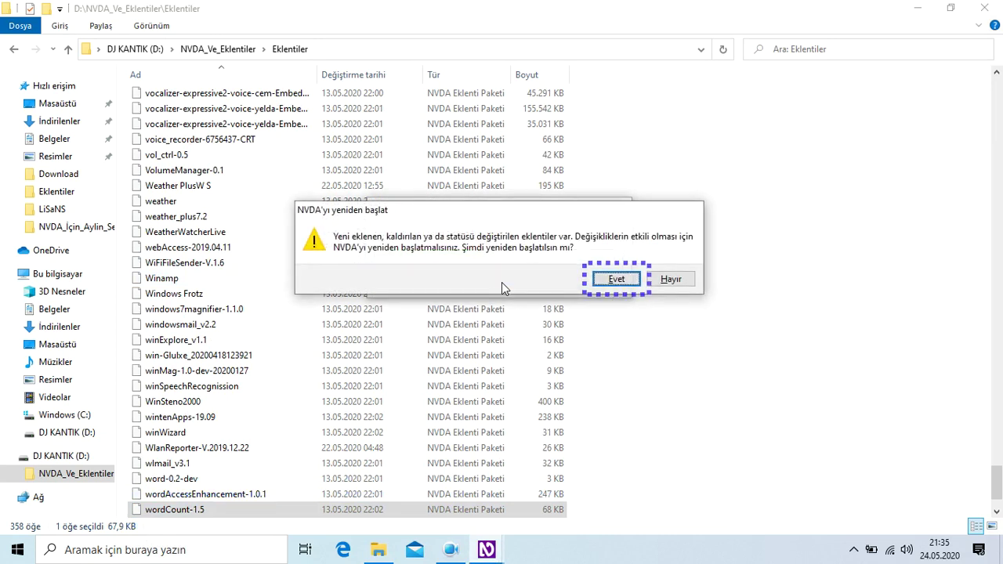
pyautogui.press('Tab')
pyautogui.press('Return')
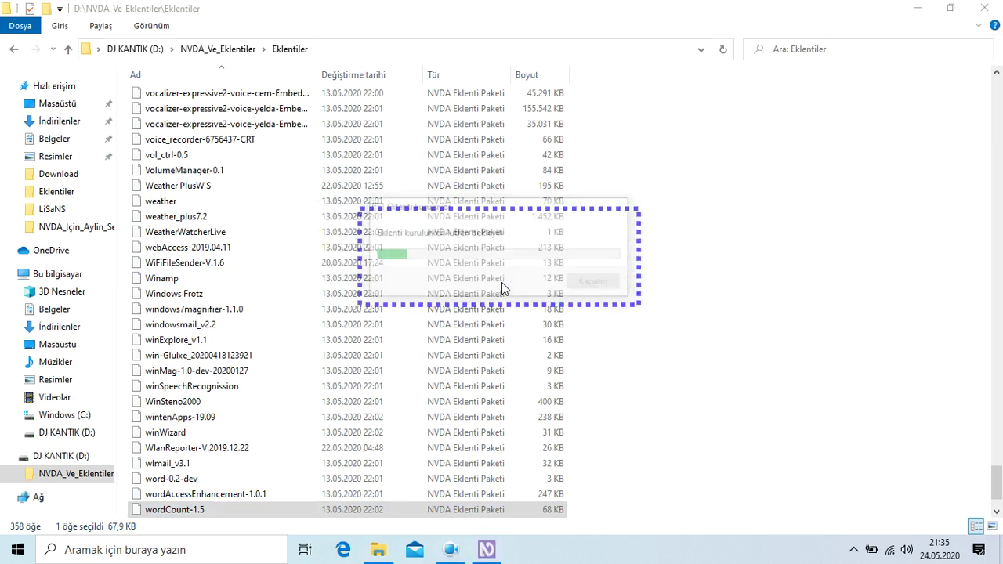
# - Install the wordReview add-on package and decline the NVDA restart
pyautogui.press('Down')
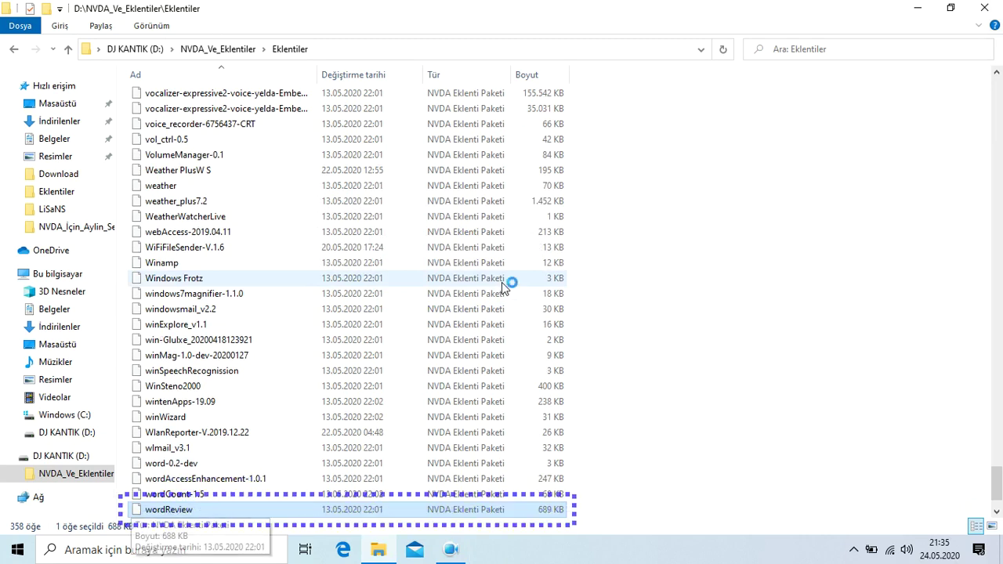
pyautogui.press('Return')
pyautogui.press('Return')
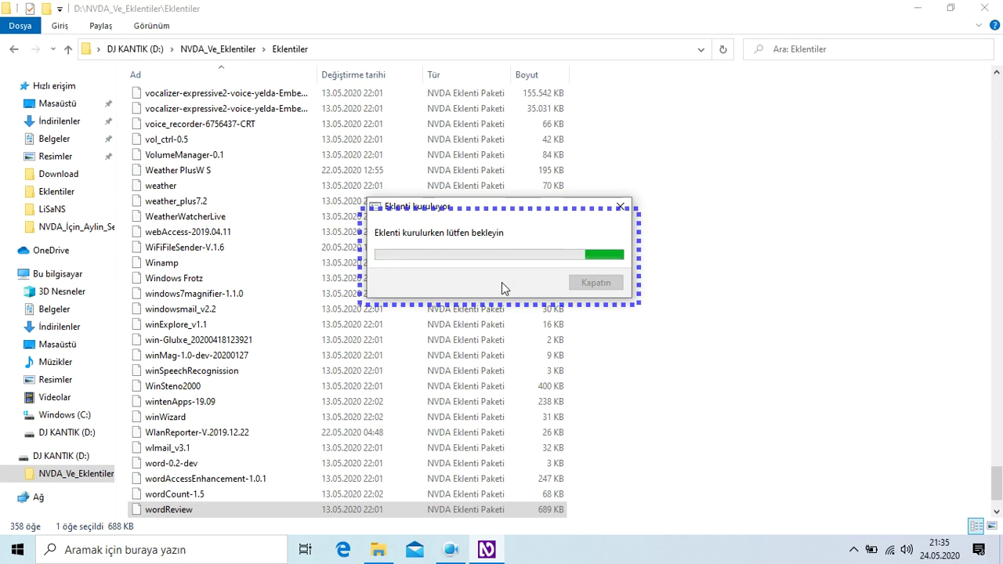
pyautogui.press('Tab')
pyautogui.press('Return')
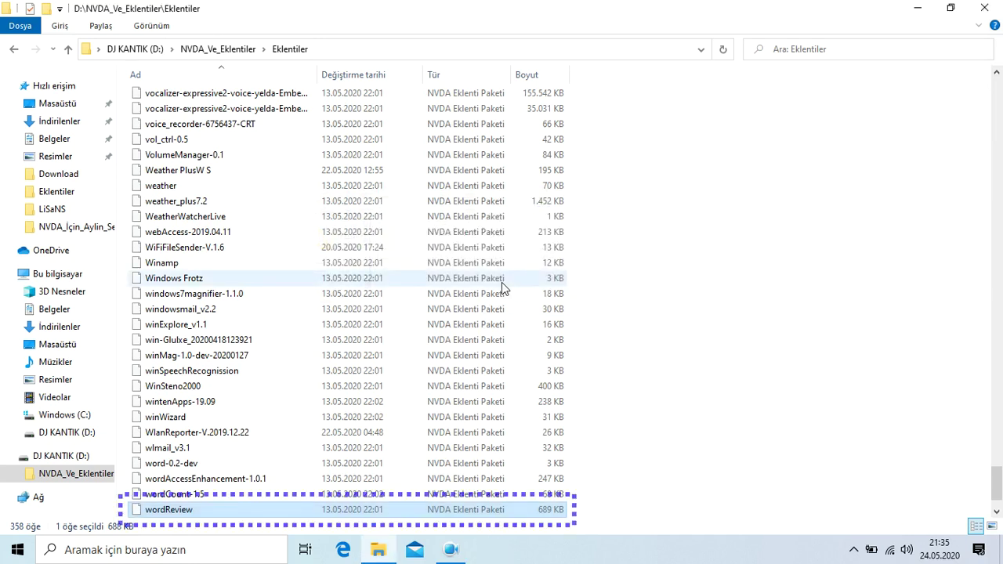
# - Install the YandexTranslate-V.2019.12.15 add-on package and decline the NVDA restart
pyautogui.press('Down')
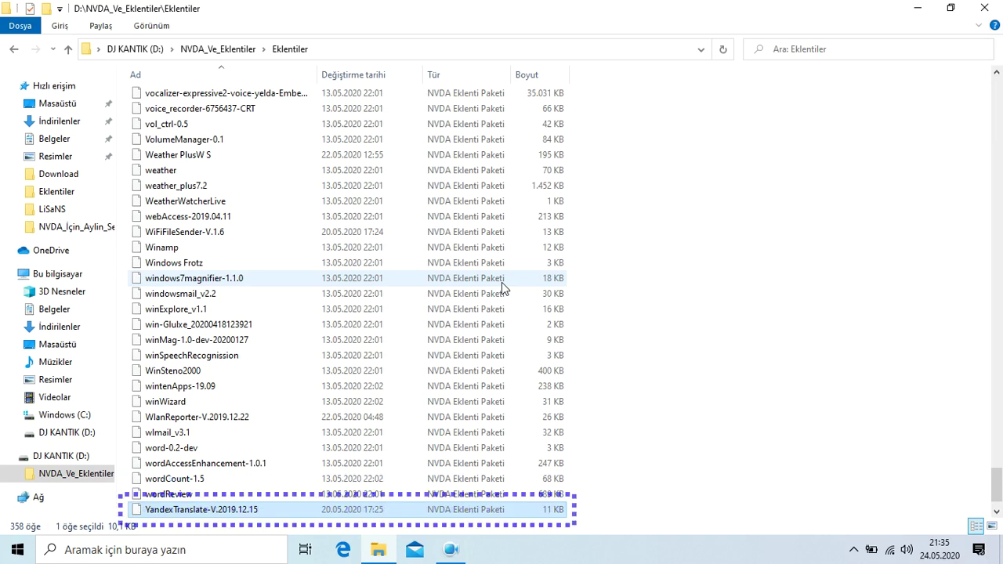
pyautogui.press('Return')
pyautogui.press('Tab')
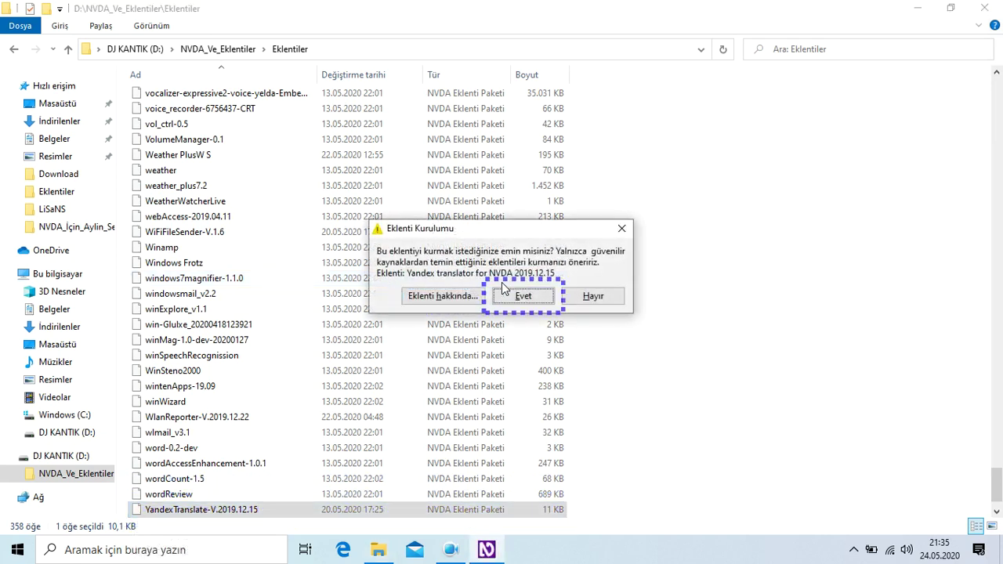
pyautogui.press('Return')
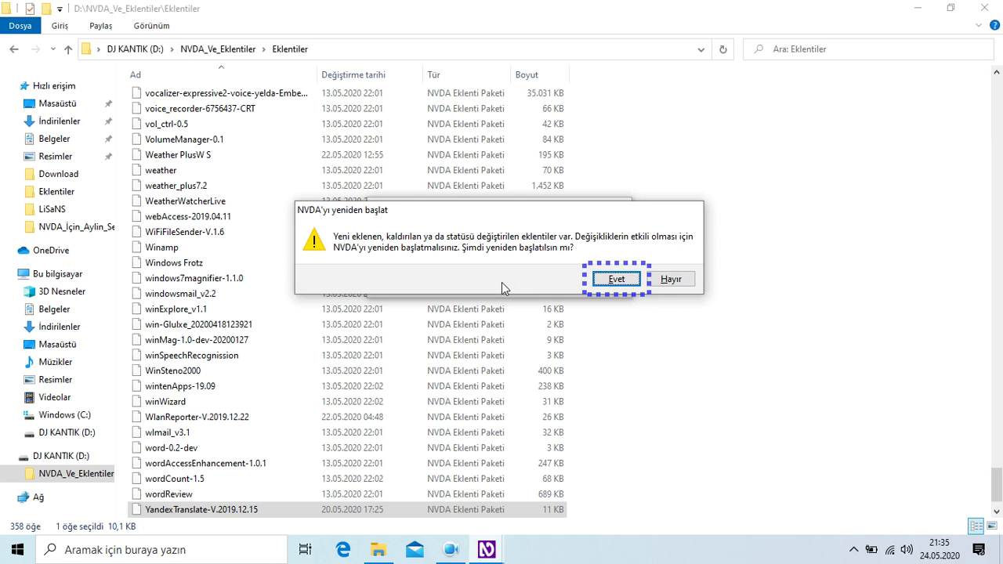
pyautogui.press('Tab')
pyautogui.press('Return')
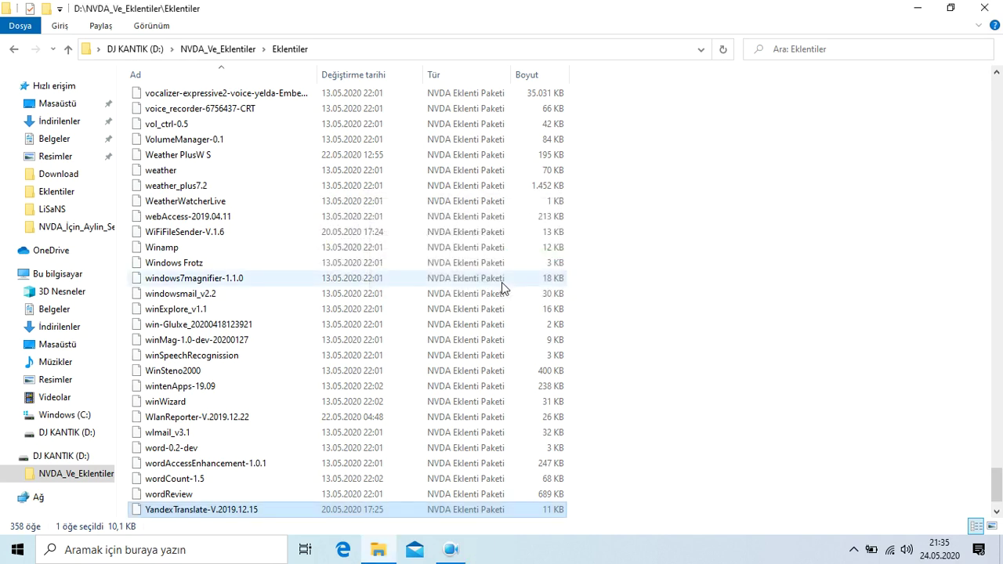
# - Install the youTube-2.0.1 add-on package and decline the NVDA restart
pyautogui.press('Down')
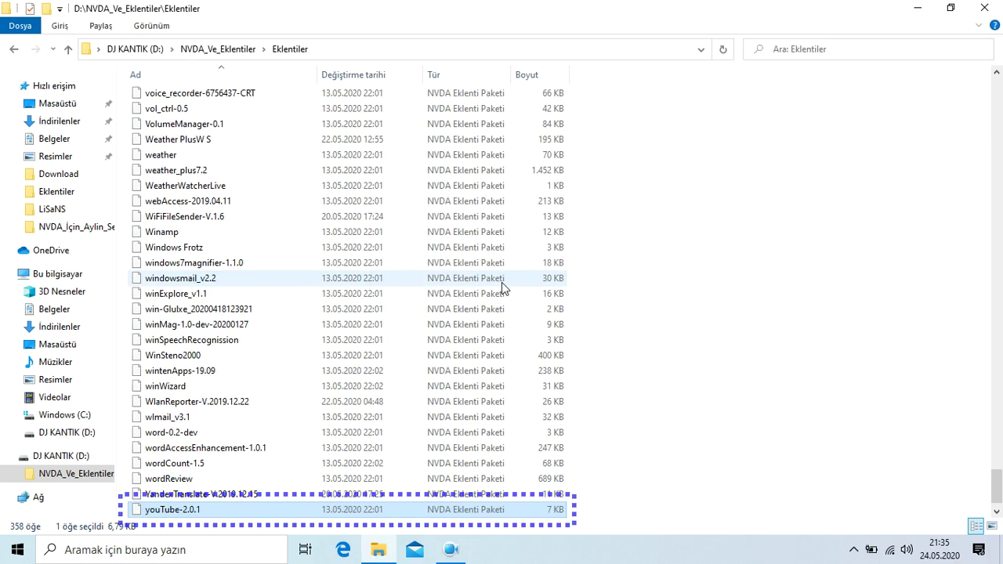
pyautogui.press('Return')
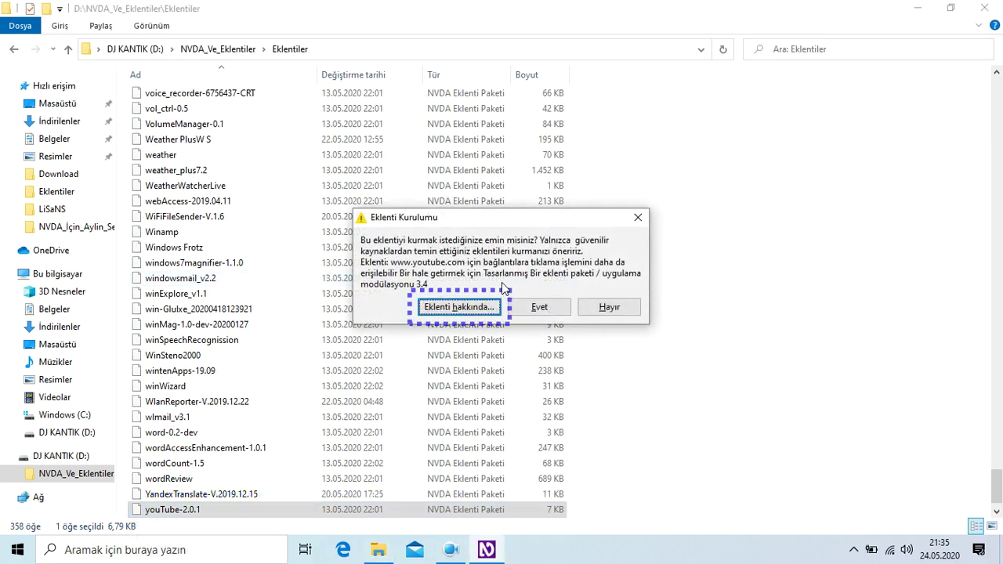
pyautogui.press('Return')
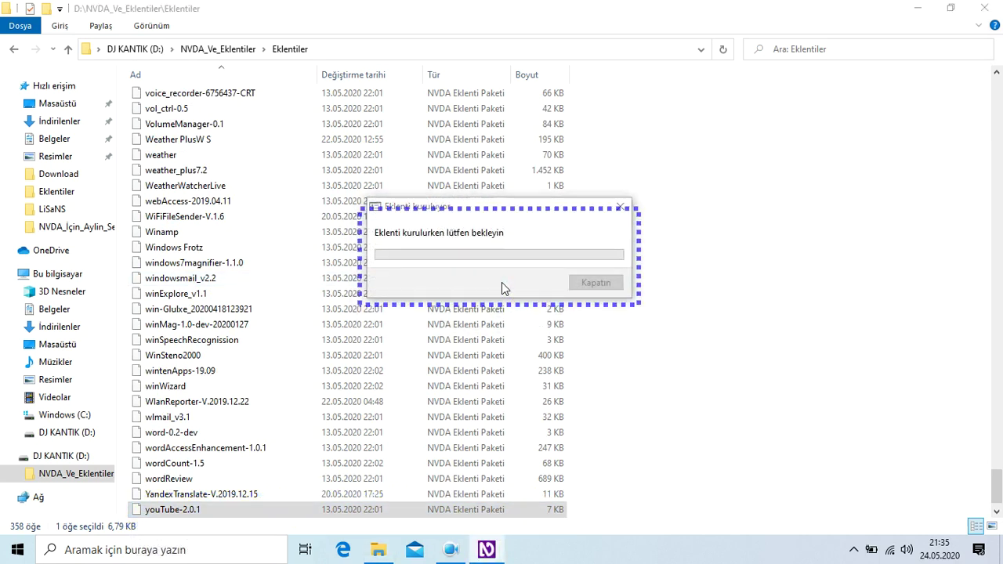
pyautogui.press('Tab')
pyautogui.press('Return')
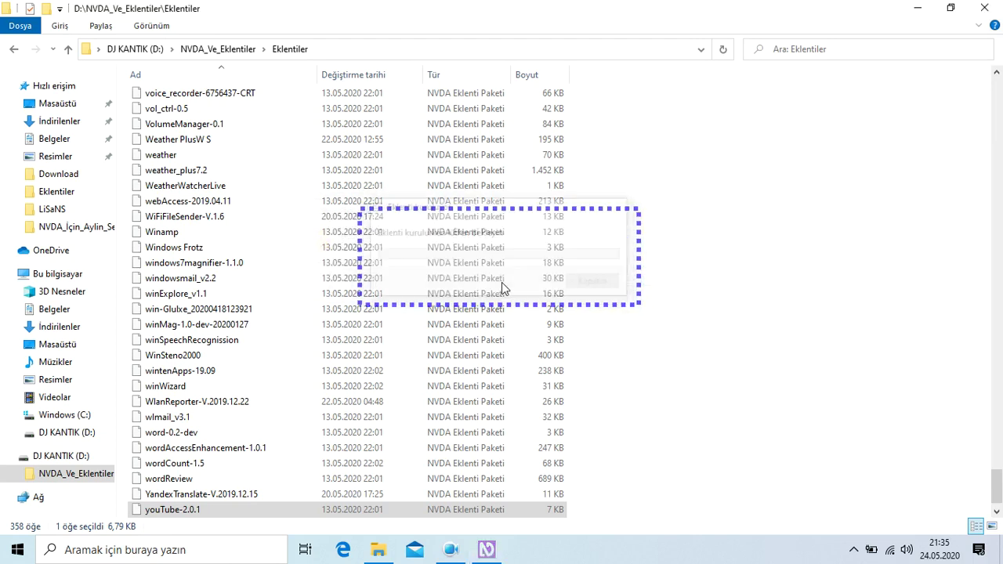
# - Install the zararadio add-on package and decline the NVDA restart
pyautogui.press('Down')
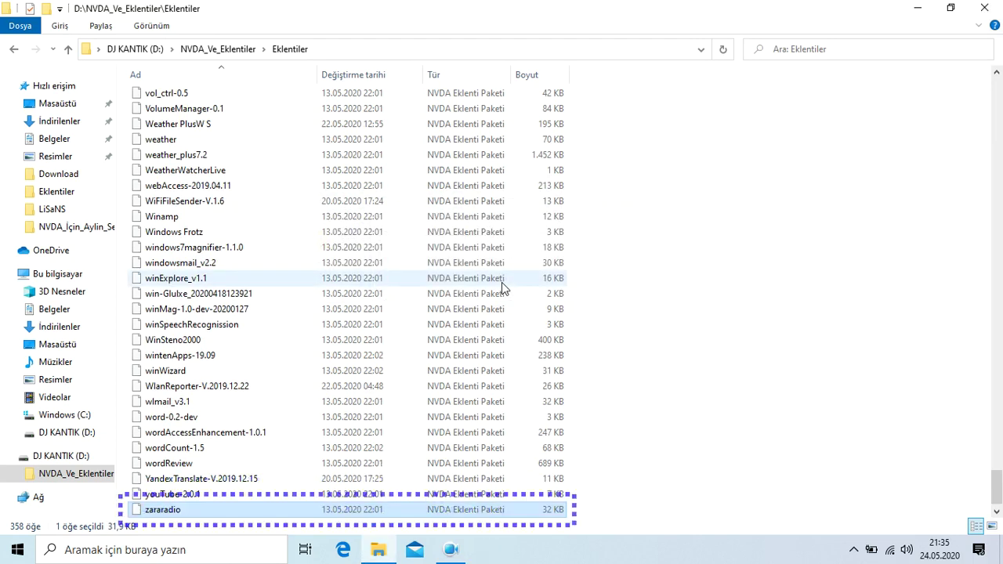
pyautogui.press('Return')
pyautogui.press('Tab')
pyautogui.press('Return')
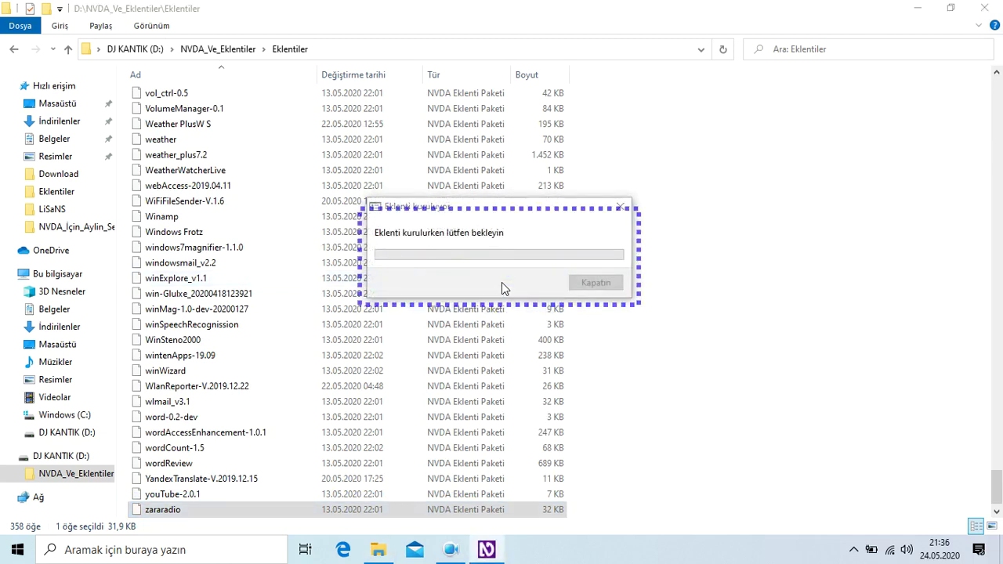
pyautogui.press('Tab')
pyautogui.press('Return')
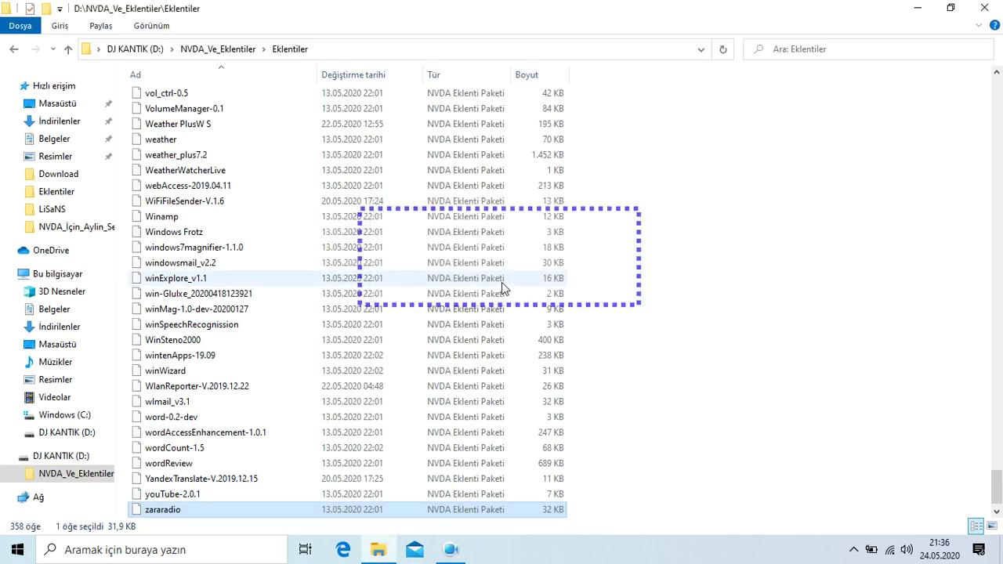
# - Install the ZExplorer add-on package and decline the NVDA restart
pyautogui.press('Down')
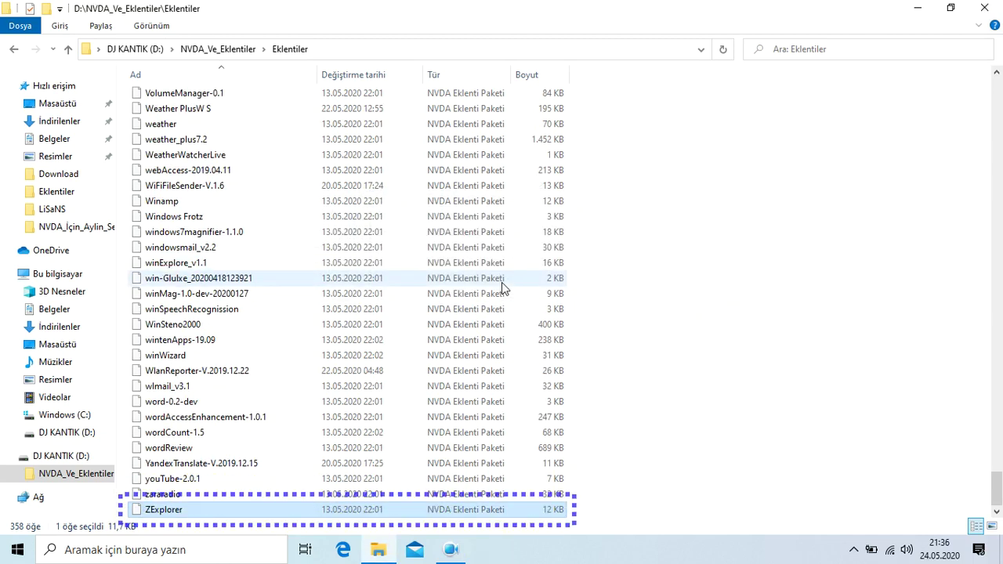
pyautogui.press('Return')
pyautogui.press('Tab')
pyautogui.press('Return')
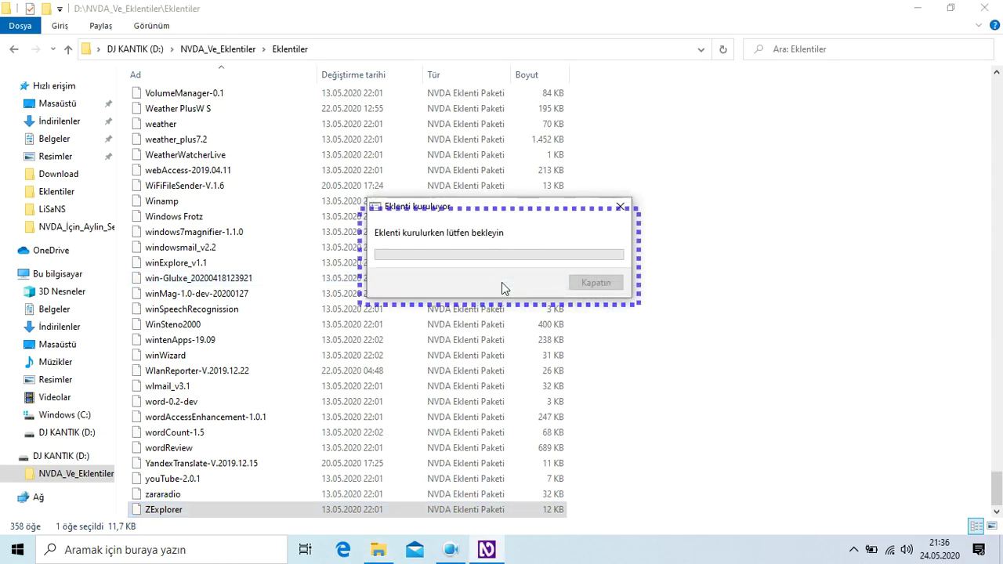
pyautogui.press('Tab')
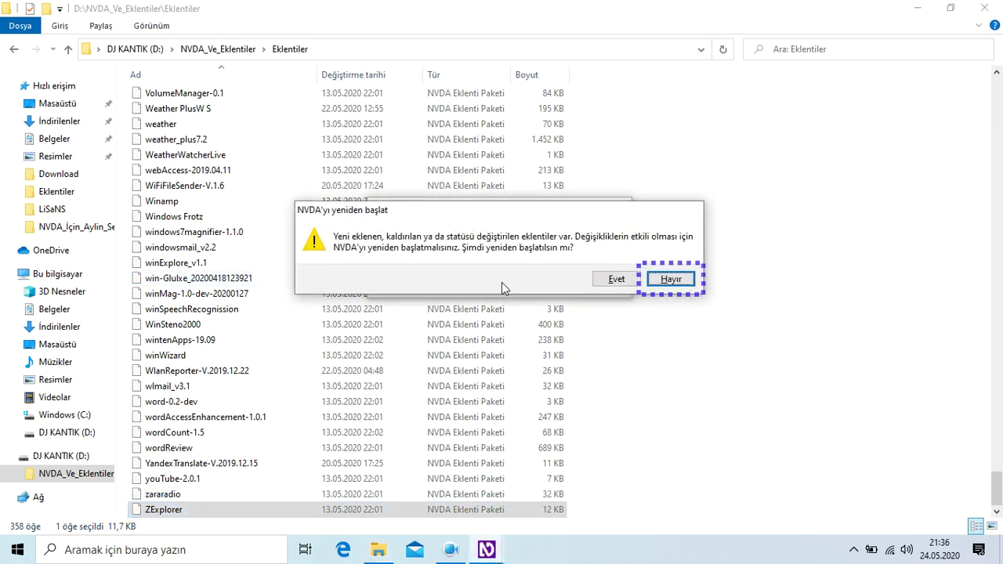
pyautogui.press('Return')
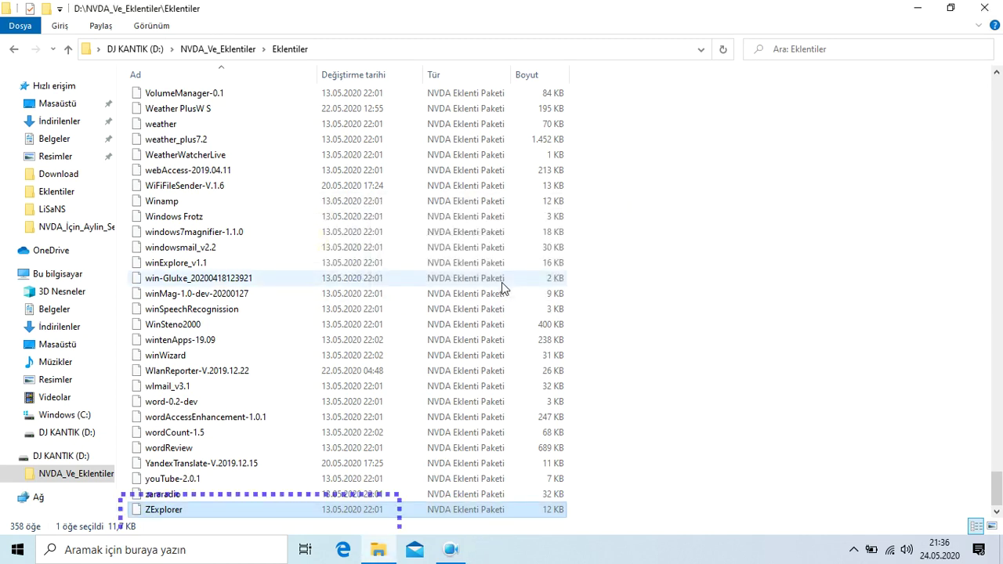
# - Close the Eklentiler folder window and switch to the Apowersoft screen recorder through Task View
pyautogui.hotkey('alt', 'F4')
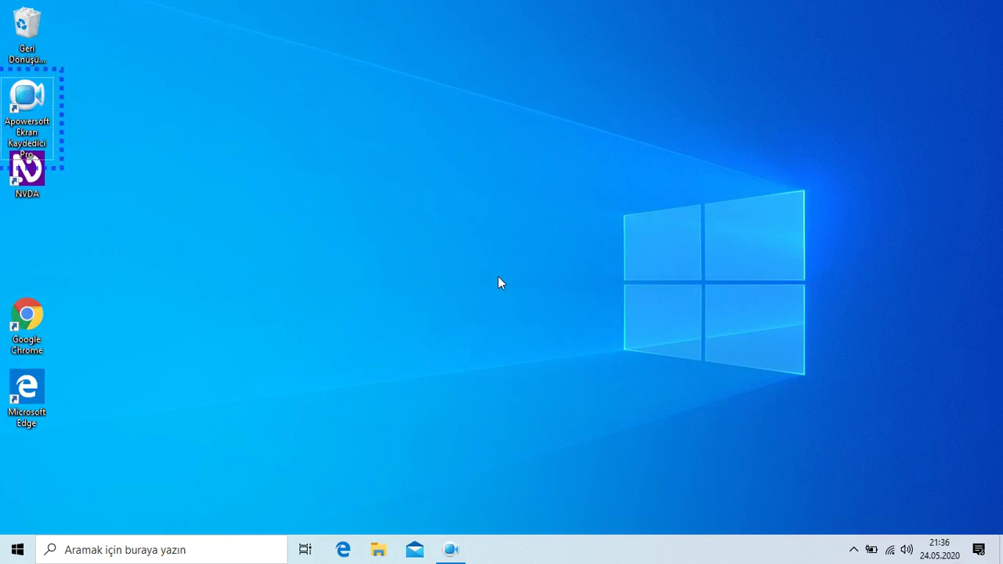
pyautogui.press('Tab')
pyautogui.press('Tab')
pyautogui.press('Tab')
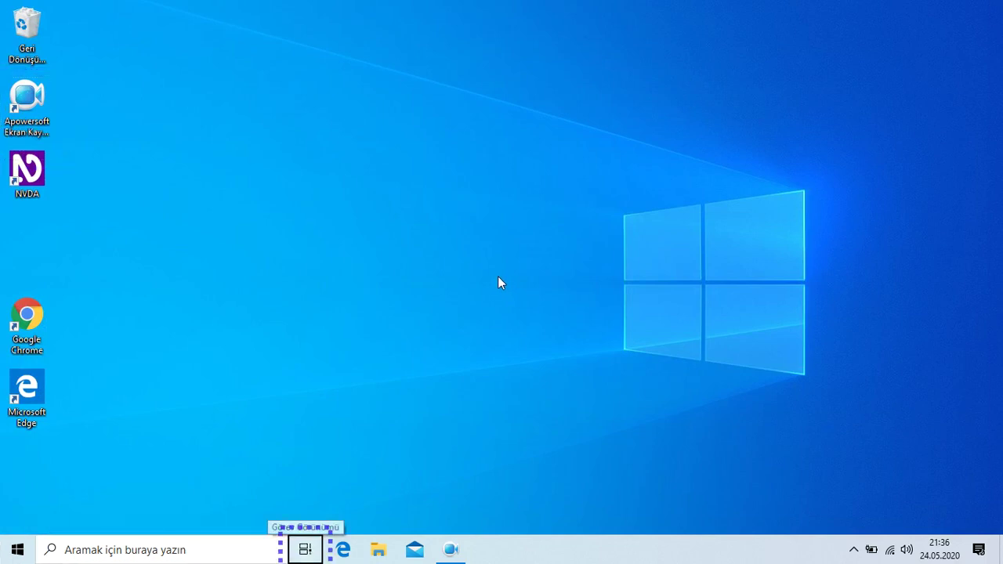
pyautogui.press('Return')
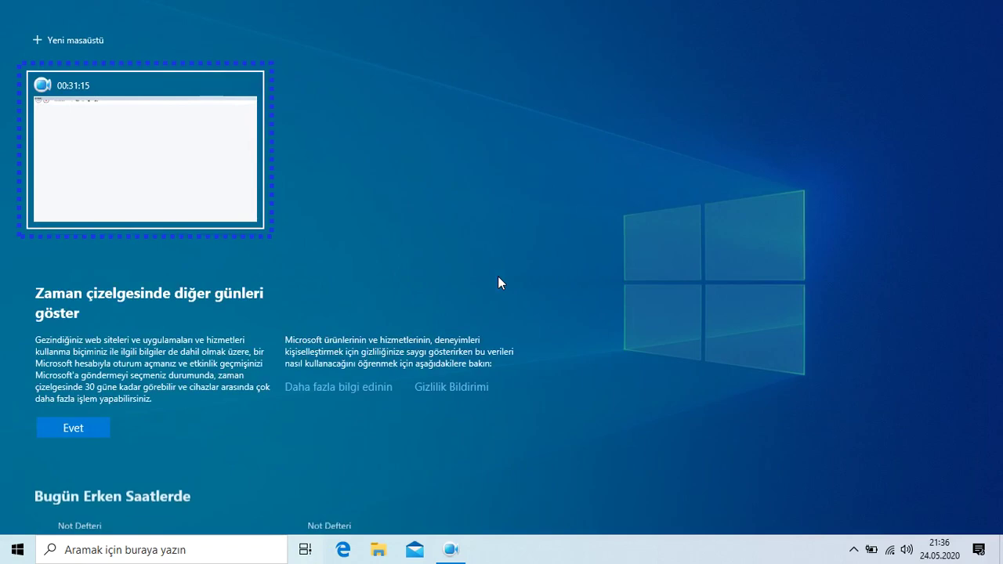
pyautogui.press('Return')
# - Mute the screen recorder's system sound and try to toggle its webcam option
pyautogui.press('Tab')
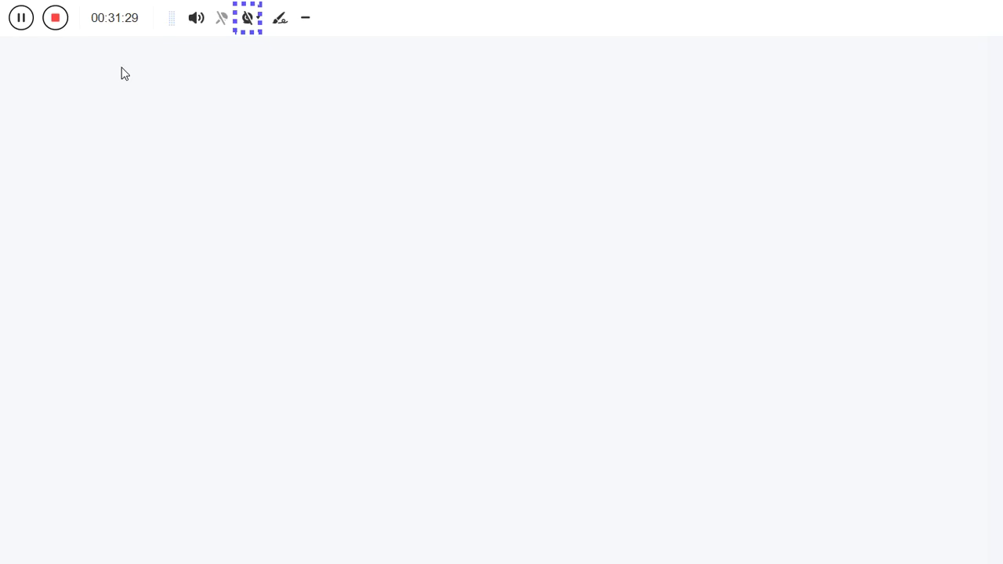
pyautogui.click(192, 19)
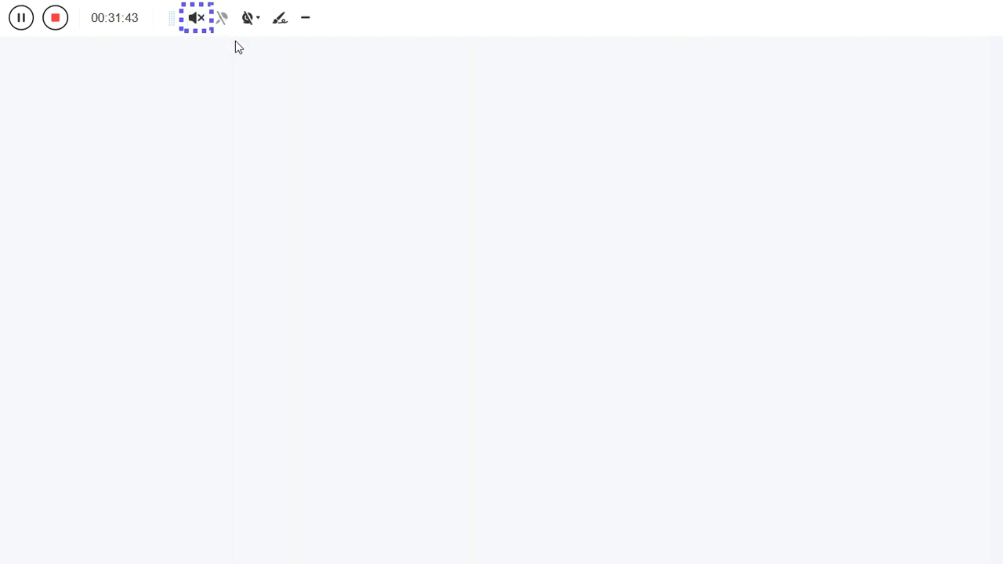
pyautogui.click(249, 18)
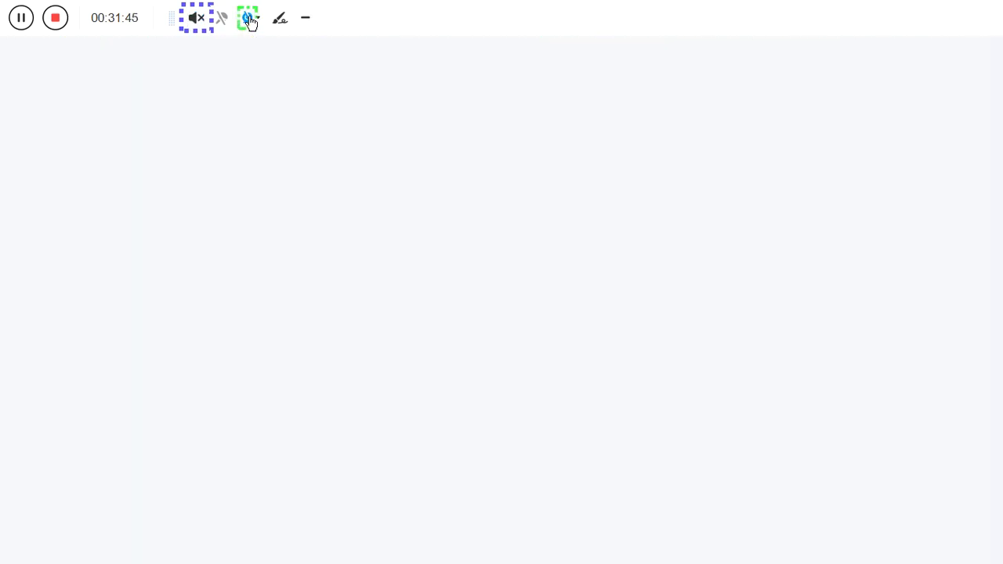